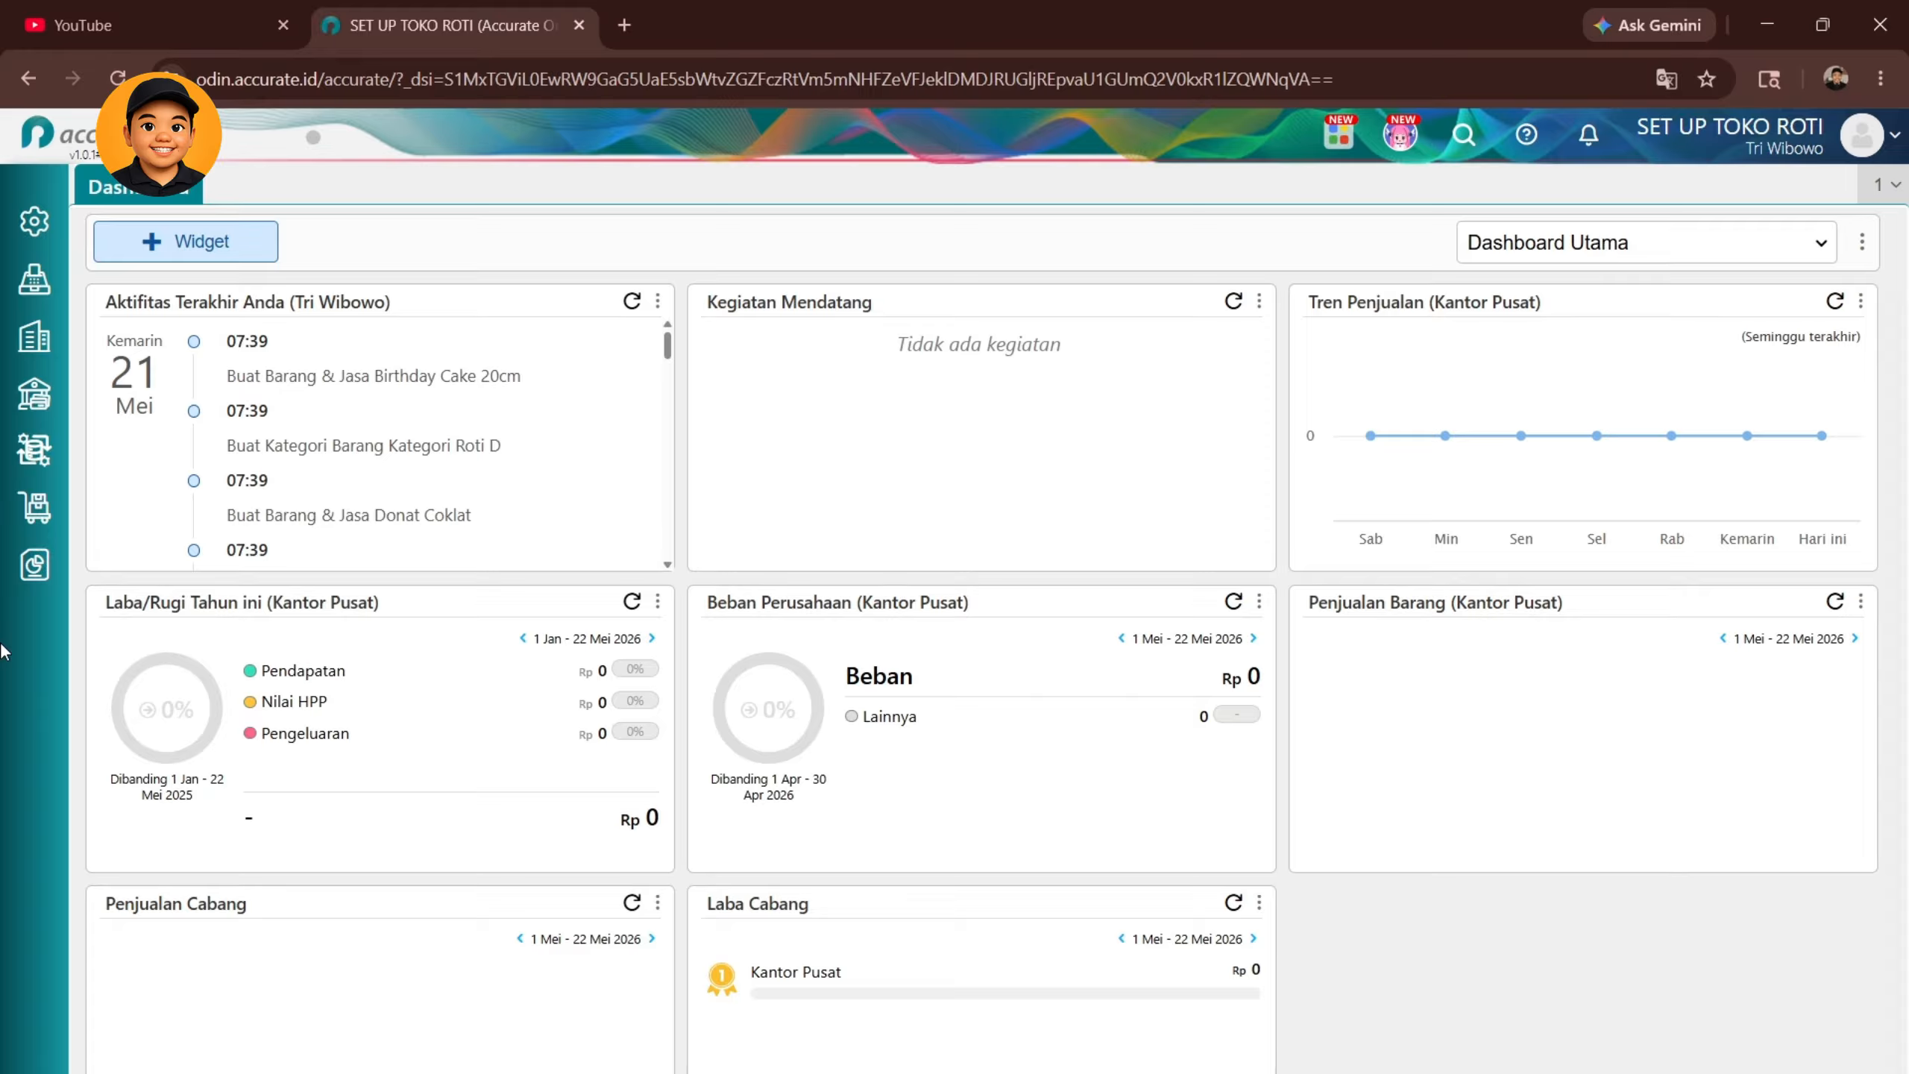
# Open the Pelanggan list from the Operasional references and bring up its data import options
pyautogui.click(33, 449)
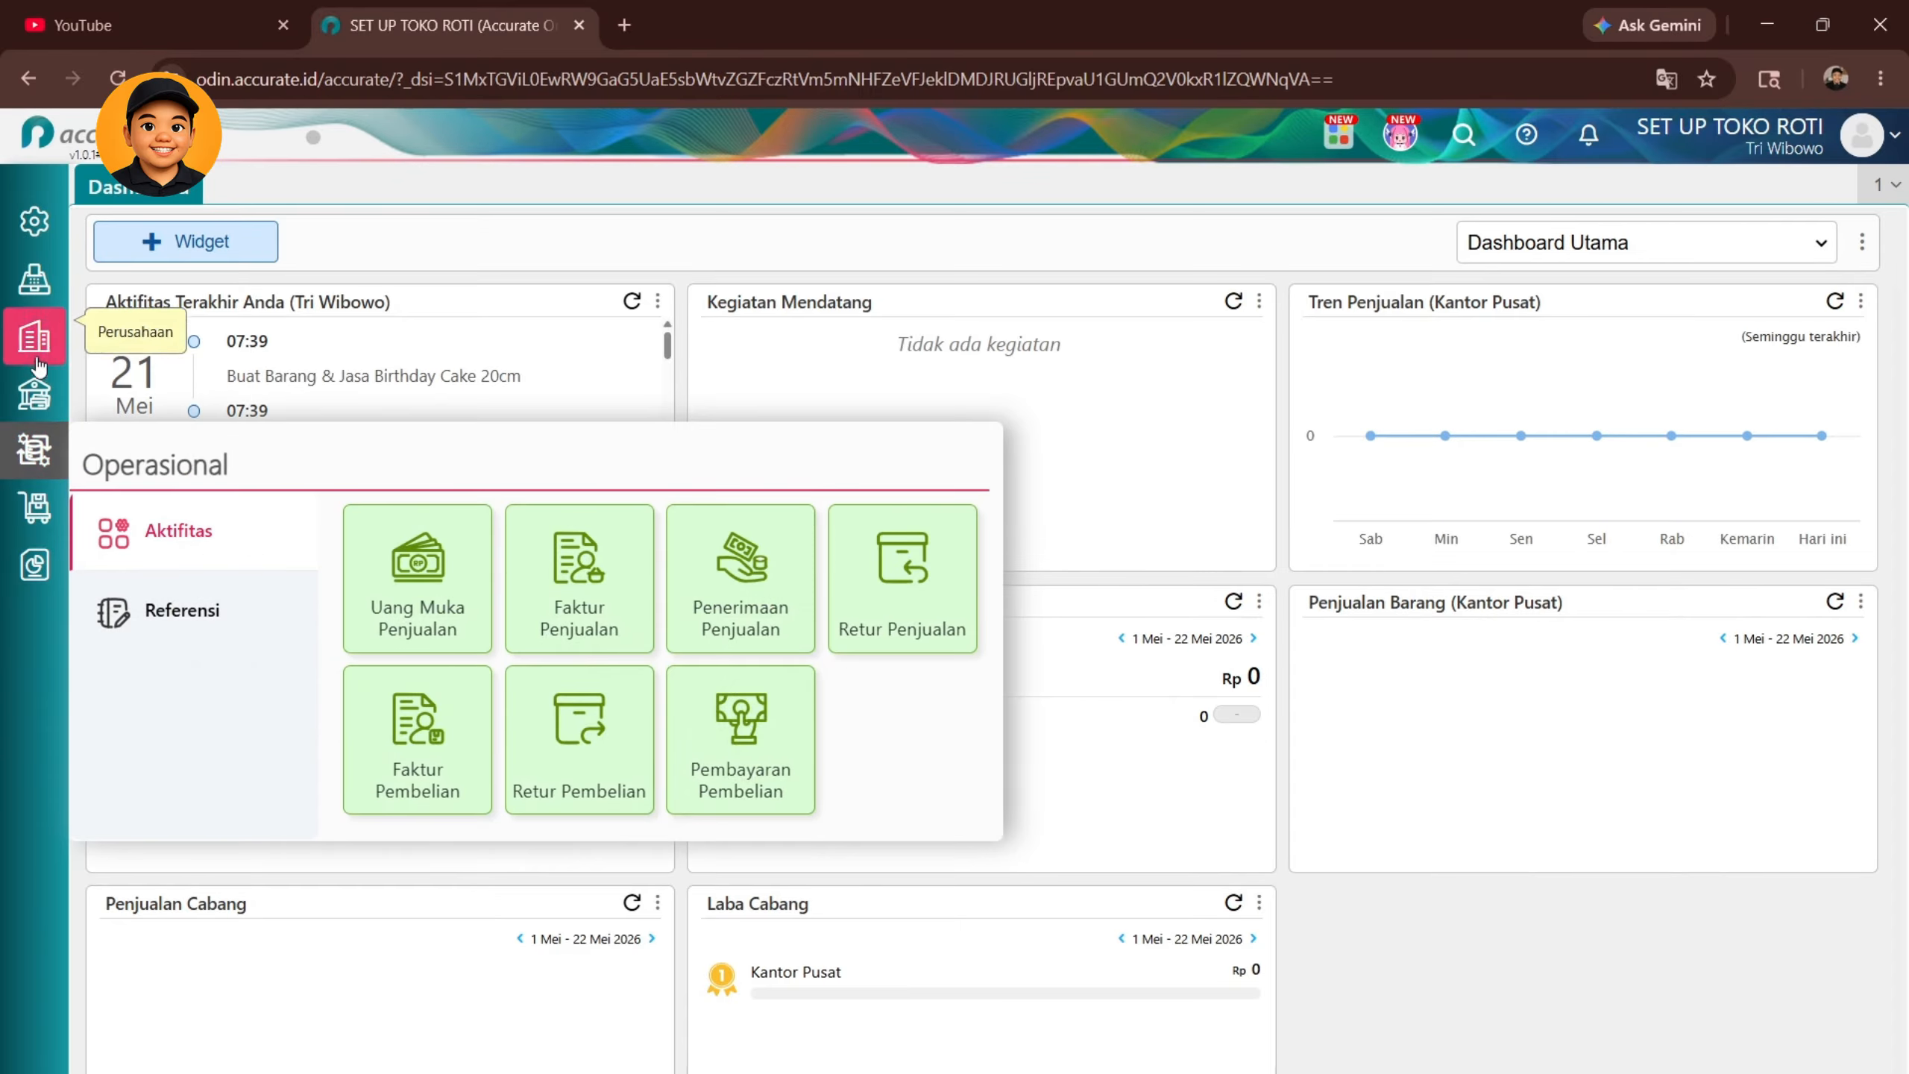
pyautogui.click(164, 596)
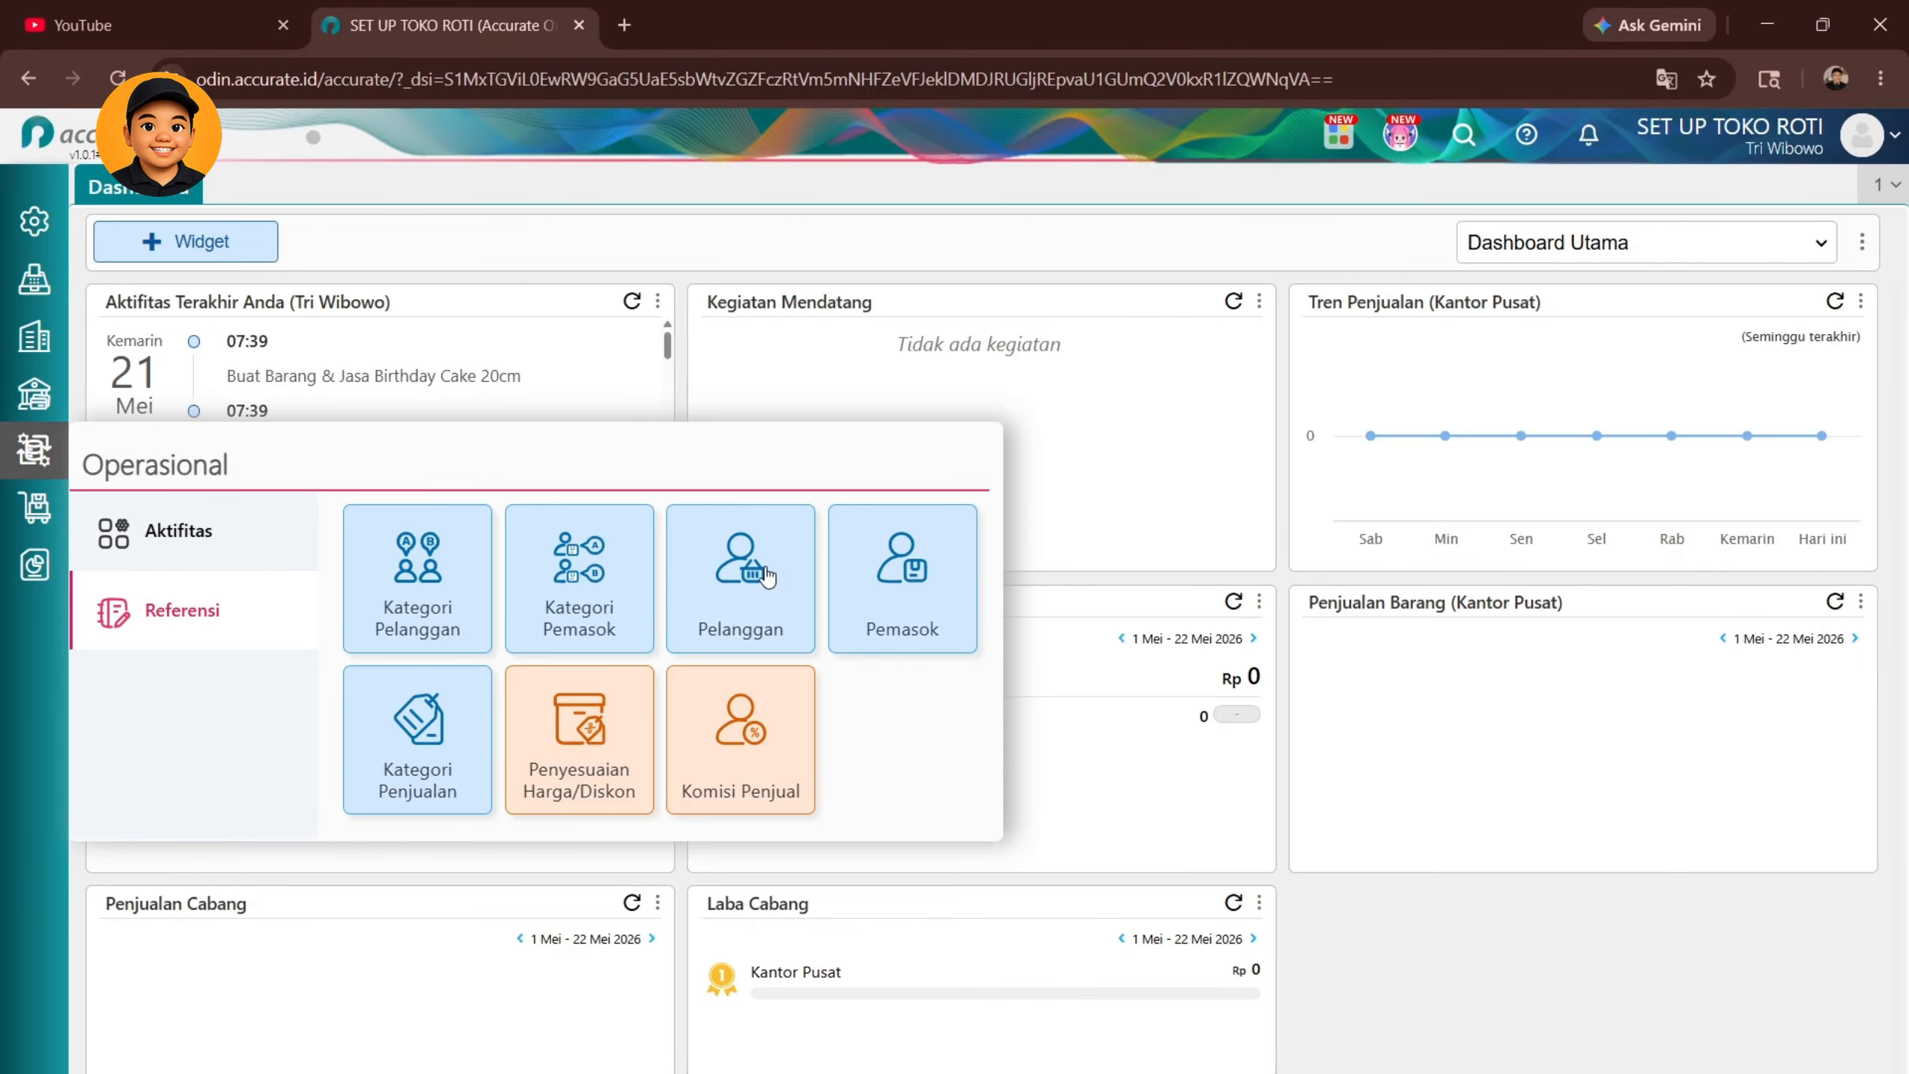
pyautogui.click(719, 578)
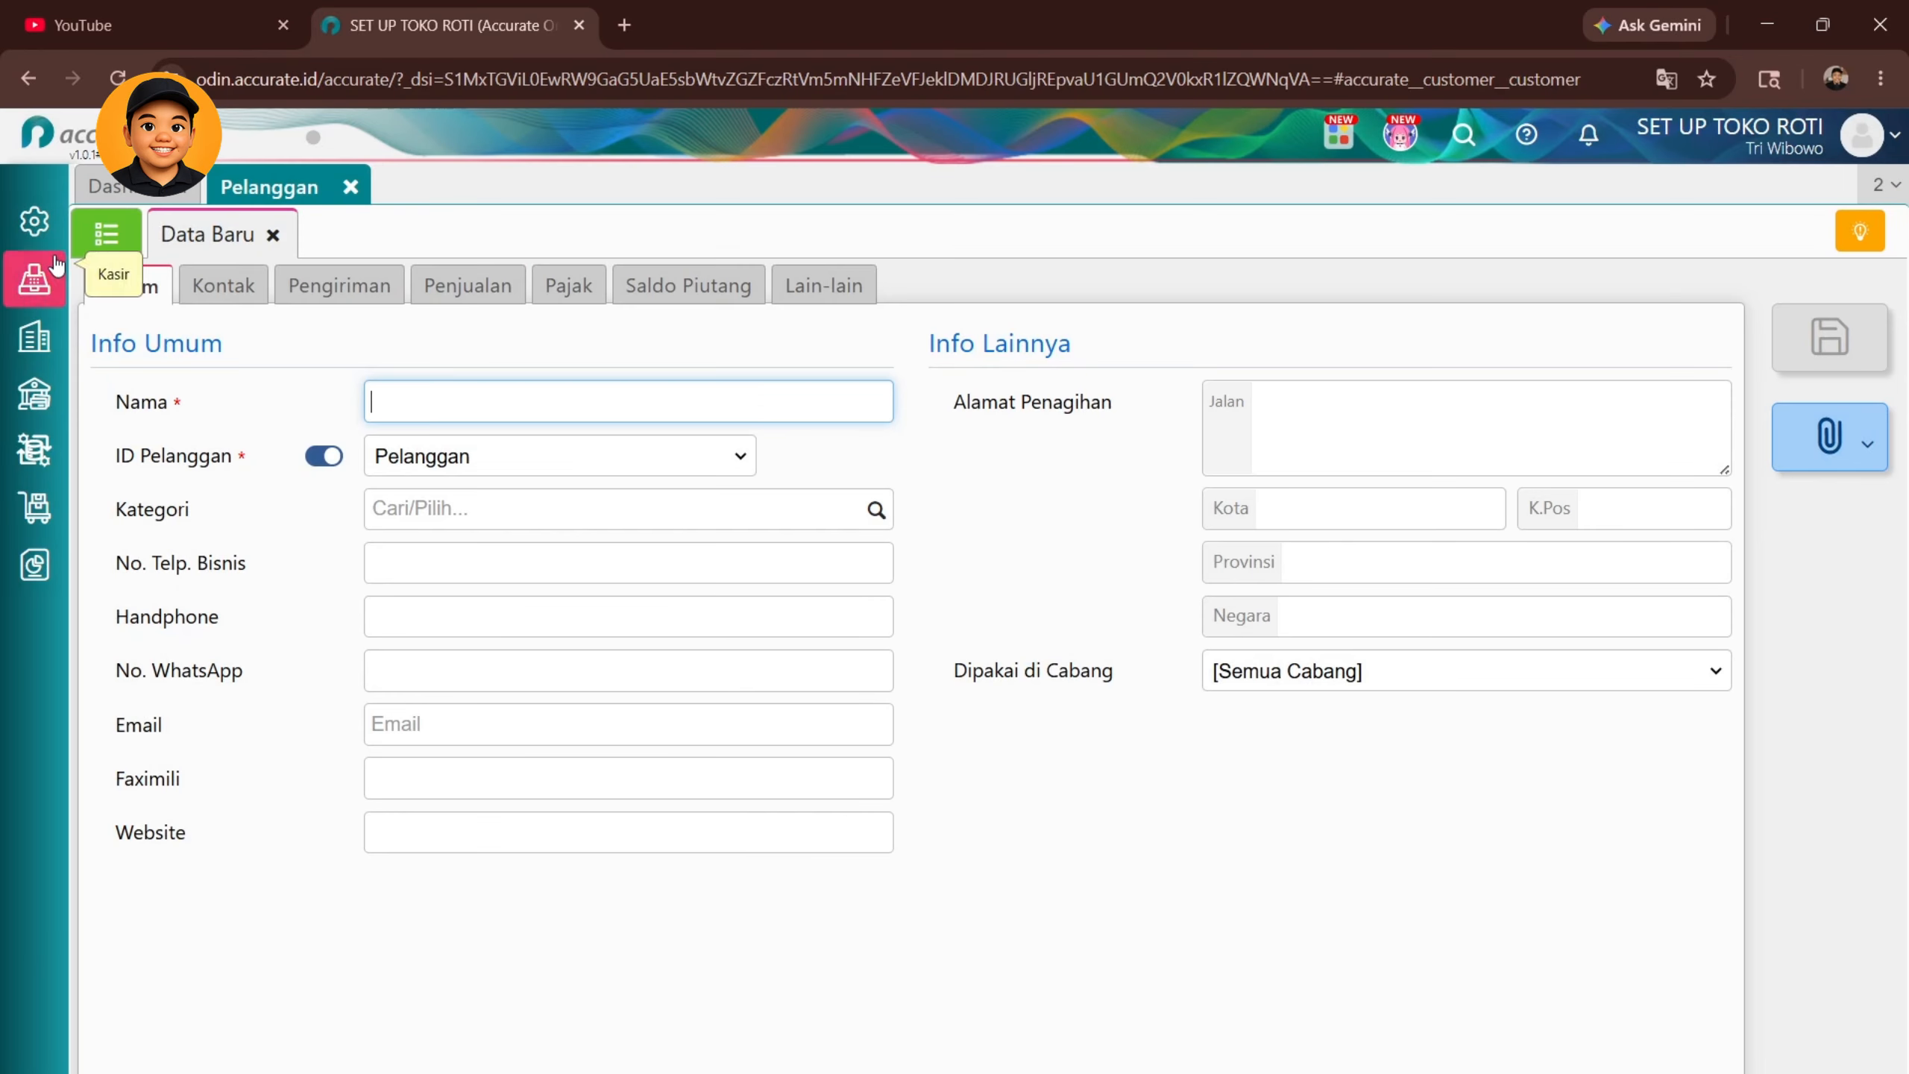
pyautogui.click(105, 233)
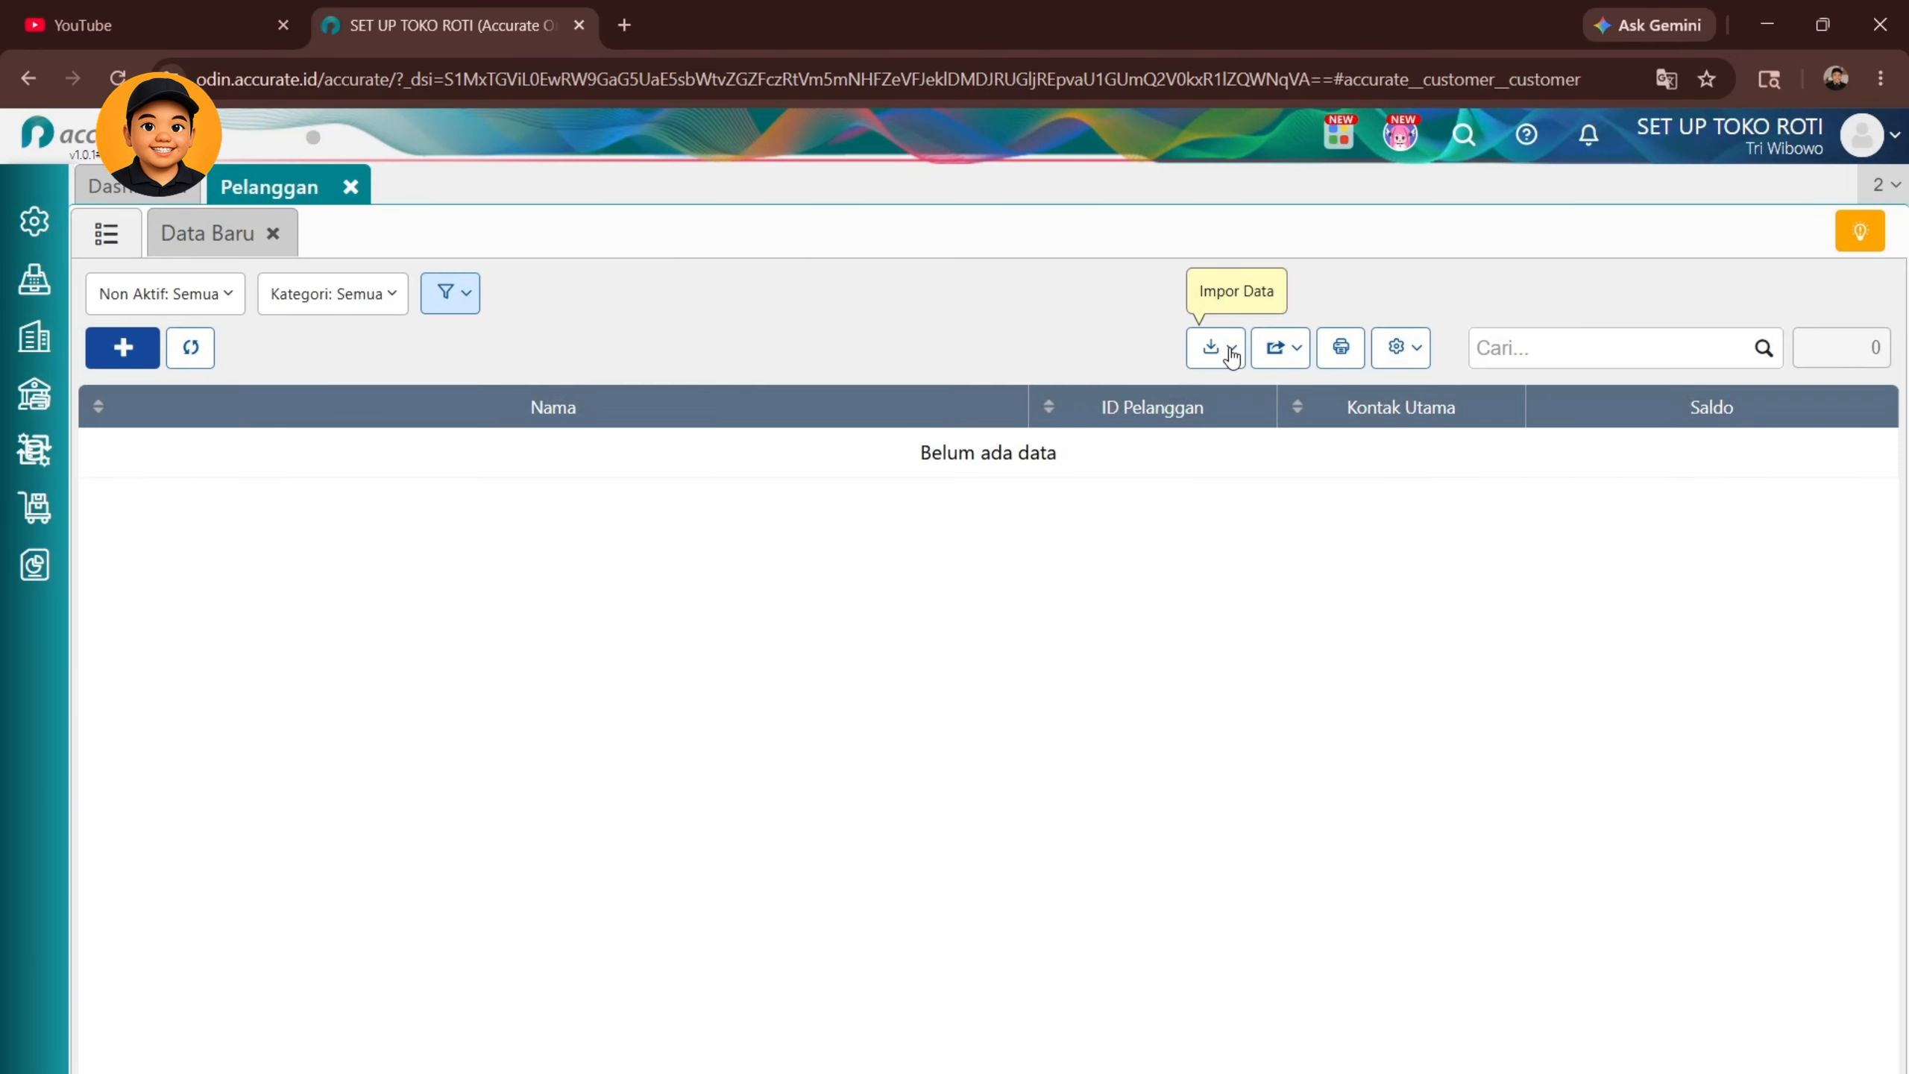
pyautogui.click(1231, 357)
pyautogui.click(1108, 405)
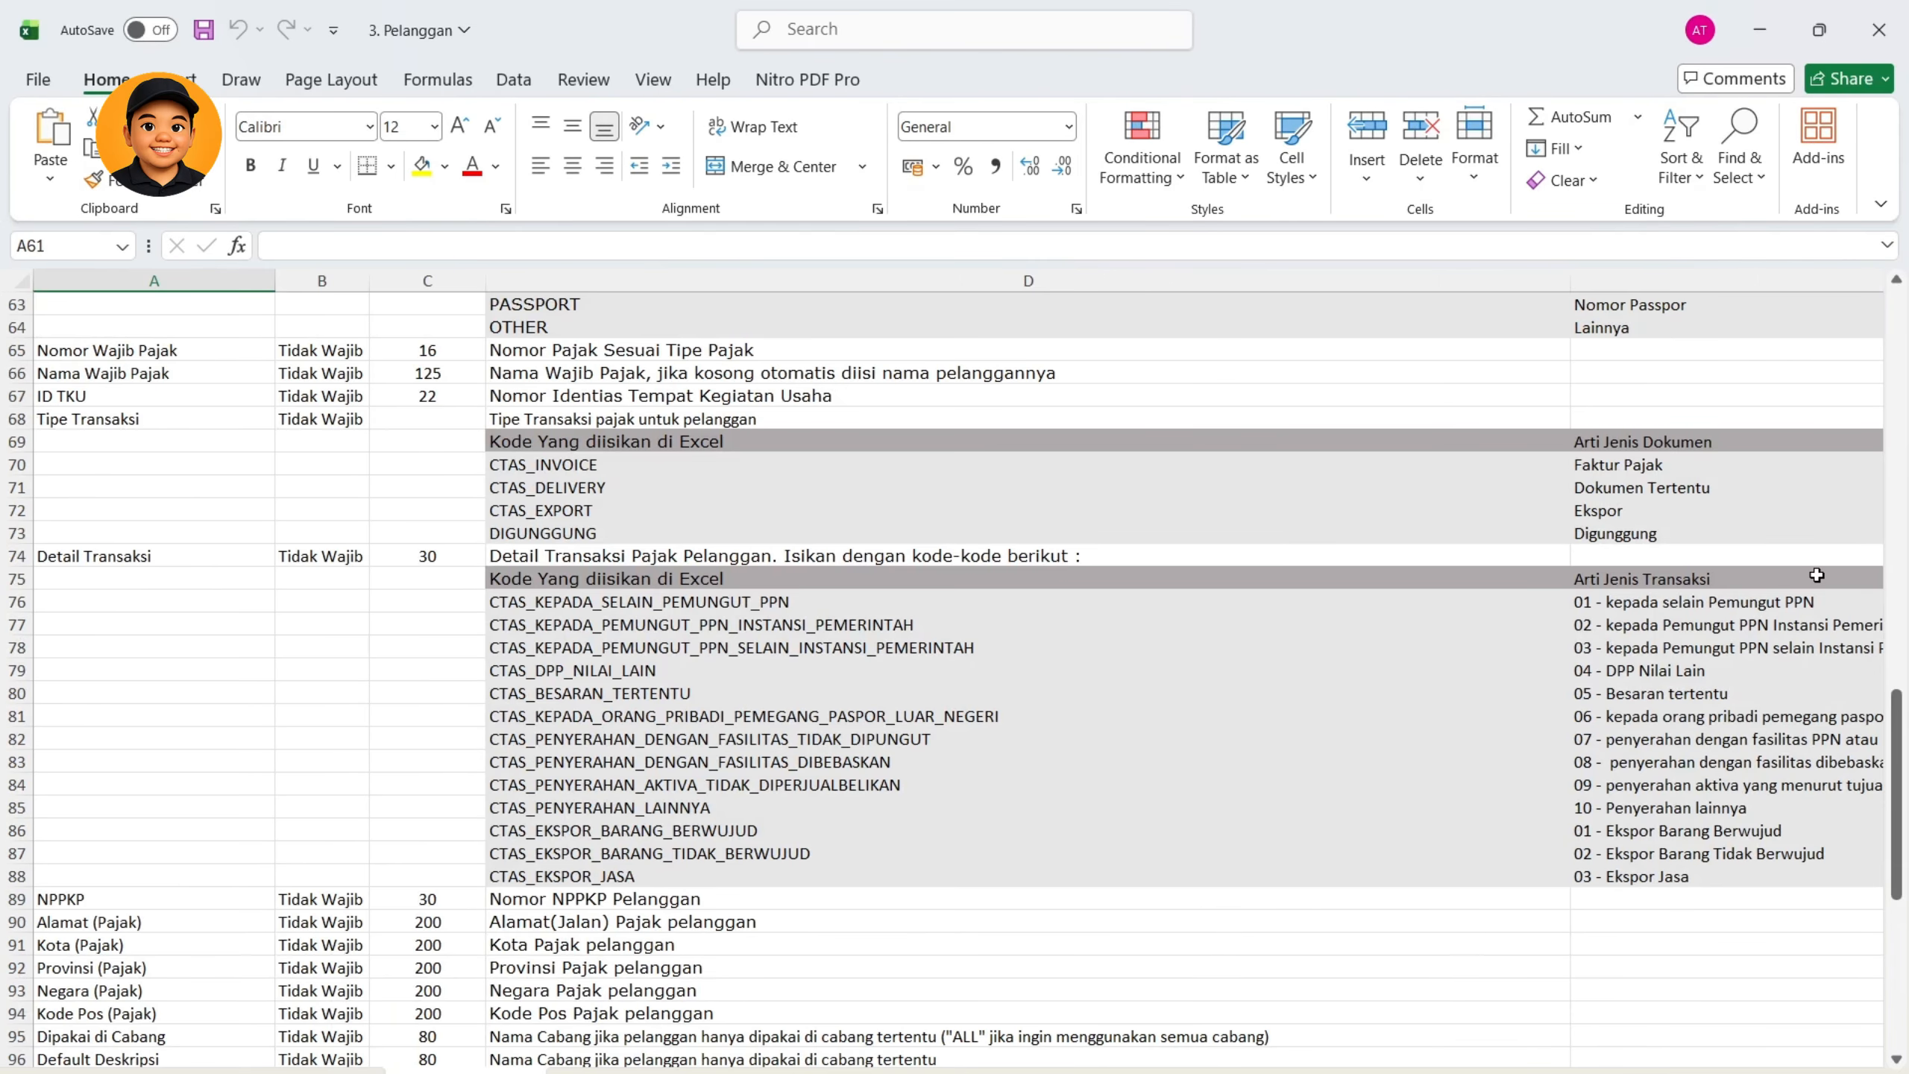
# Read the column guidelines from the beginning in the 3. Pelanggan Excel workbook and return to the customer data sheet
pyautogui.moveTo(1897, 764); pyautogui.dragTo(1896, 357)
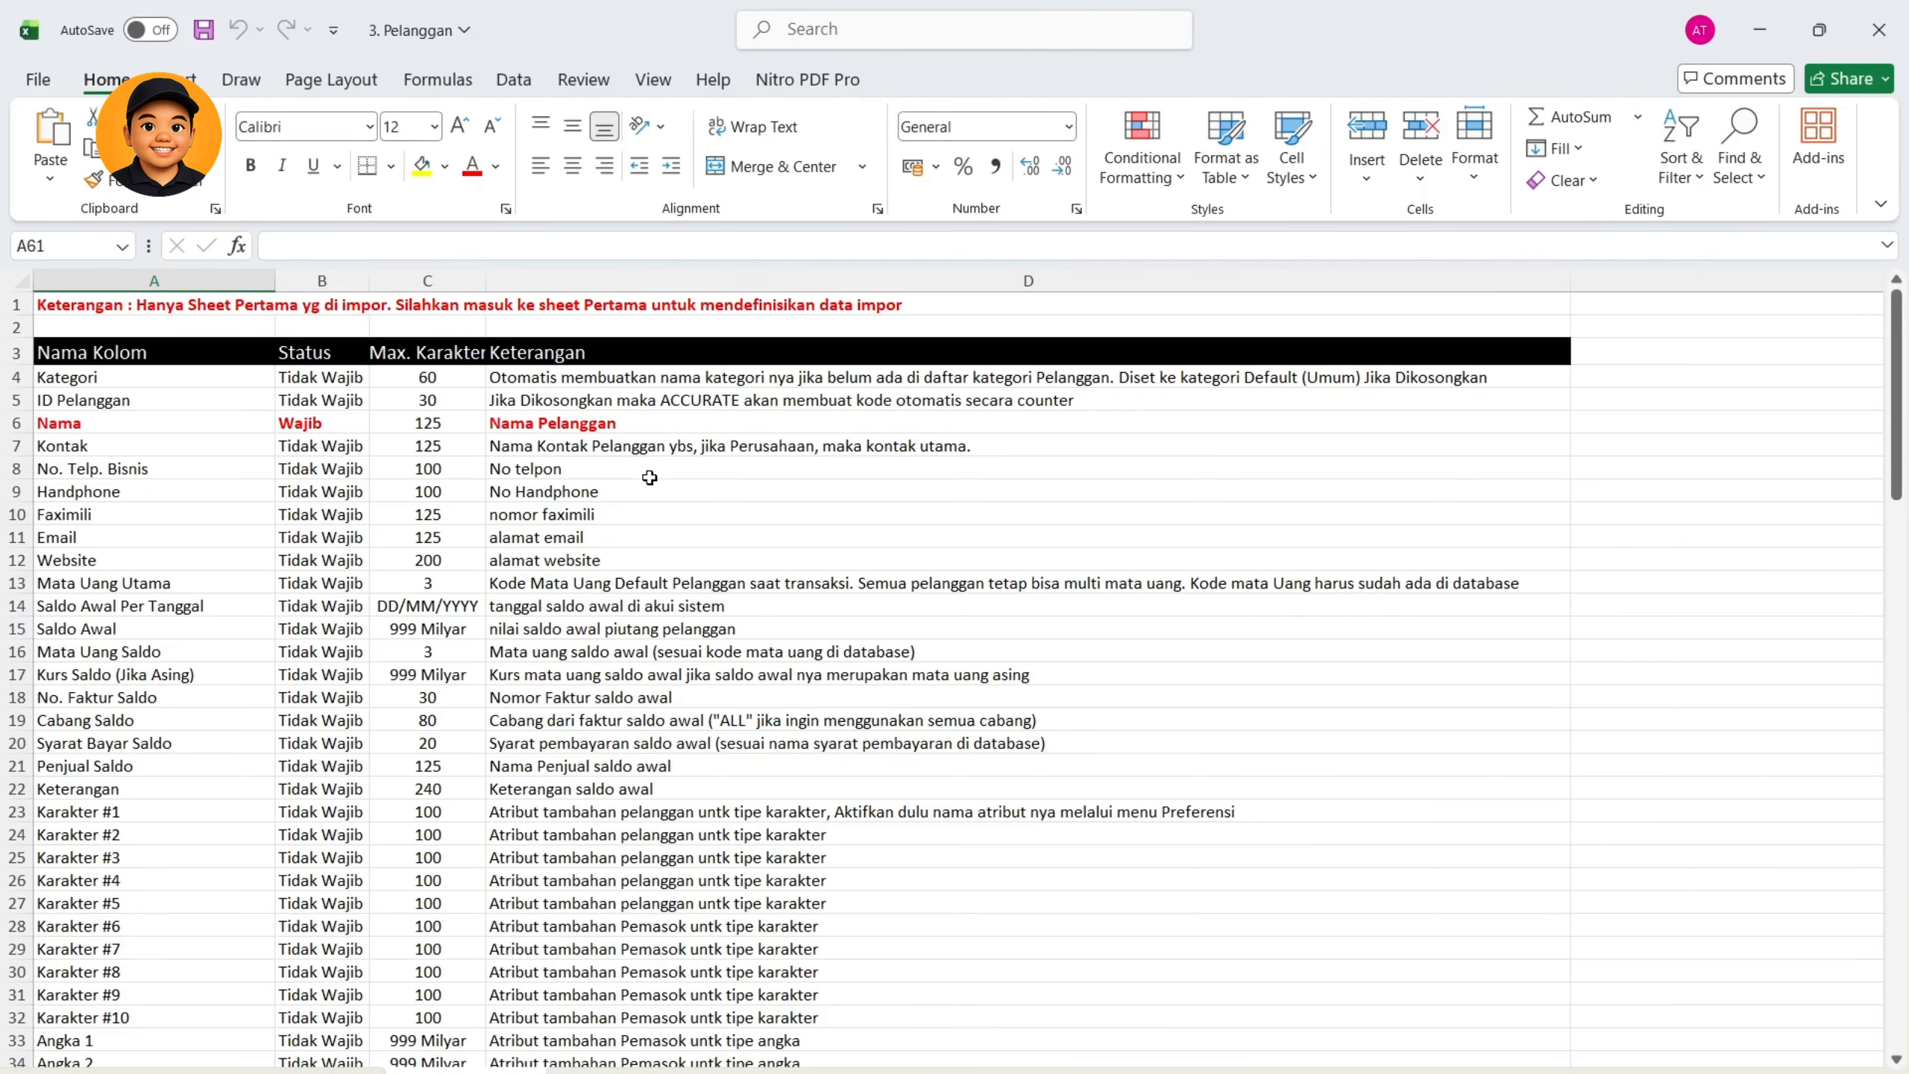
pyautogui.click(293, 1072)
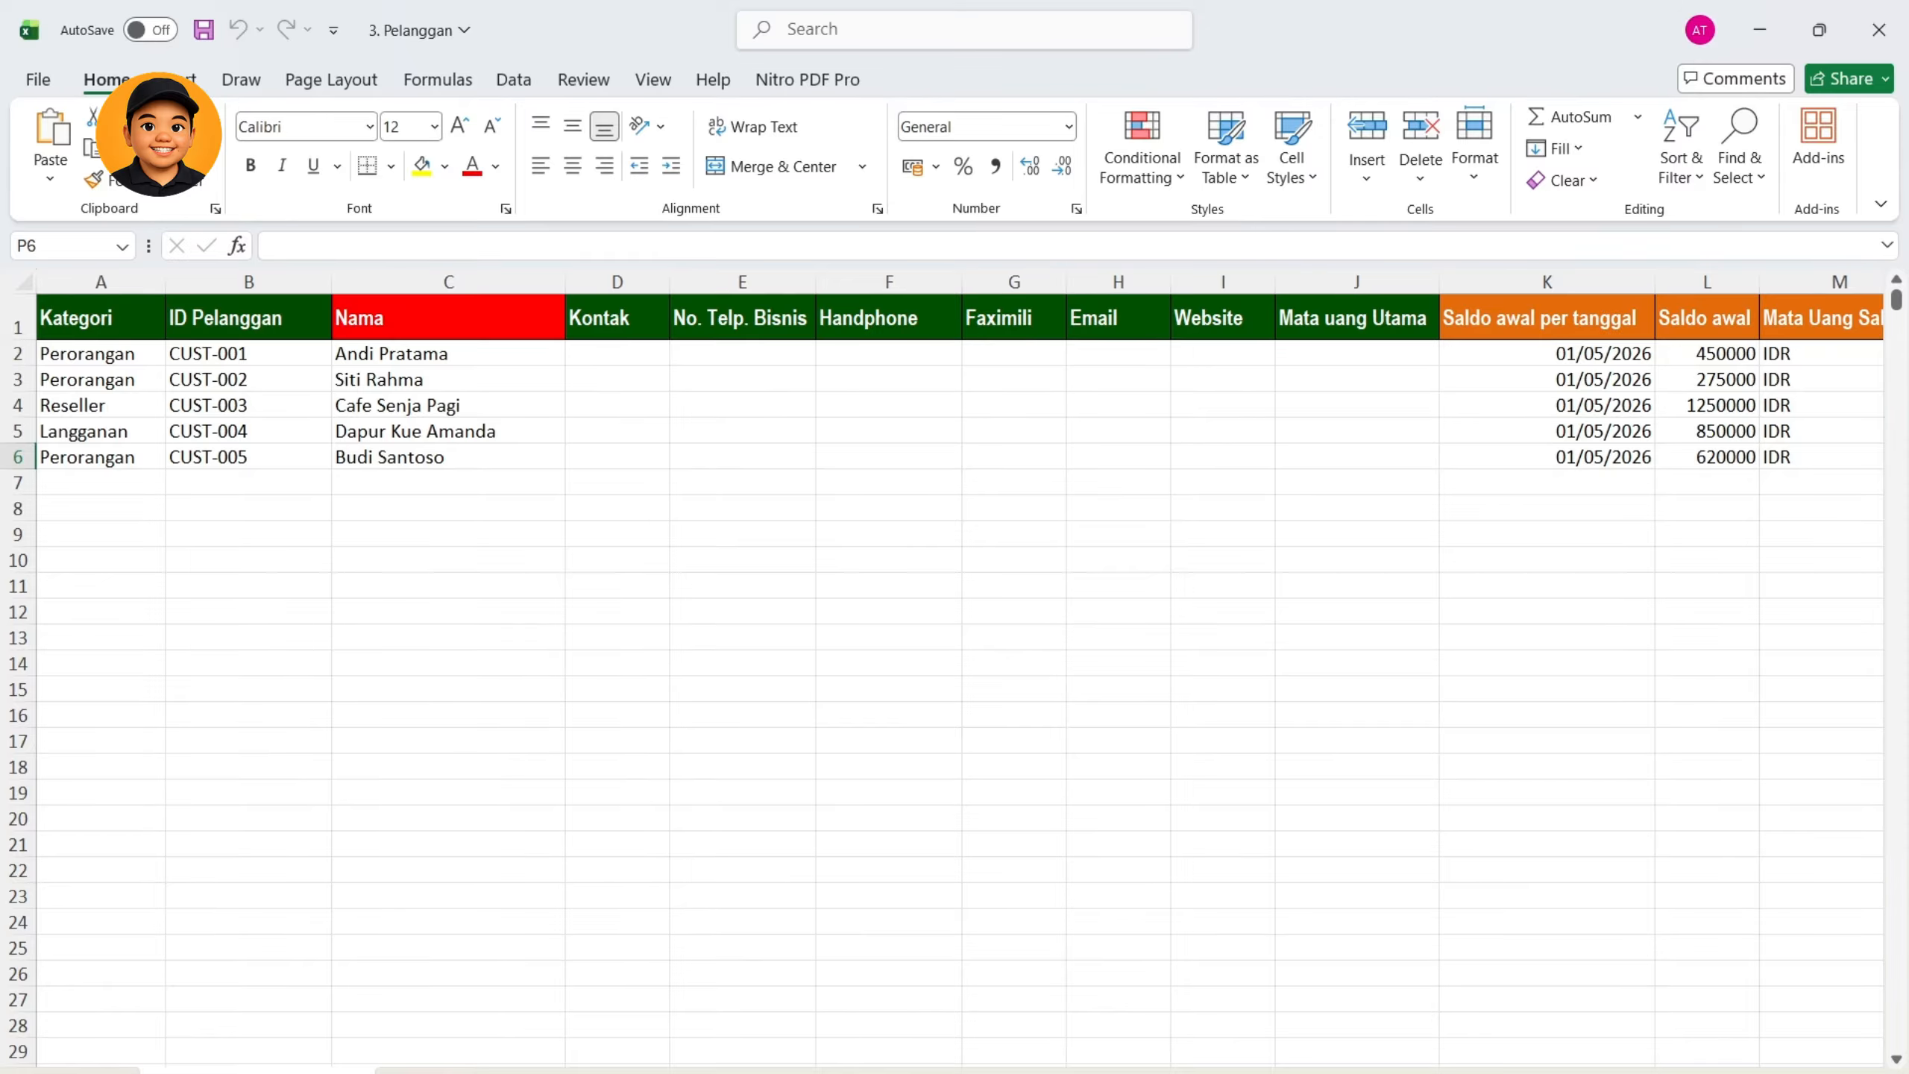
pyautogui.click(465, 1072)
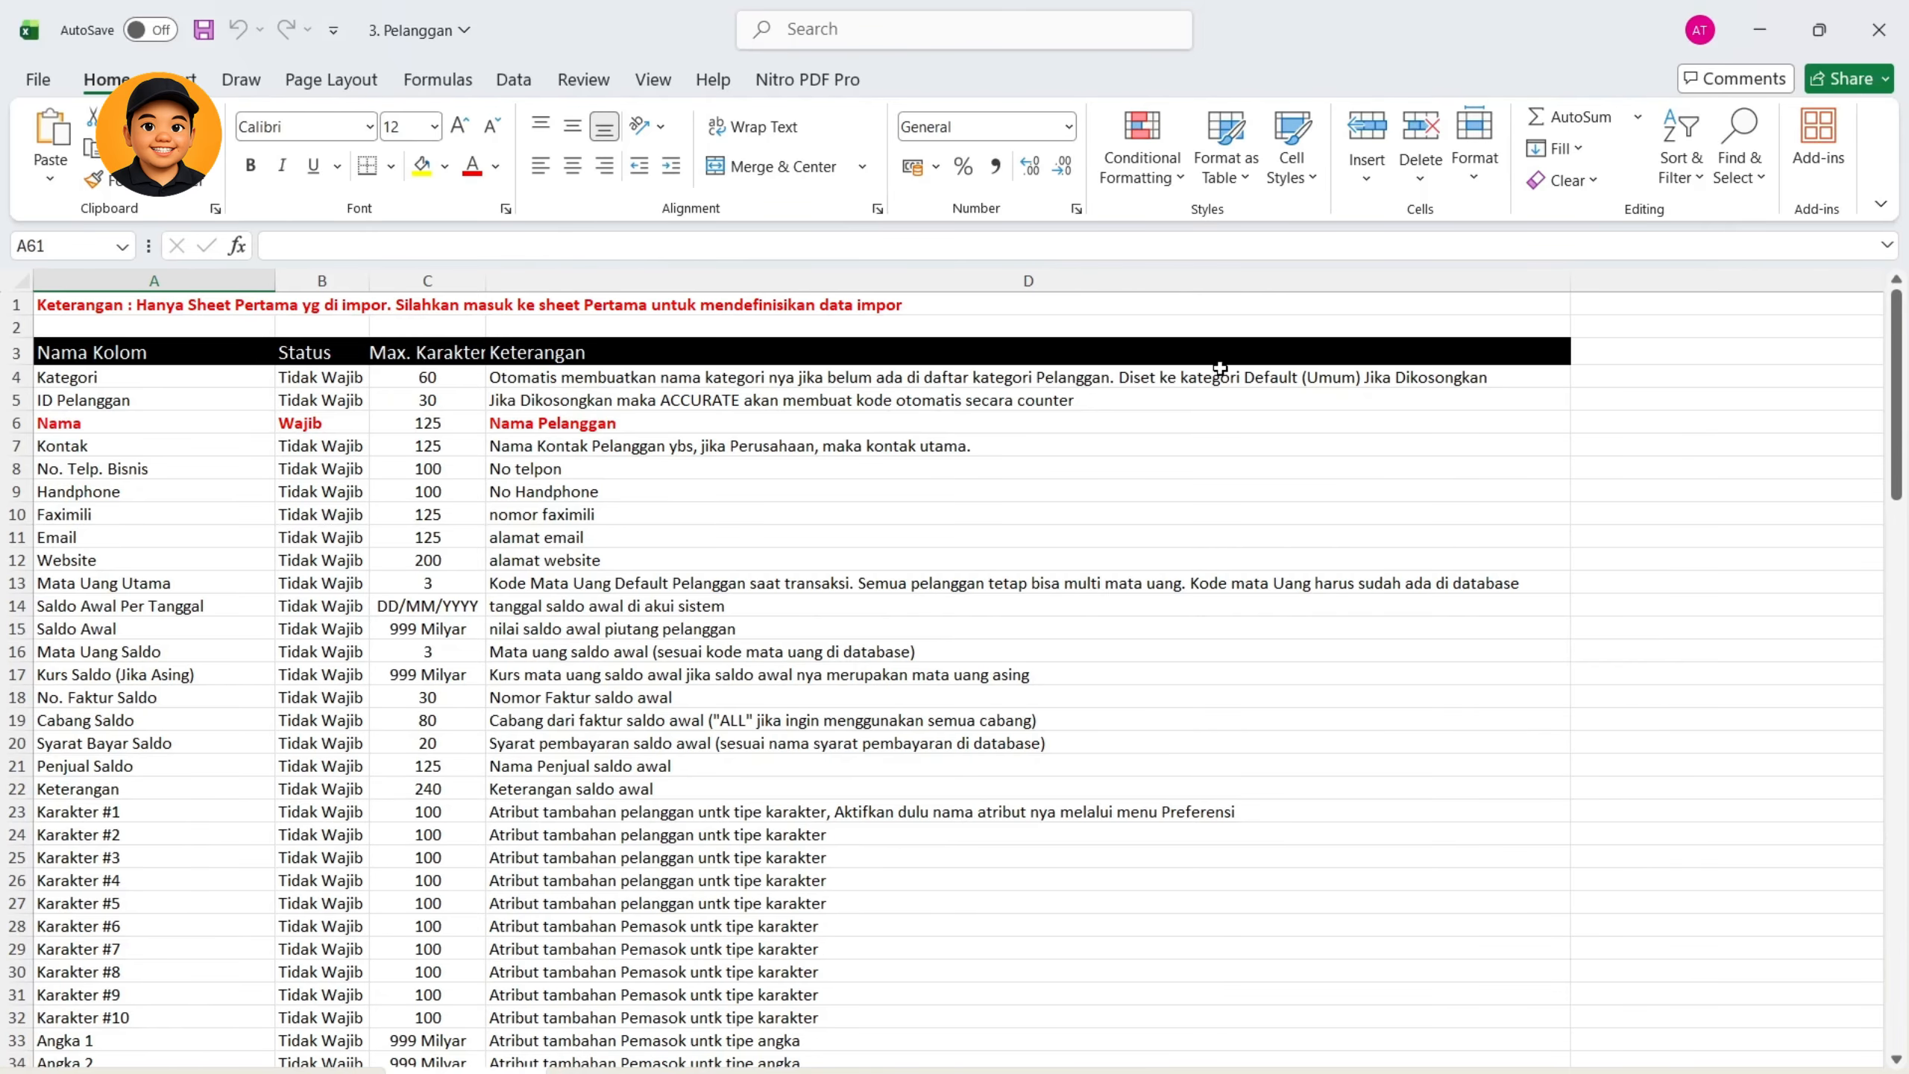
pyautogui.hotkey('ctrl', 'pageup')
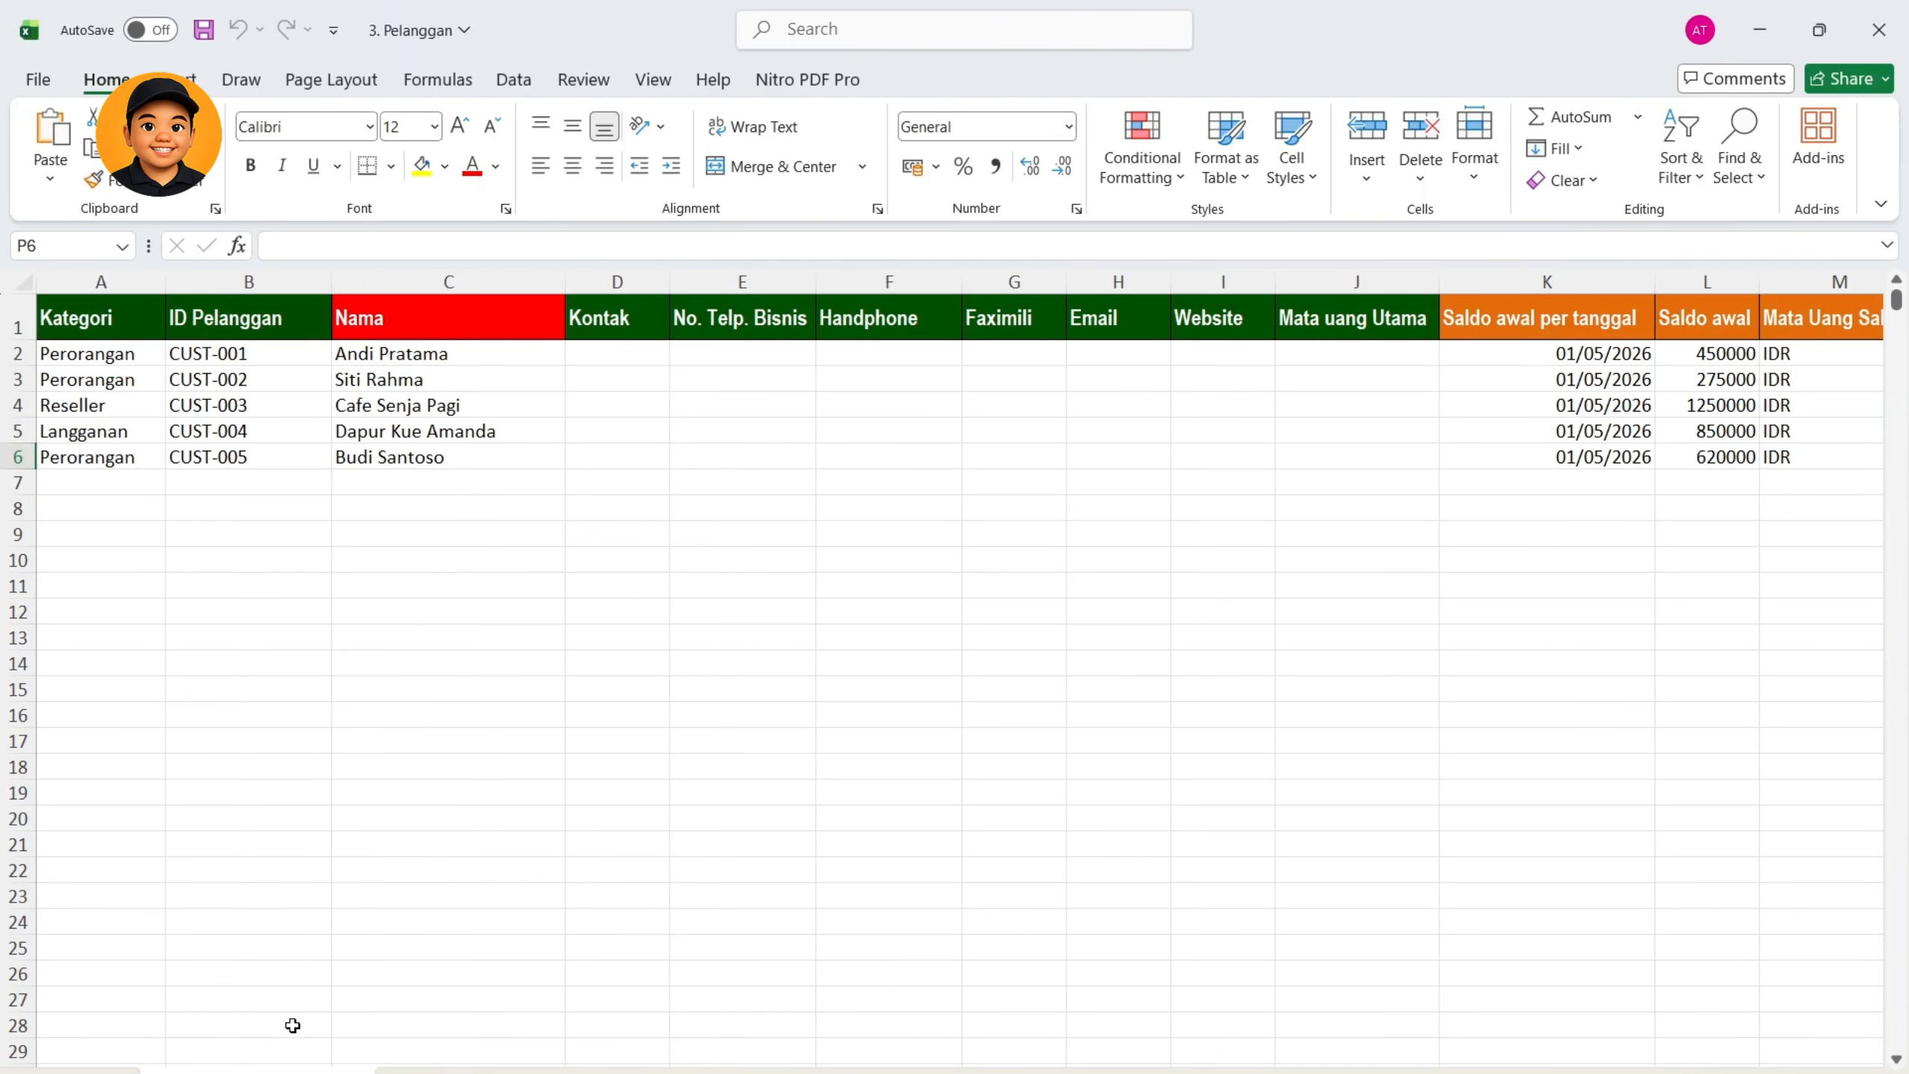
# Examine the Kategori, ID Pelanggan and Nama entries of the customer rows on the data sheet
pyautogui.moveTo(114, 355); pyautogui.dragTo(100, 456)
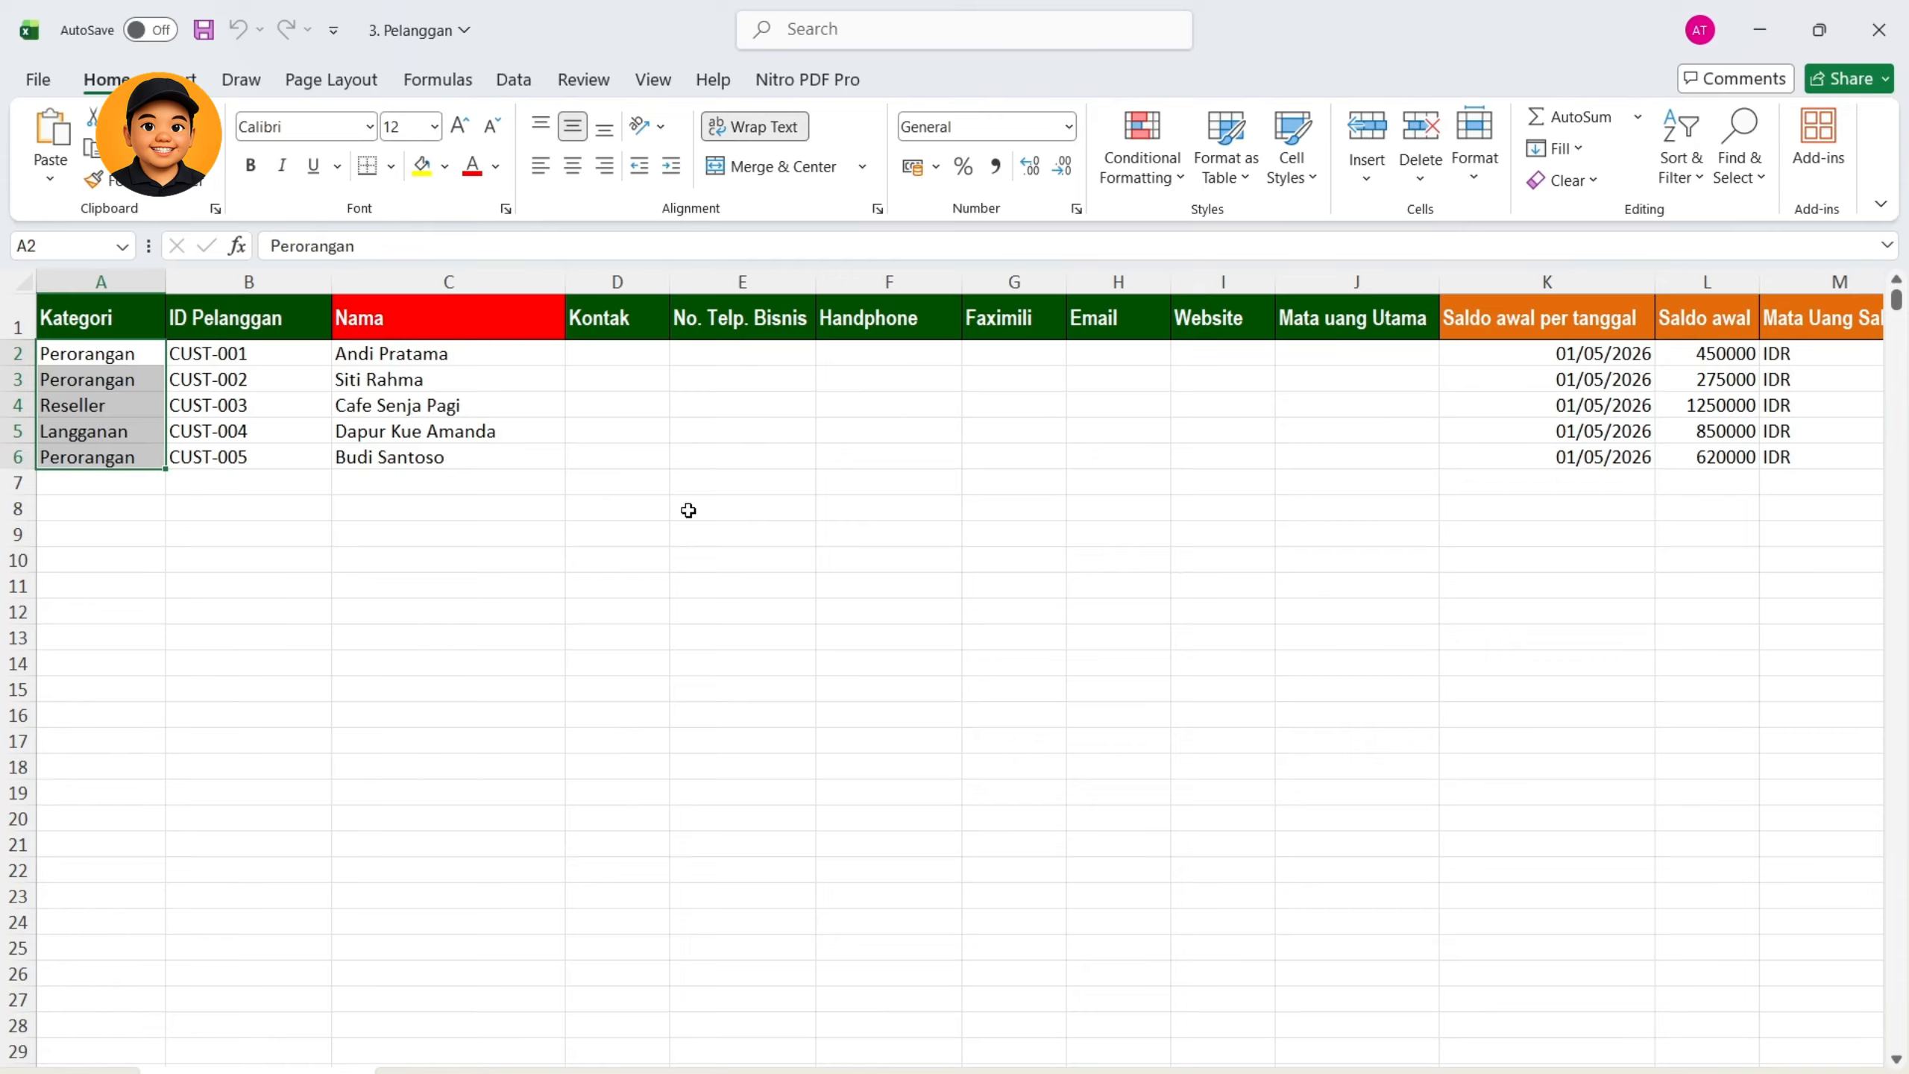
pyautogui.click(271, 373)
pyautogui.click(249, 348)
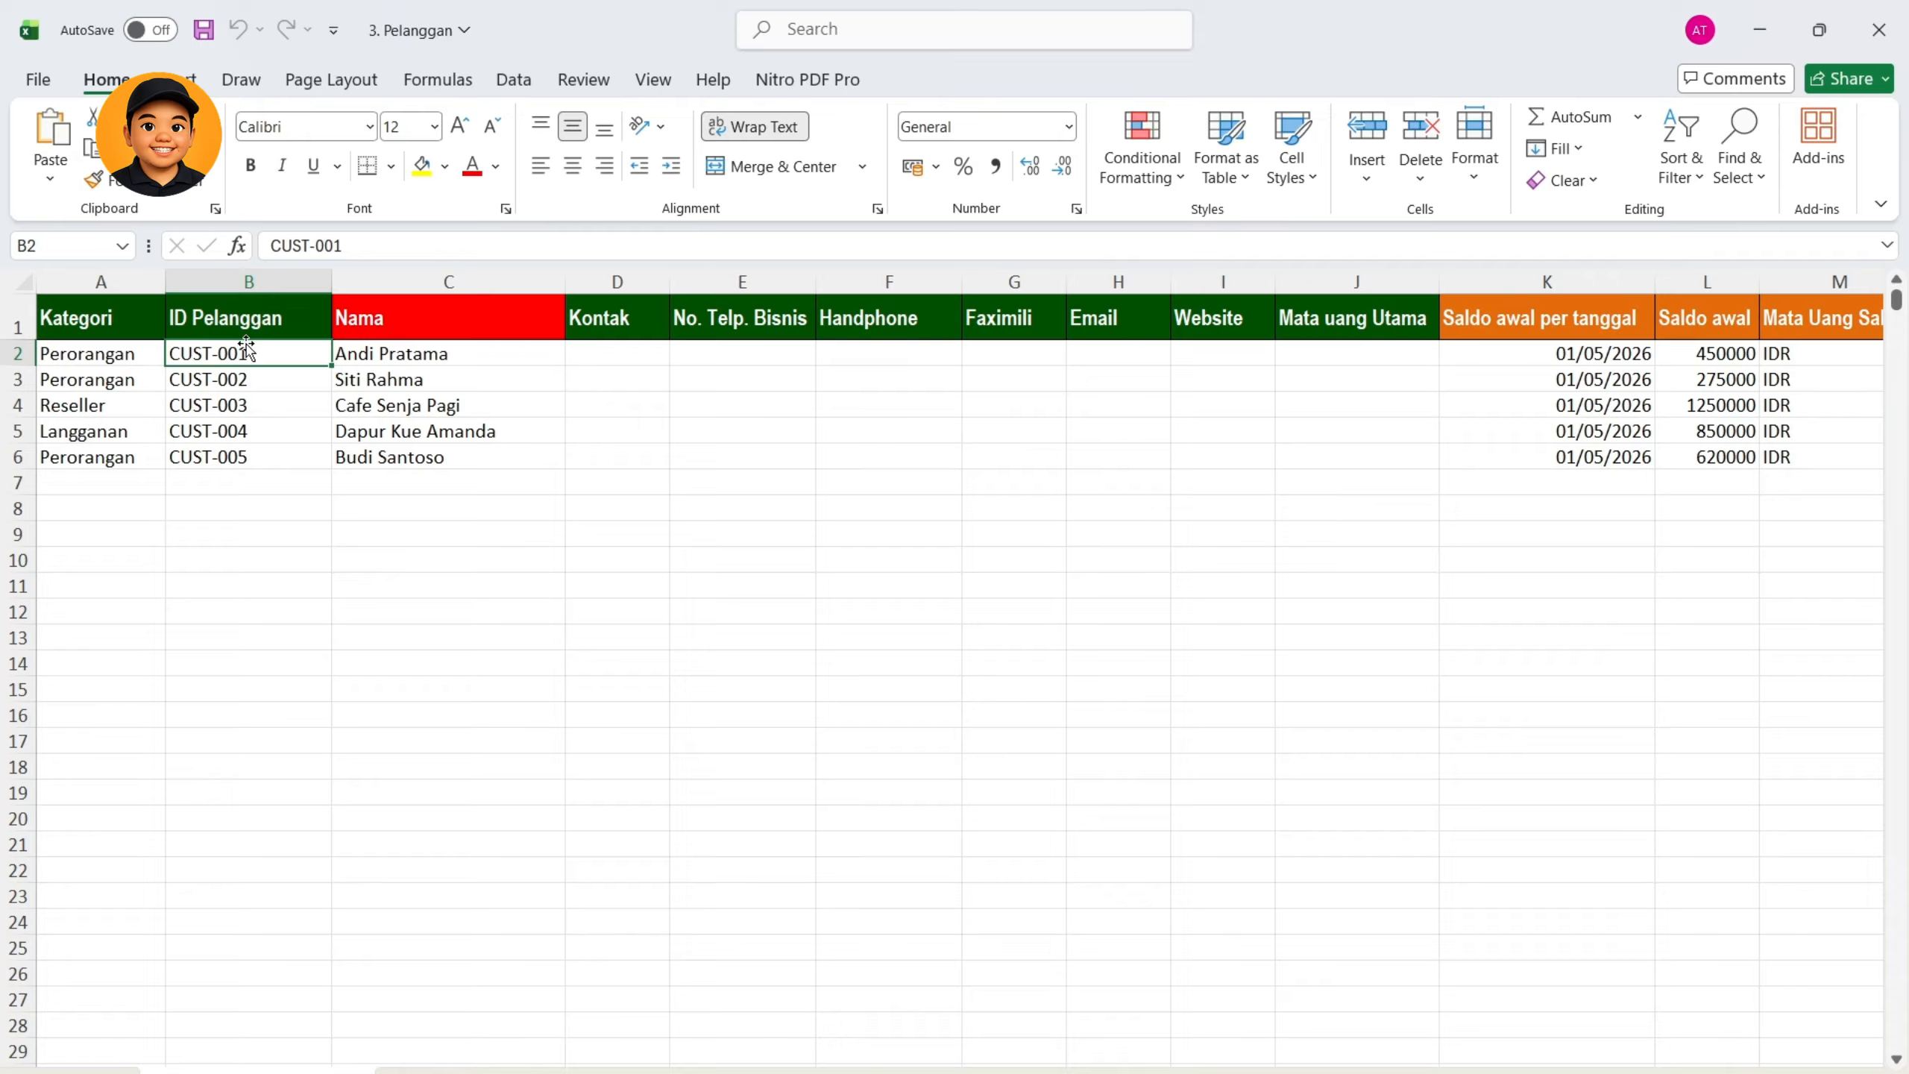
pyautogui.click(272, 429)
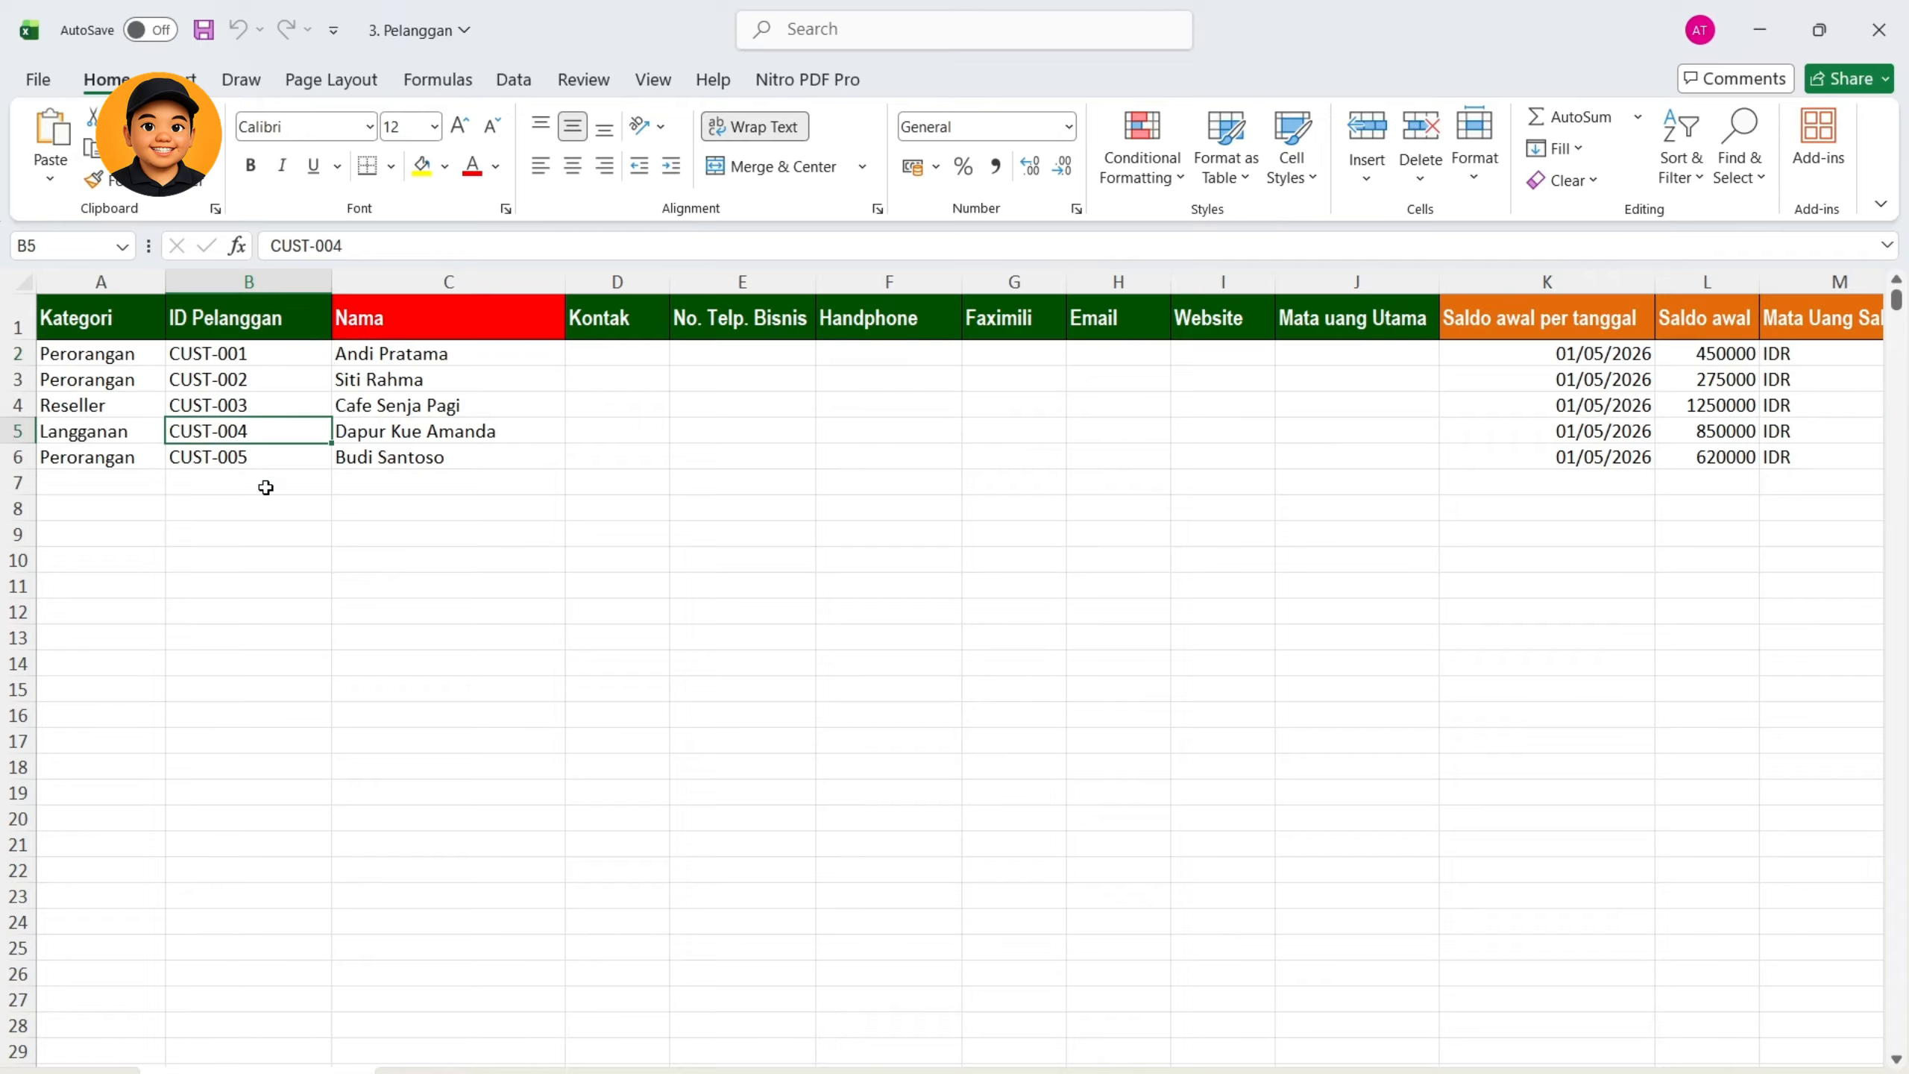
pyautogui.click(265, 502)
pyautogui.click(234, 355)
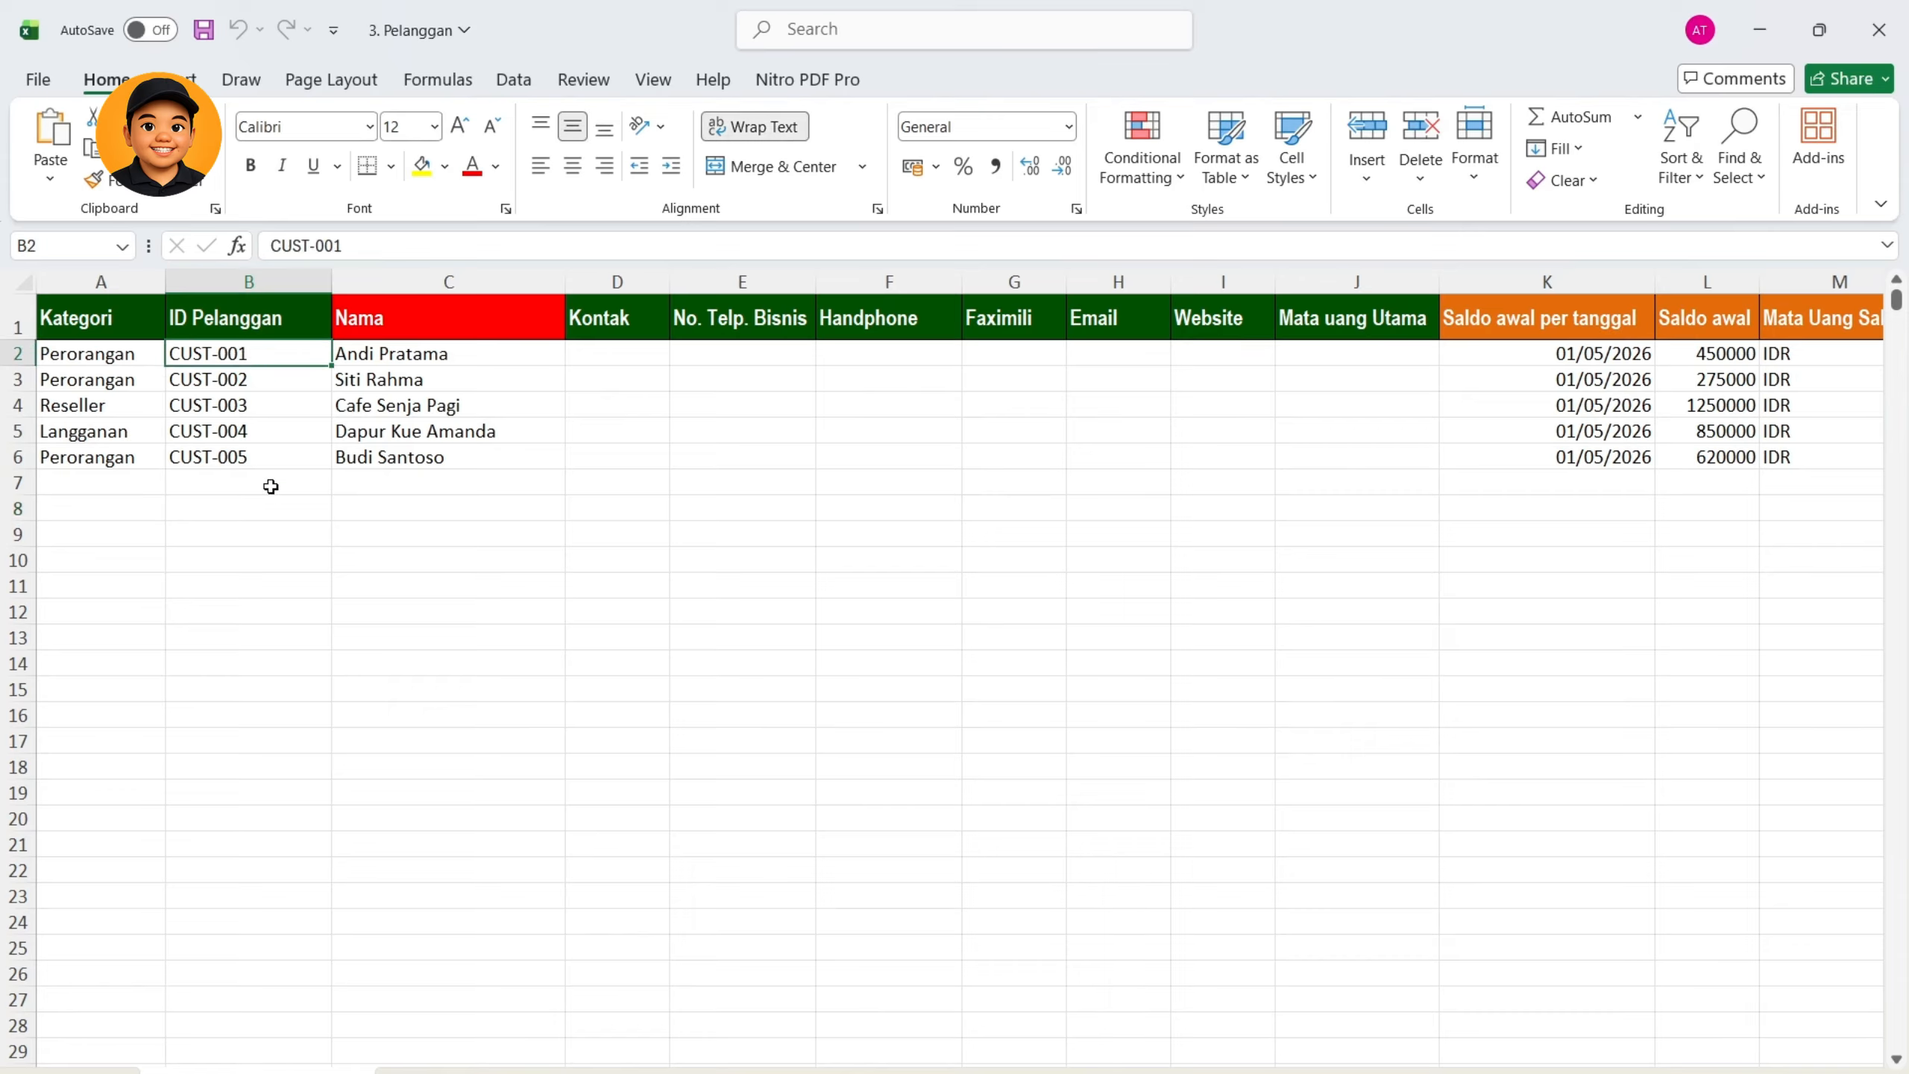
pyautogui.click(251, 458)
pyautogui.click(472, 430)
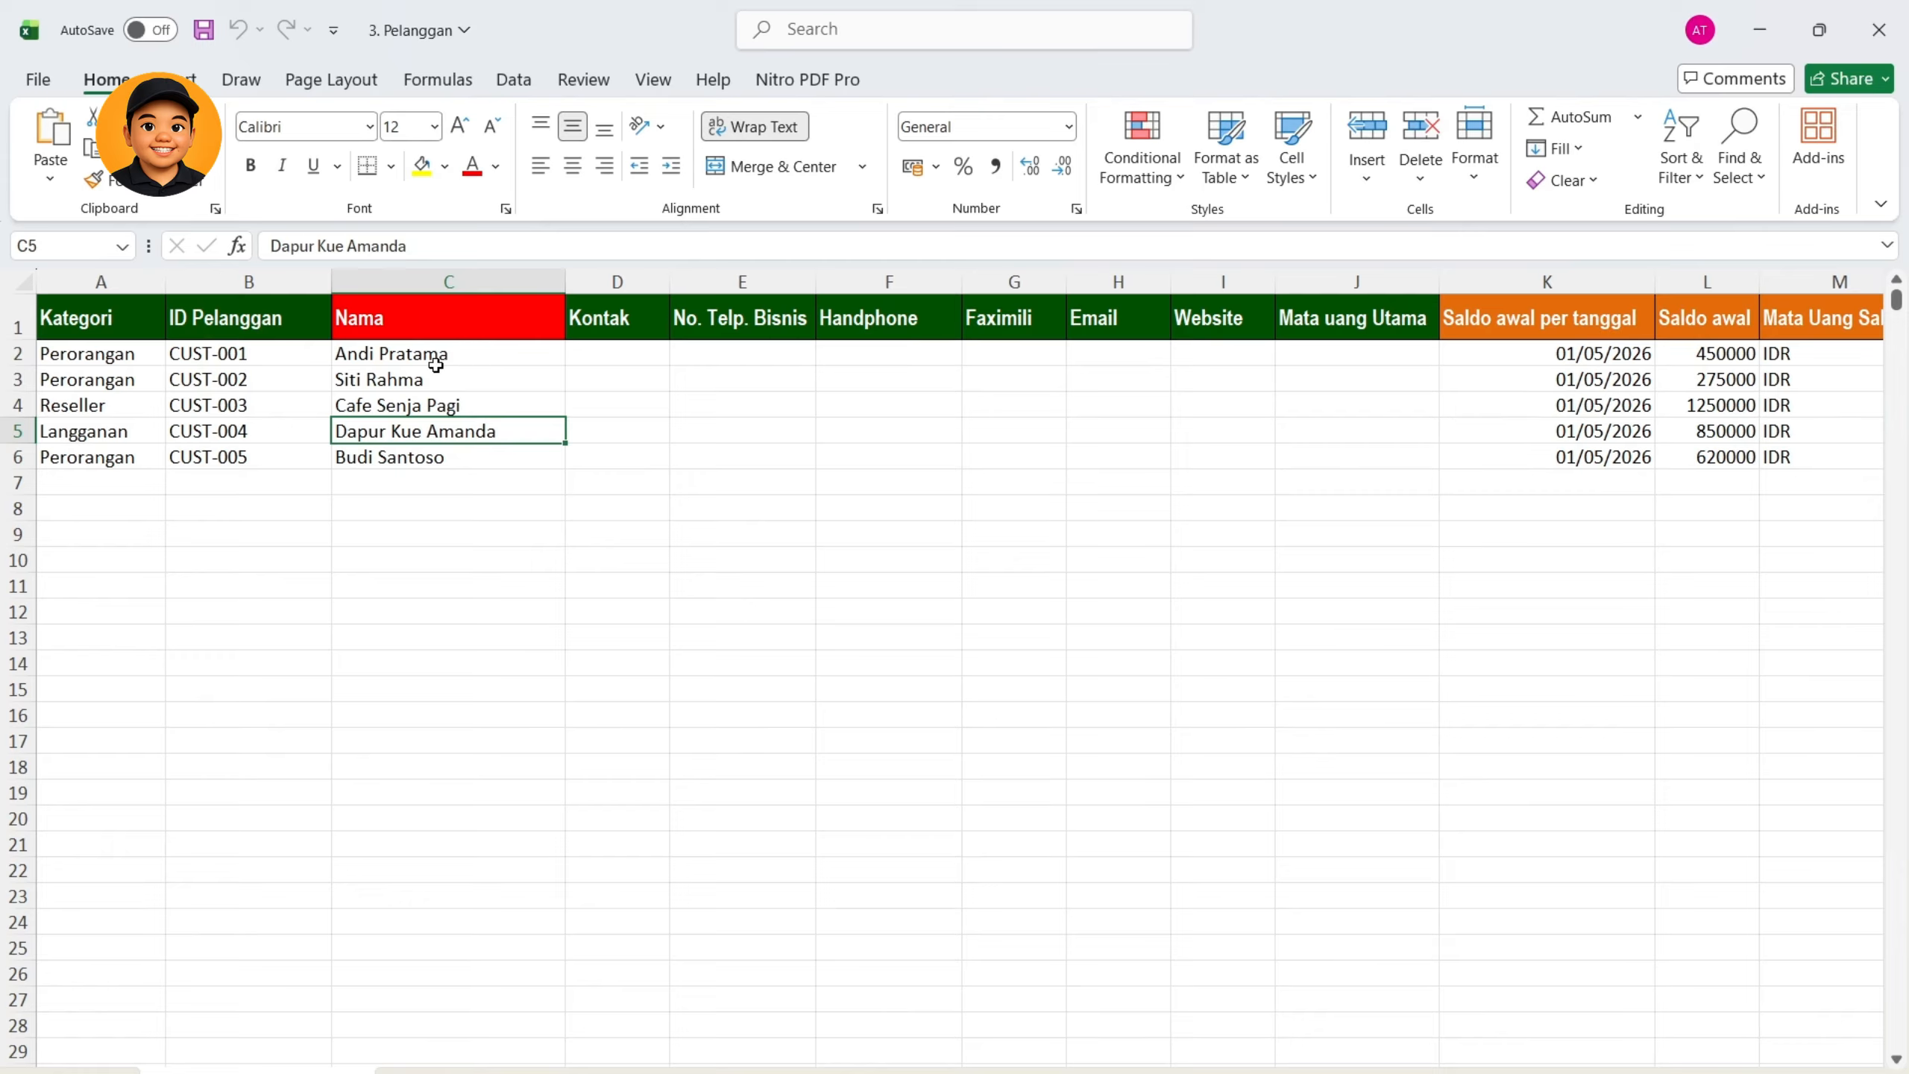
pyautogui.click(517, 362)
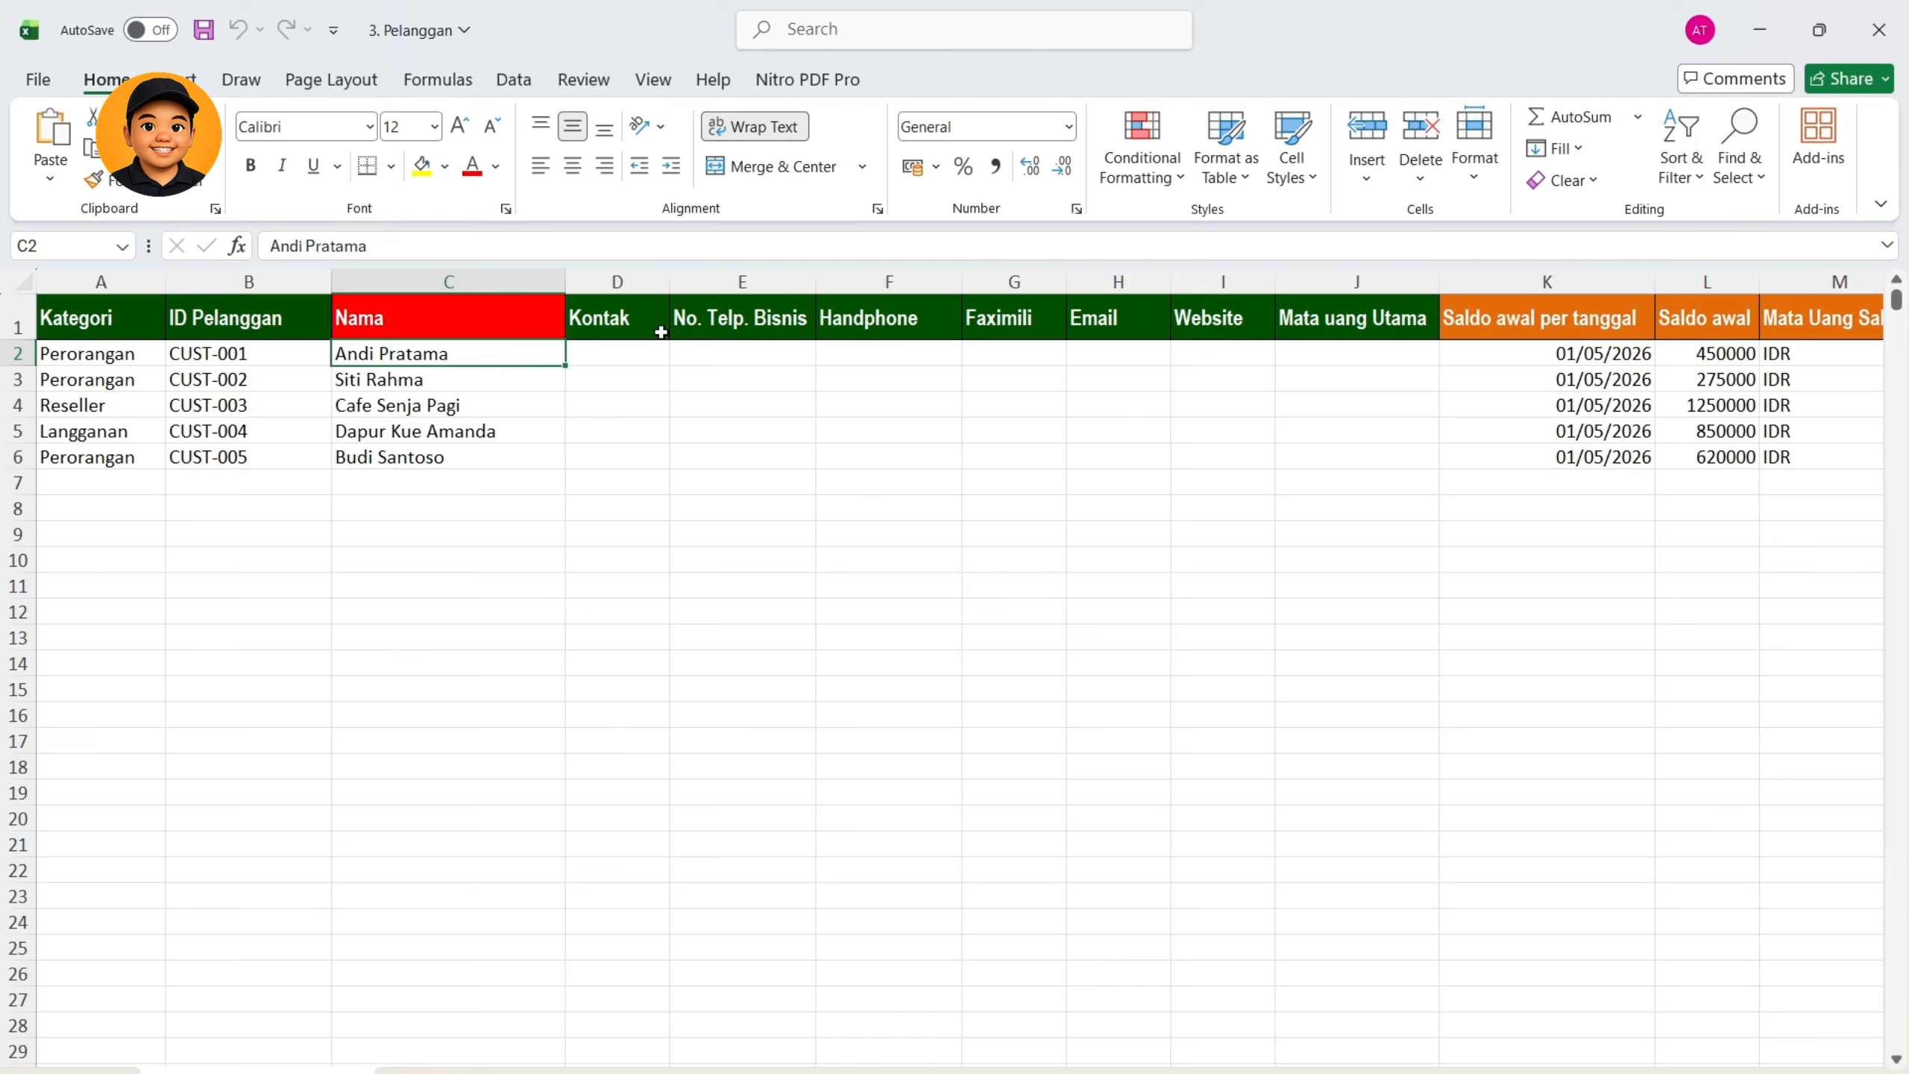
# Review the optional customer columns from Kontak through Mata uang Utama on the data sheet
pyautogui.moveTo(632, 350); pyautogui.dragTo(1376, 500)
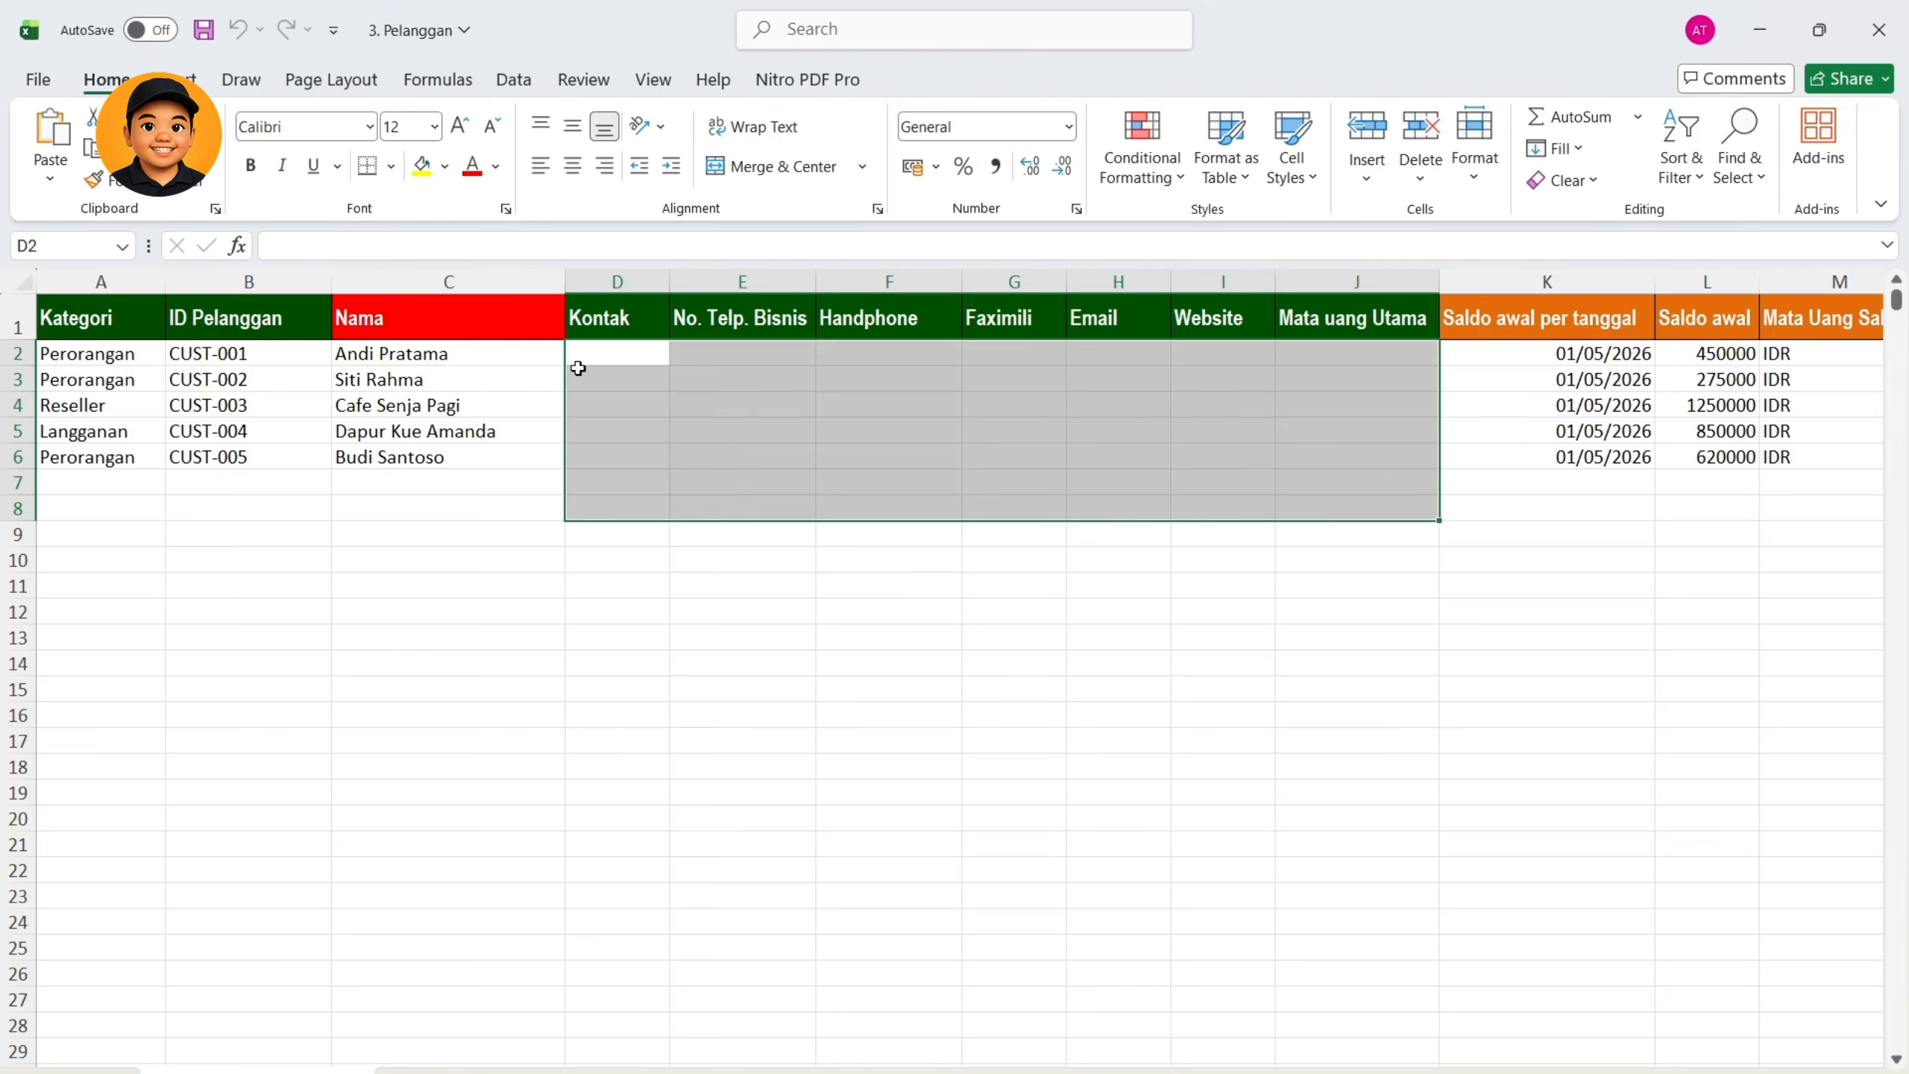
pyautogui.click(633, 364)
pyautogui.click(806, 353)
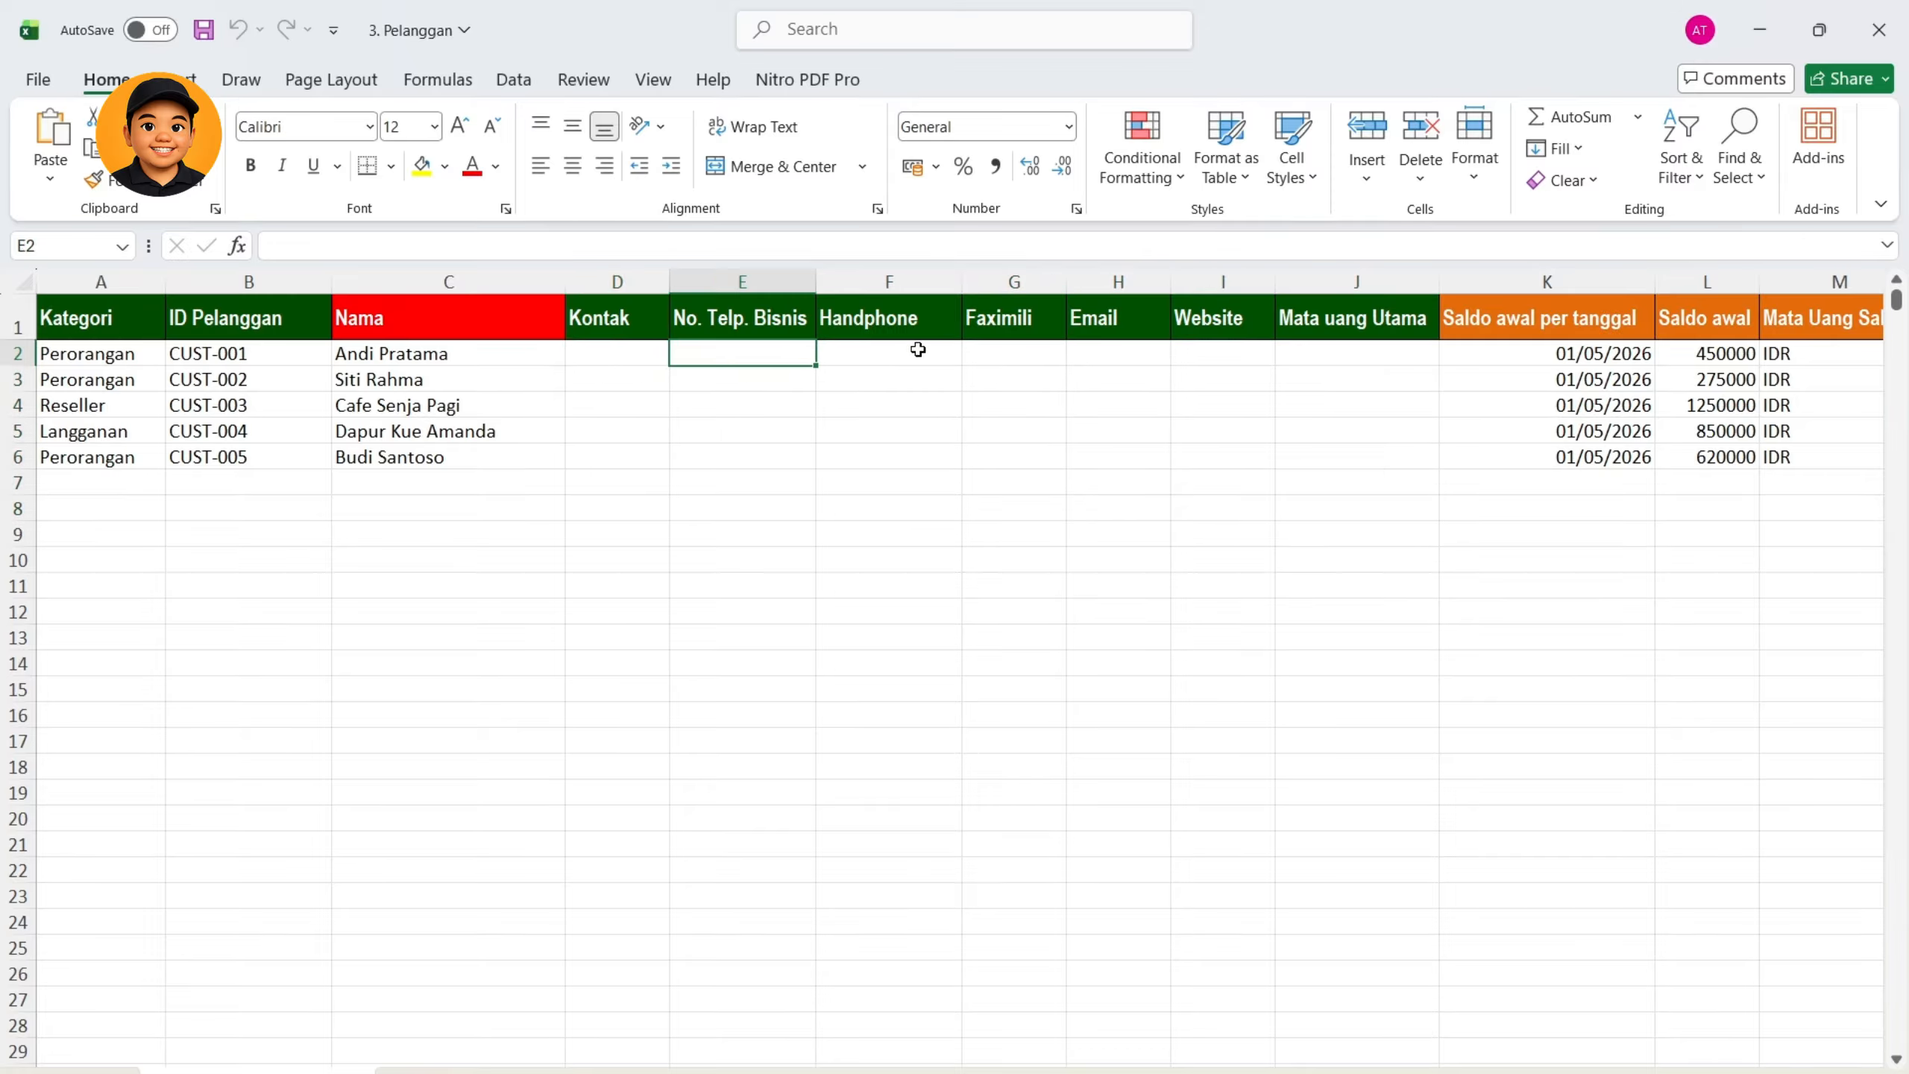
pyautogui.click(887, 352)
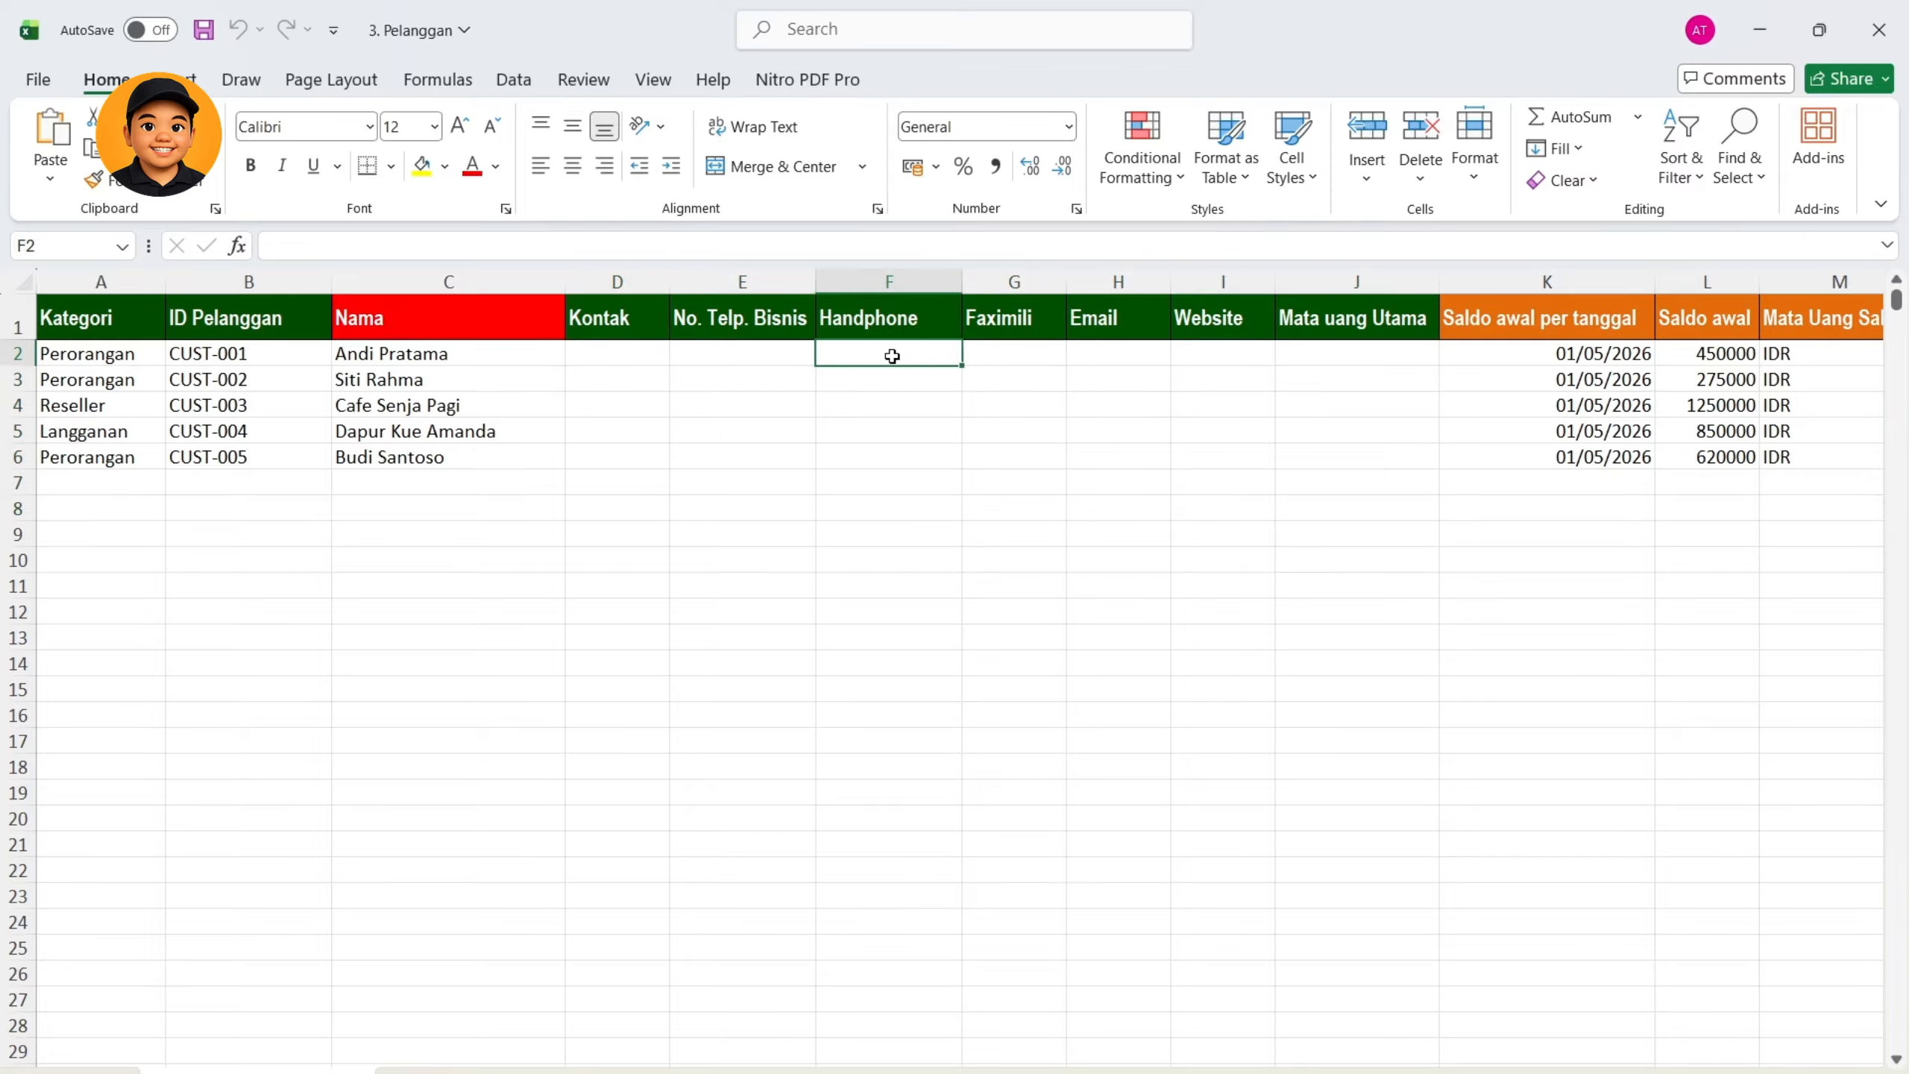
pyautogui.click(1018, 356)
pyautogui.click(1105, 376)
pyautogui.click(1236, 388)
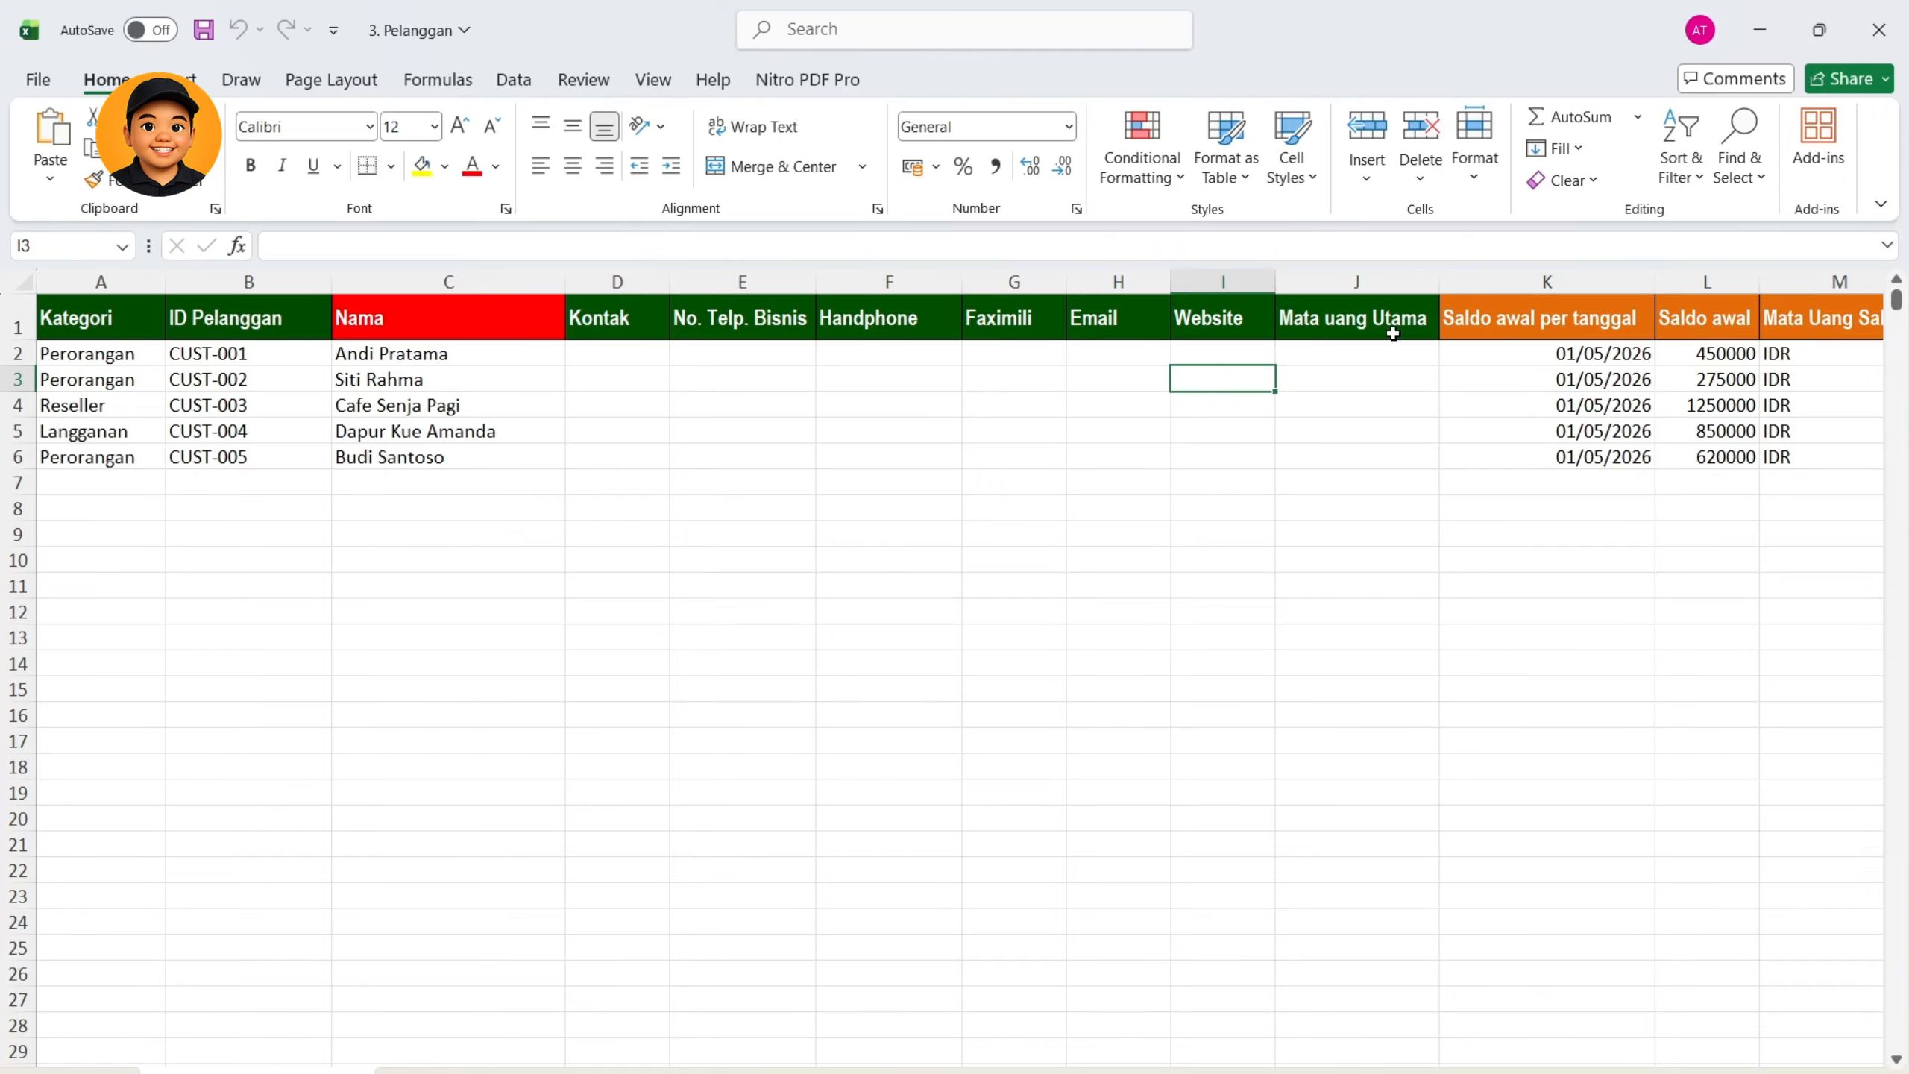
pyautogui.click(1362, 407)
# Switch to Accurate Online and check the phone, WhatsApp and email fields on the new customer form's Umum section
pyautogui.hotkey('alt', 'Tab')
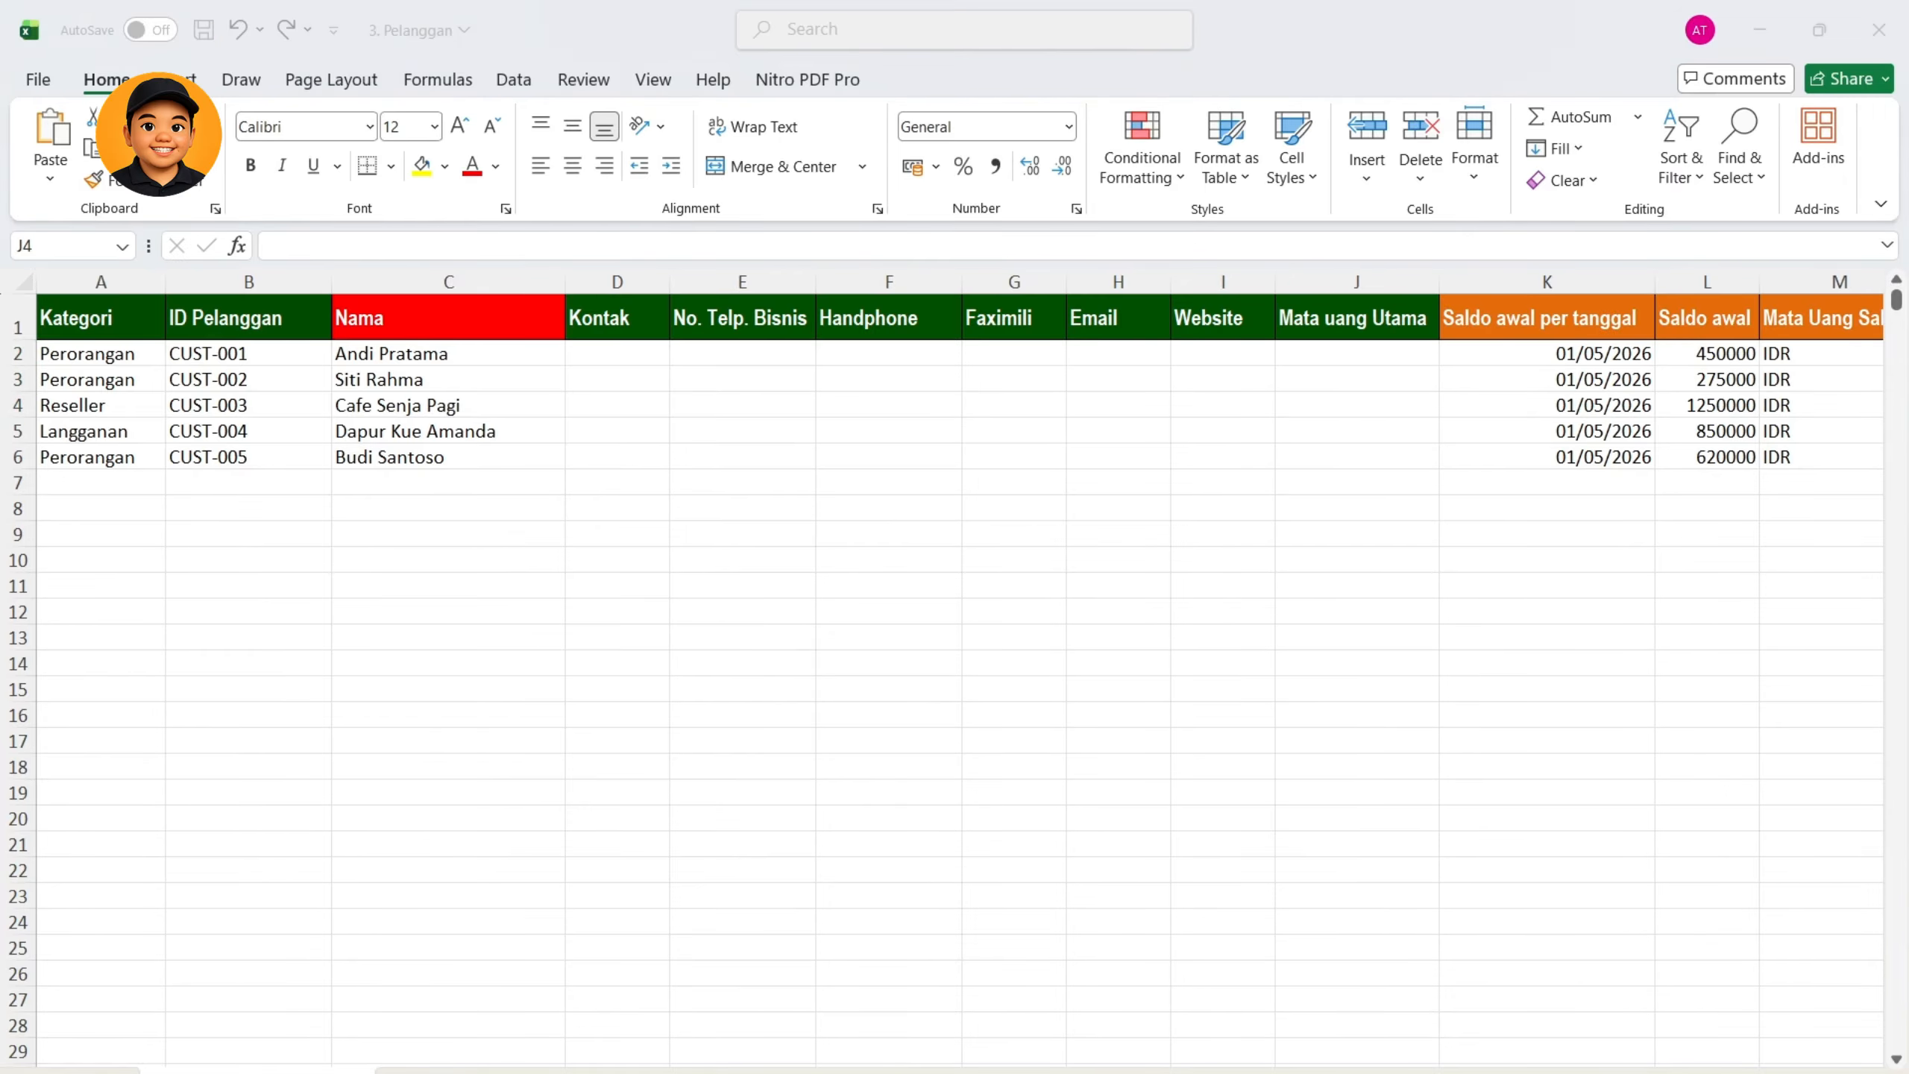
pyautogui.click(592, 186)
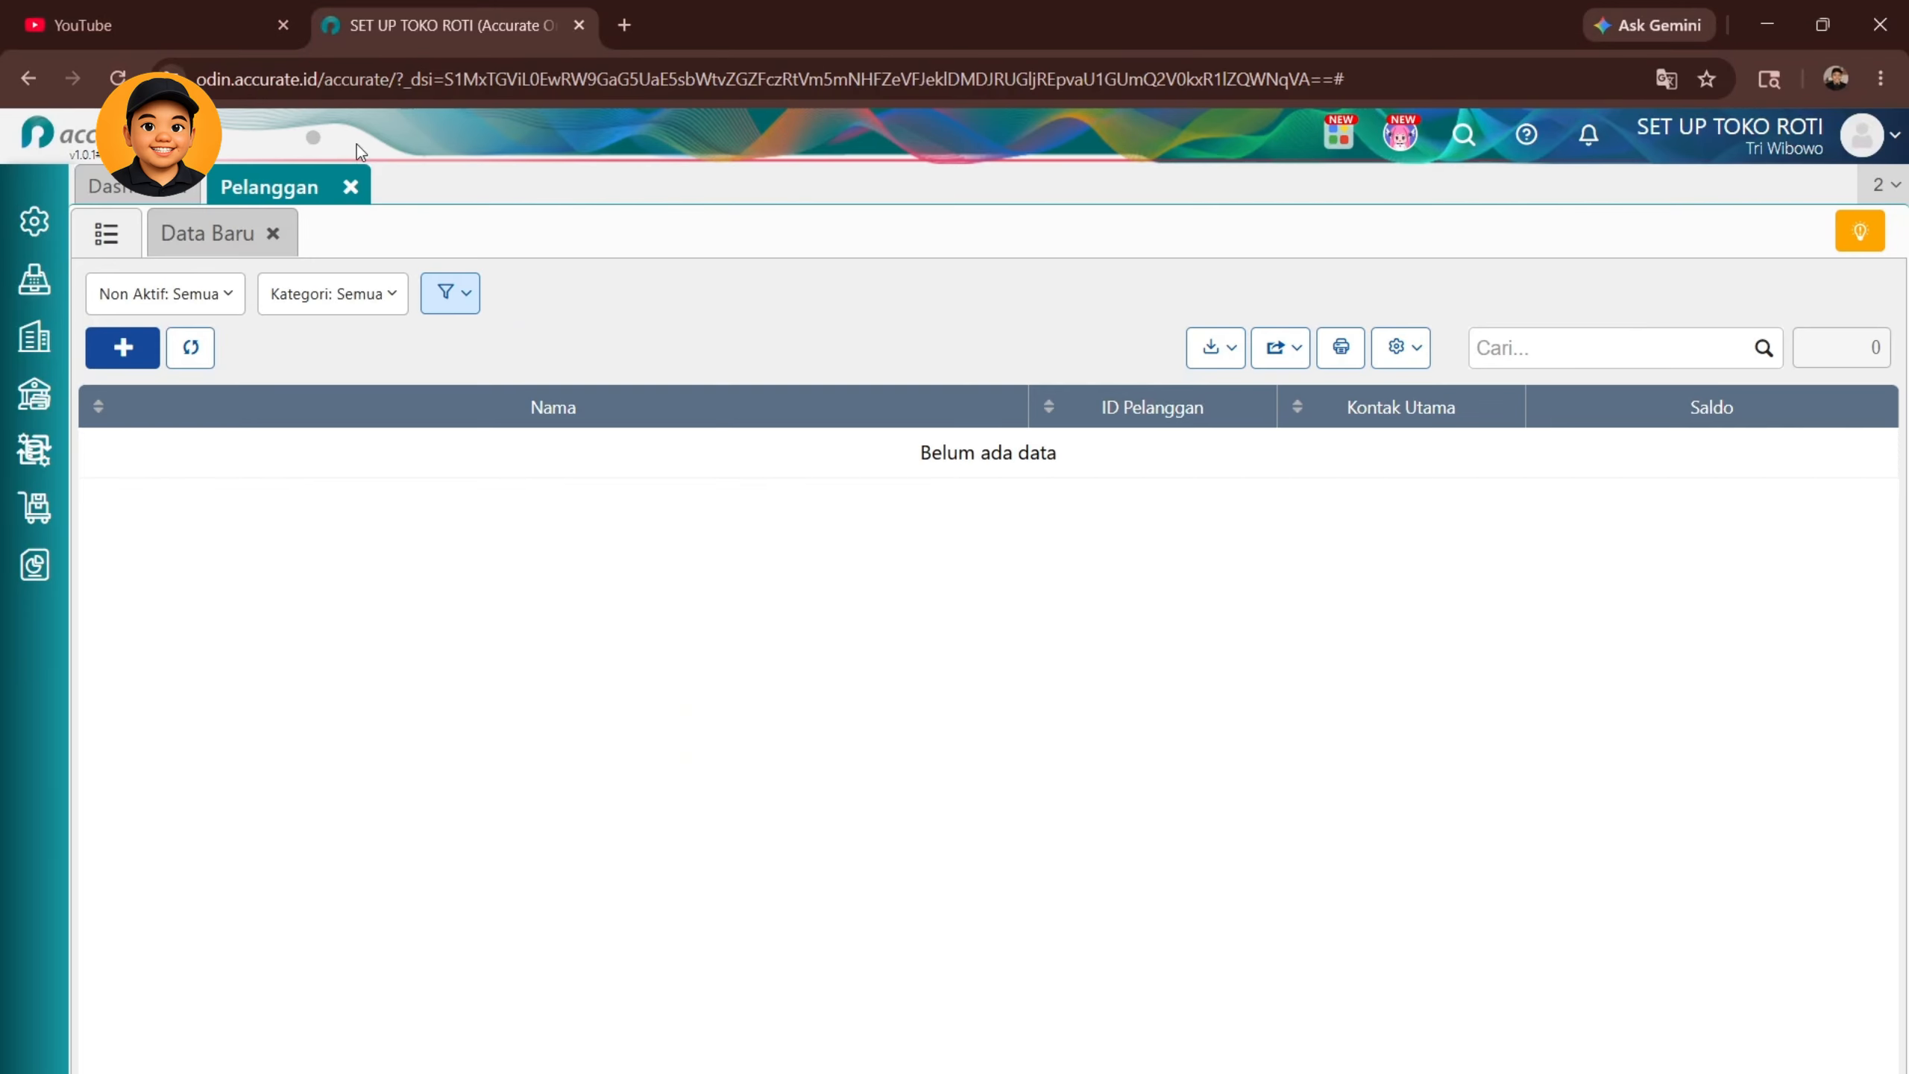
pyautogui.click(211, 239)
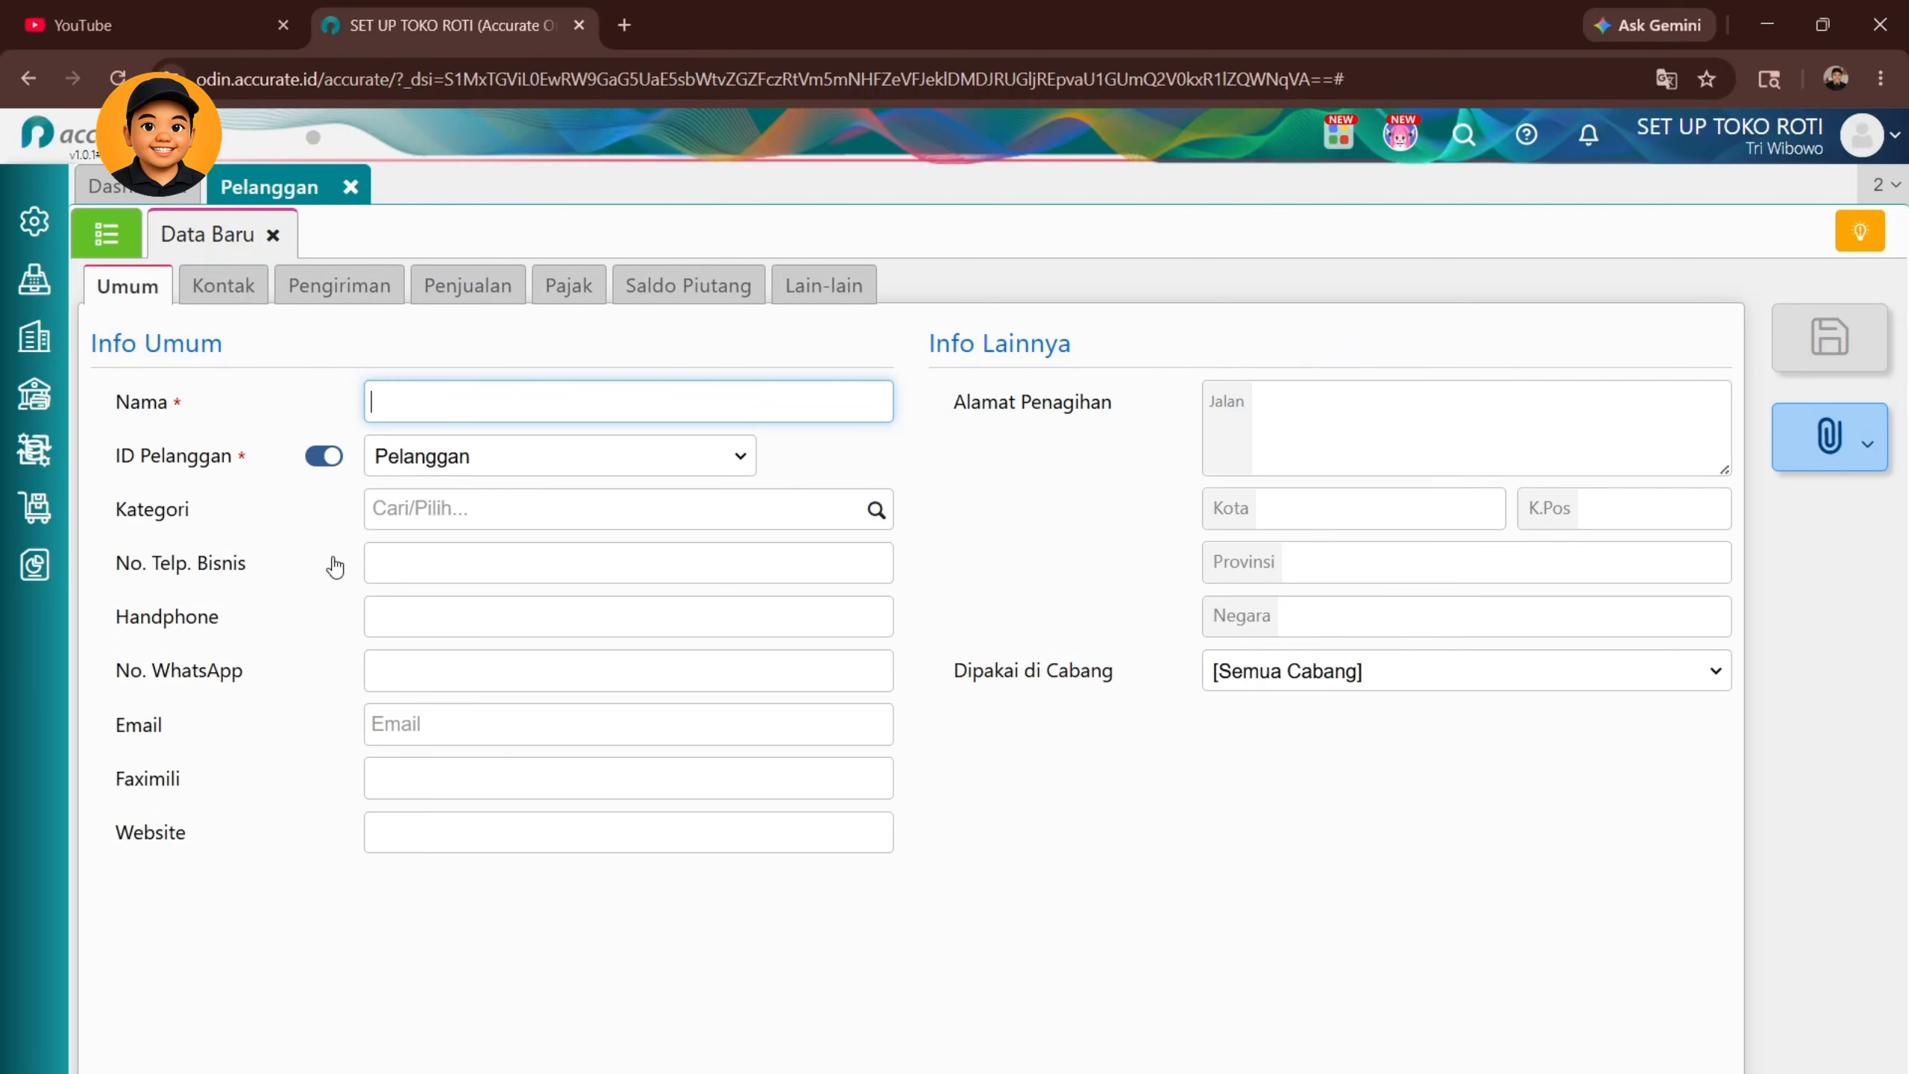
pyautogui.moveTo(188, 570); pyautogui.dragTo(233, 718)
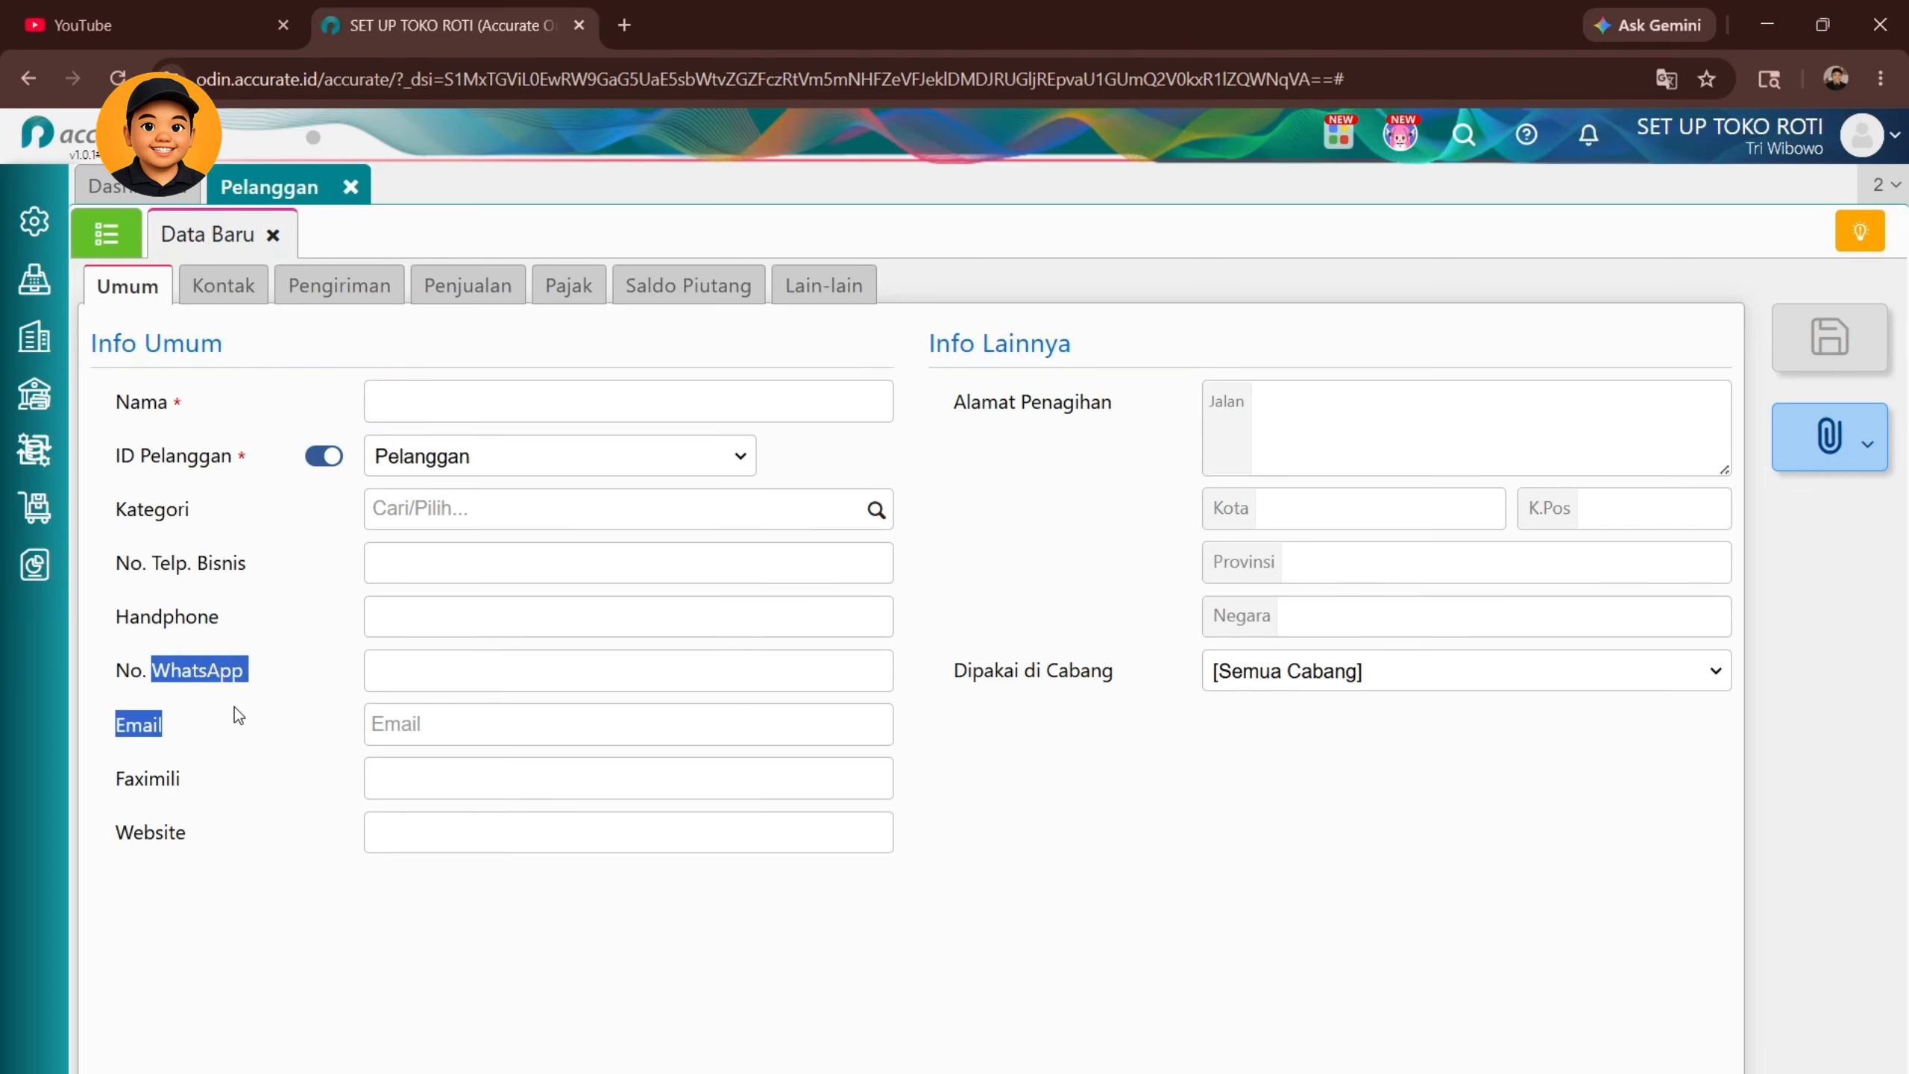
# Return to the Excel customer sheet and examine the Saldo awal per tanggal and Saldo awal columns
pyautogui.hotkey('alt', 'Tab')
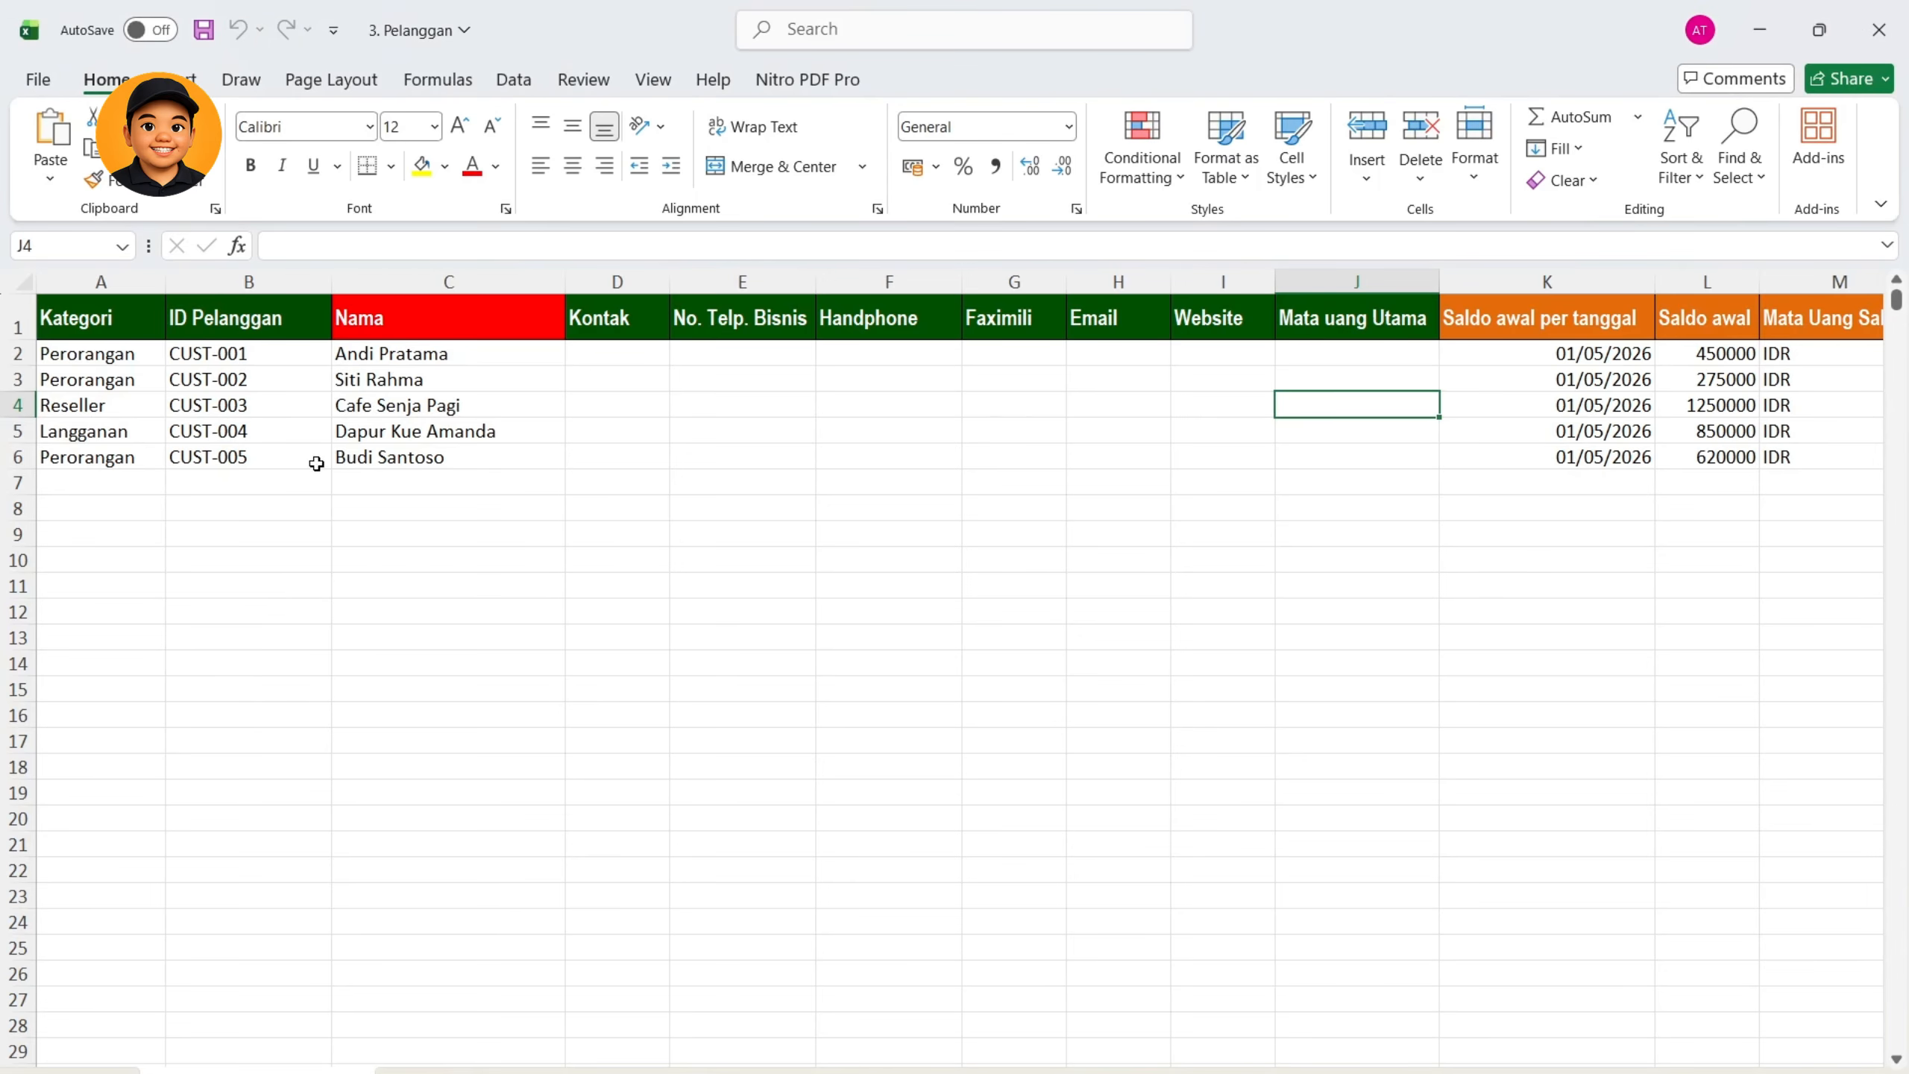
pyautogui.click(1074, 398)
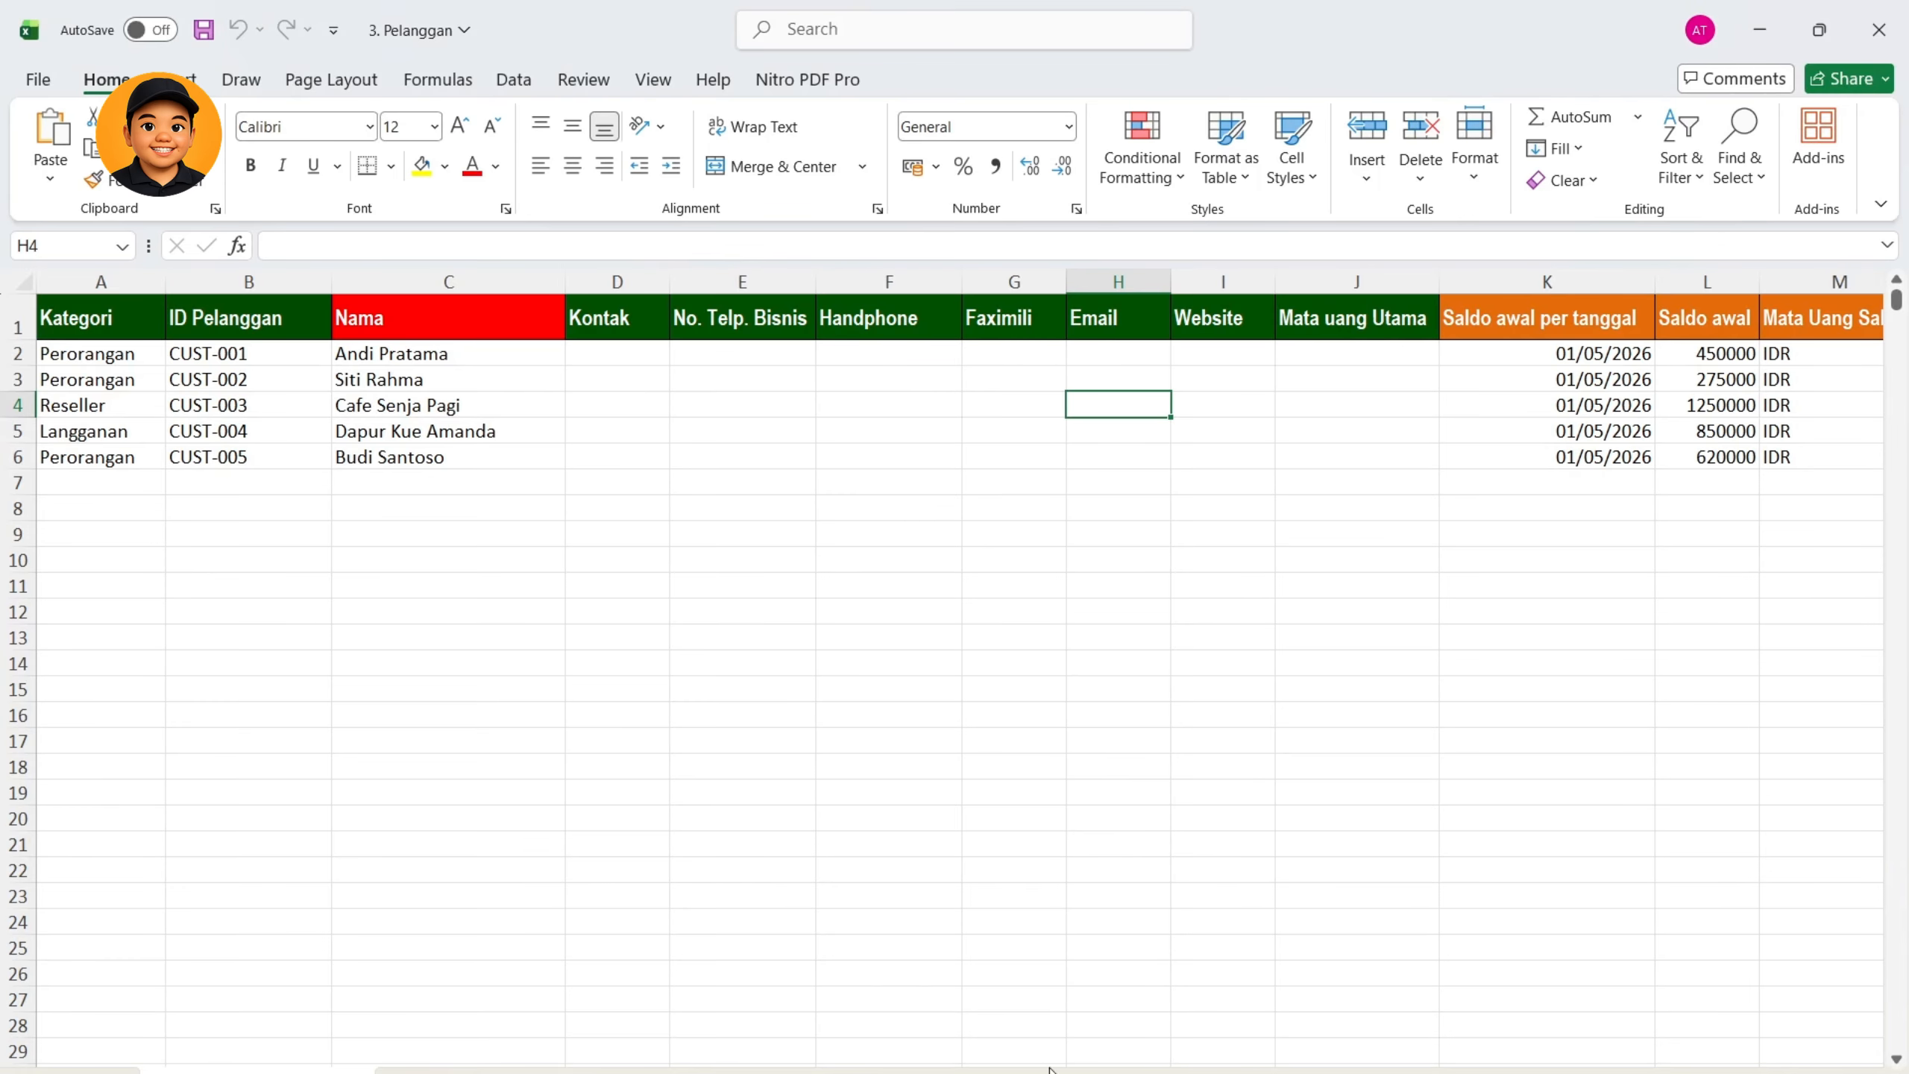
pyautogui.hscroll(6, 1095, 997)
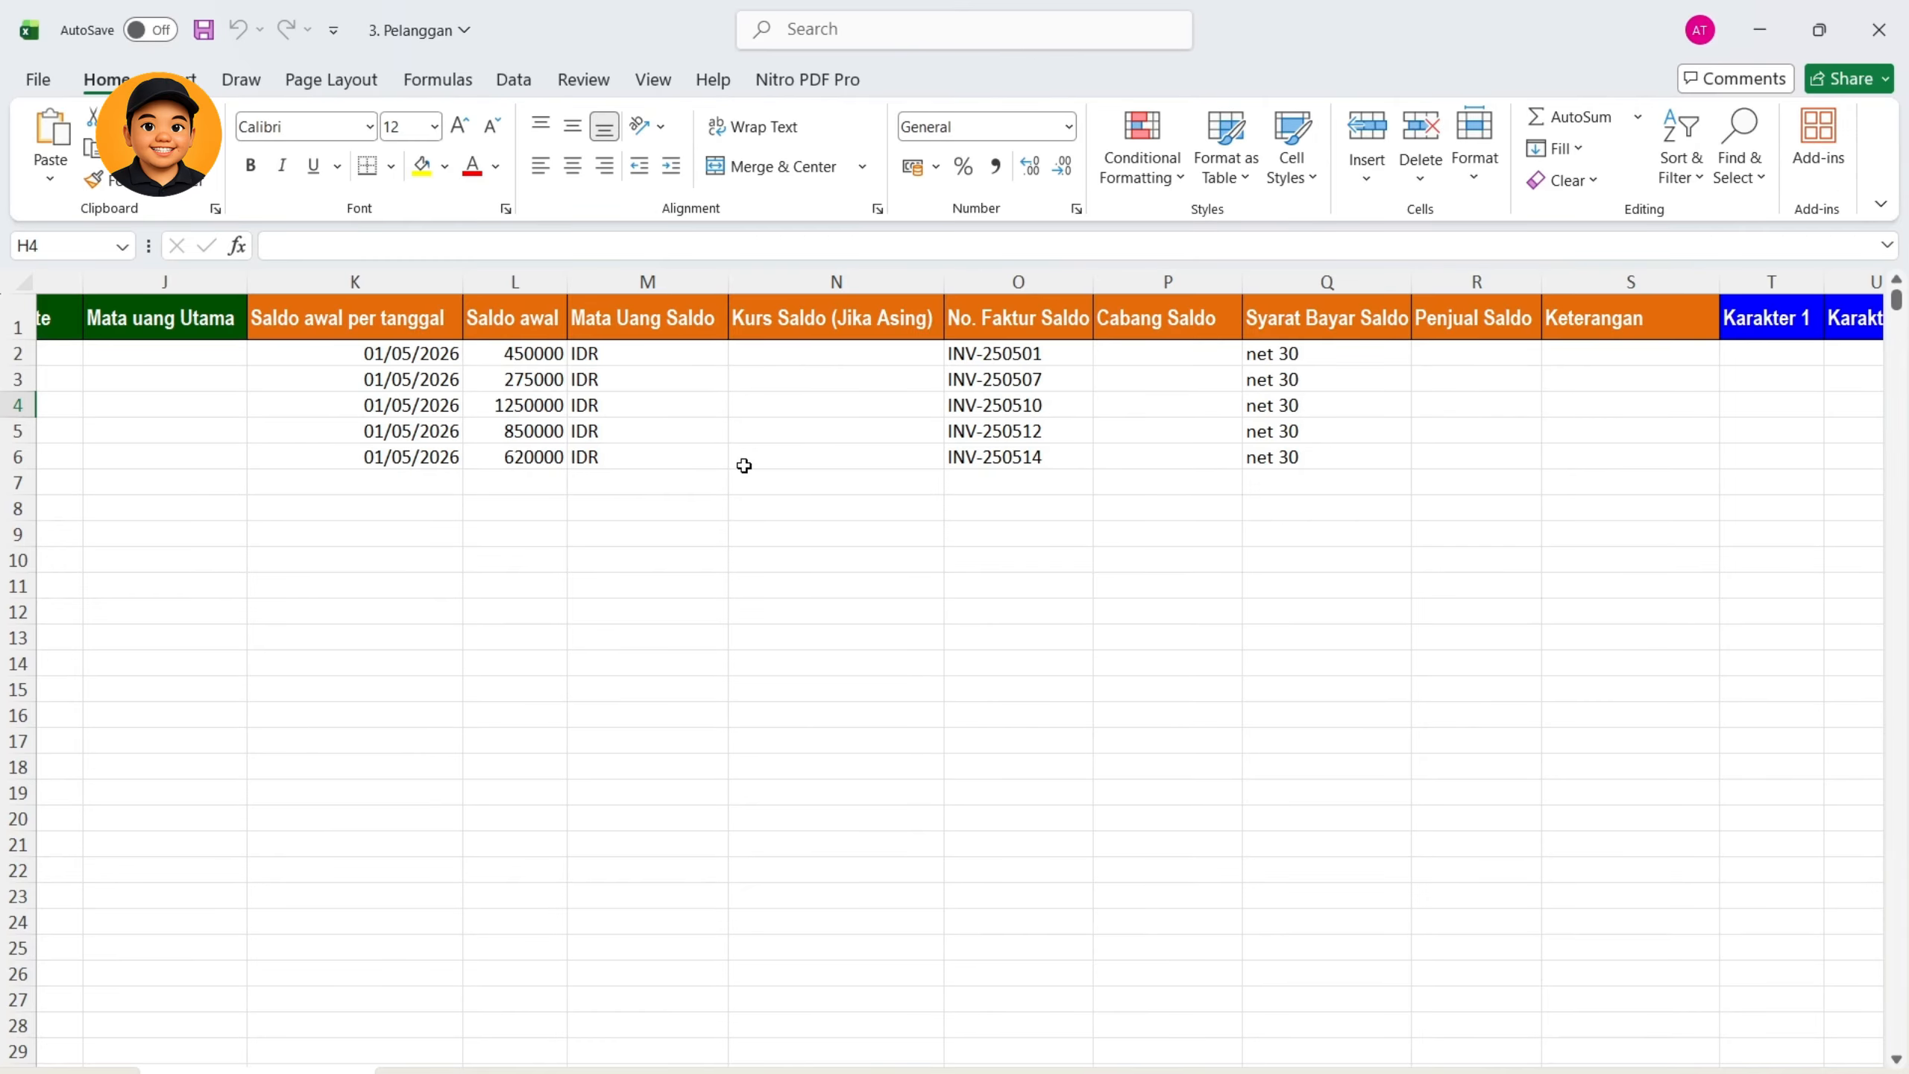
pyautogui.click(466, 489)
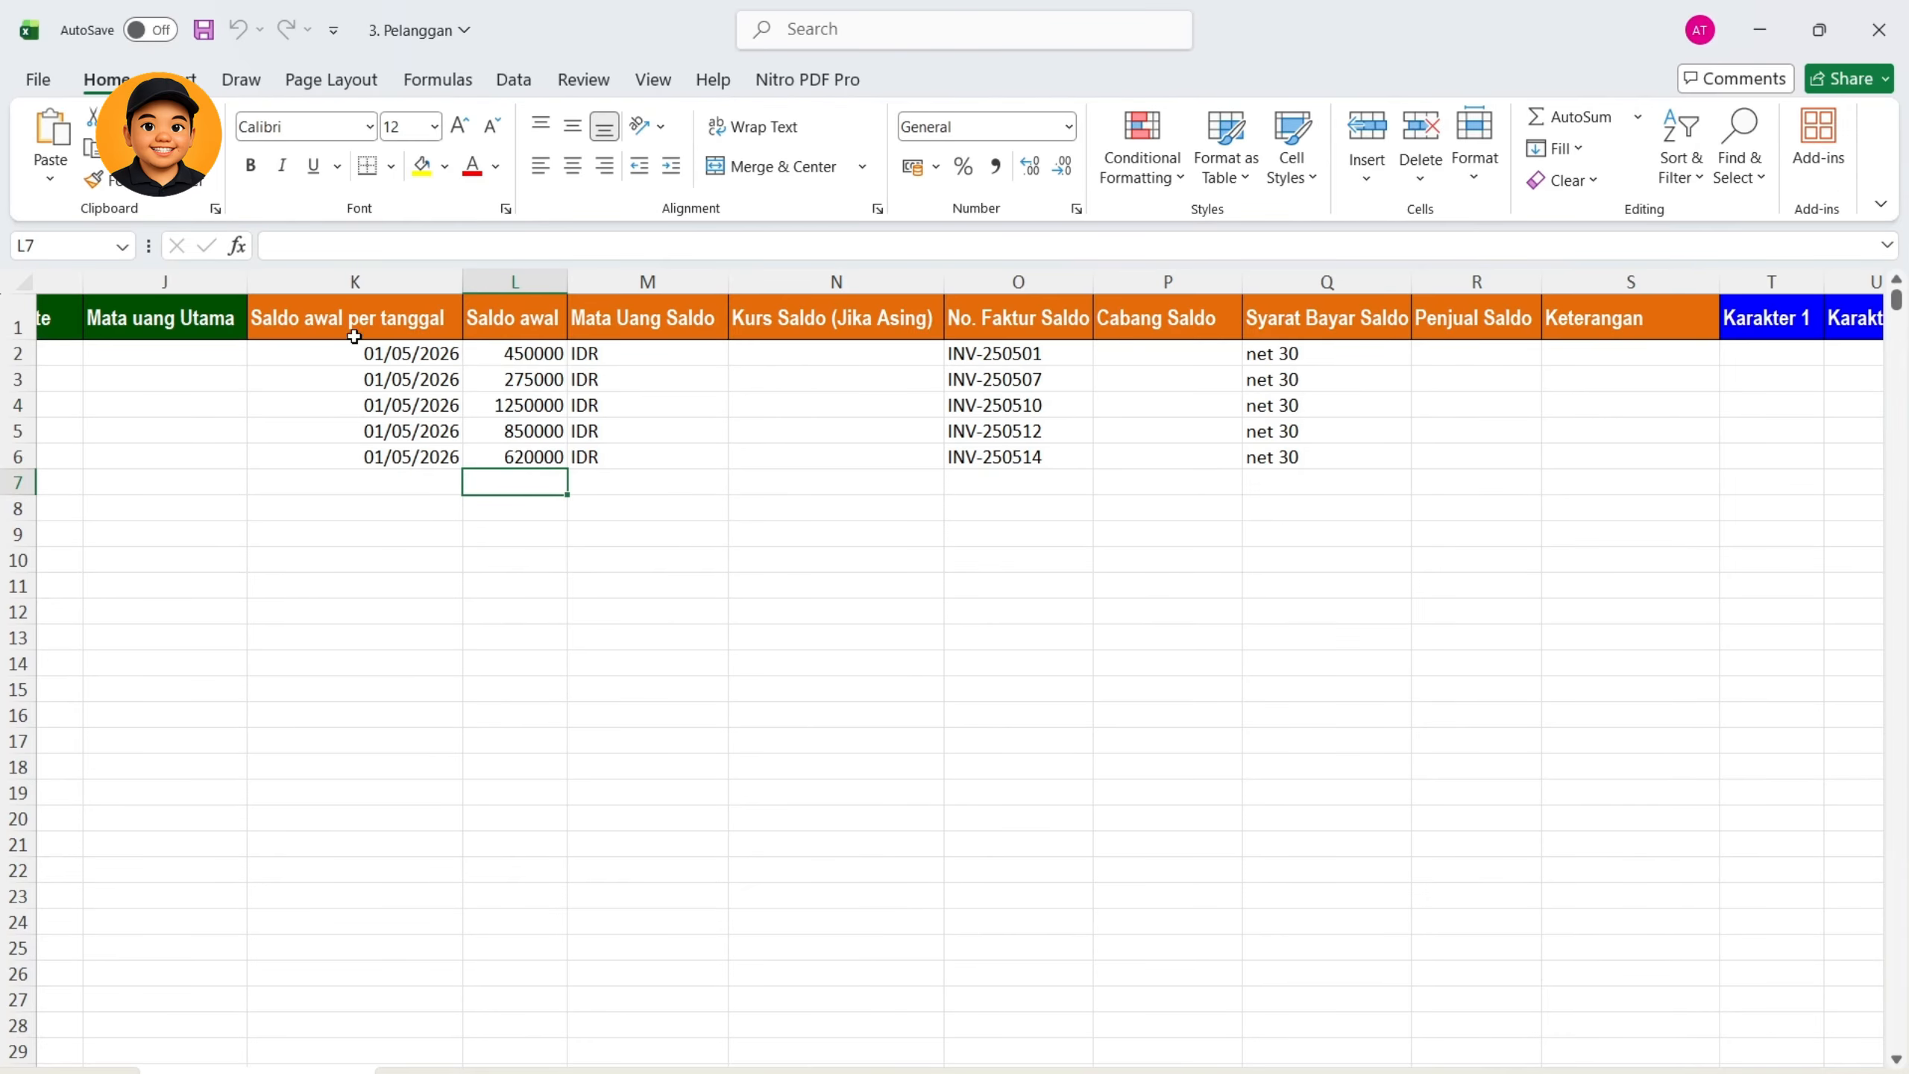
pyautogui.click(388, 355)
pyautogui.click(489, 375)
pyautogui.click(373, 364)
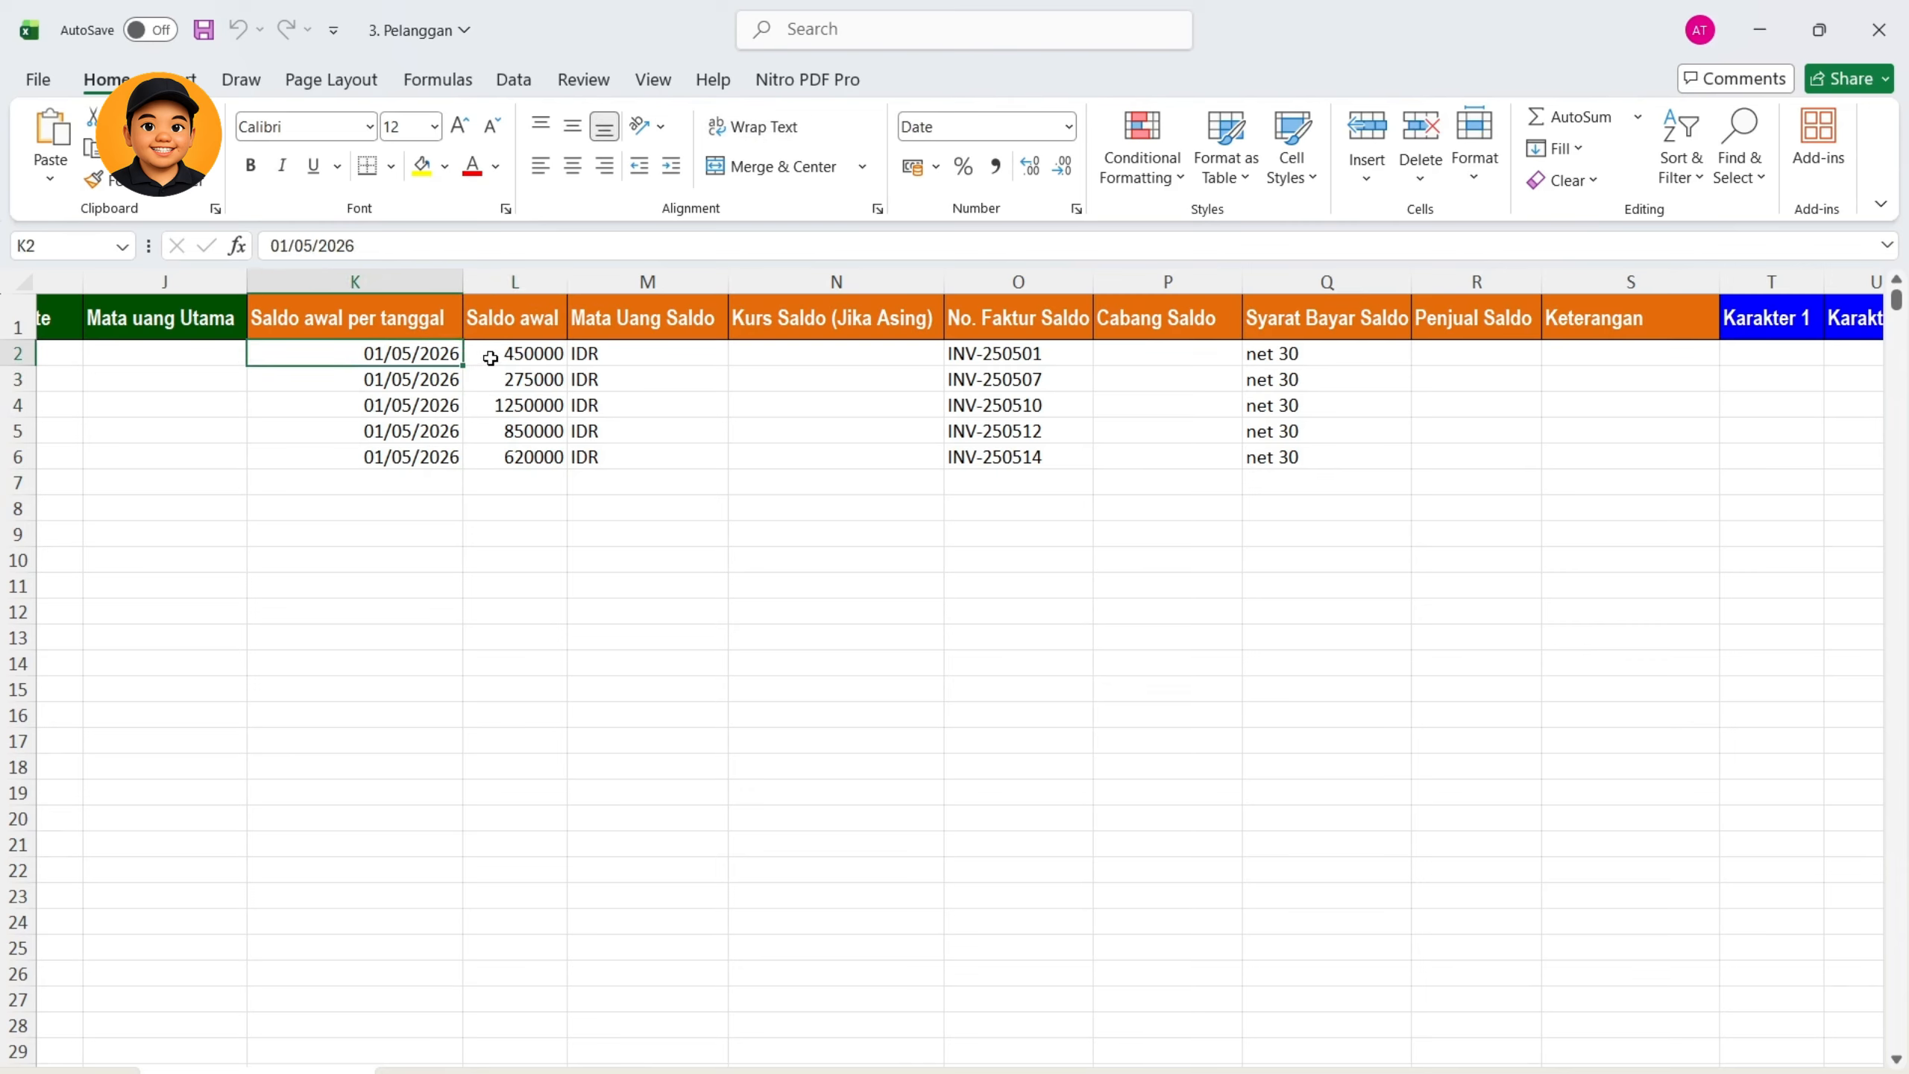
pyautogui.click(486, 361)
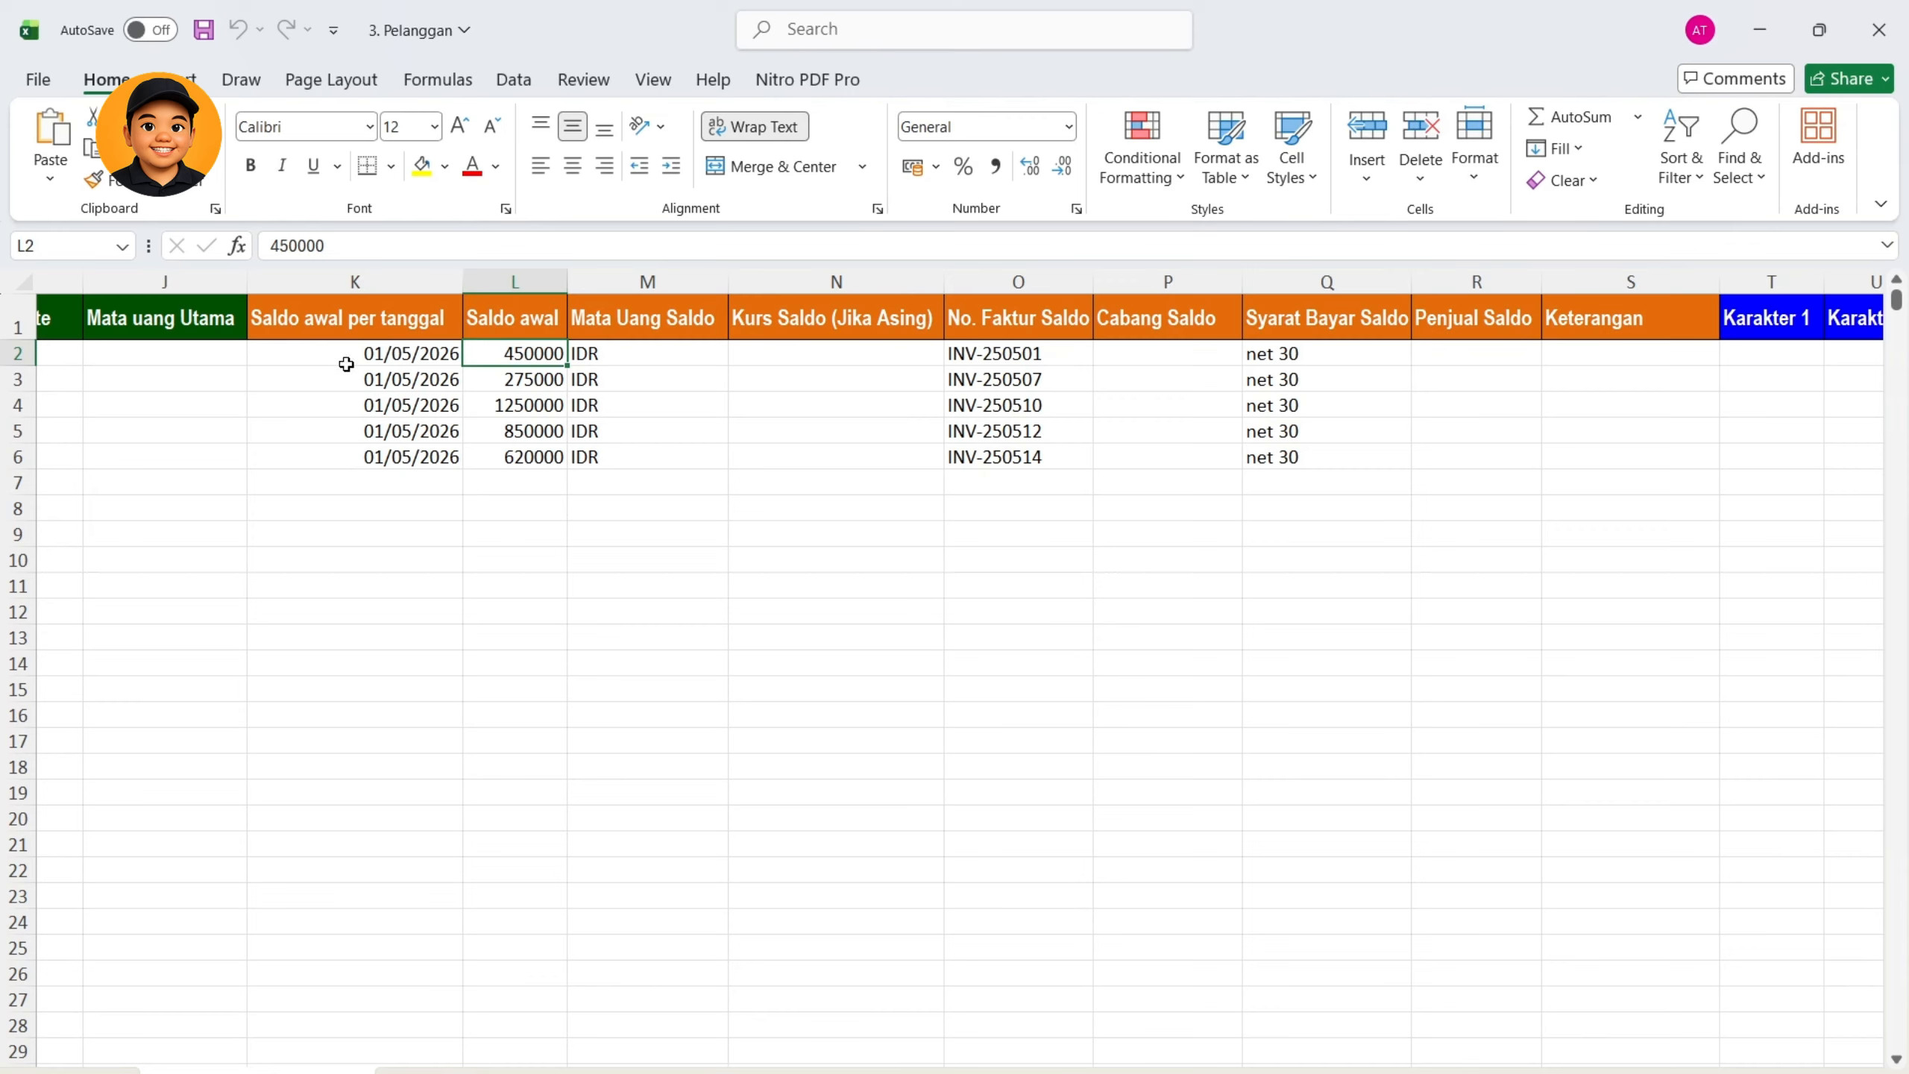
pyautogui.click(406, 359)
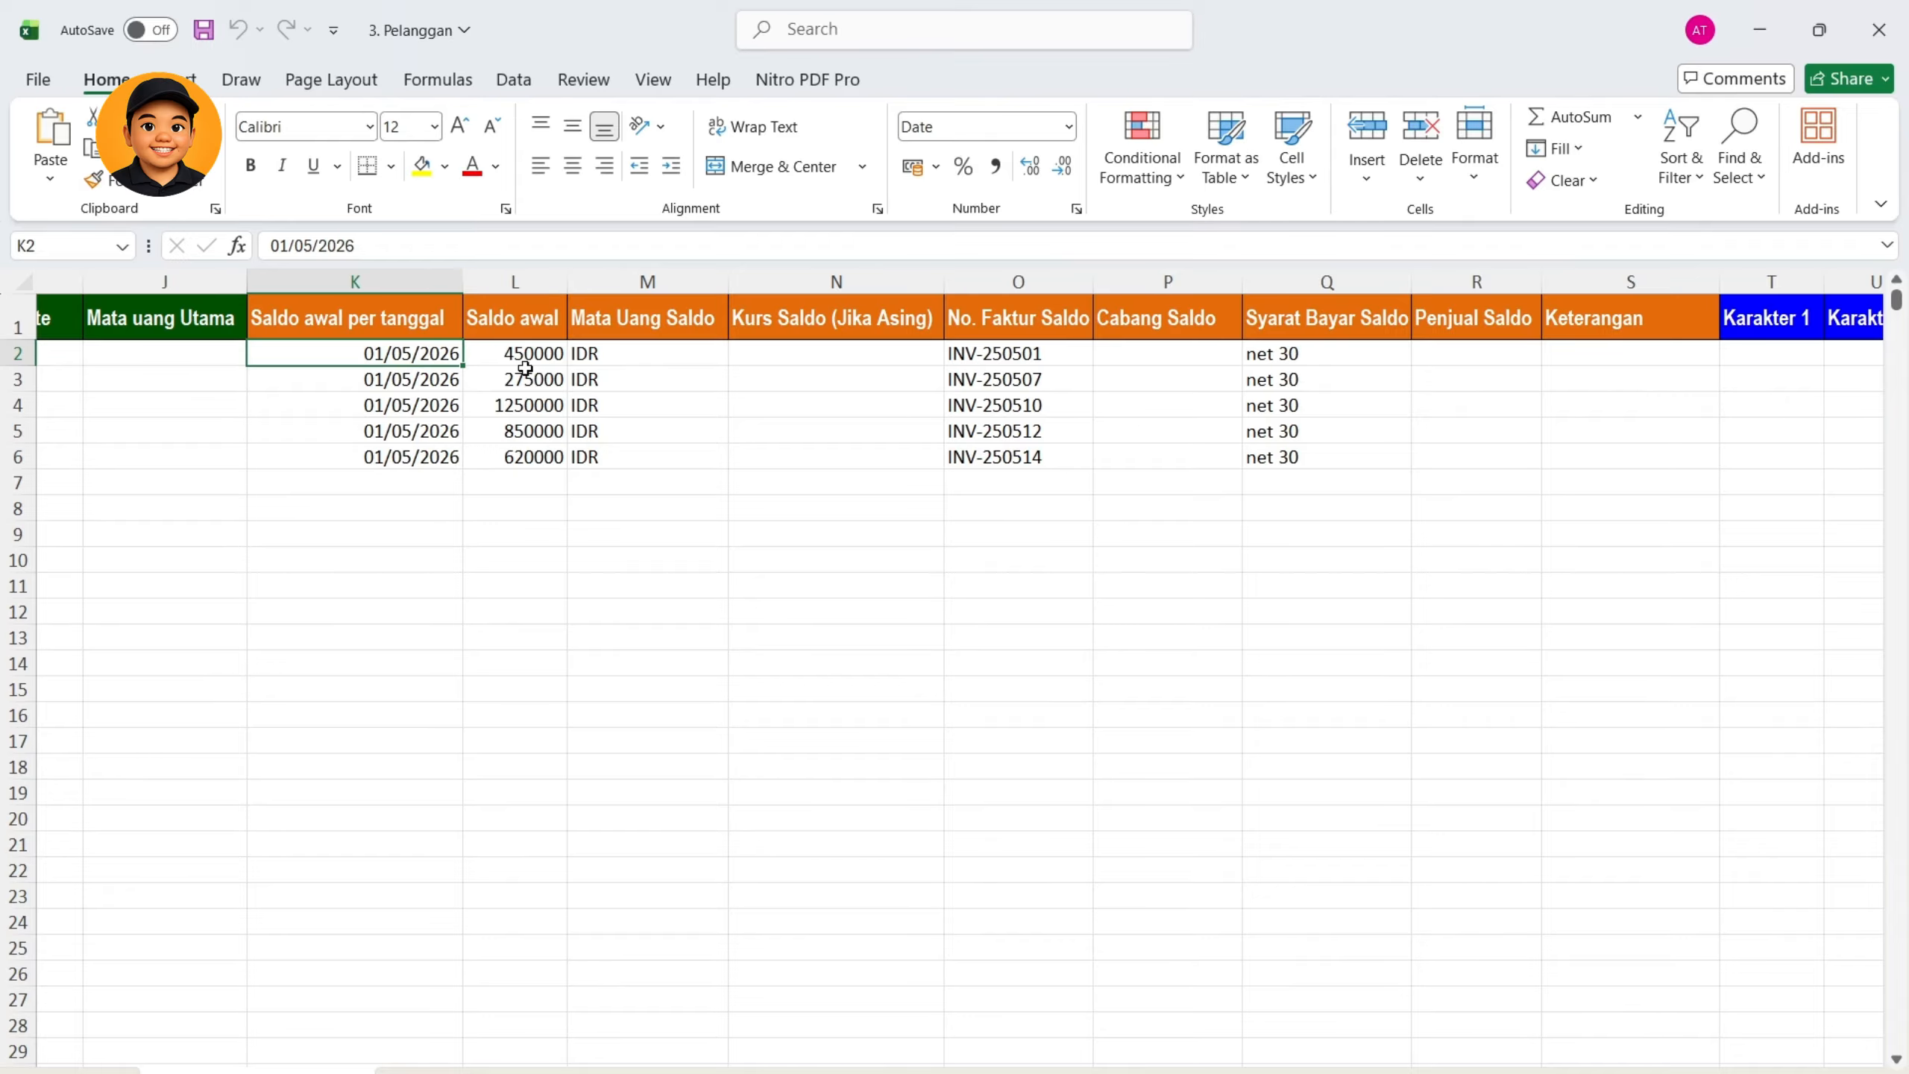
# Check the Saldo awal header and the opening balance amounts in rows 2 to 6, leaving the cells unaltered
pyautogui.click(520, 328)
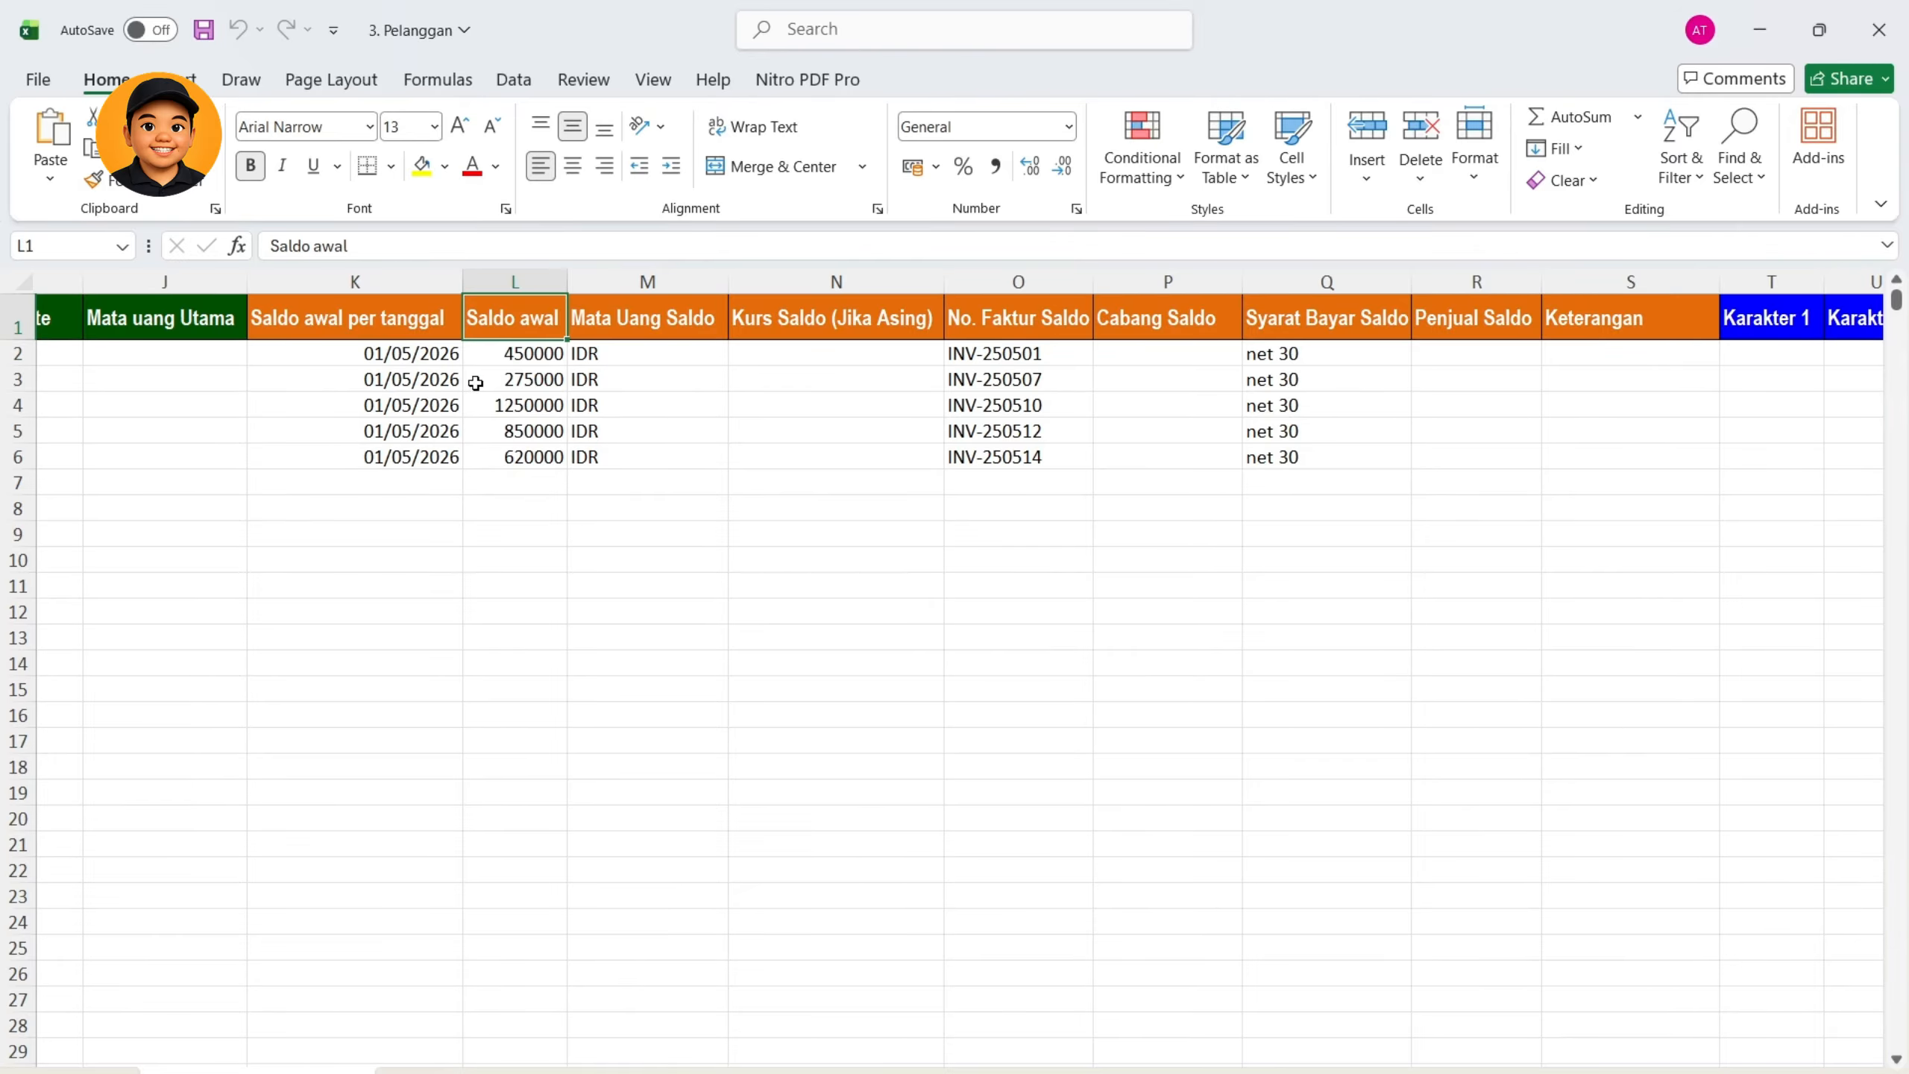
pyautogui.click(543, 358)
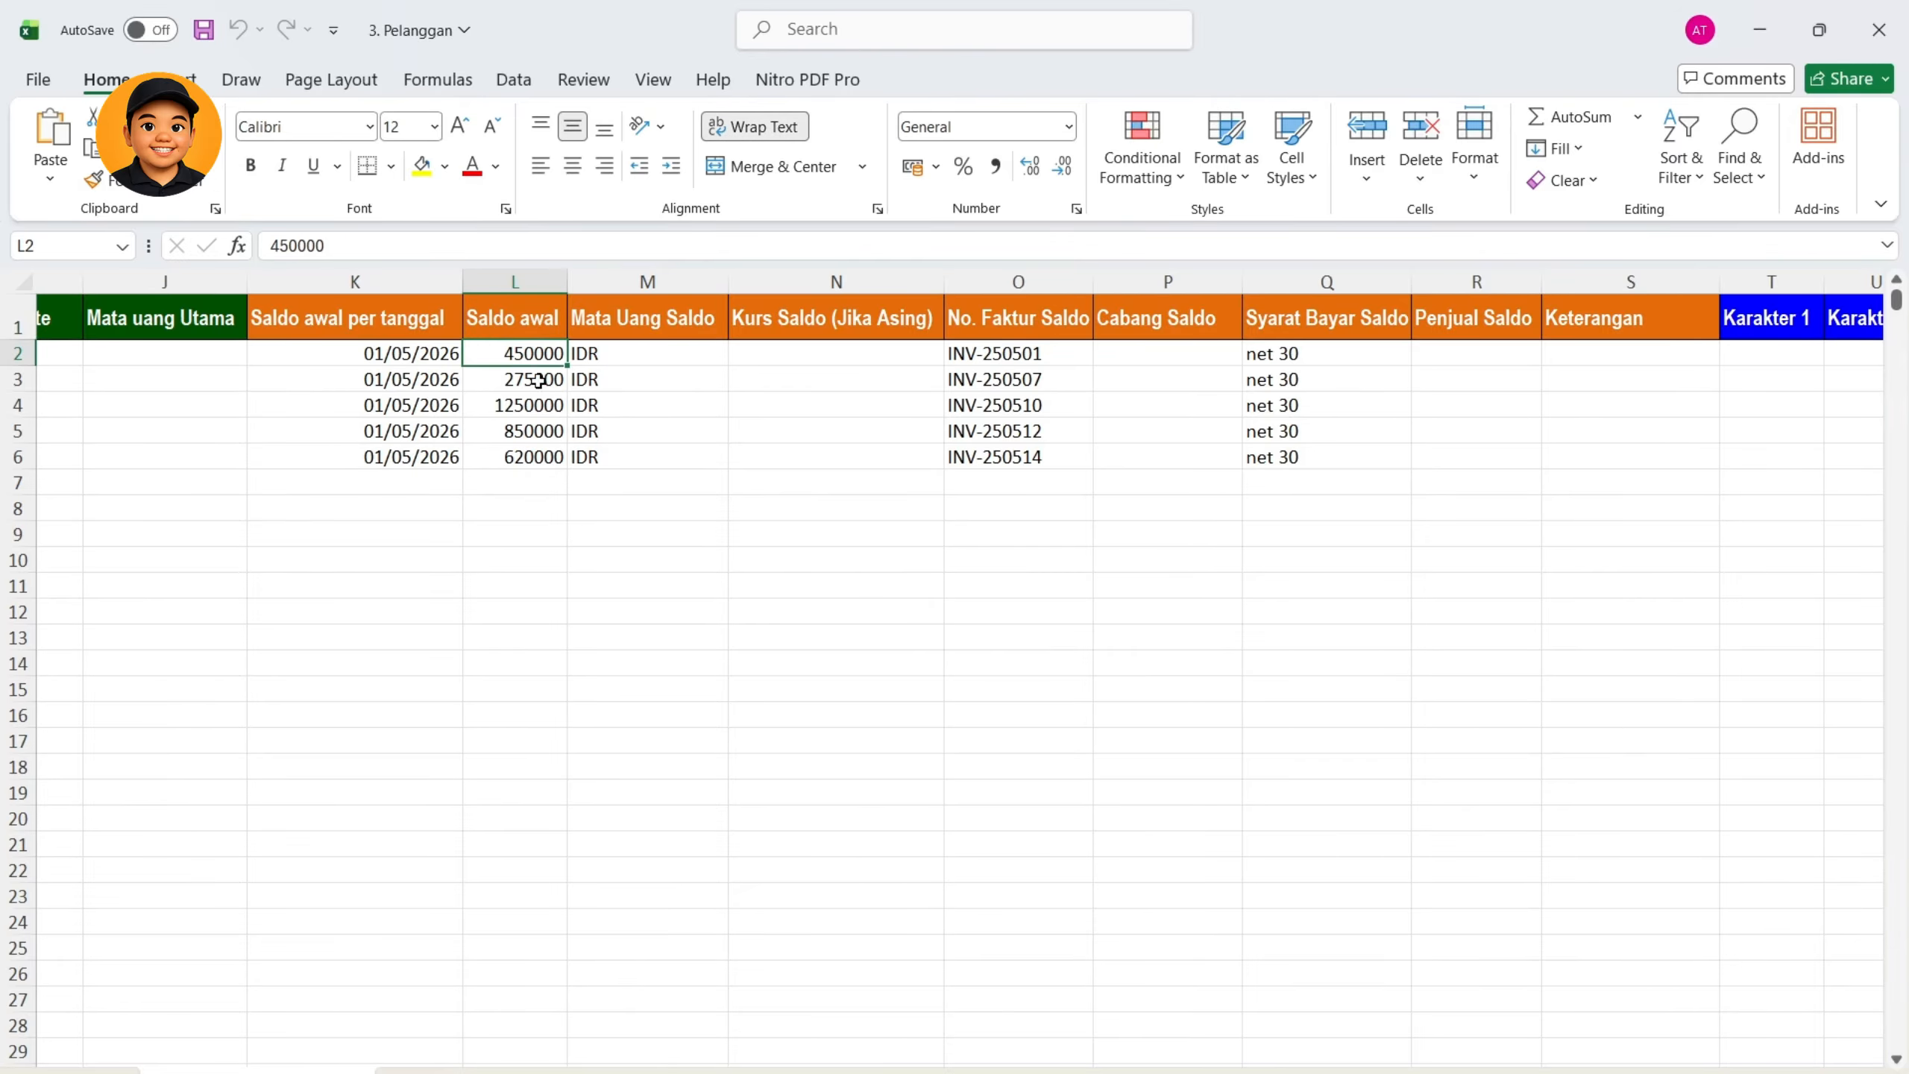
pyautogui.click(541, 410)
pyautogui.click(532, 459)
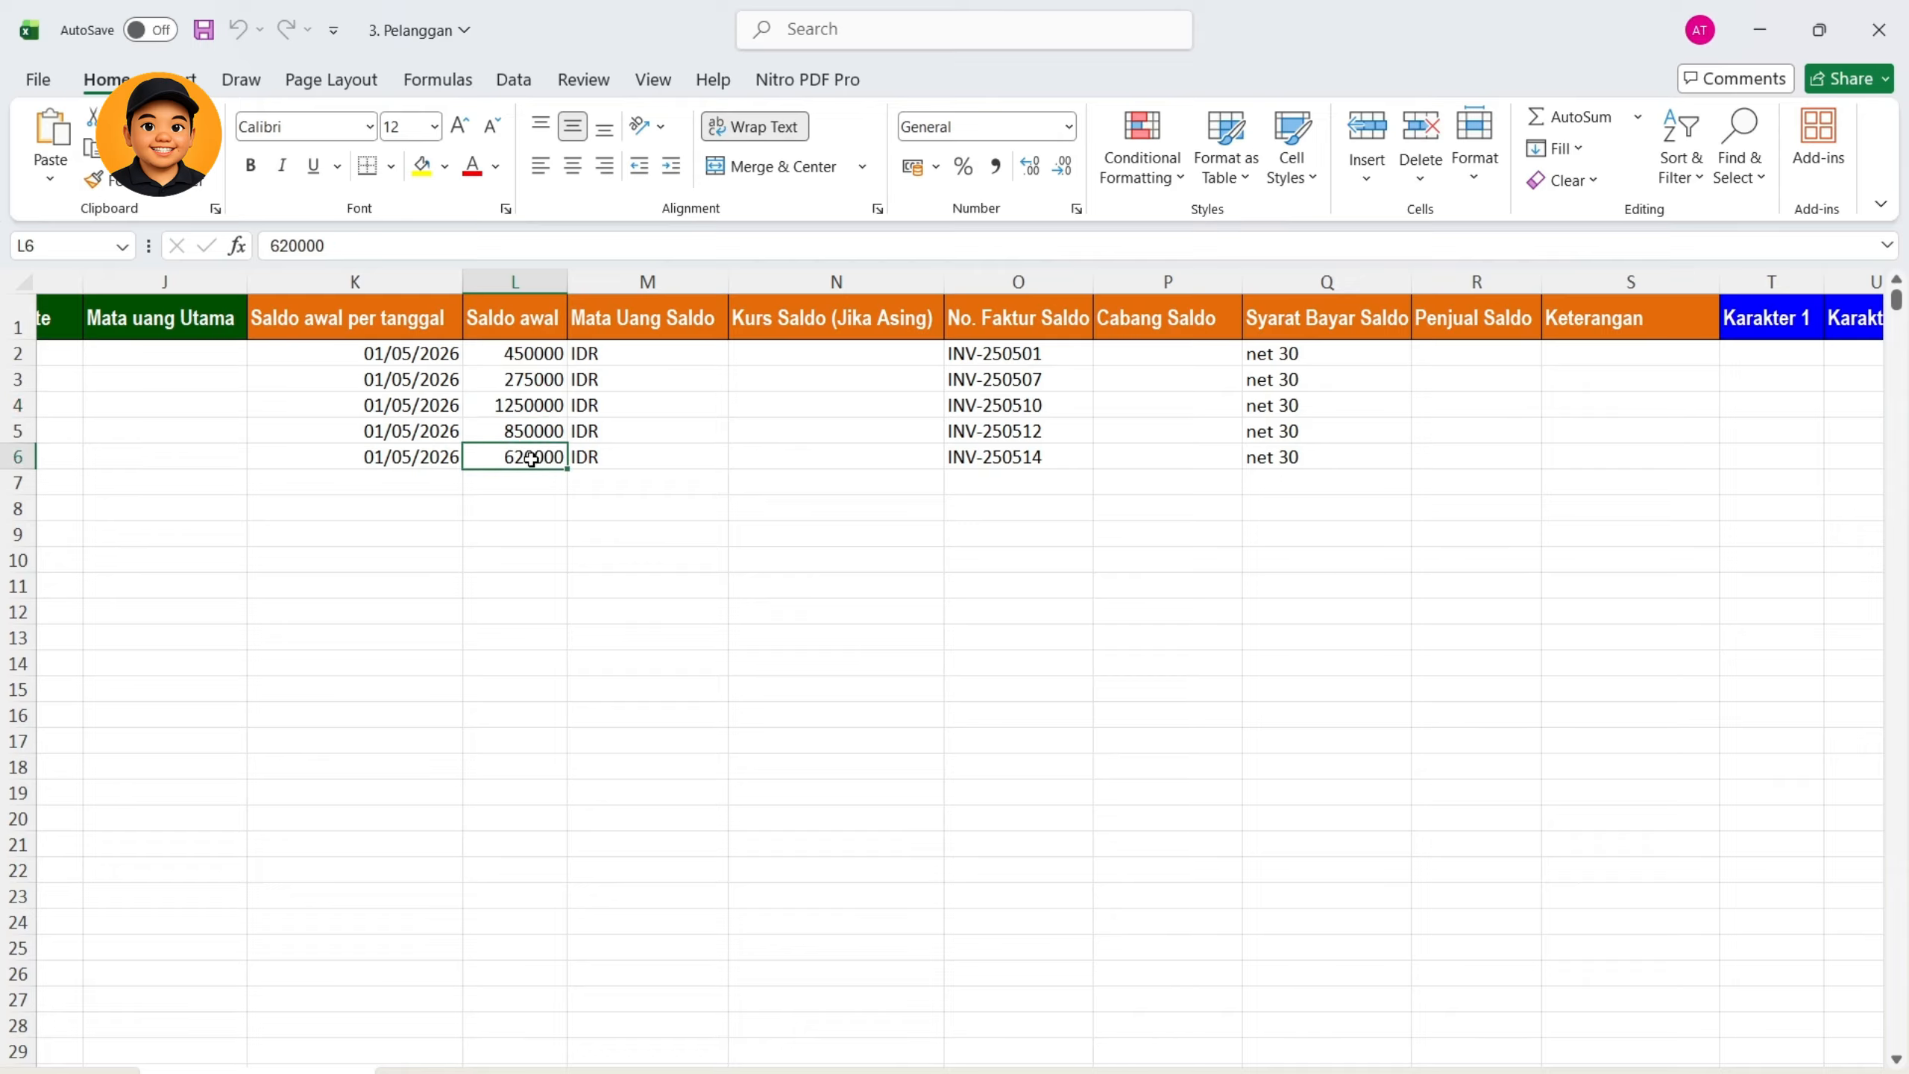
pyautogui.moveTo(535, 438); pyautogui.dragTo(535, 354)
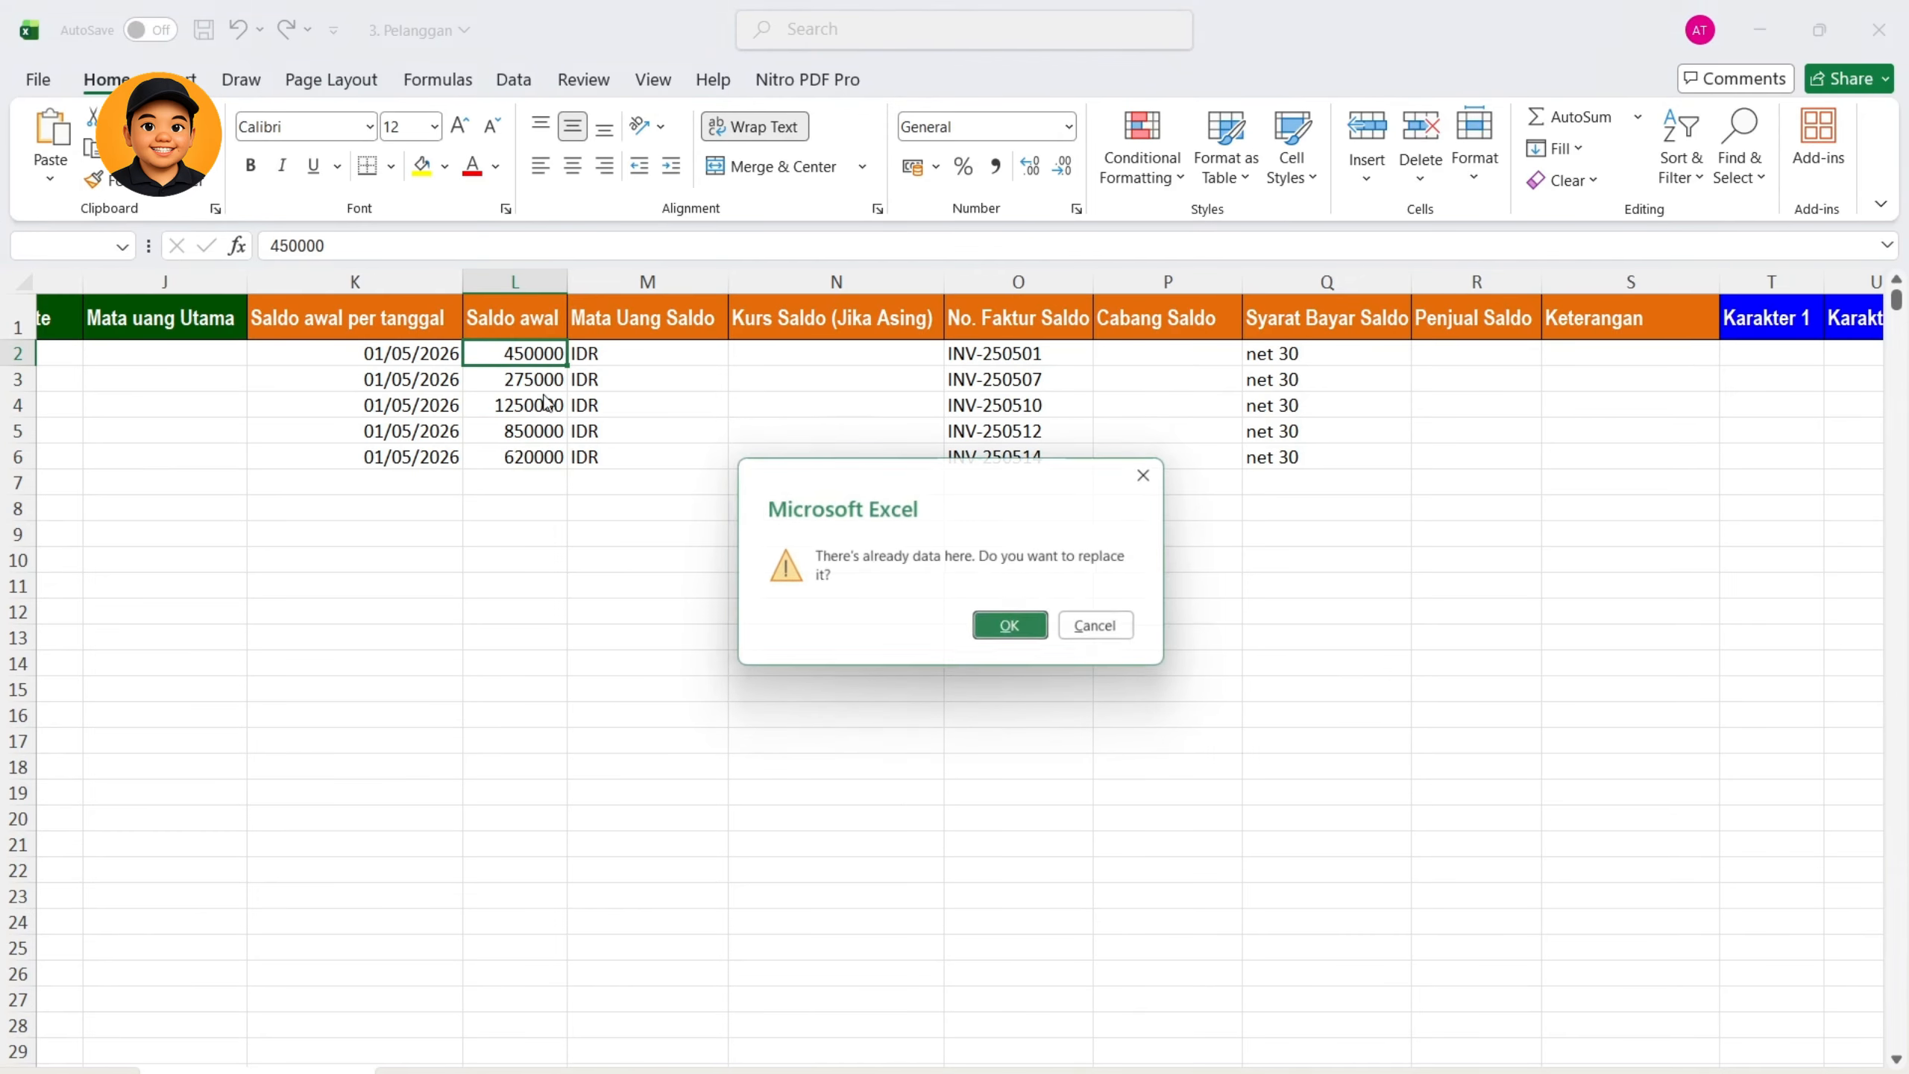
pyautogui.click(1158, 472)
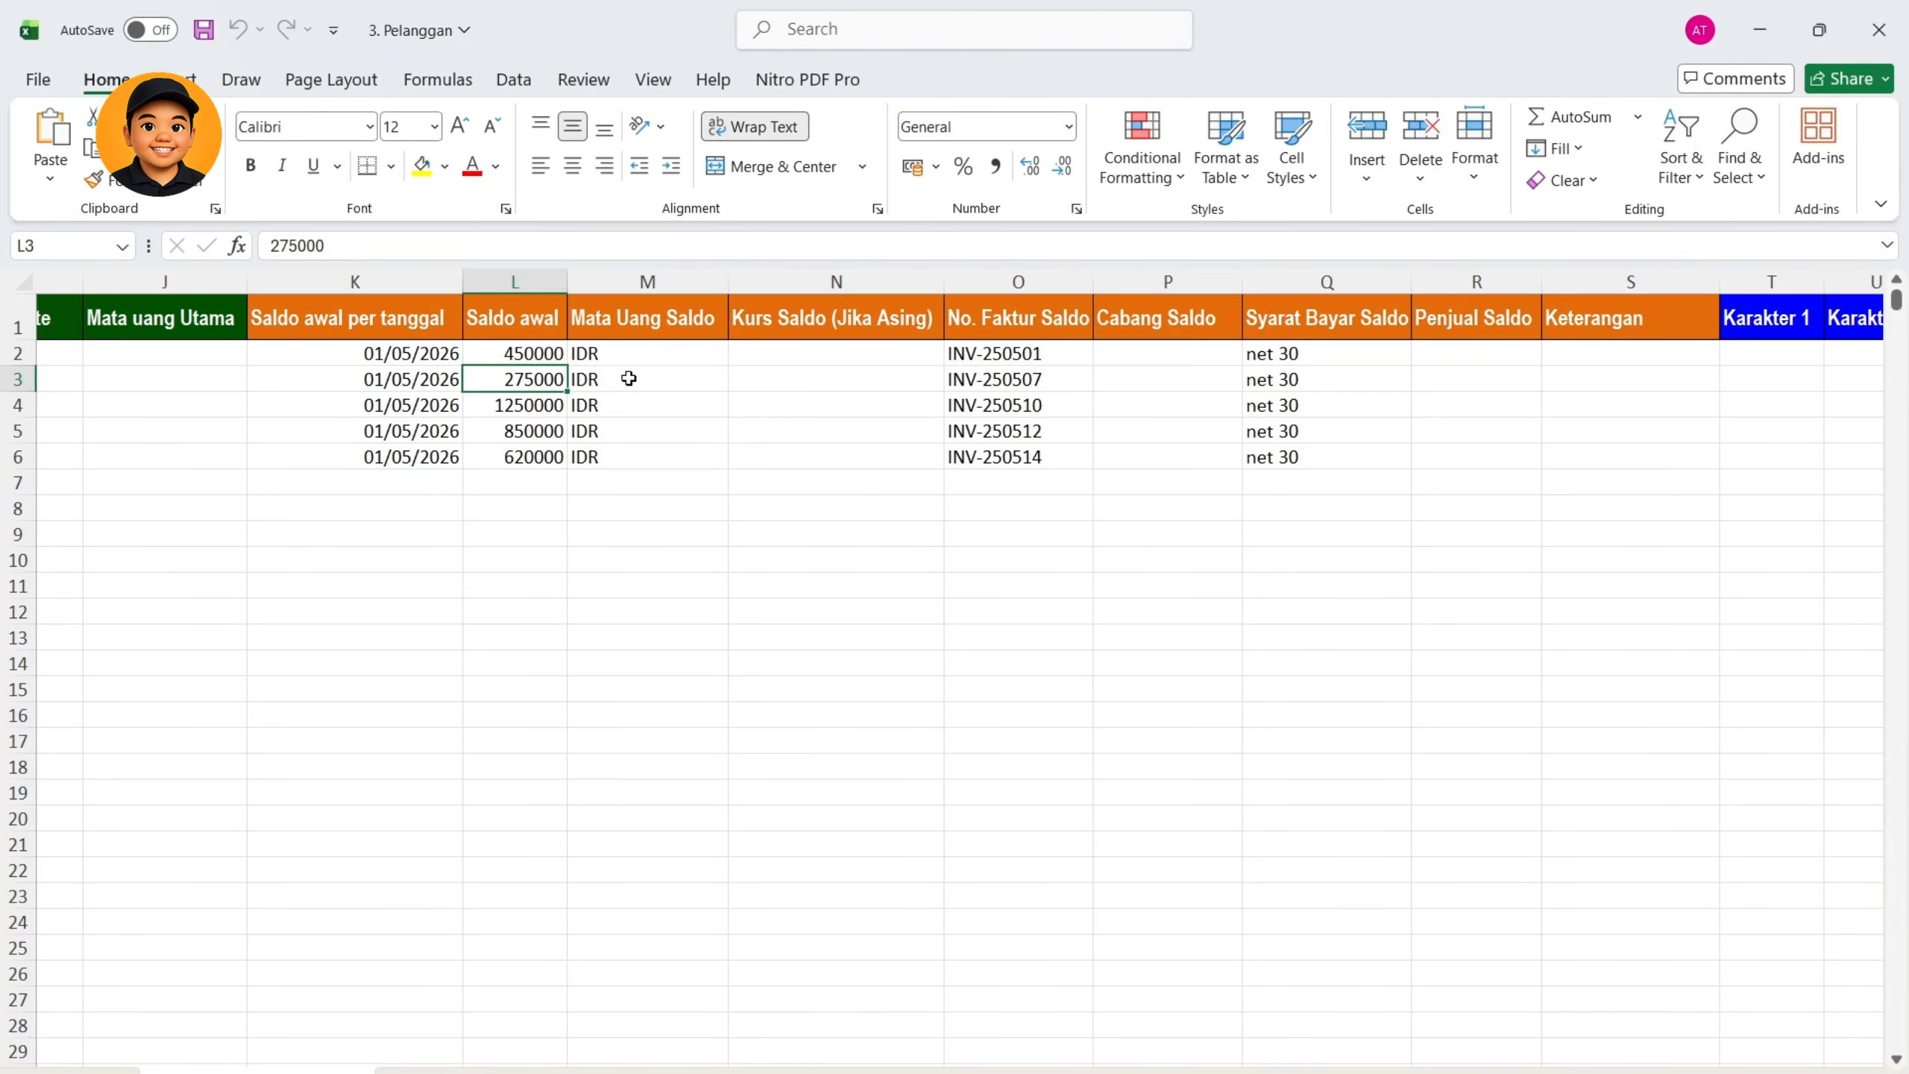
# Check the Mata Uang Saldo and Kurs Saldo (Jika Asing) columns for the customer rows, dismissing the Adobe Acrobat notification
pyautogui.click(648, 355)
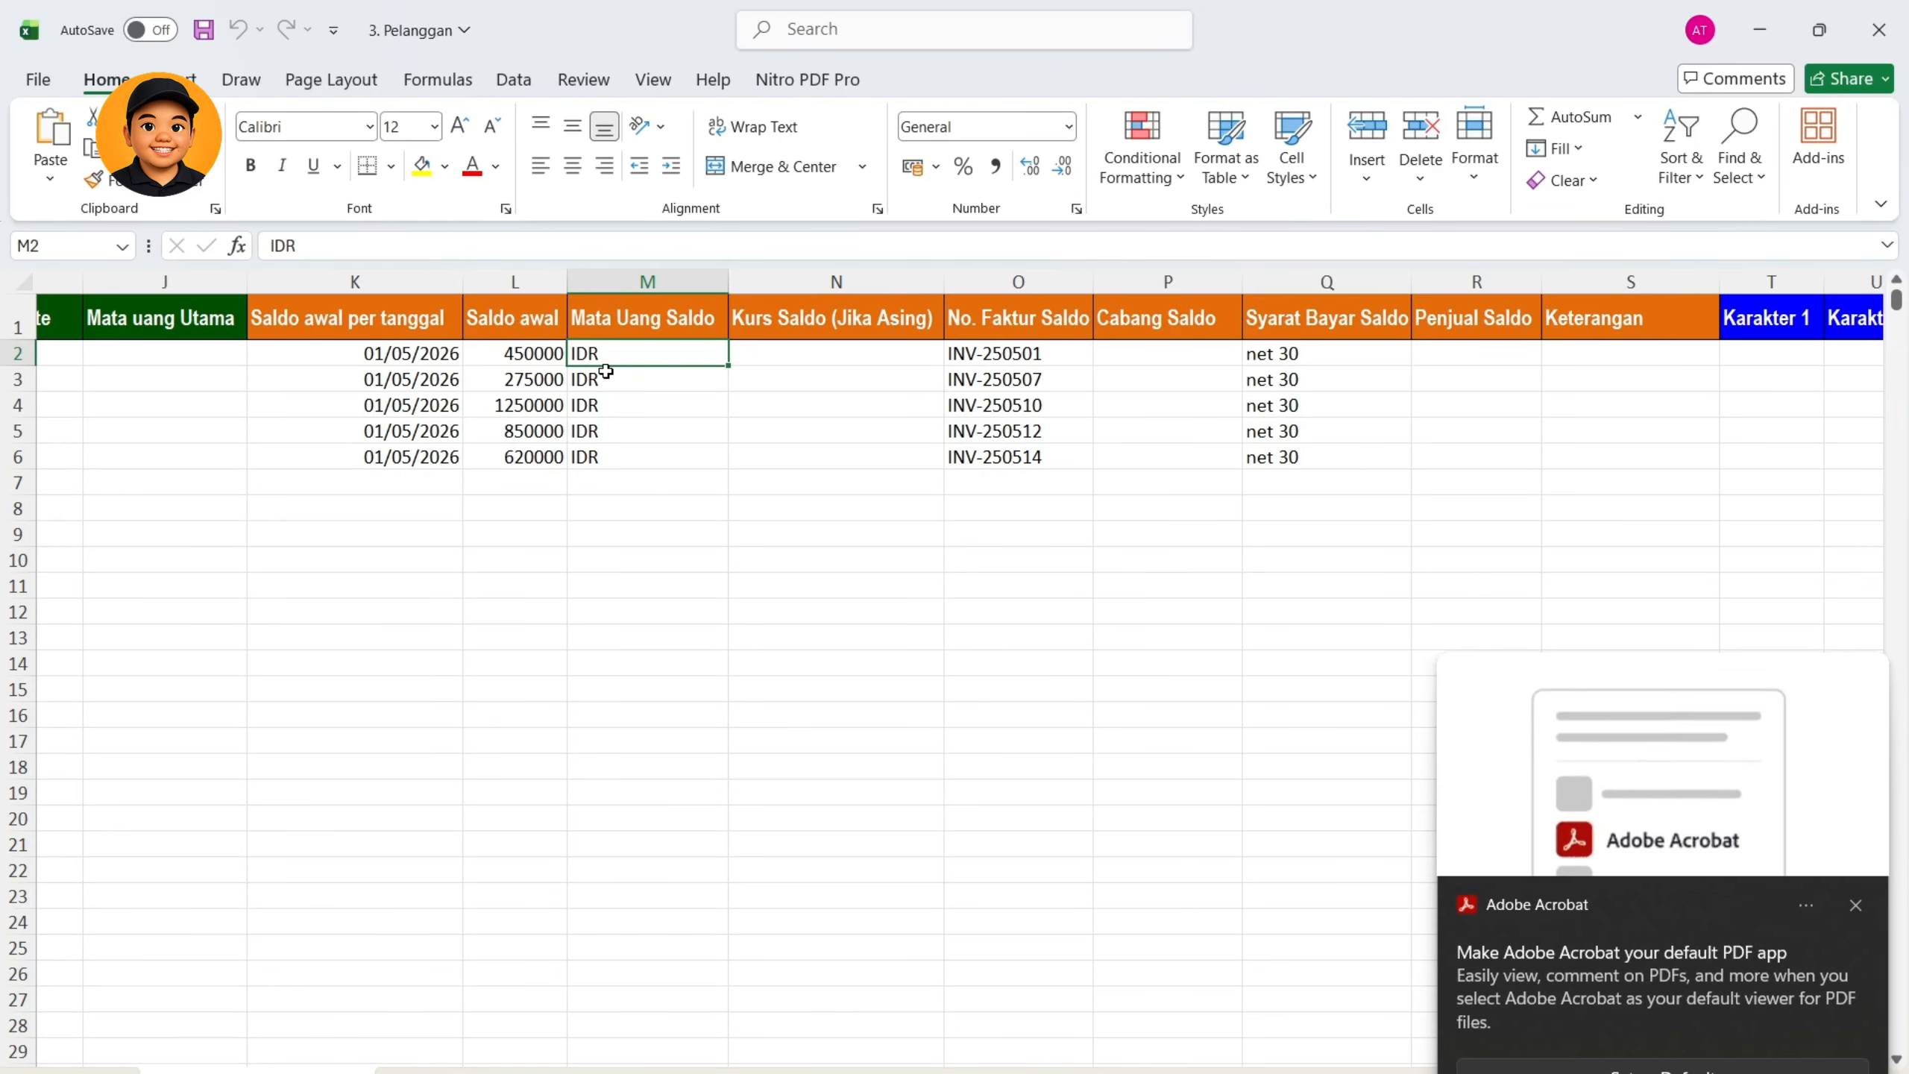
pyautogui.click(1867, 904)
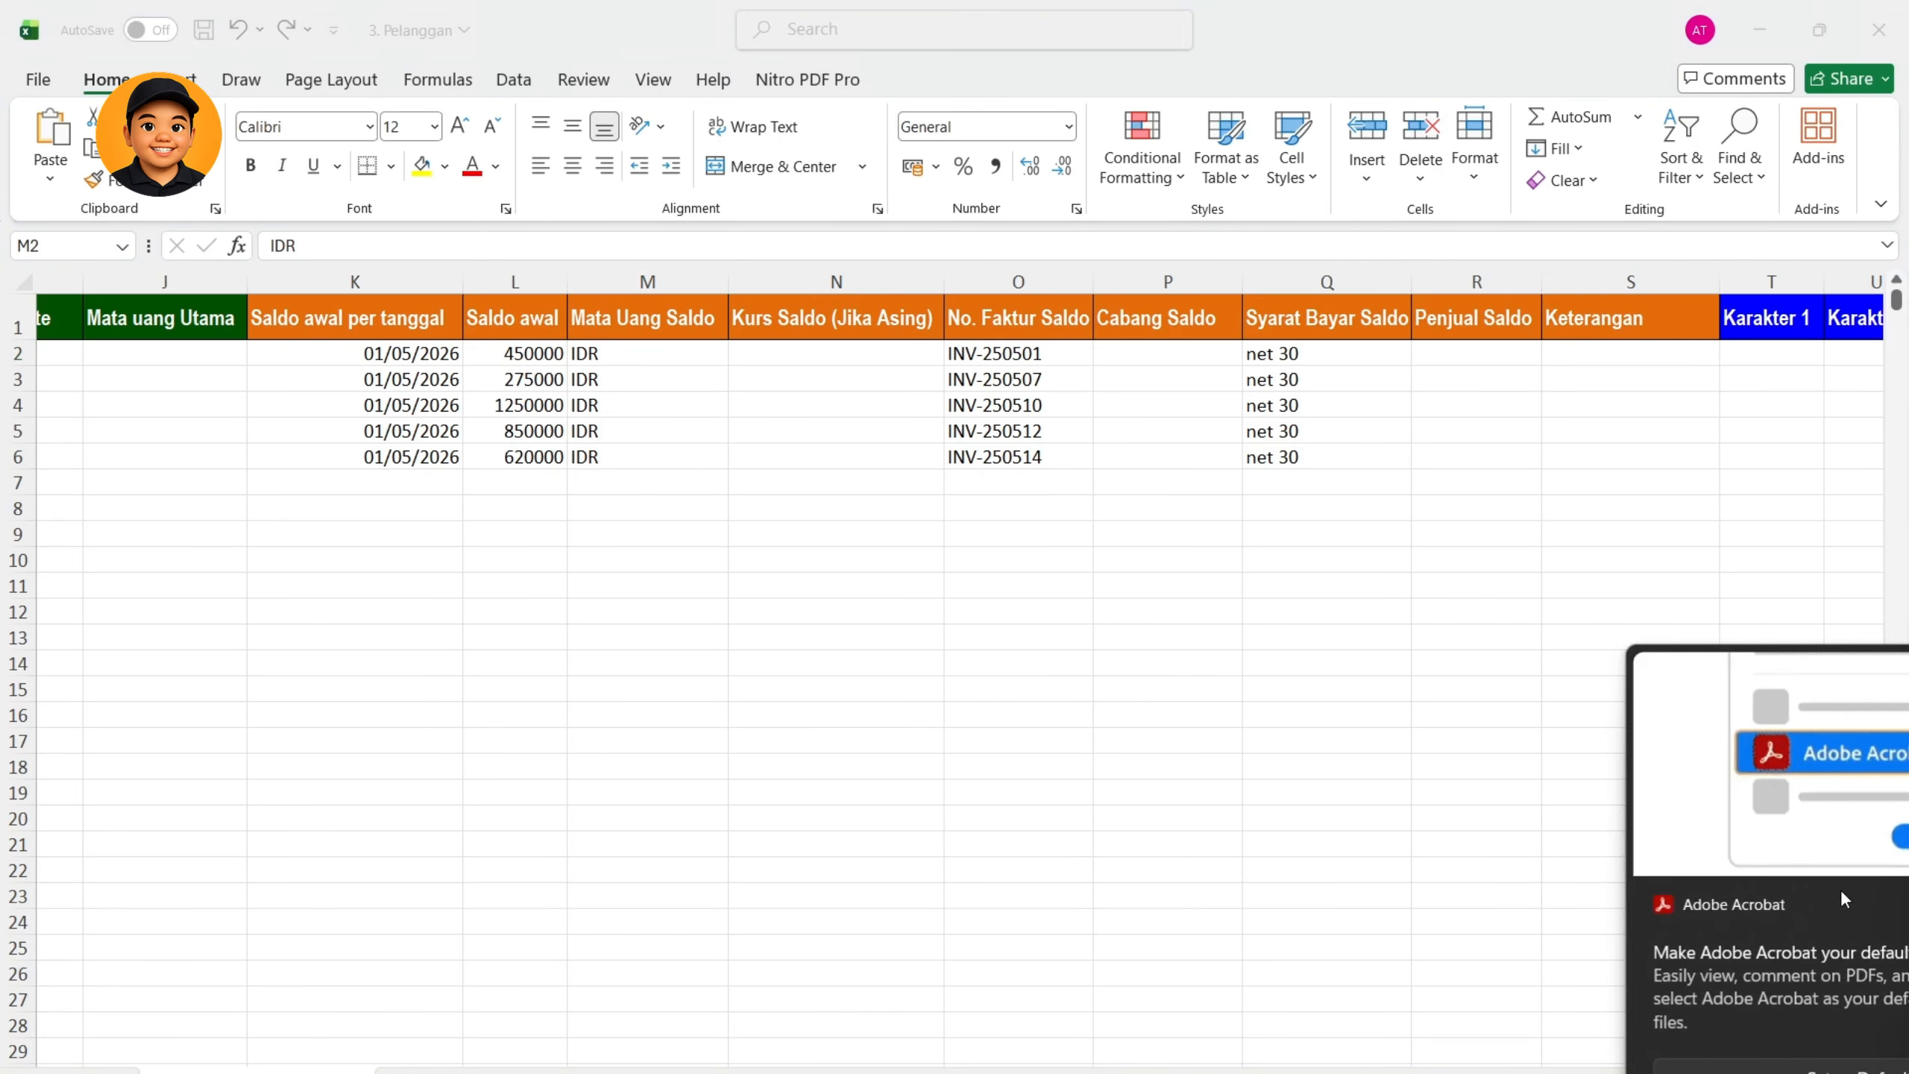
pyautogui.click(711, 505)
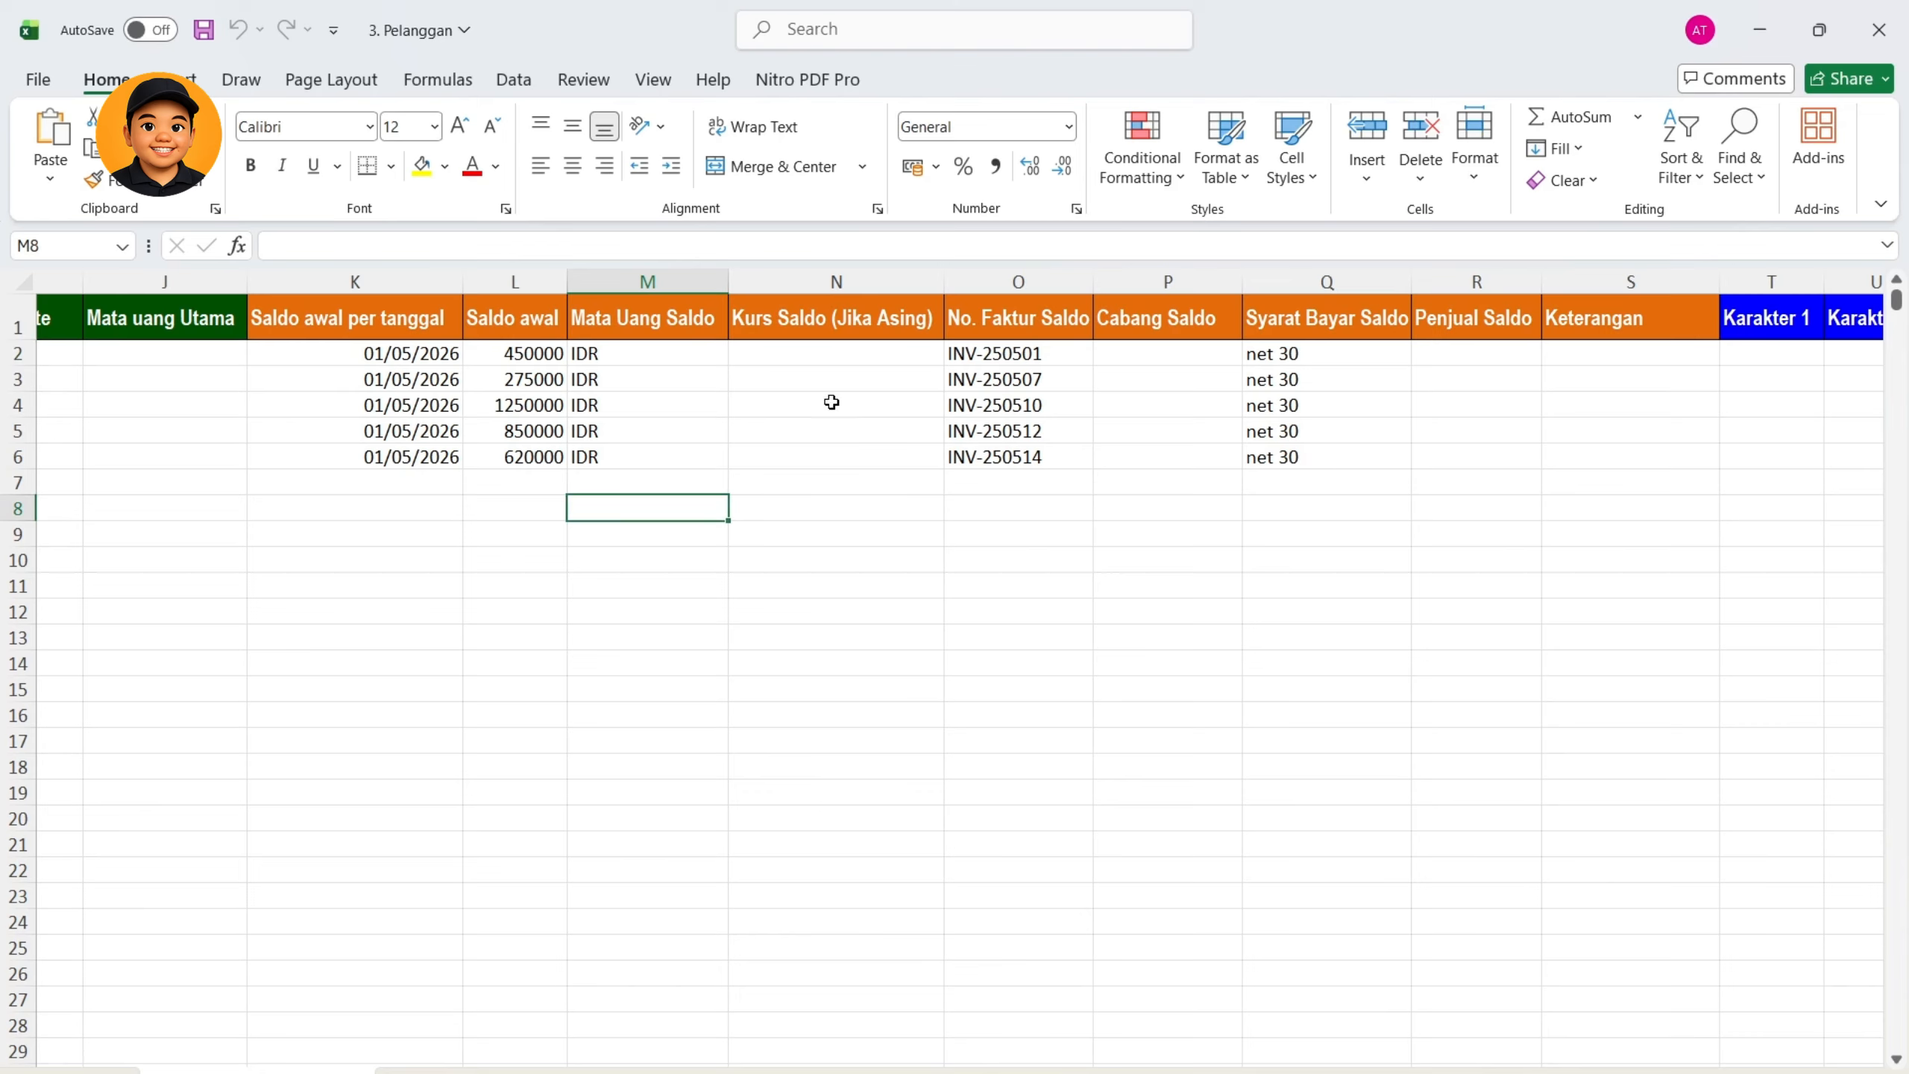
pyautogui.click(847, 356)
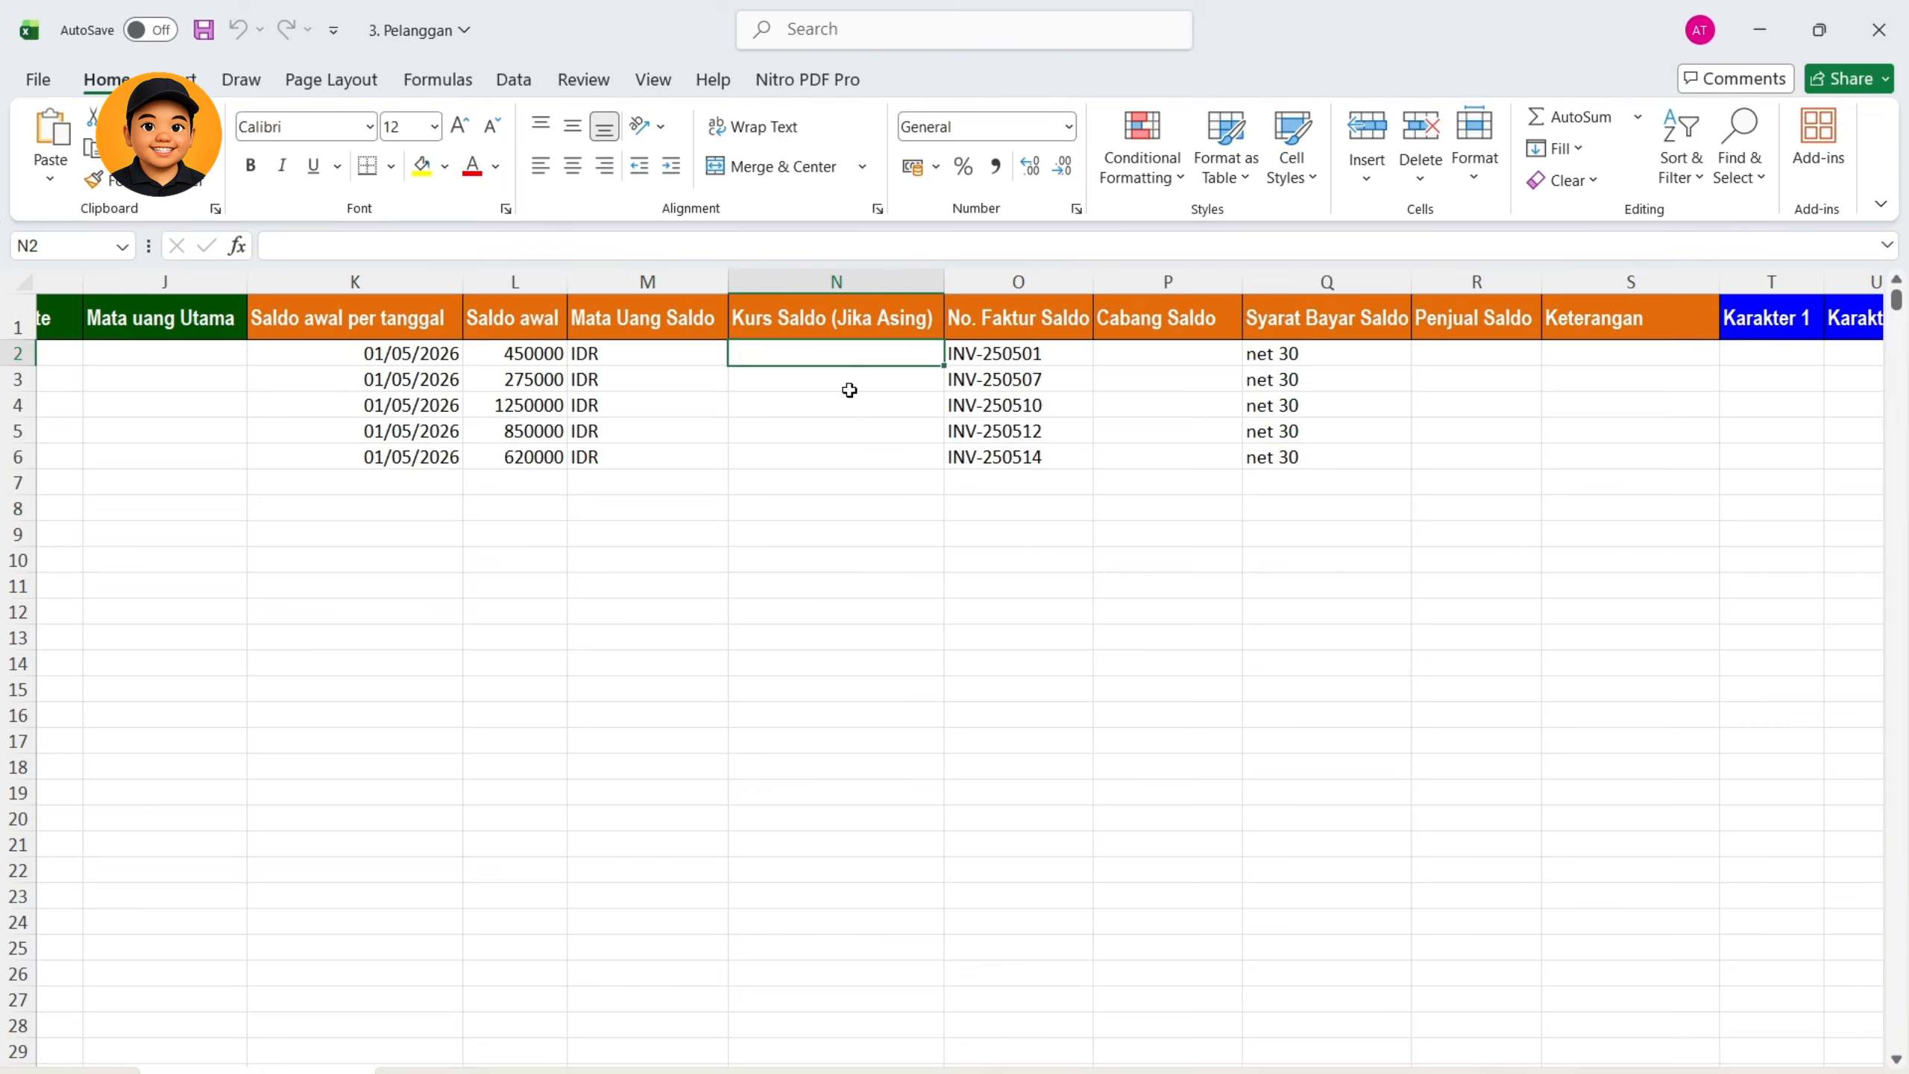
pyautogui.click(872, 460)
pyautogui.click(835, 357)
pyautogui.click(801, 431)
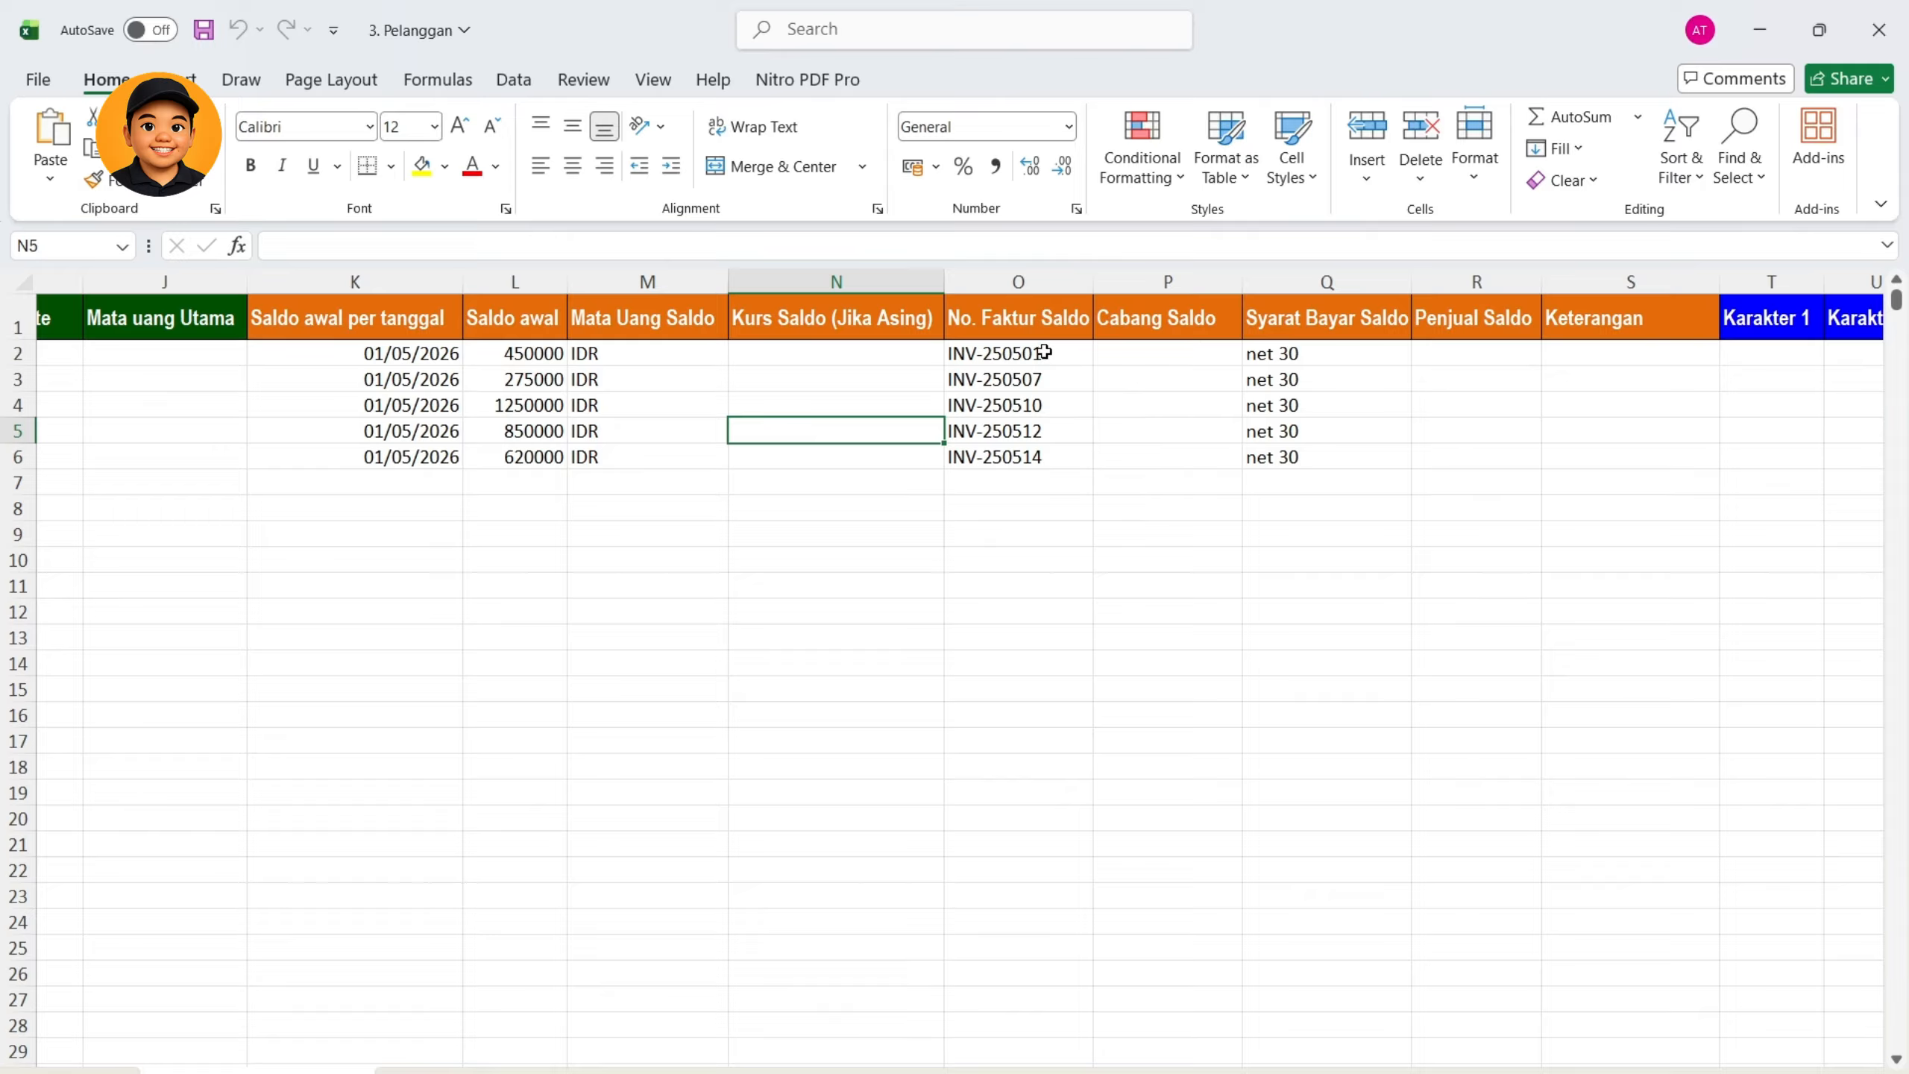
# Examine the opening invoice numbers in rows 2 to 6 of the No. Faktur Saldo column
pyautogui.moveTo(1063, 343); pyautogui.dragTo(1109, 466)
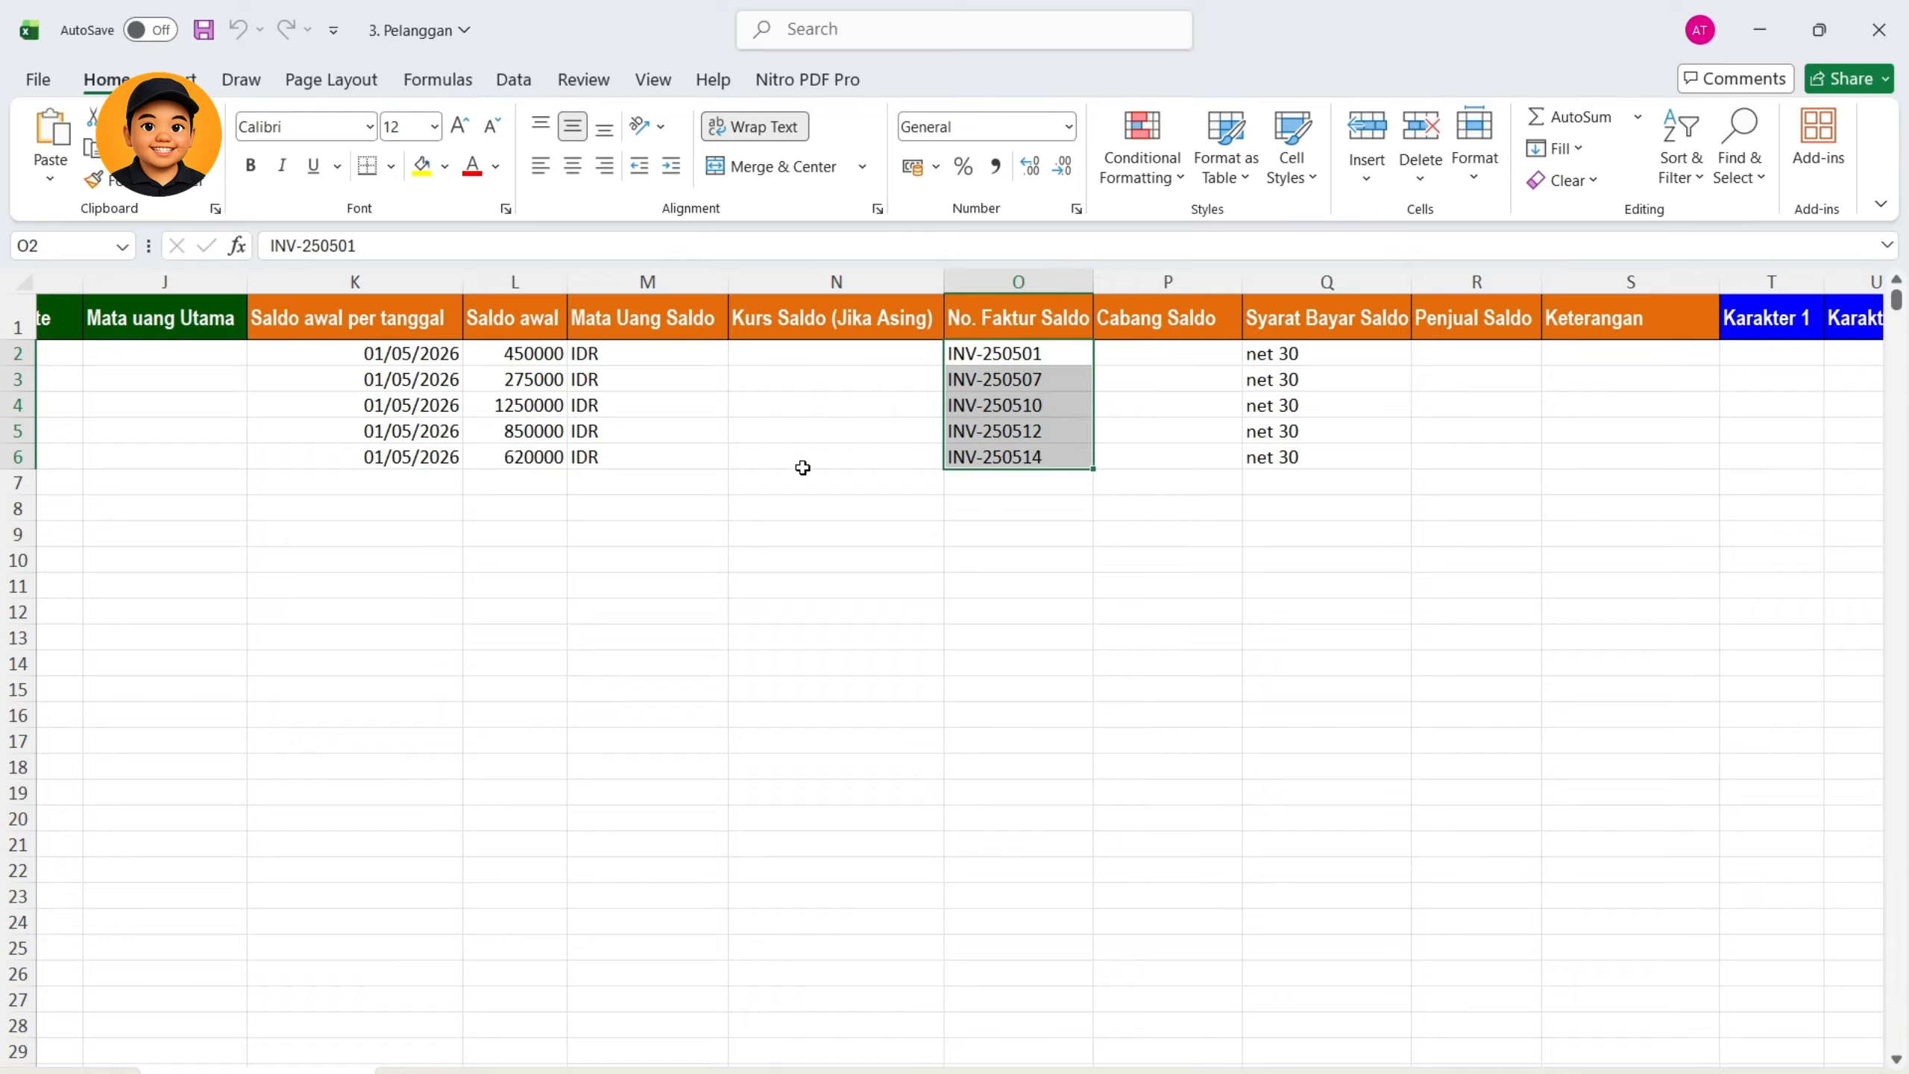
pyautogui.click(894, 379)
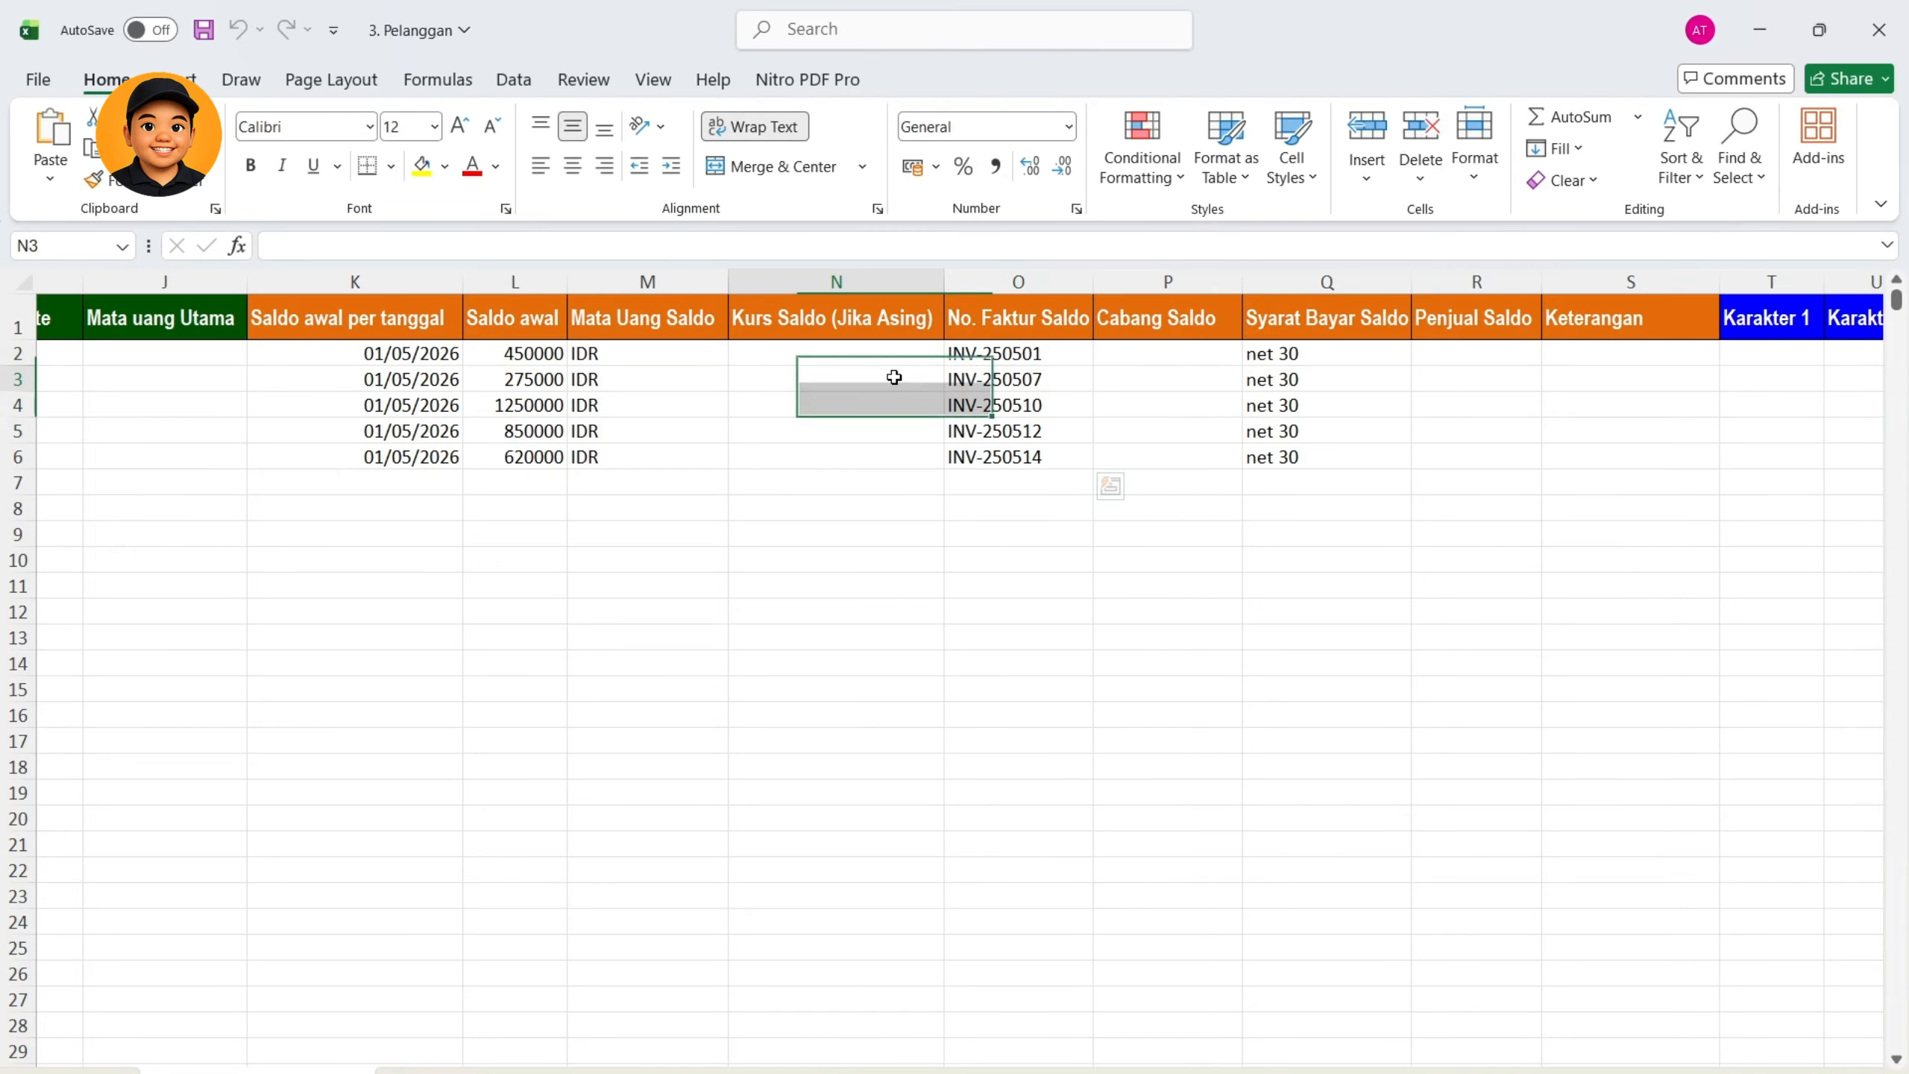
pyautogui.click(1077, 346)
pyautogui.click(1067, 375)
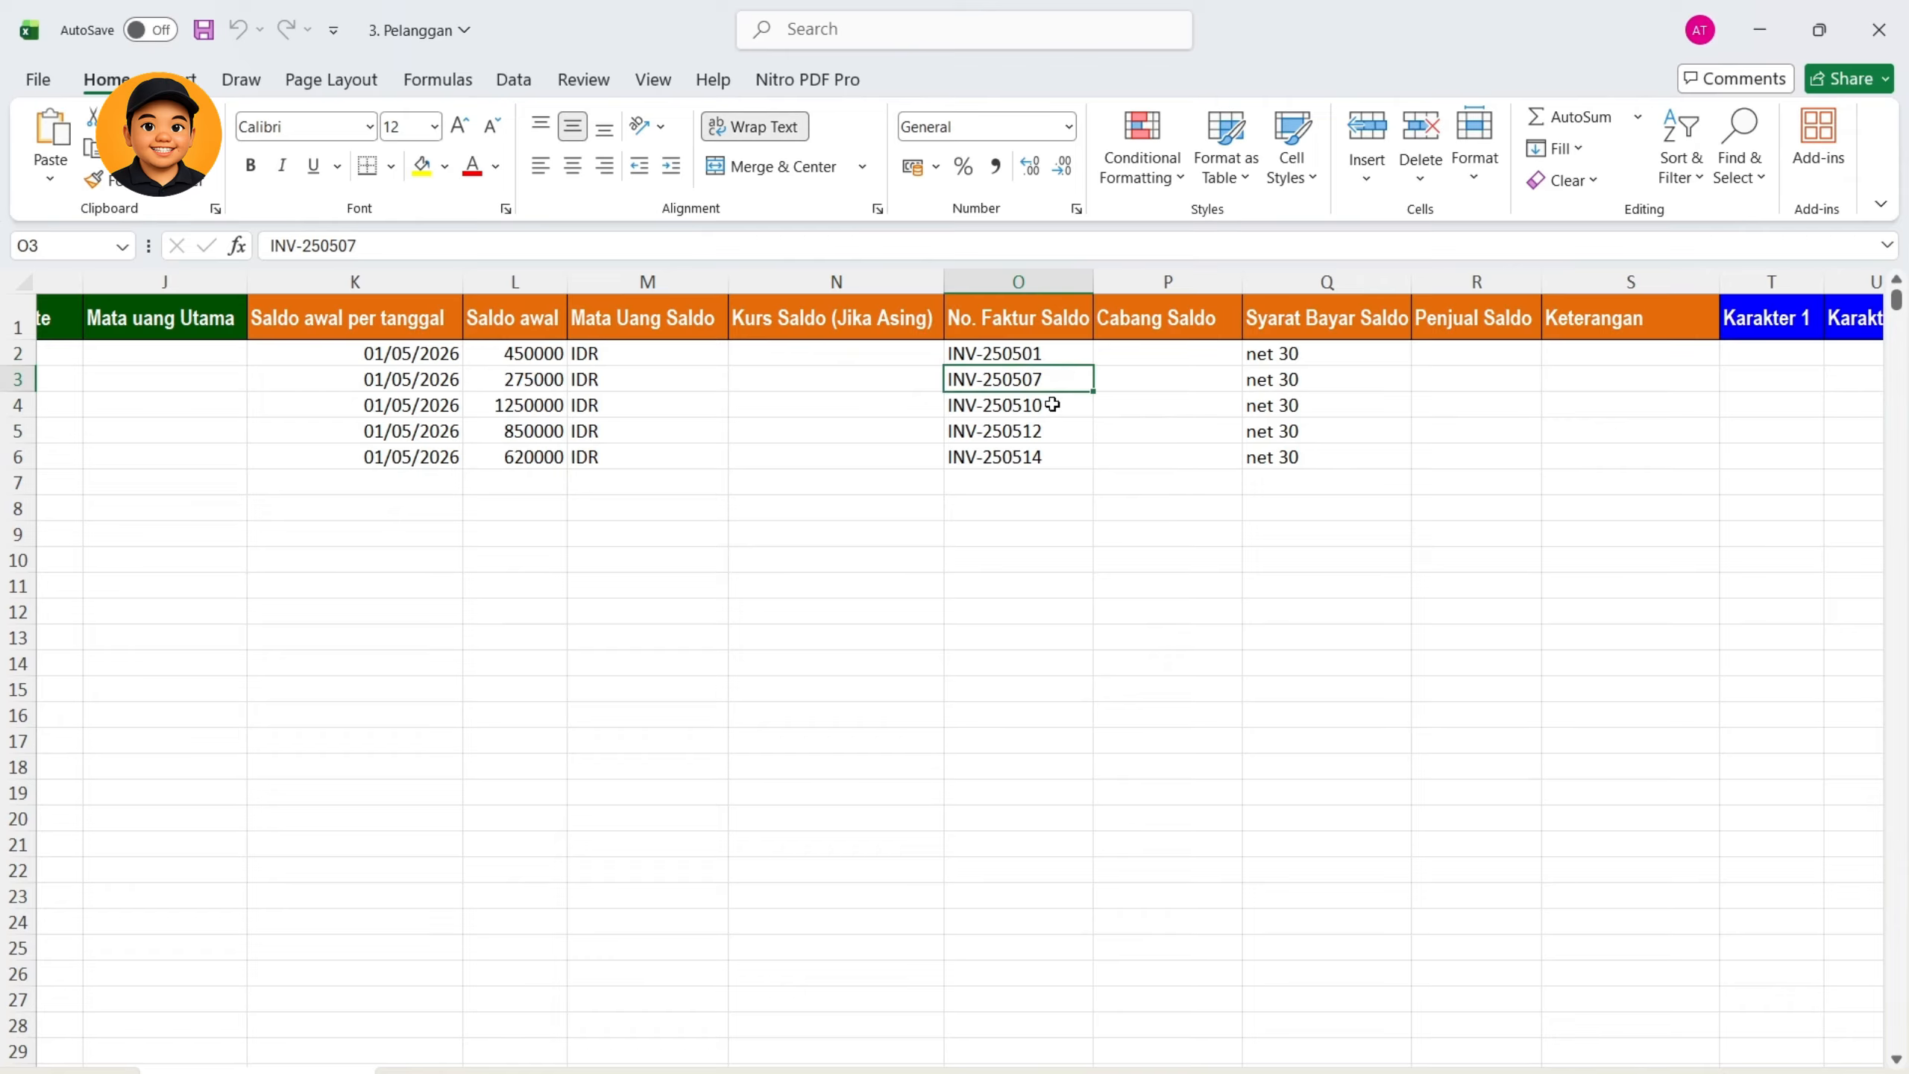
pyautogui.click(1052, 405)
pyautogui.click(1041, 432)
pyautogui.click(1036, 485)
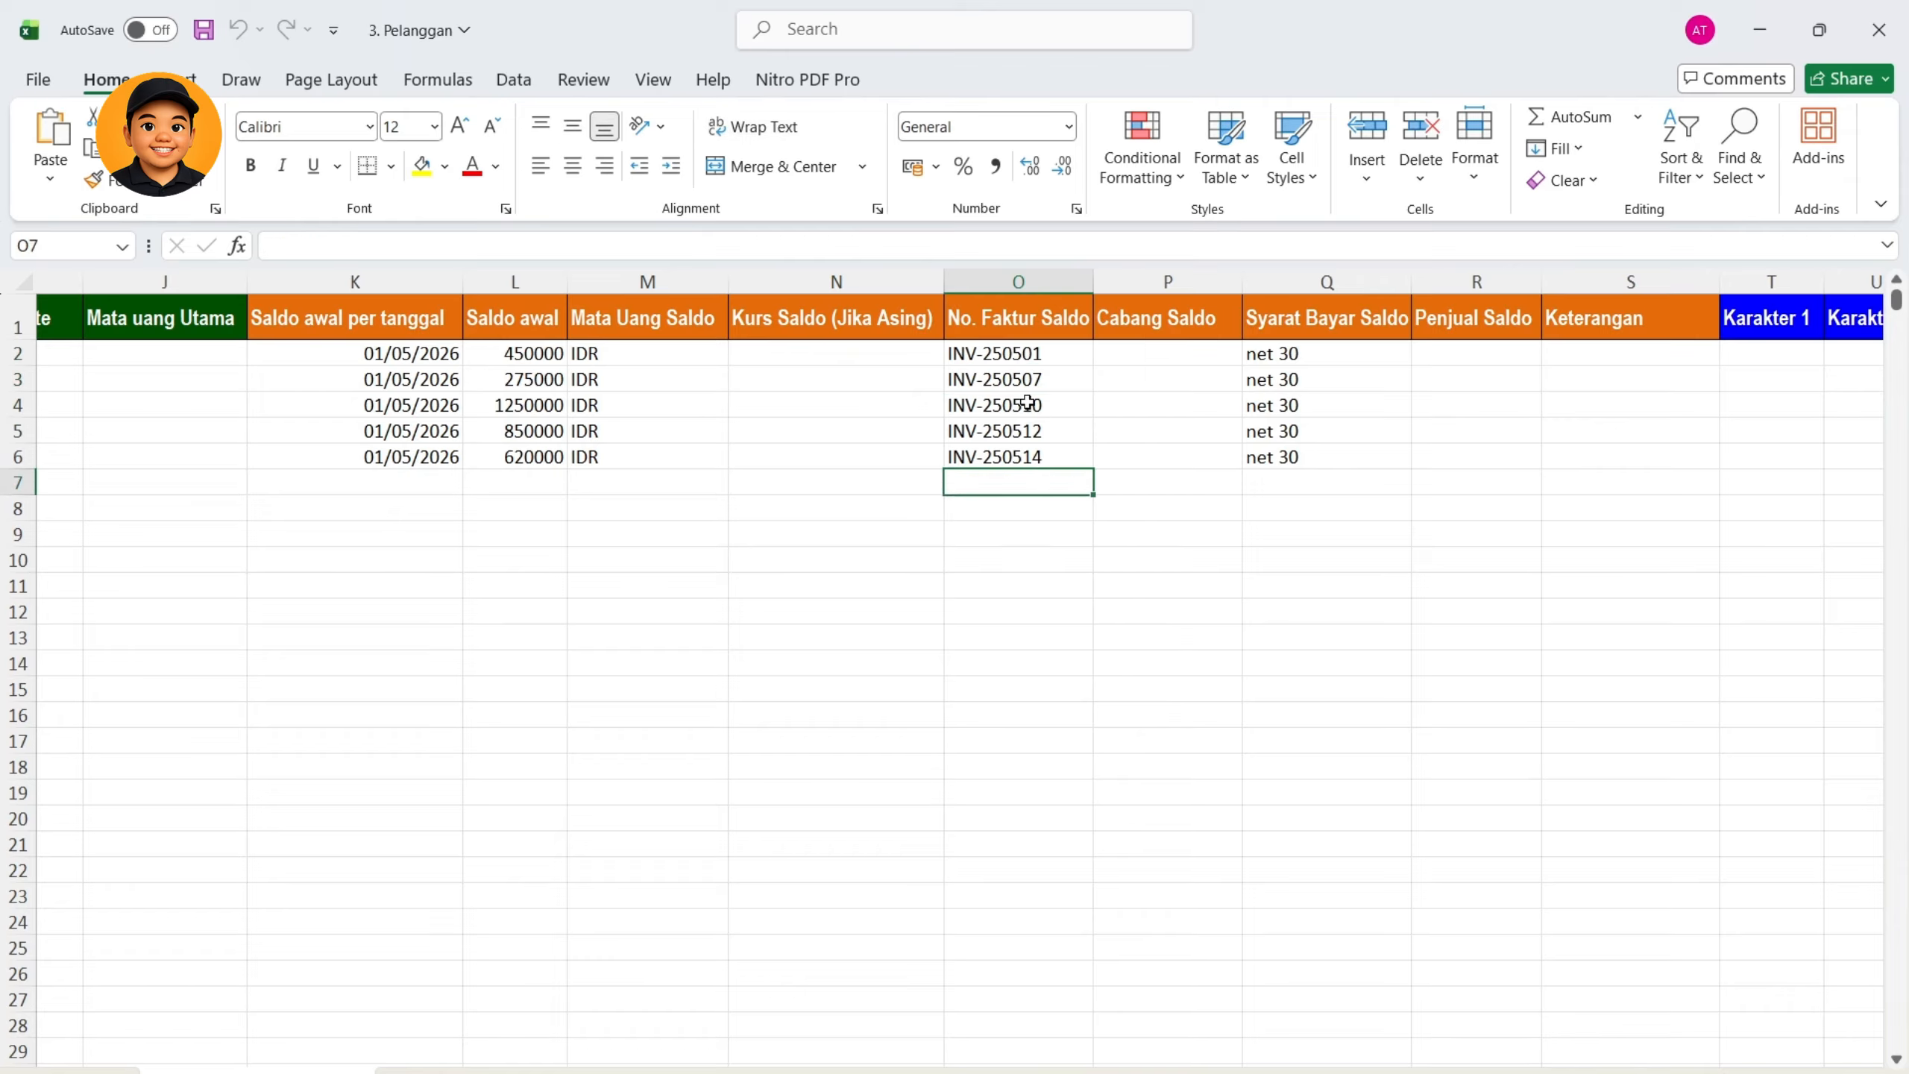
pyautogui.click(1051, 370)
pyautogui.click(1045, 352)
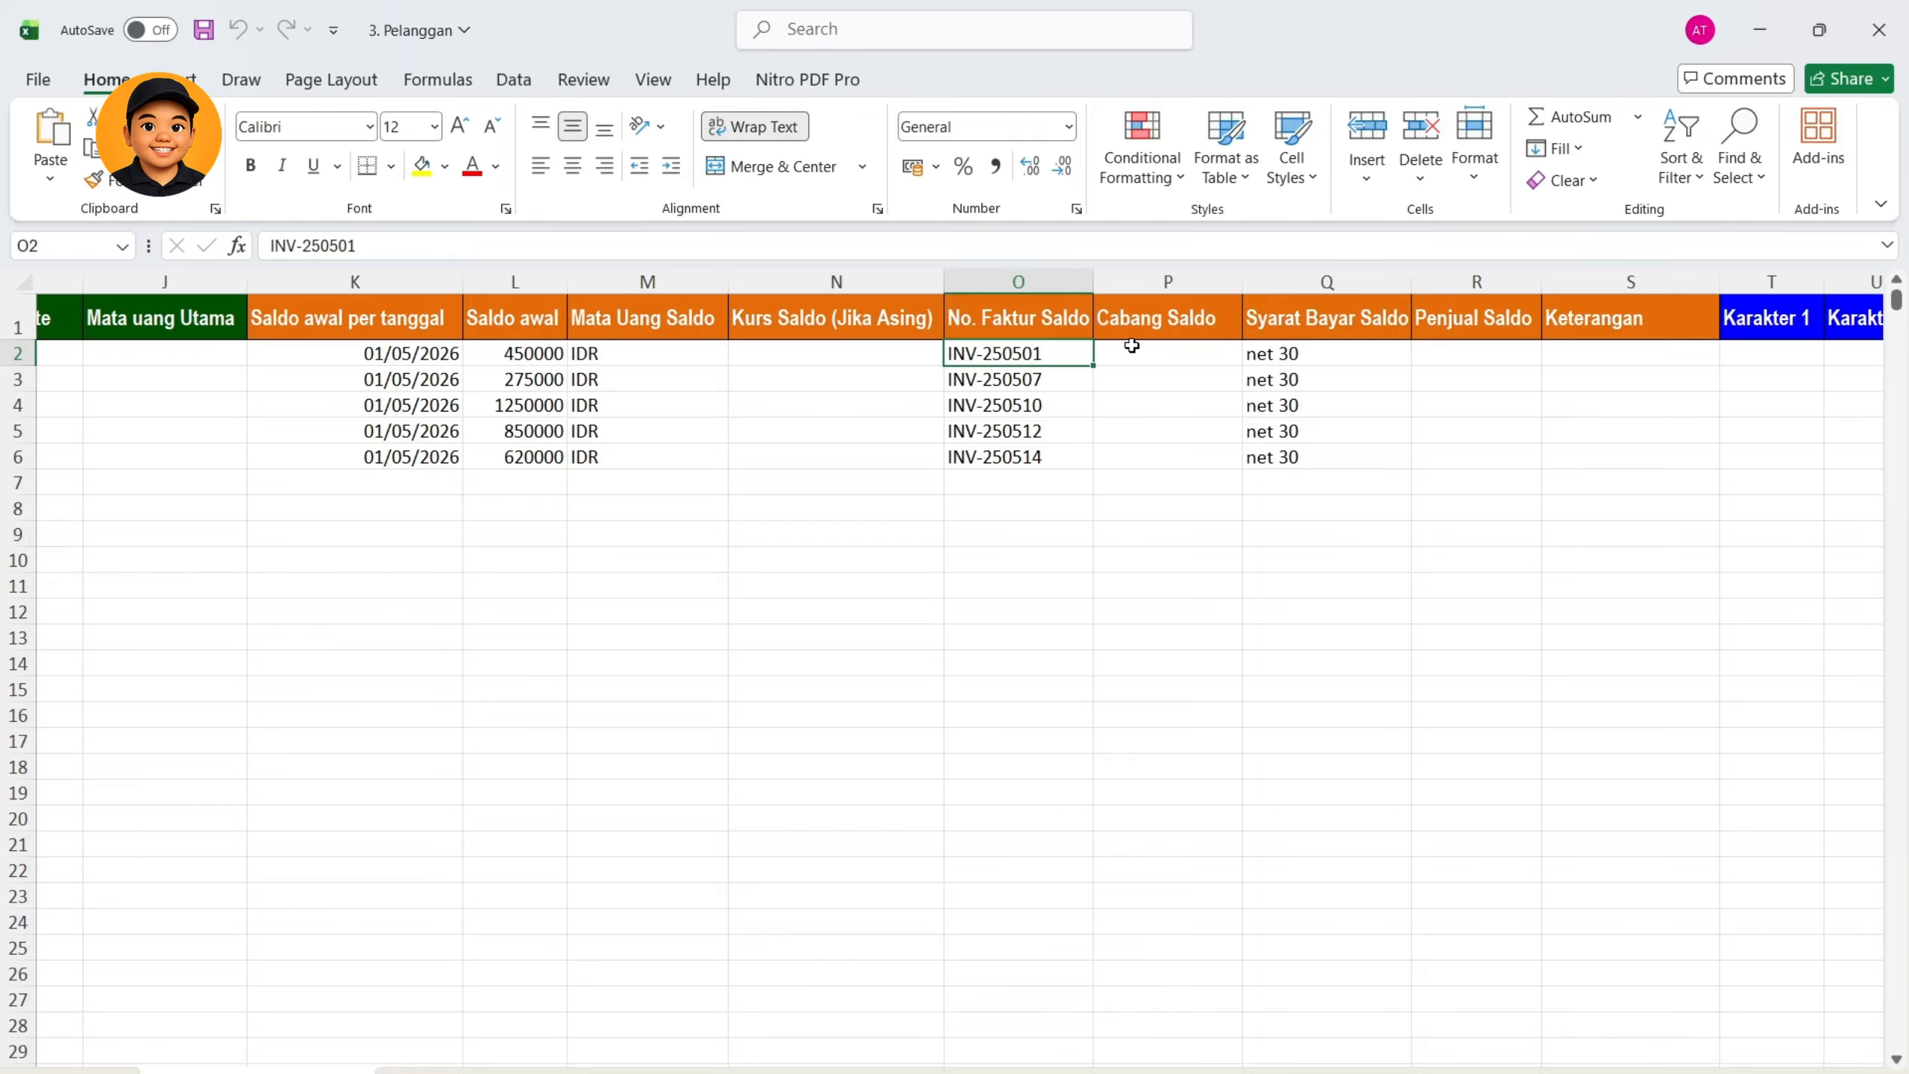
# Check the Cabang Saldo column and the payment term in the first Syarat Bayar Saldo row
pyautogui.click(1162, 353)
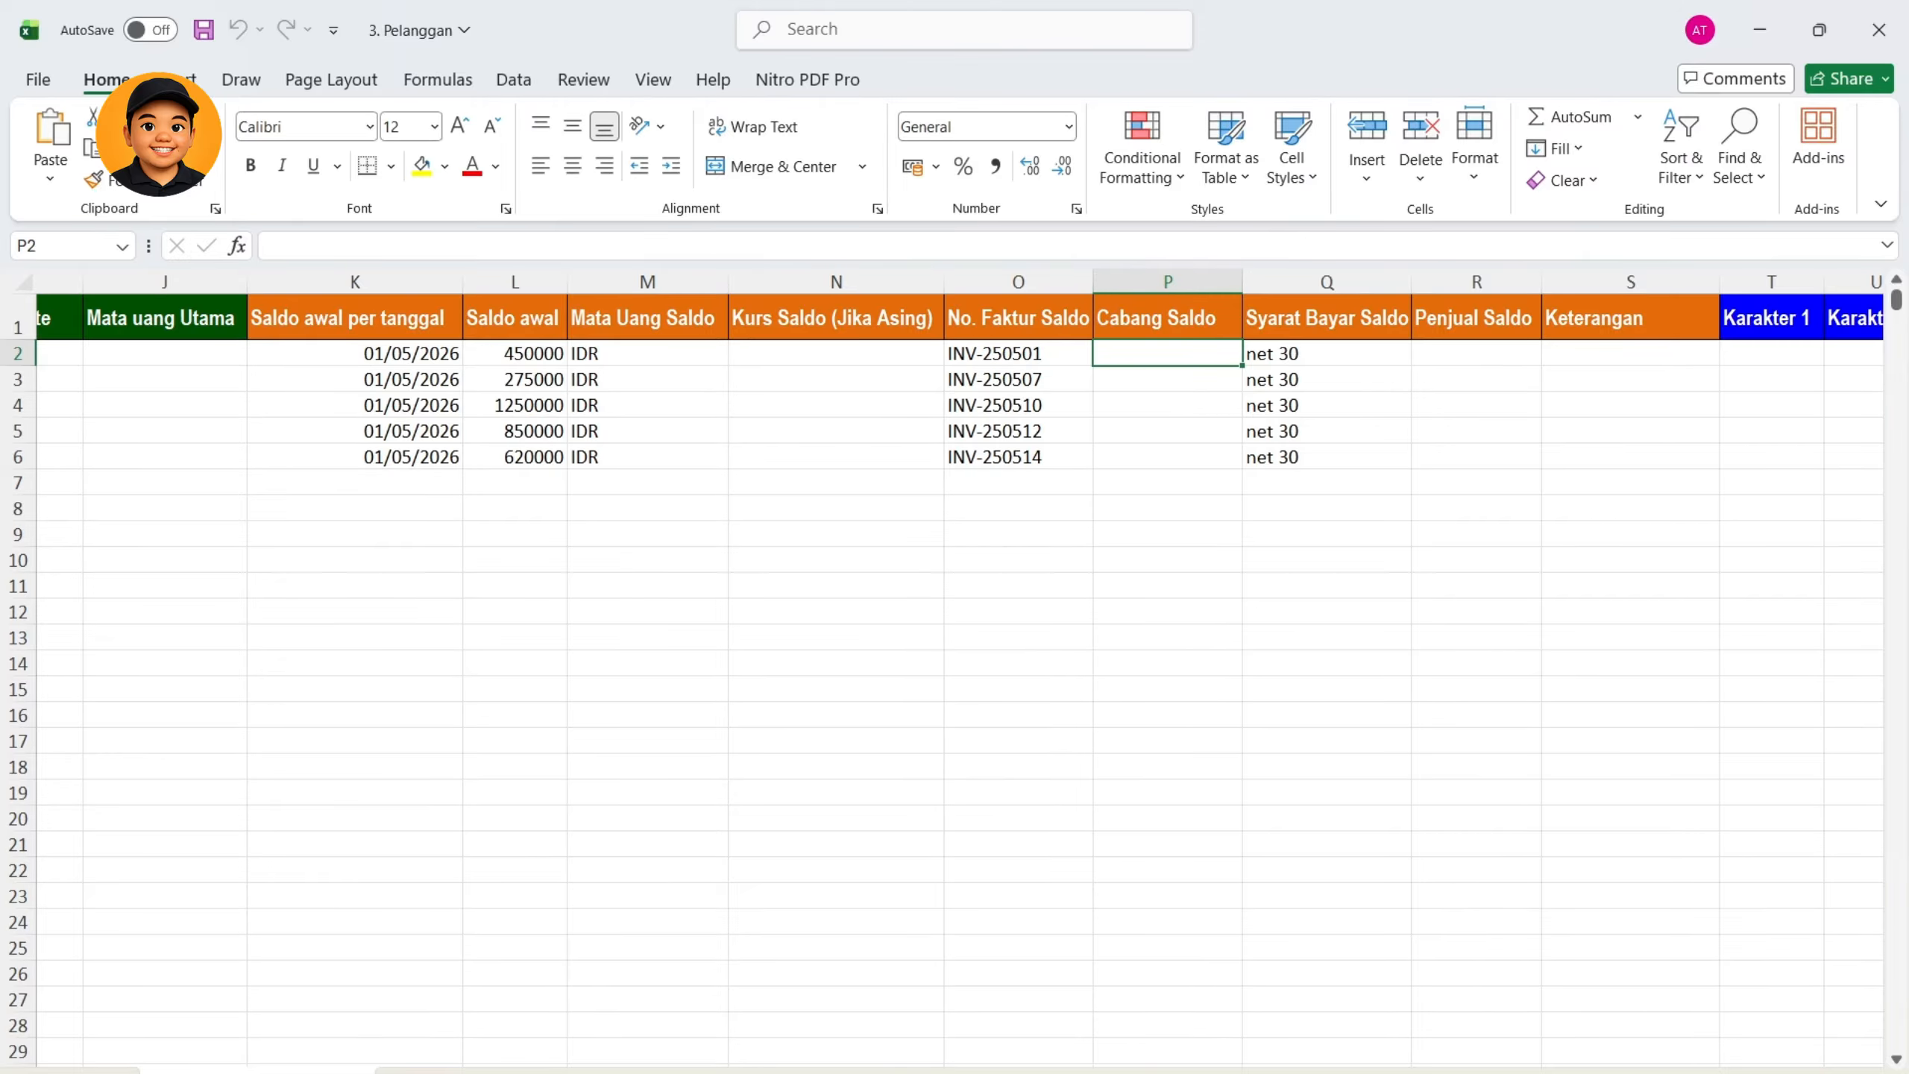
pyautogui.hscroll(2, 868, 567)
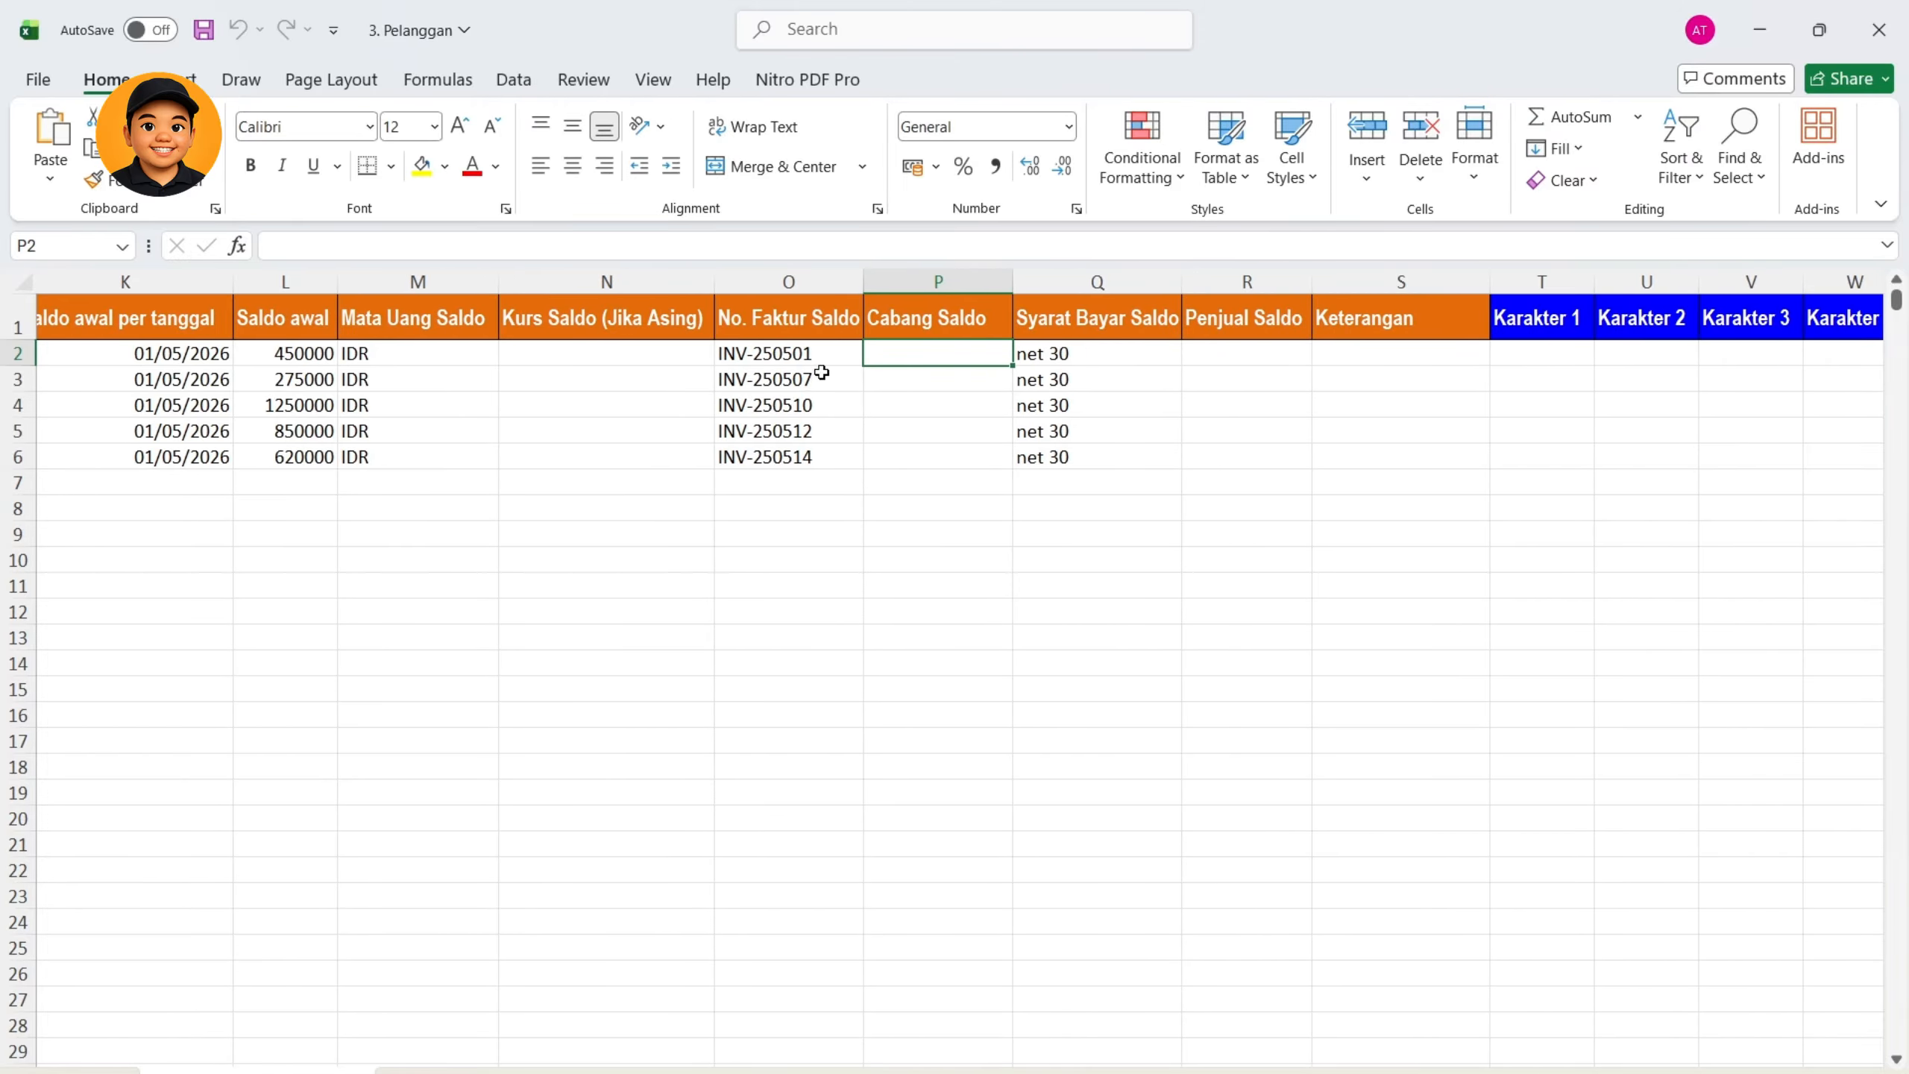
pyautogui.click(941, 378)
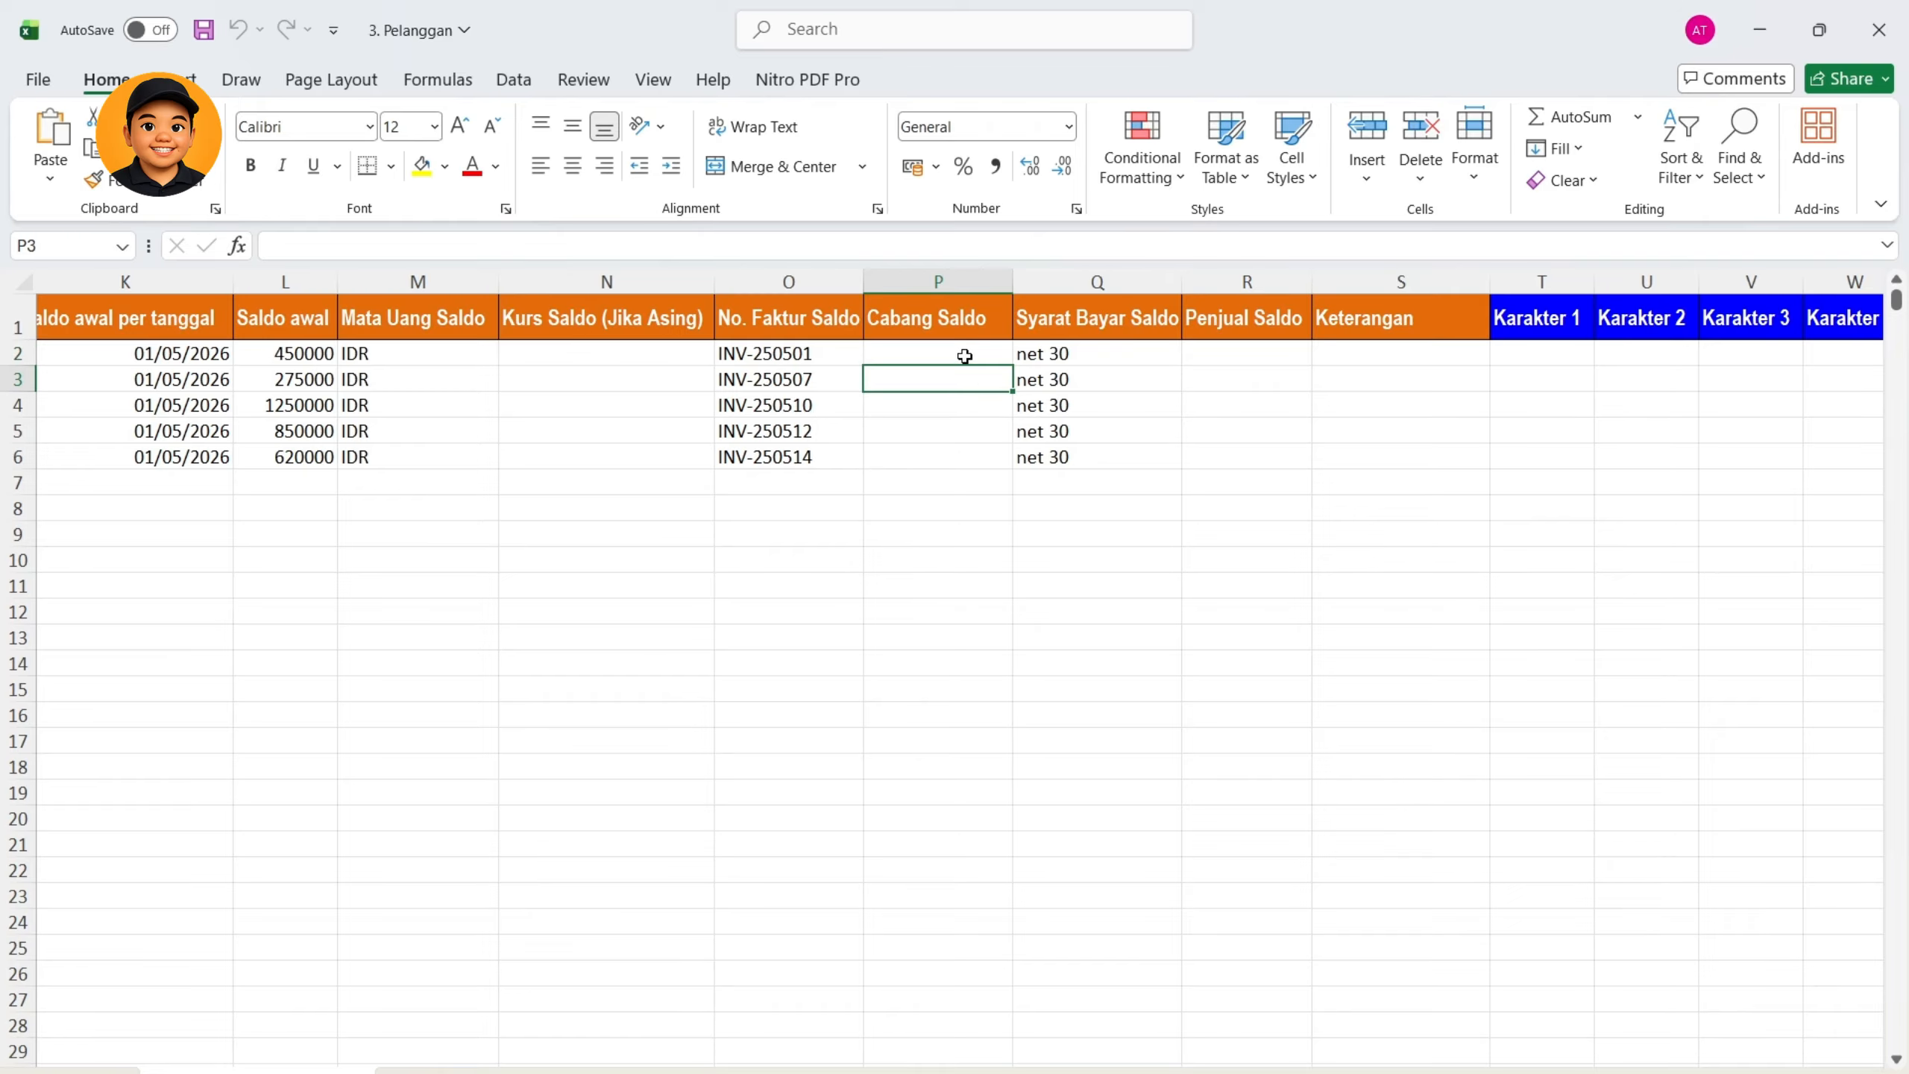
pyautogui.click(962, 356)
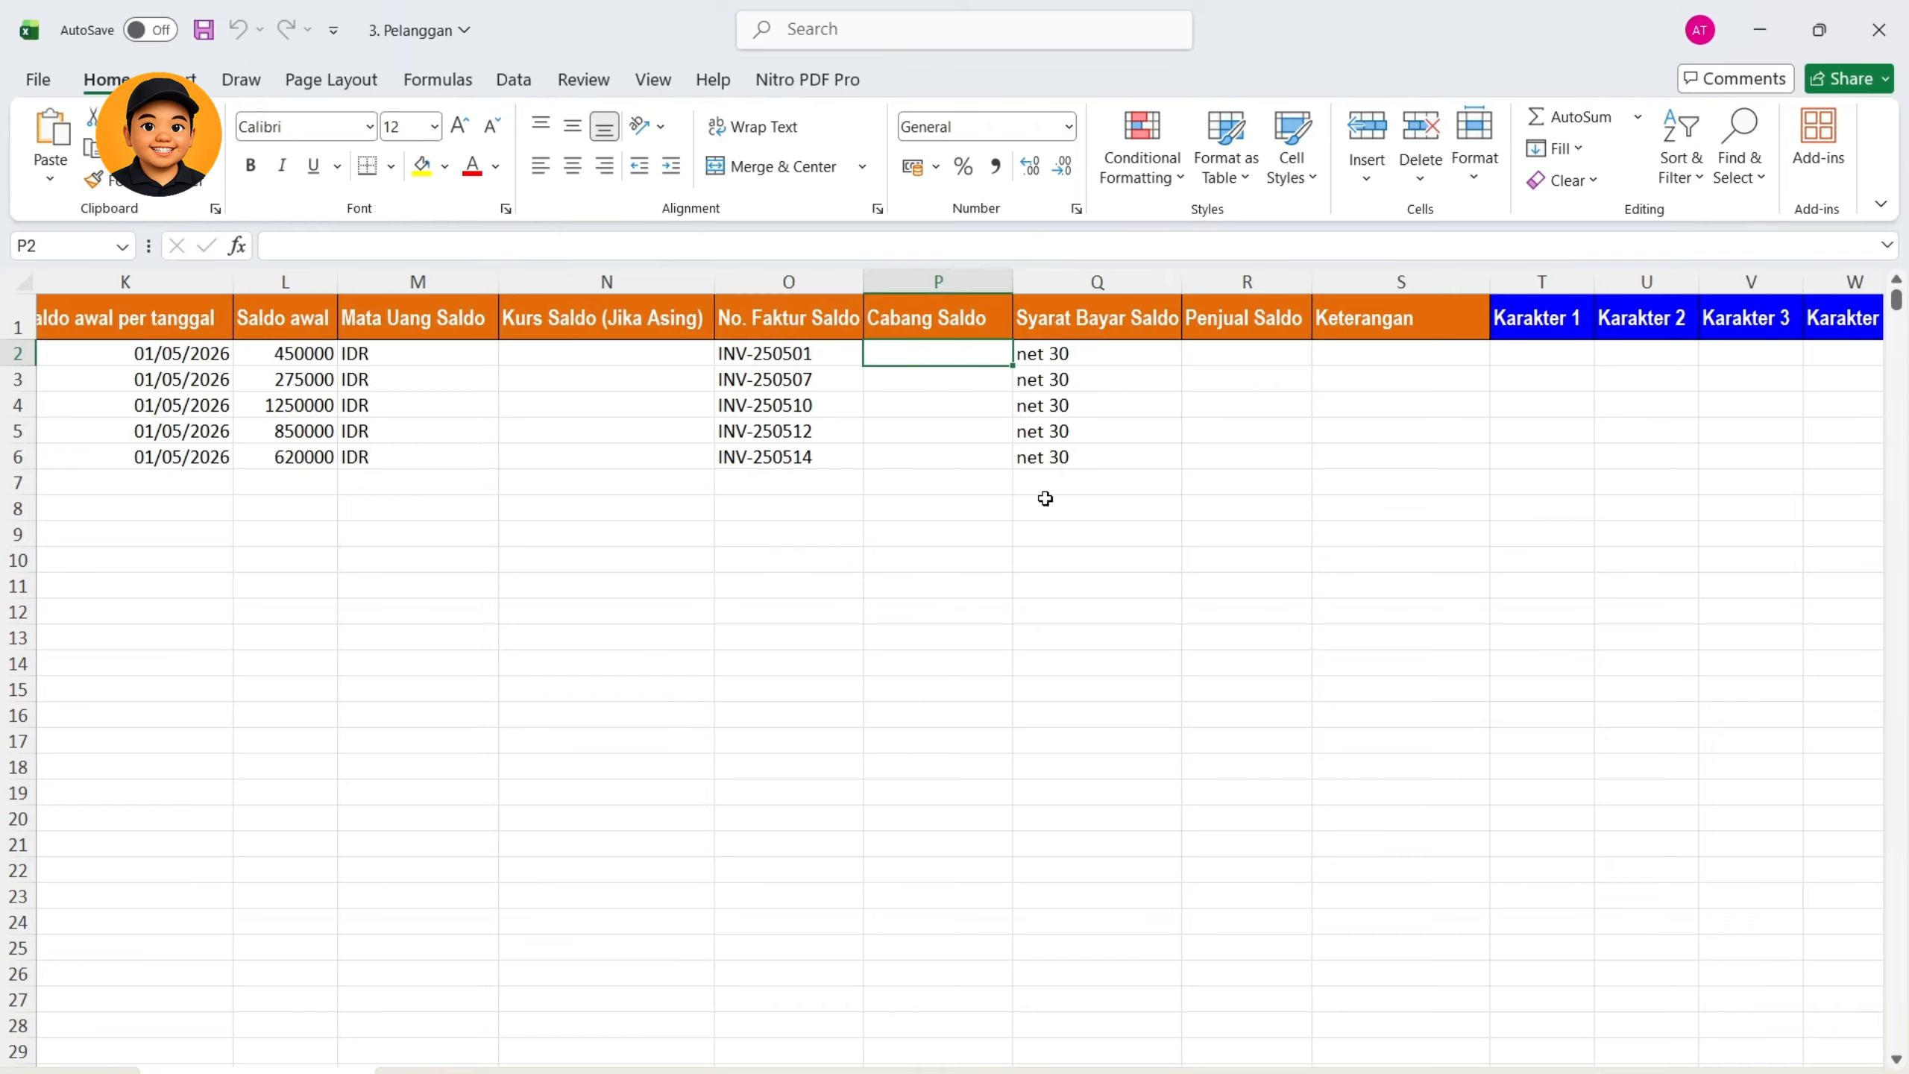
pyautogui.click(1091, 354)
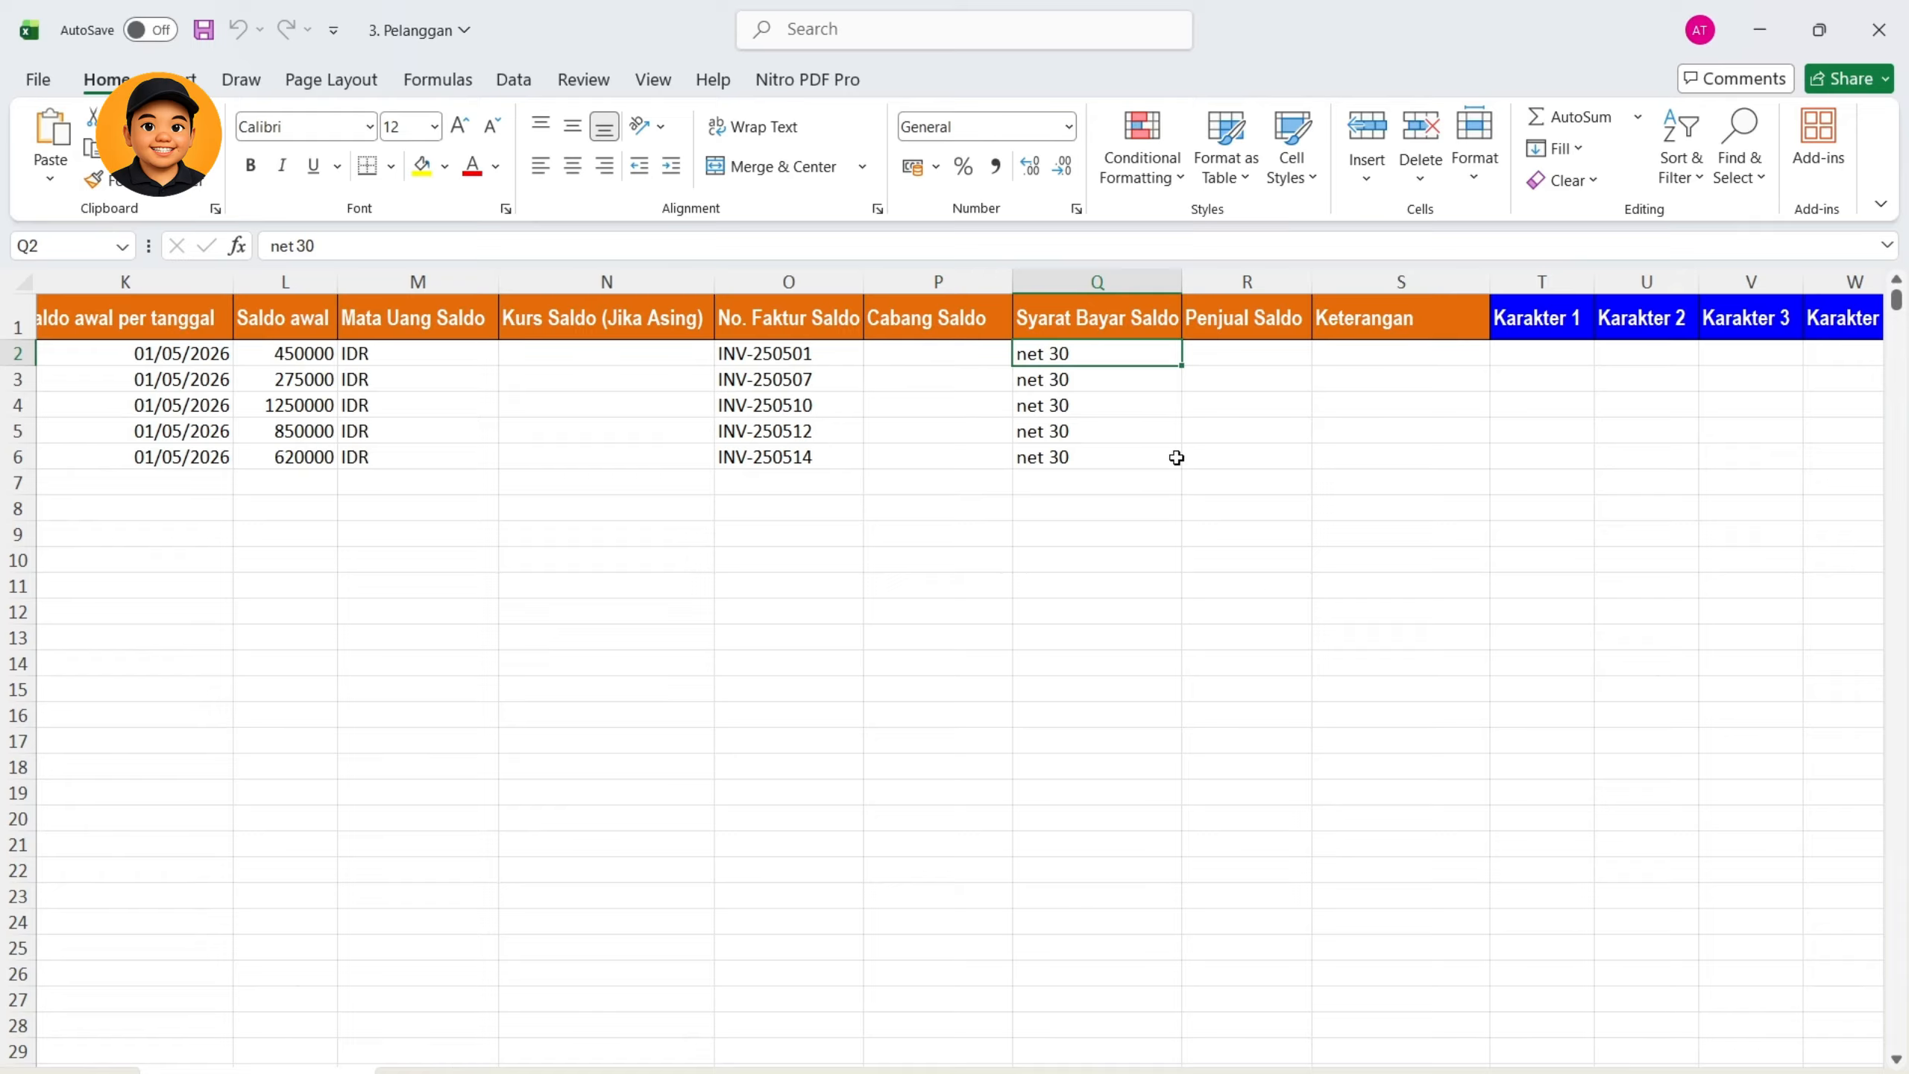
# Switch to Accurate Online and view the company's Syarat Pembayaran list, including its blank new-record form
pyautogui.hotkey('alt', 'Tab')
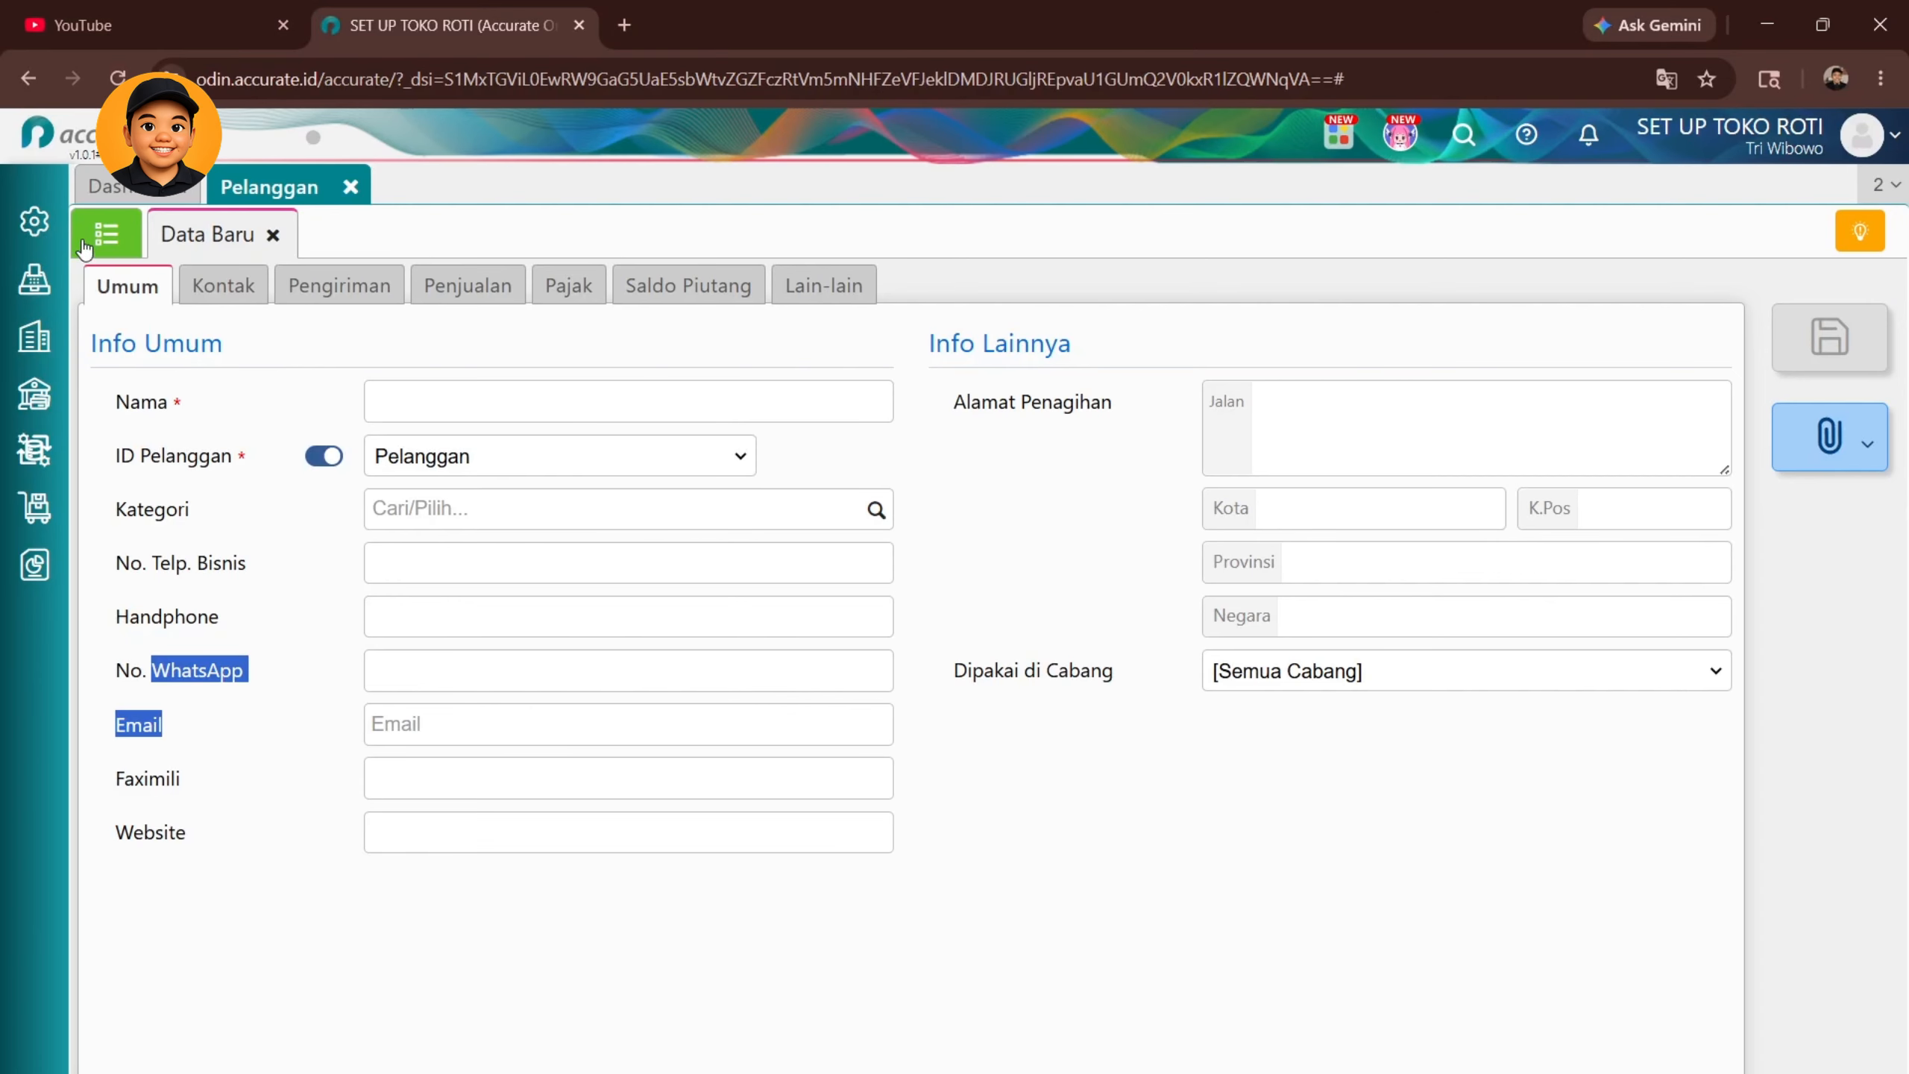
pyautogui.click(31, 282)
pyautogui.click(25, 347)
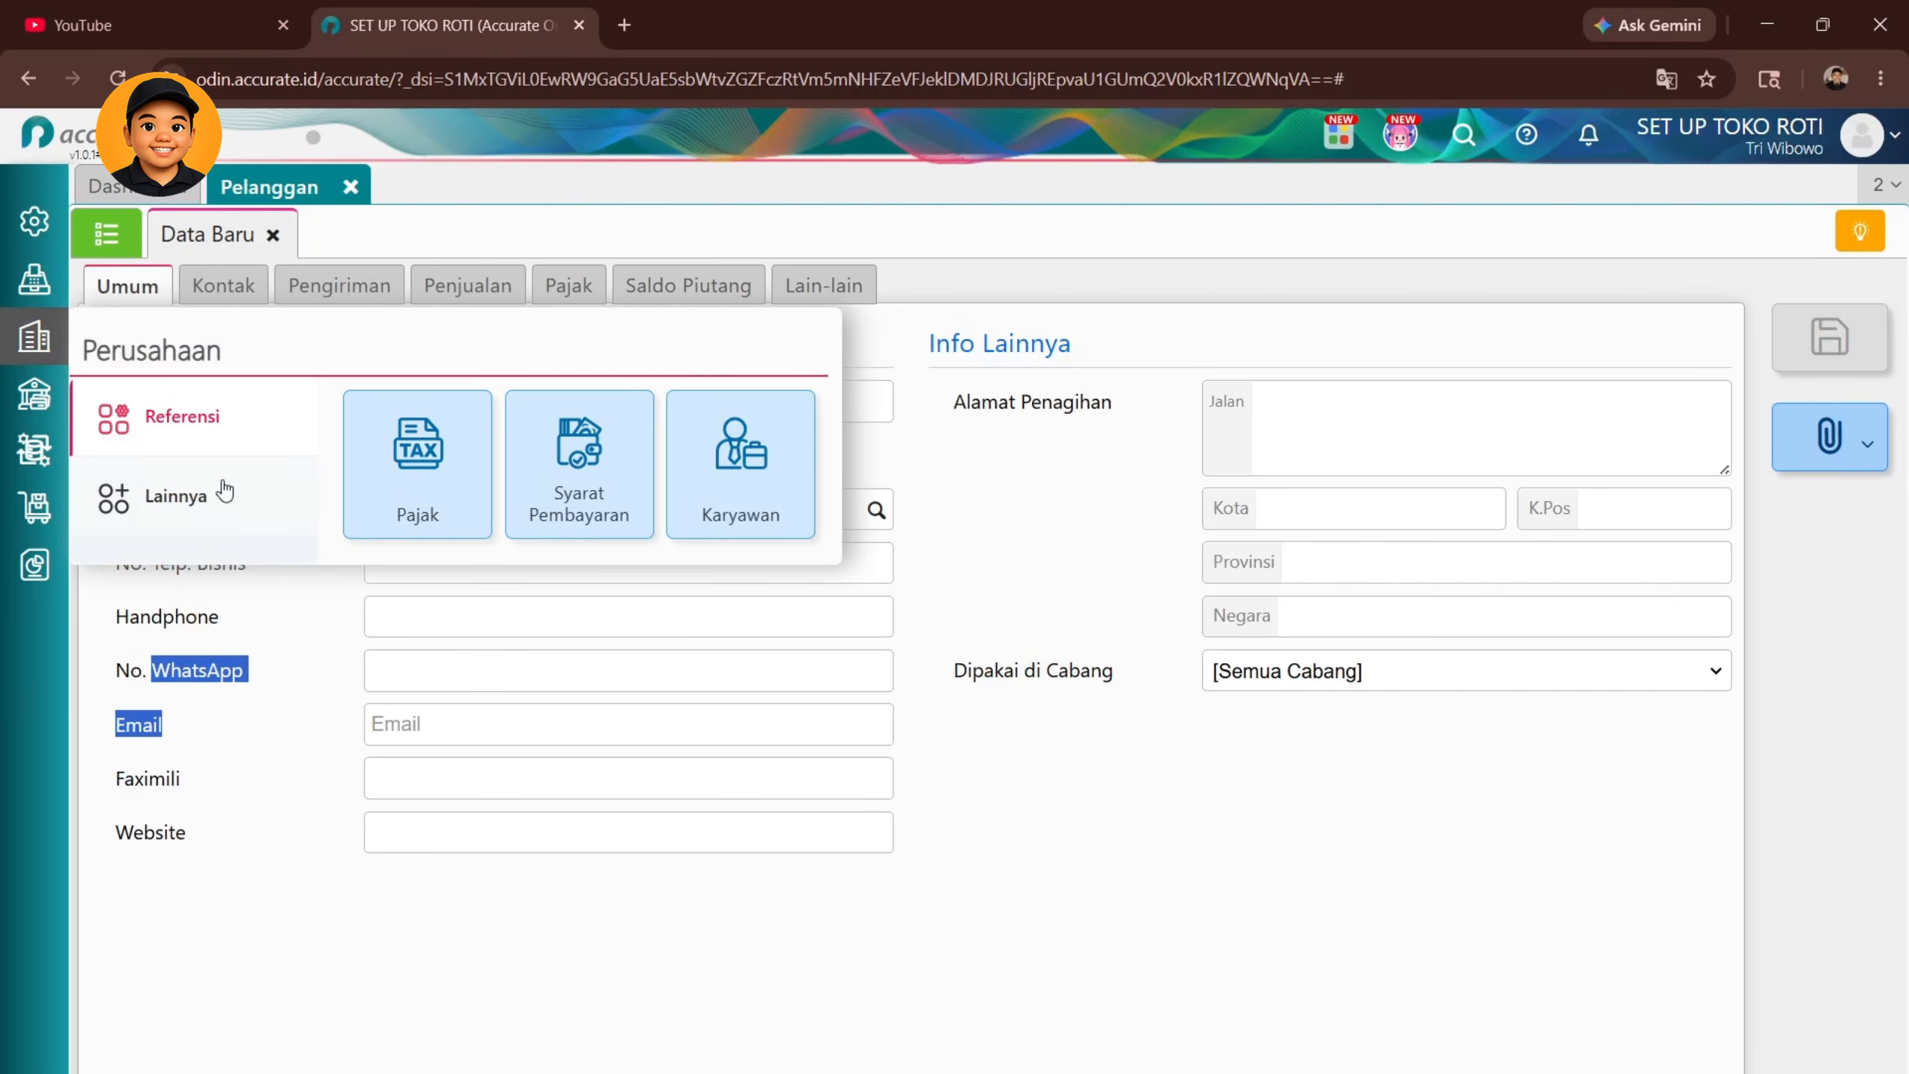
pyautogui.click(621, 493)
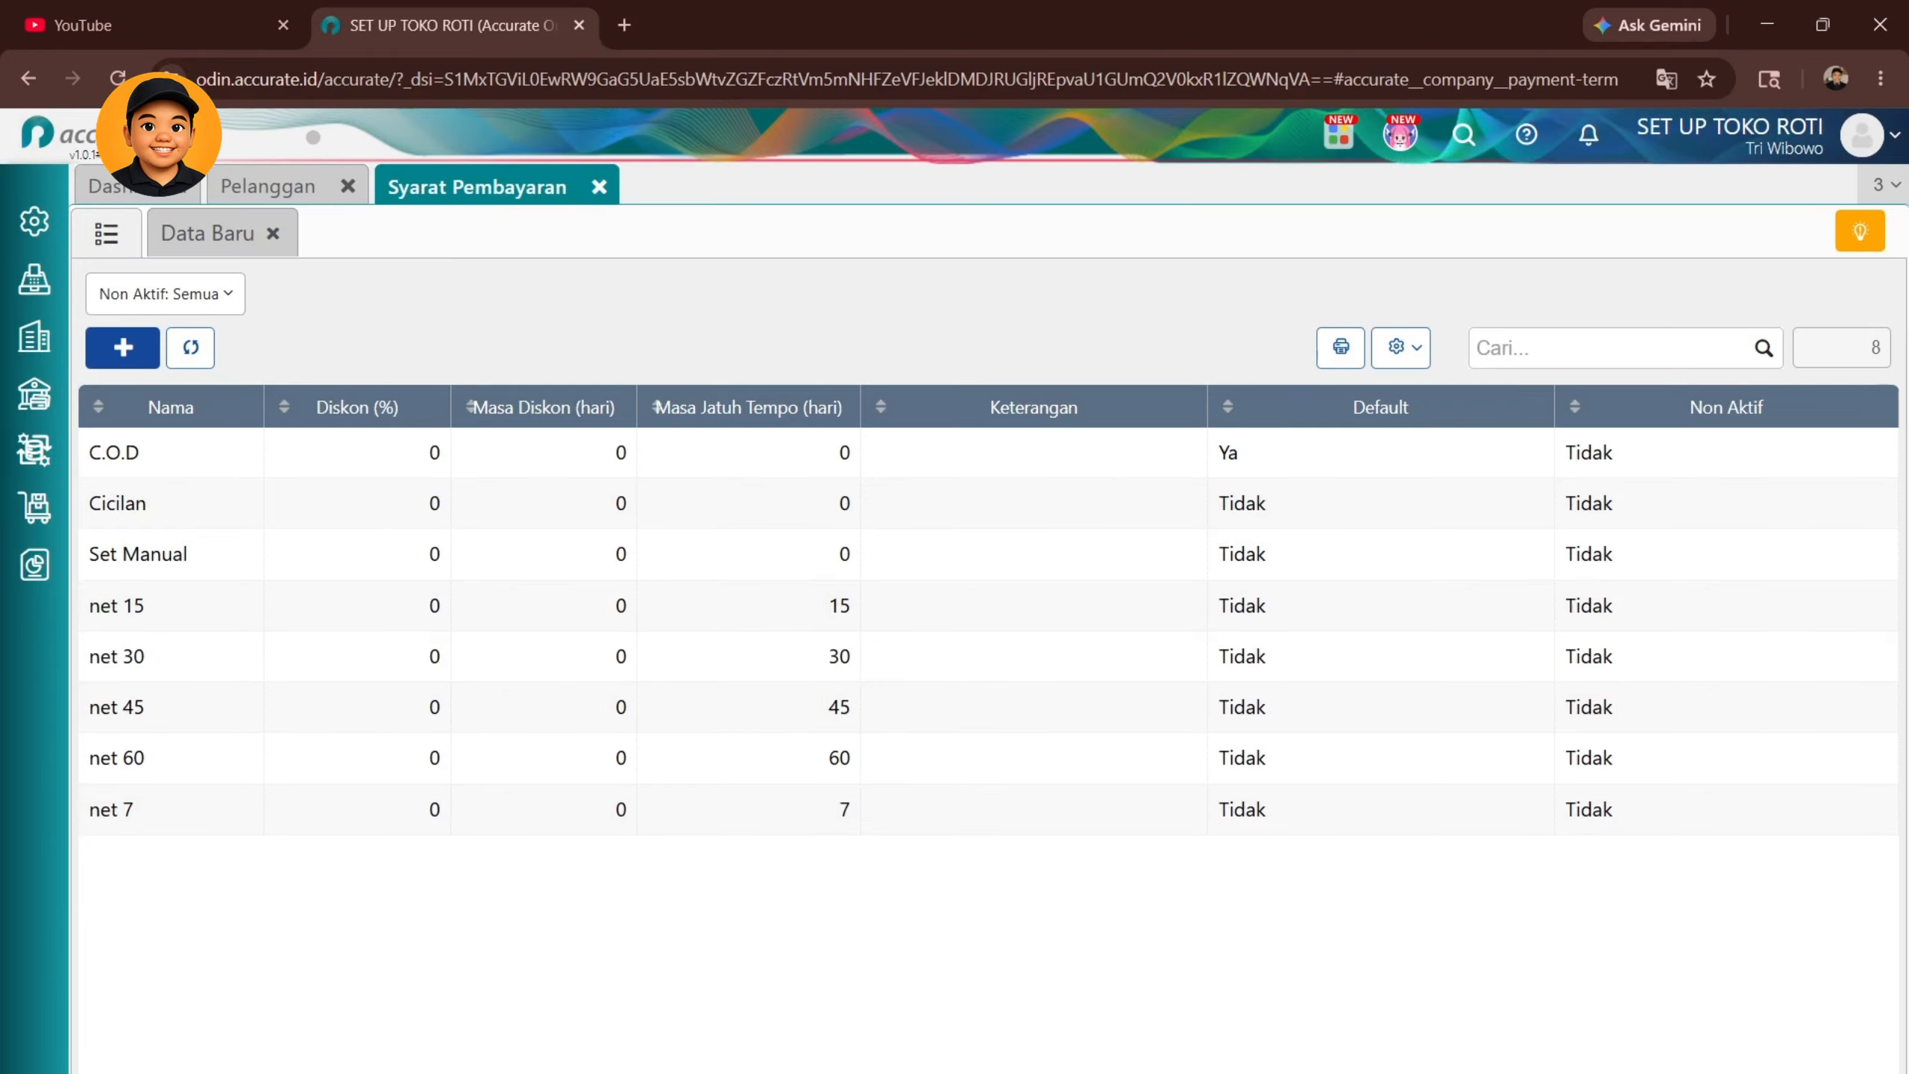
pyautogui.click(216, 241)
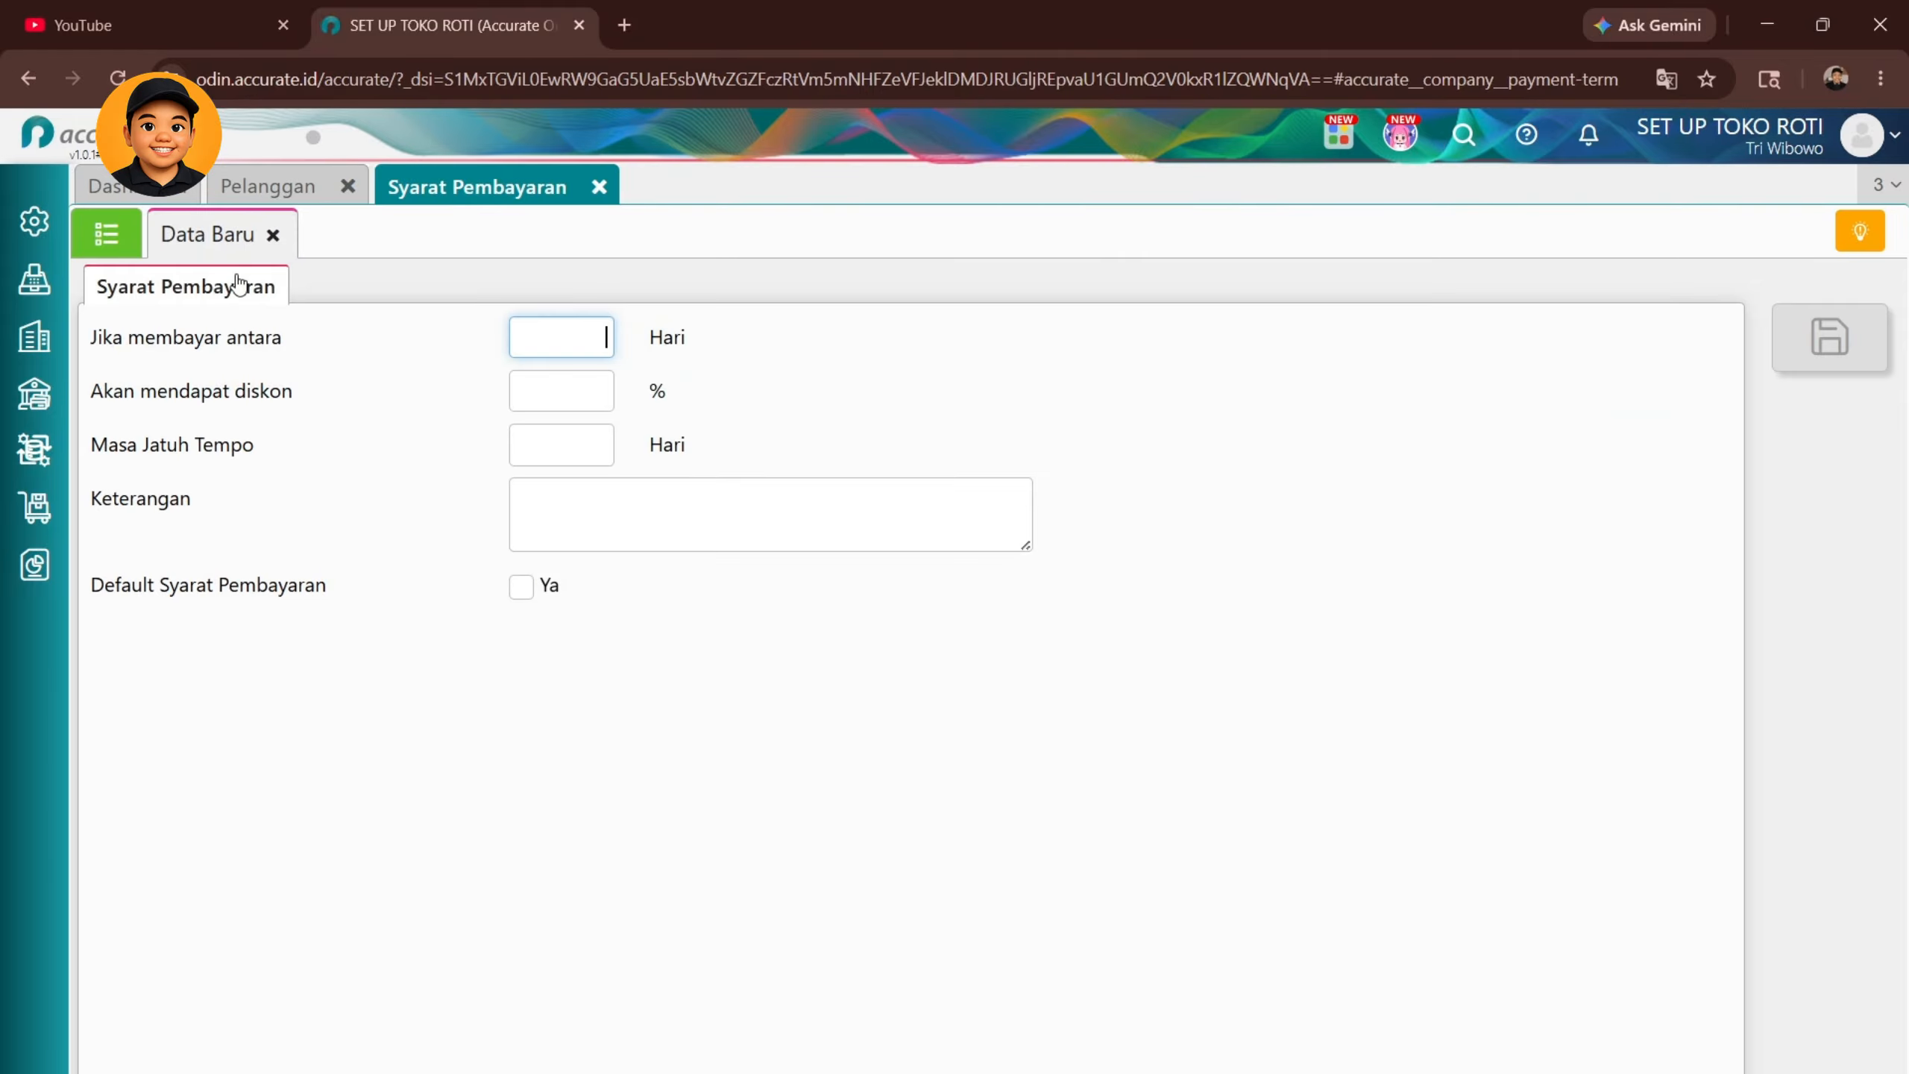
pyautogui.click(103, 237)
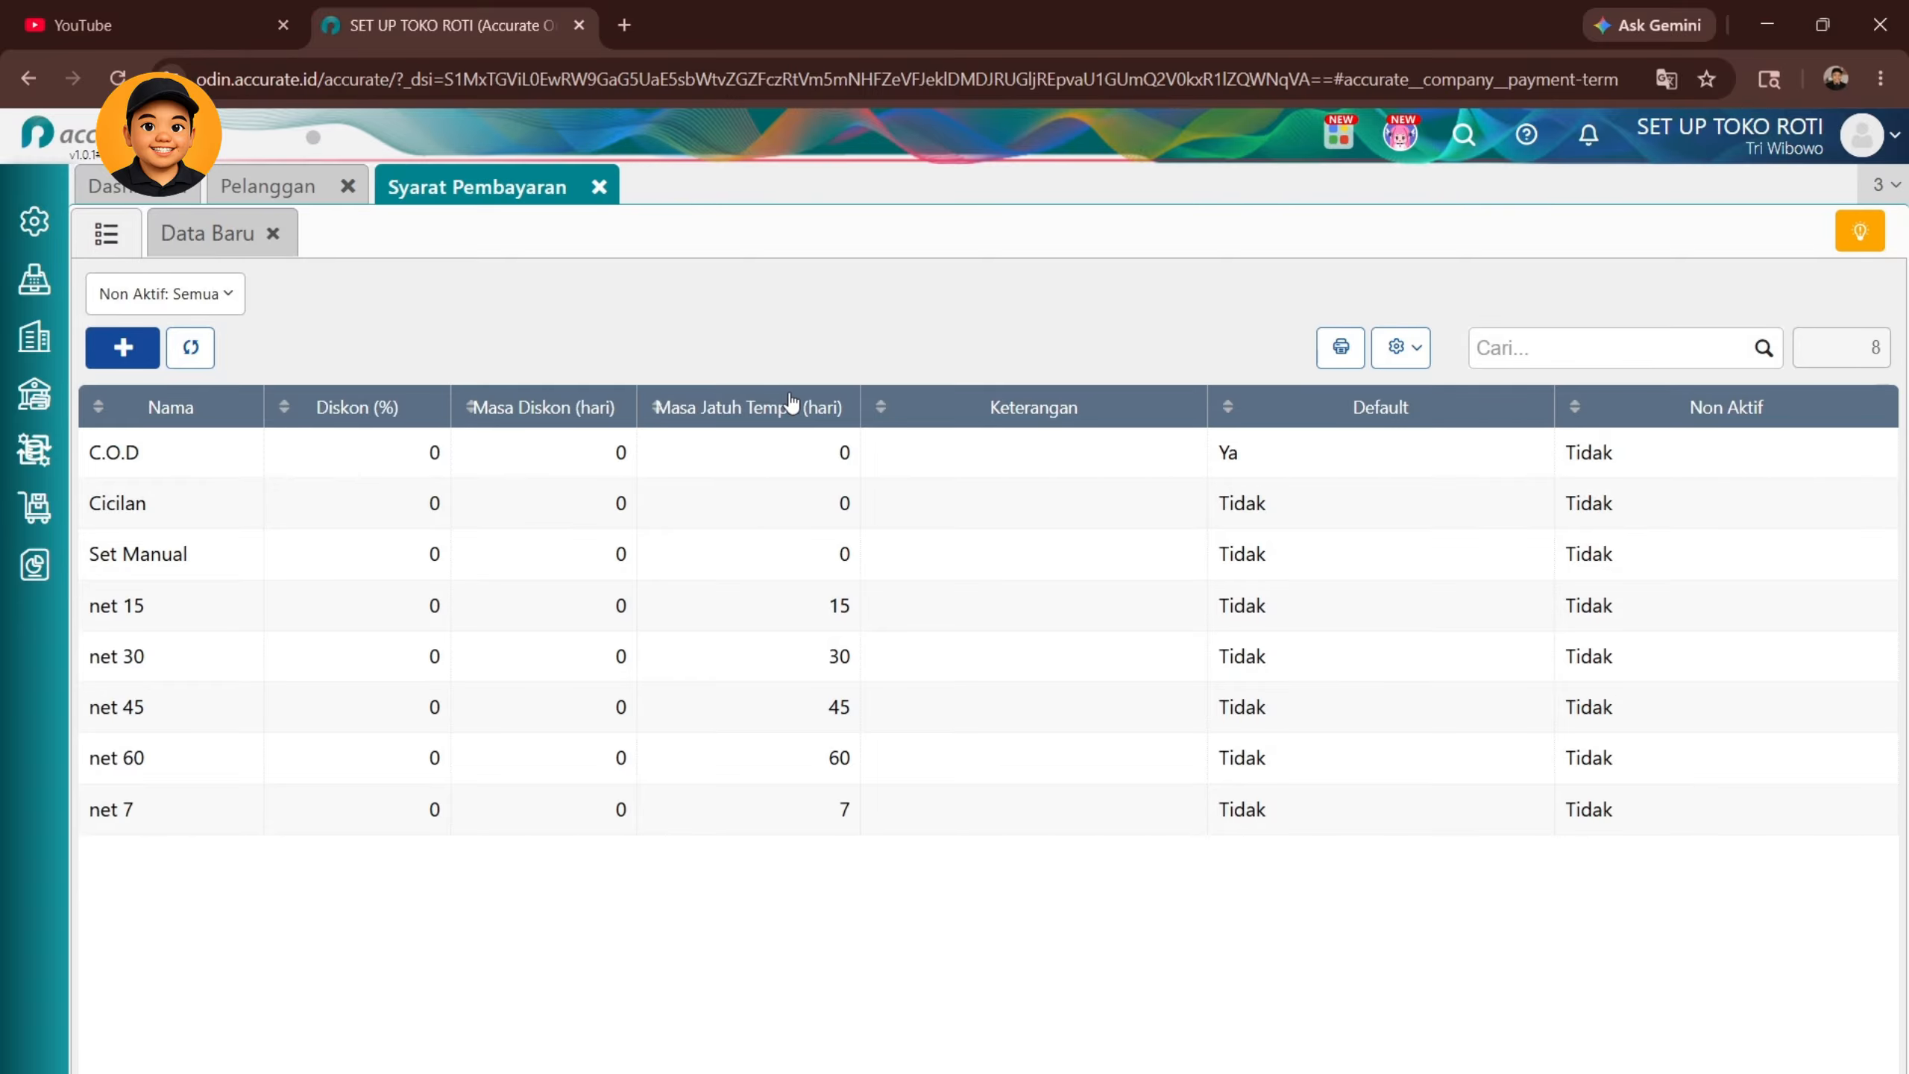
# Return to the Excel customer sheet, check the Penjual Saldo and Keterangan columns, and select the opening balance block K2:S7
pyautogui.click(1473, 1072)
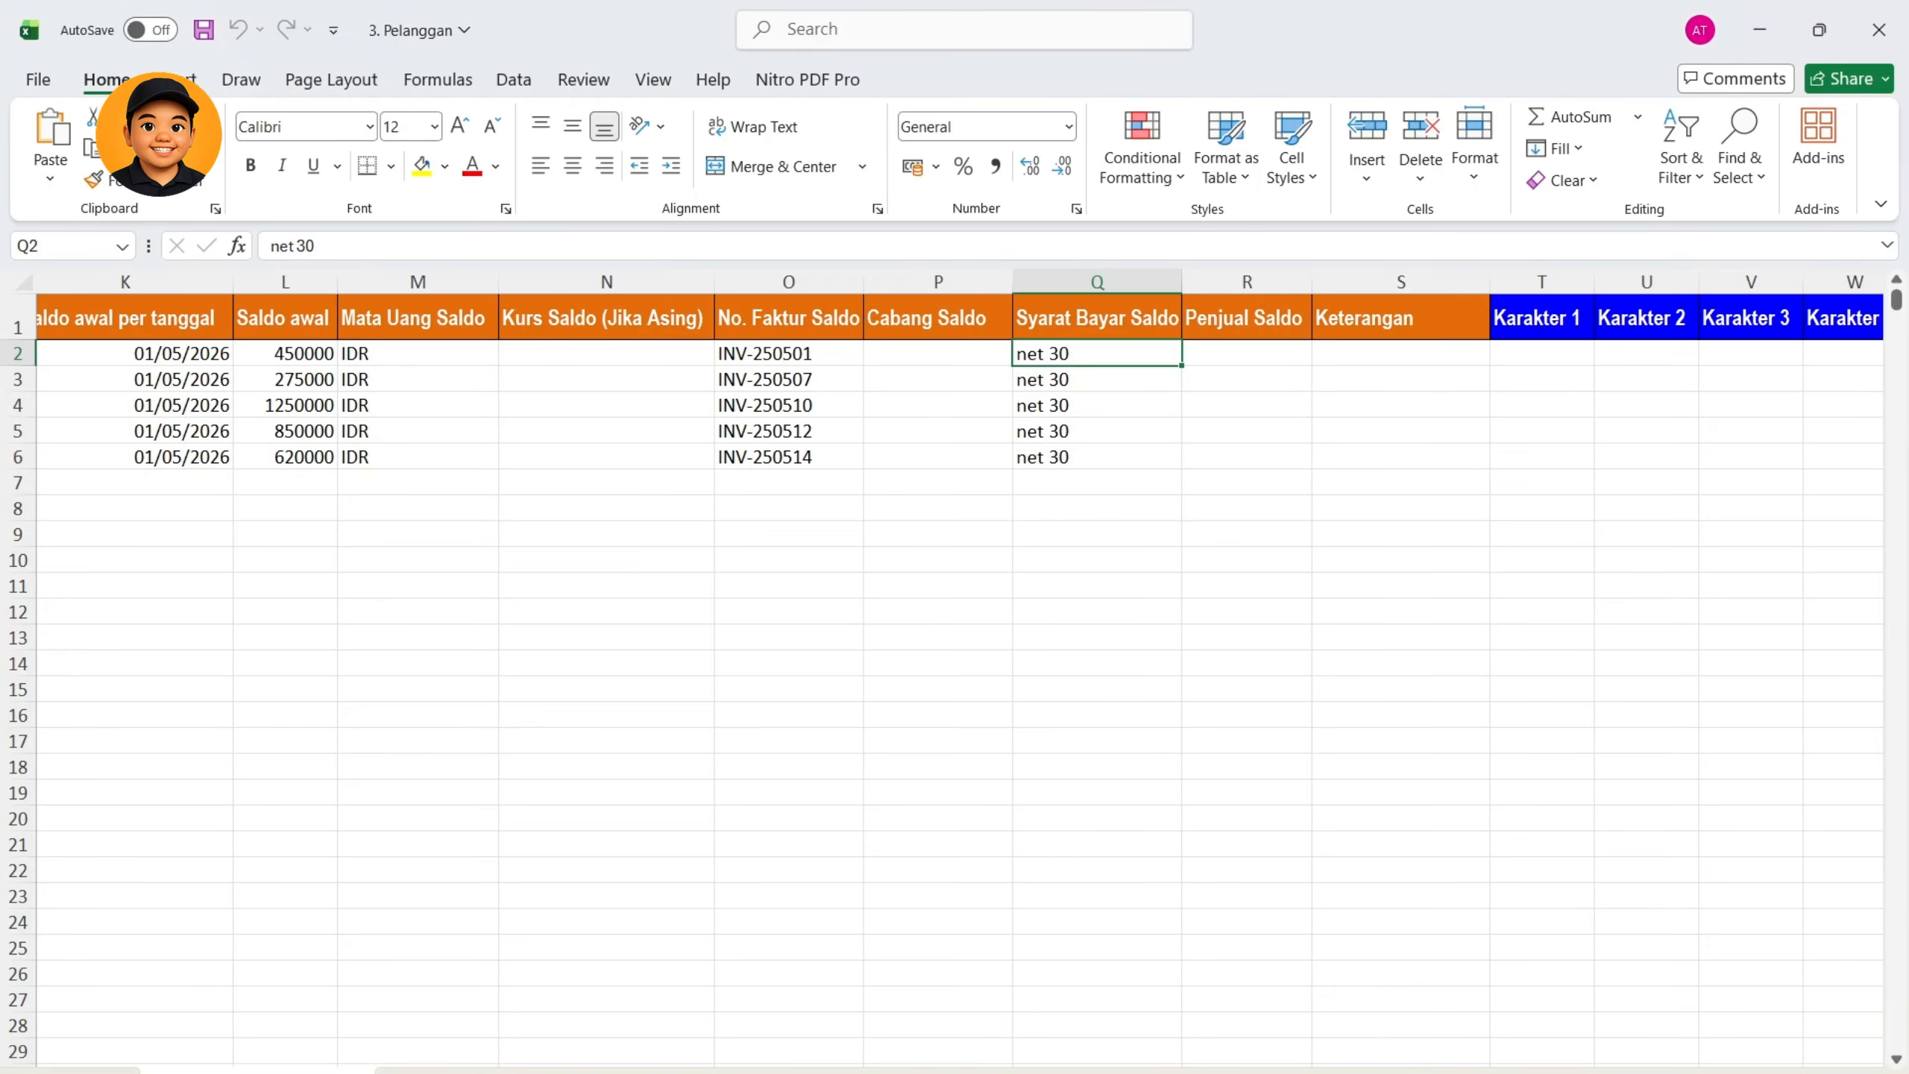
pyautogui.hscroll(3, 661, 391)
pyautogui.click(695, 352)
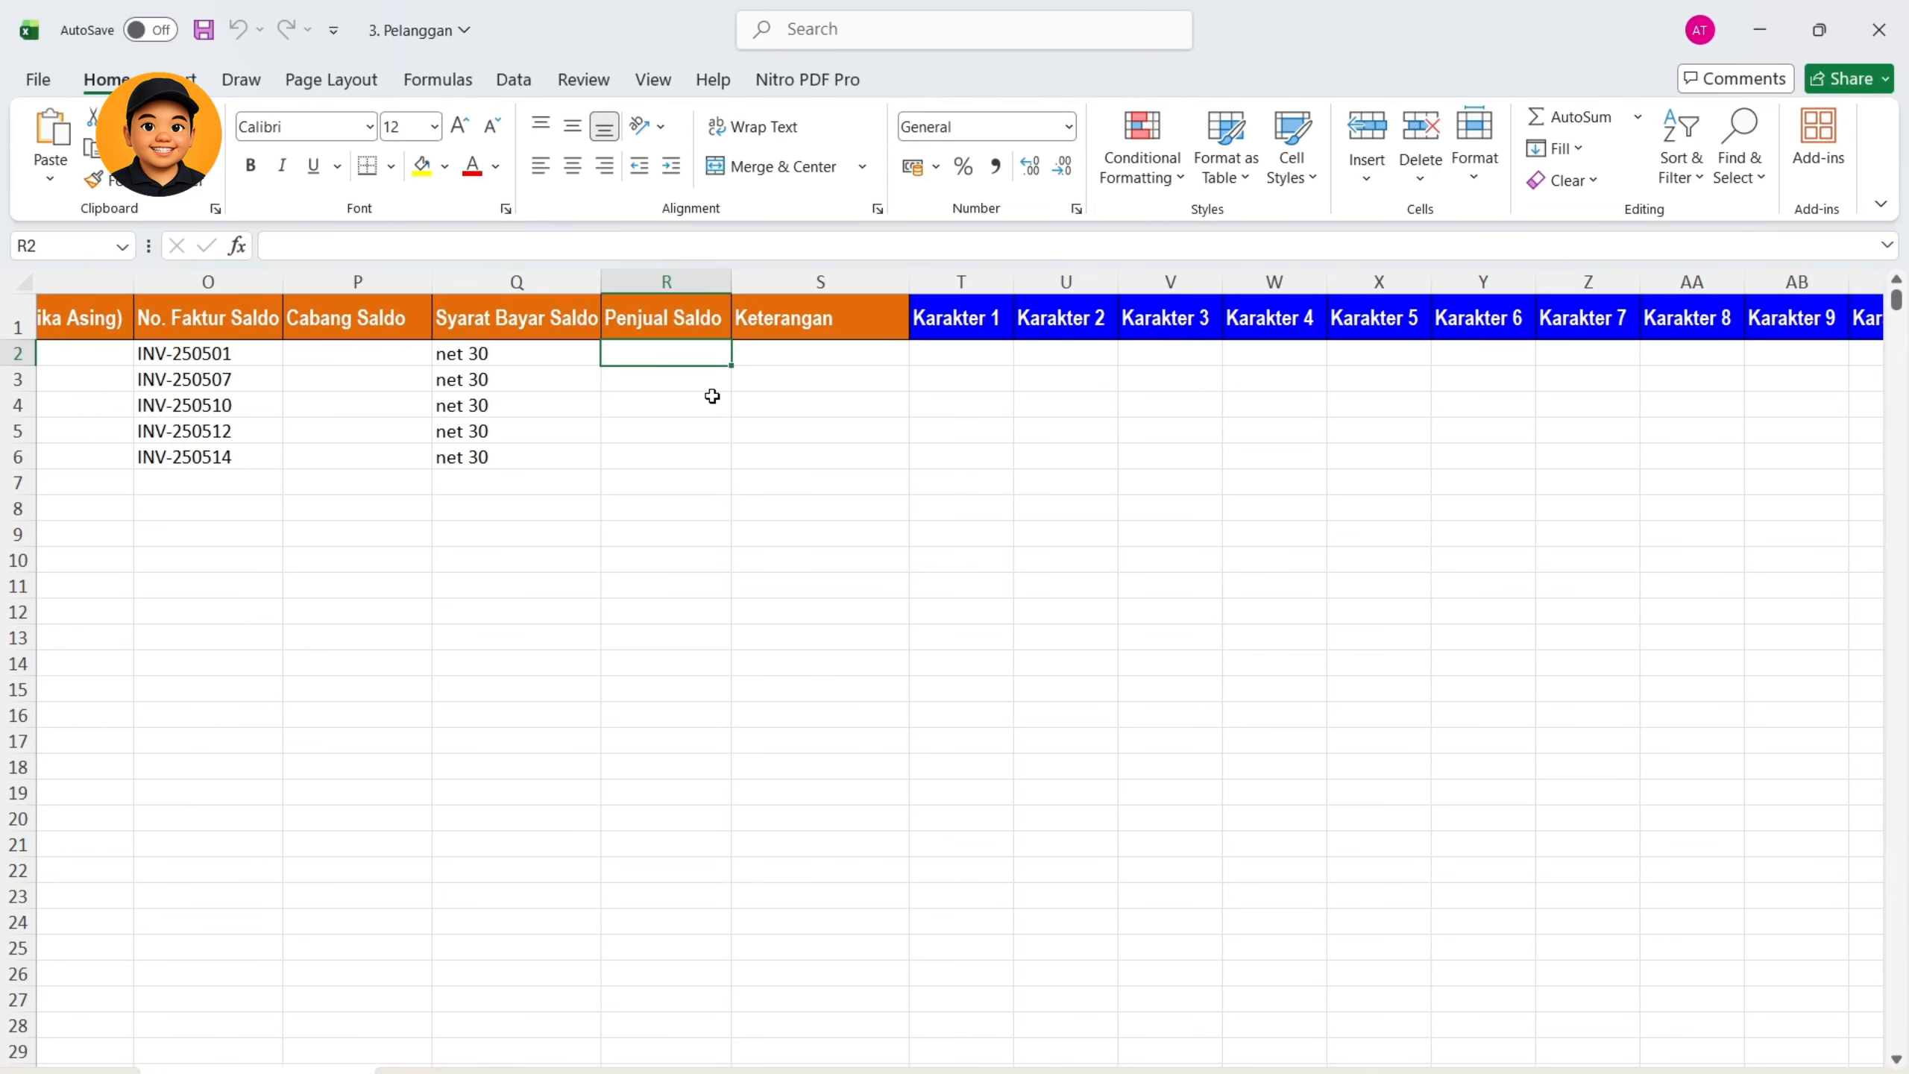
pyautogui.hscroll(-3, 893, 446)
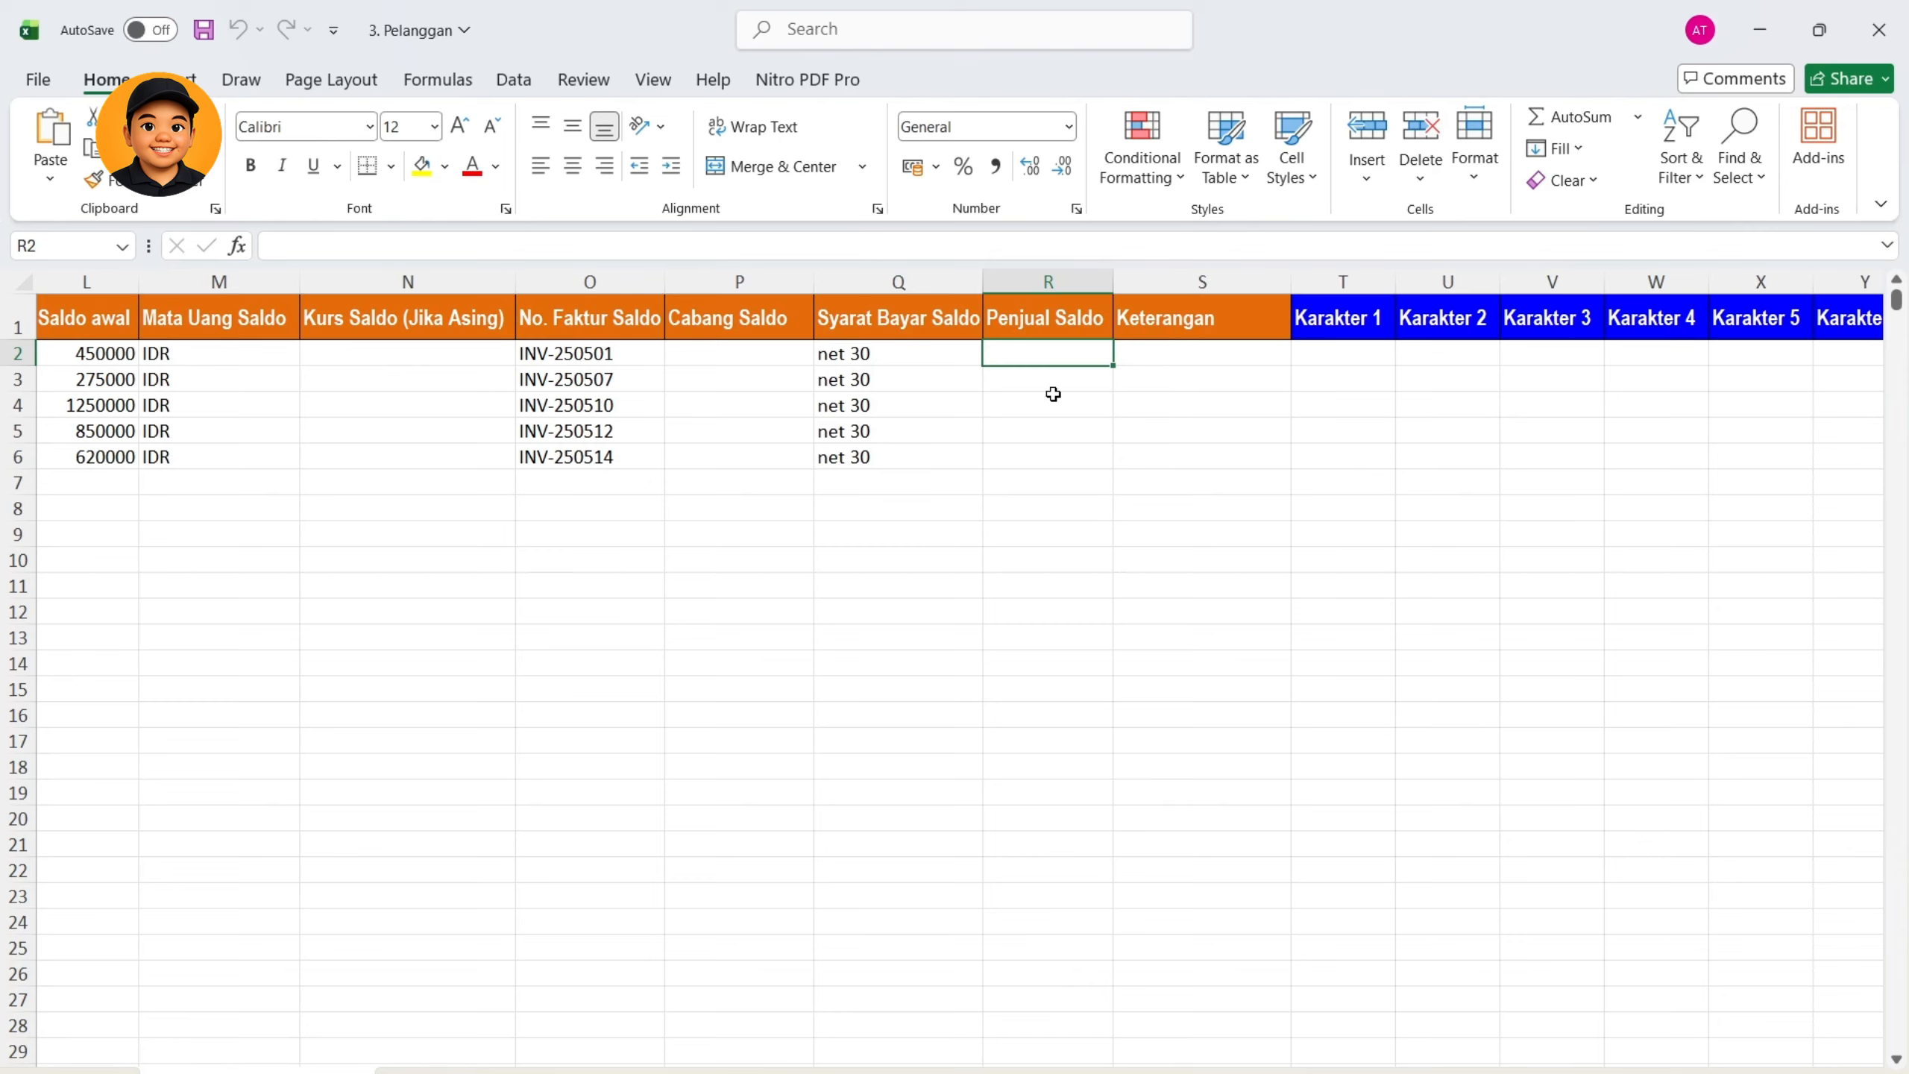
pyautogui.click(1220, 351)
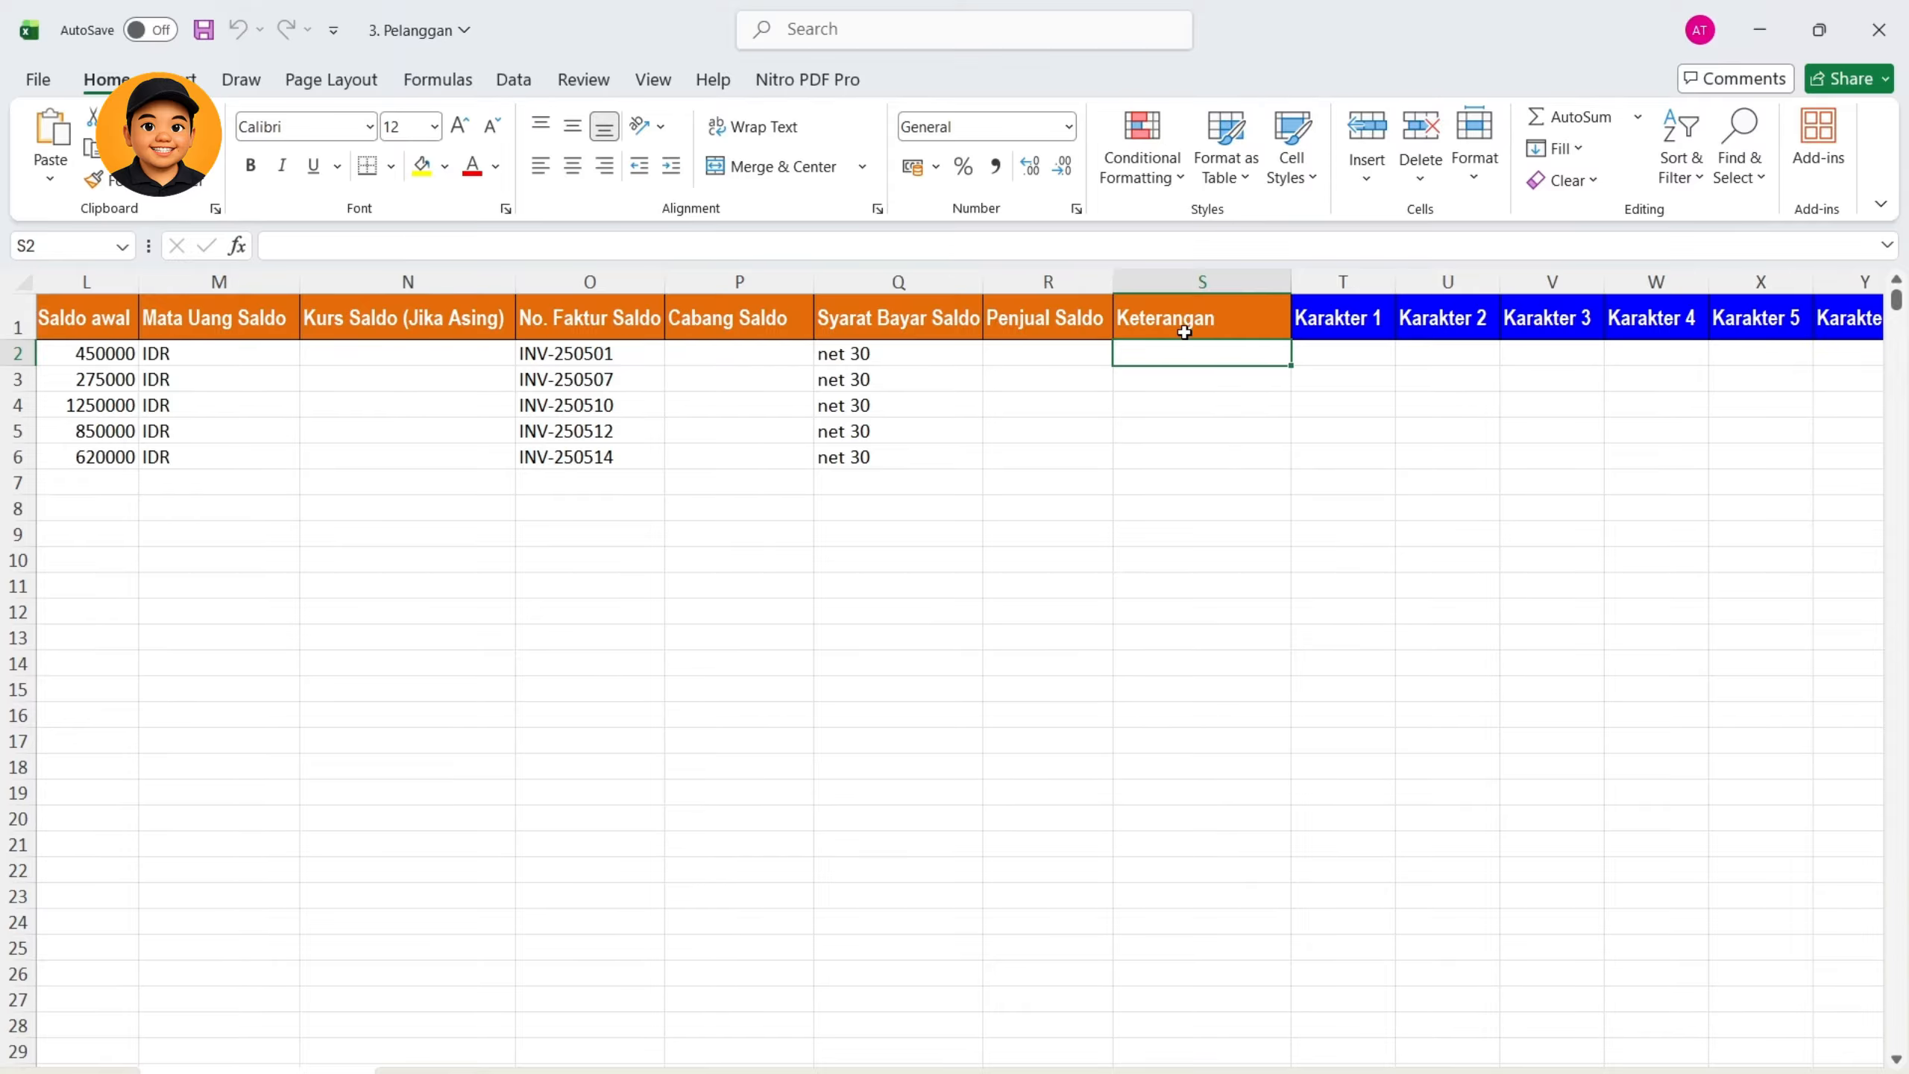
pyautogui.hscroll(-3, 1059, 1045)
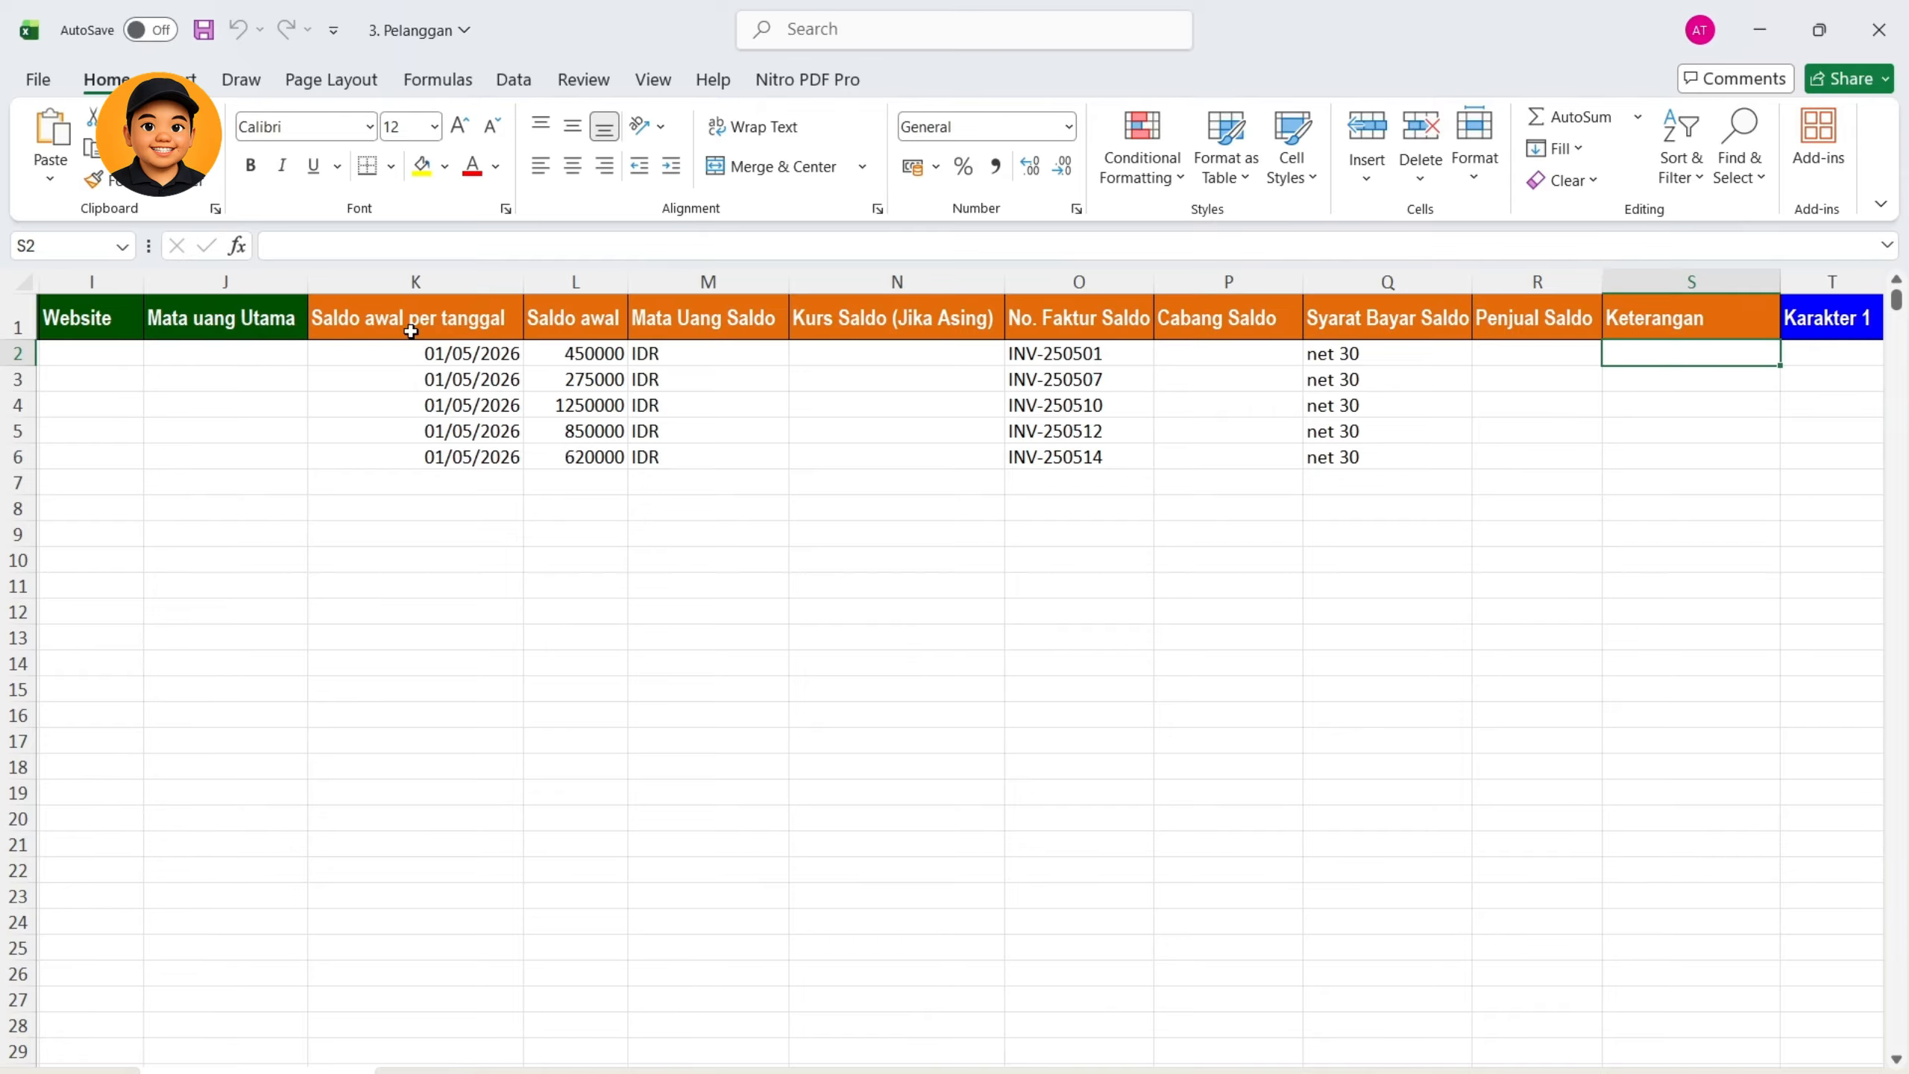
pyautogui.moveTo(456, 352); pyautogui.dragTo(1666, 486)
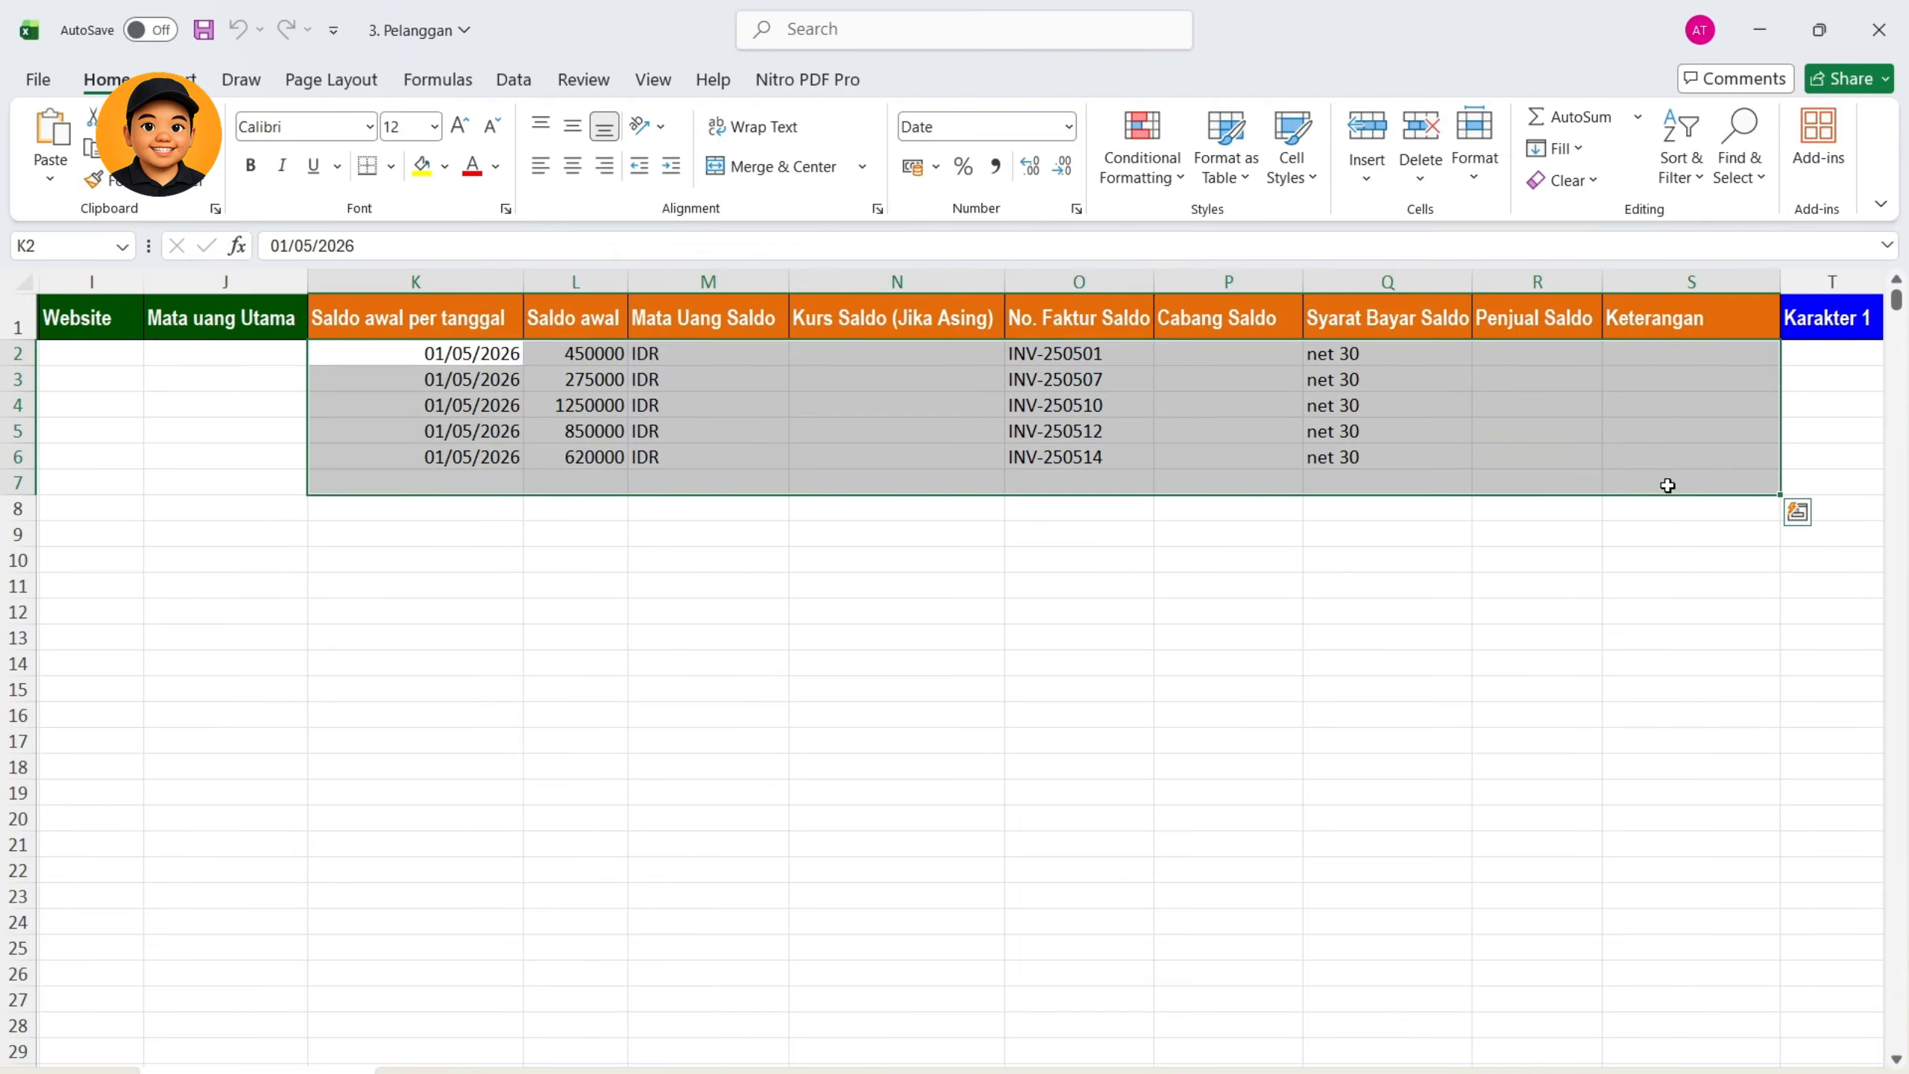
# Review the custom Karakter, Angka and Tanggal columns, starting from the Karakter 1 header
pyautogui.hscroll(5, 458, 543)
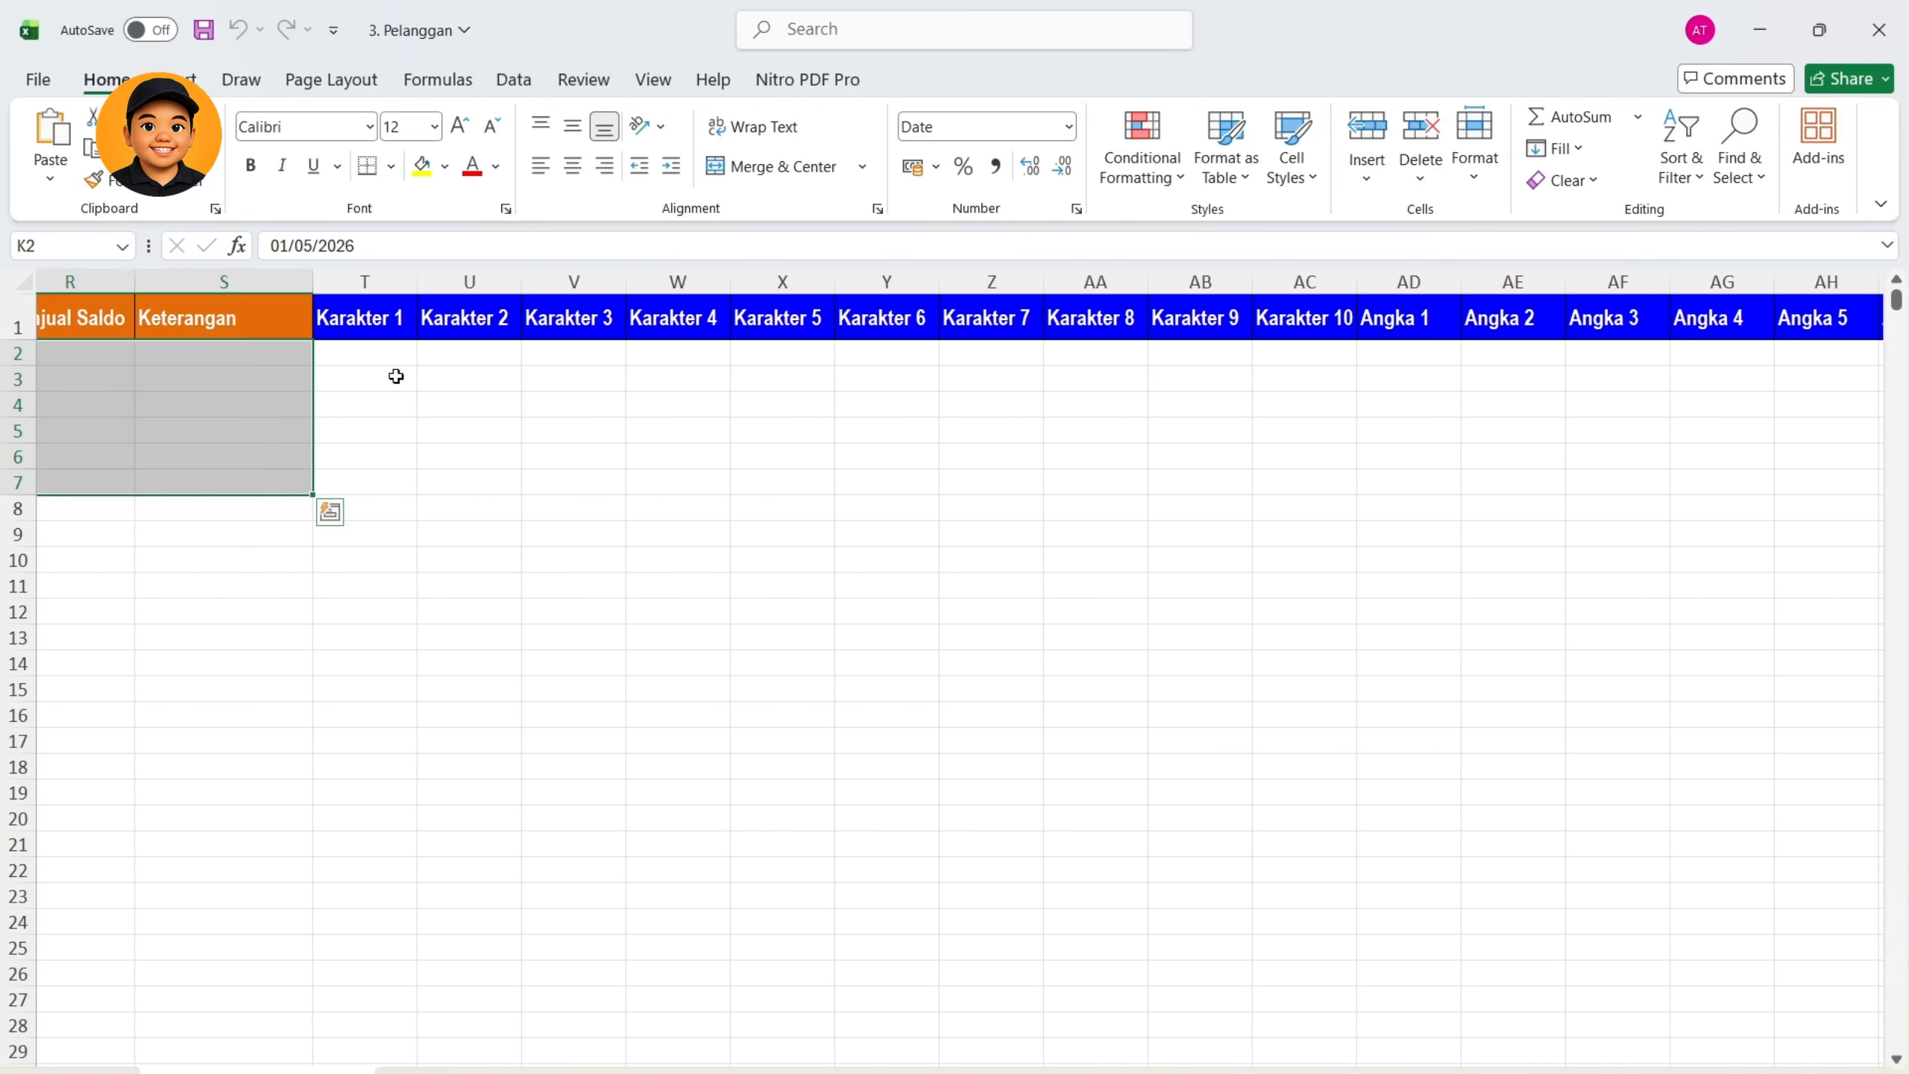
pyautogui.click(396, 331)
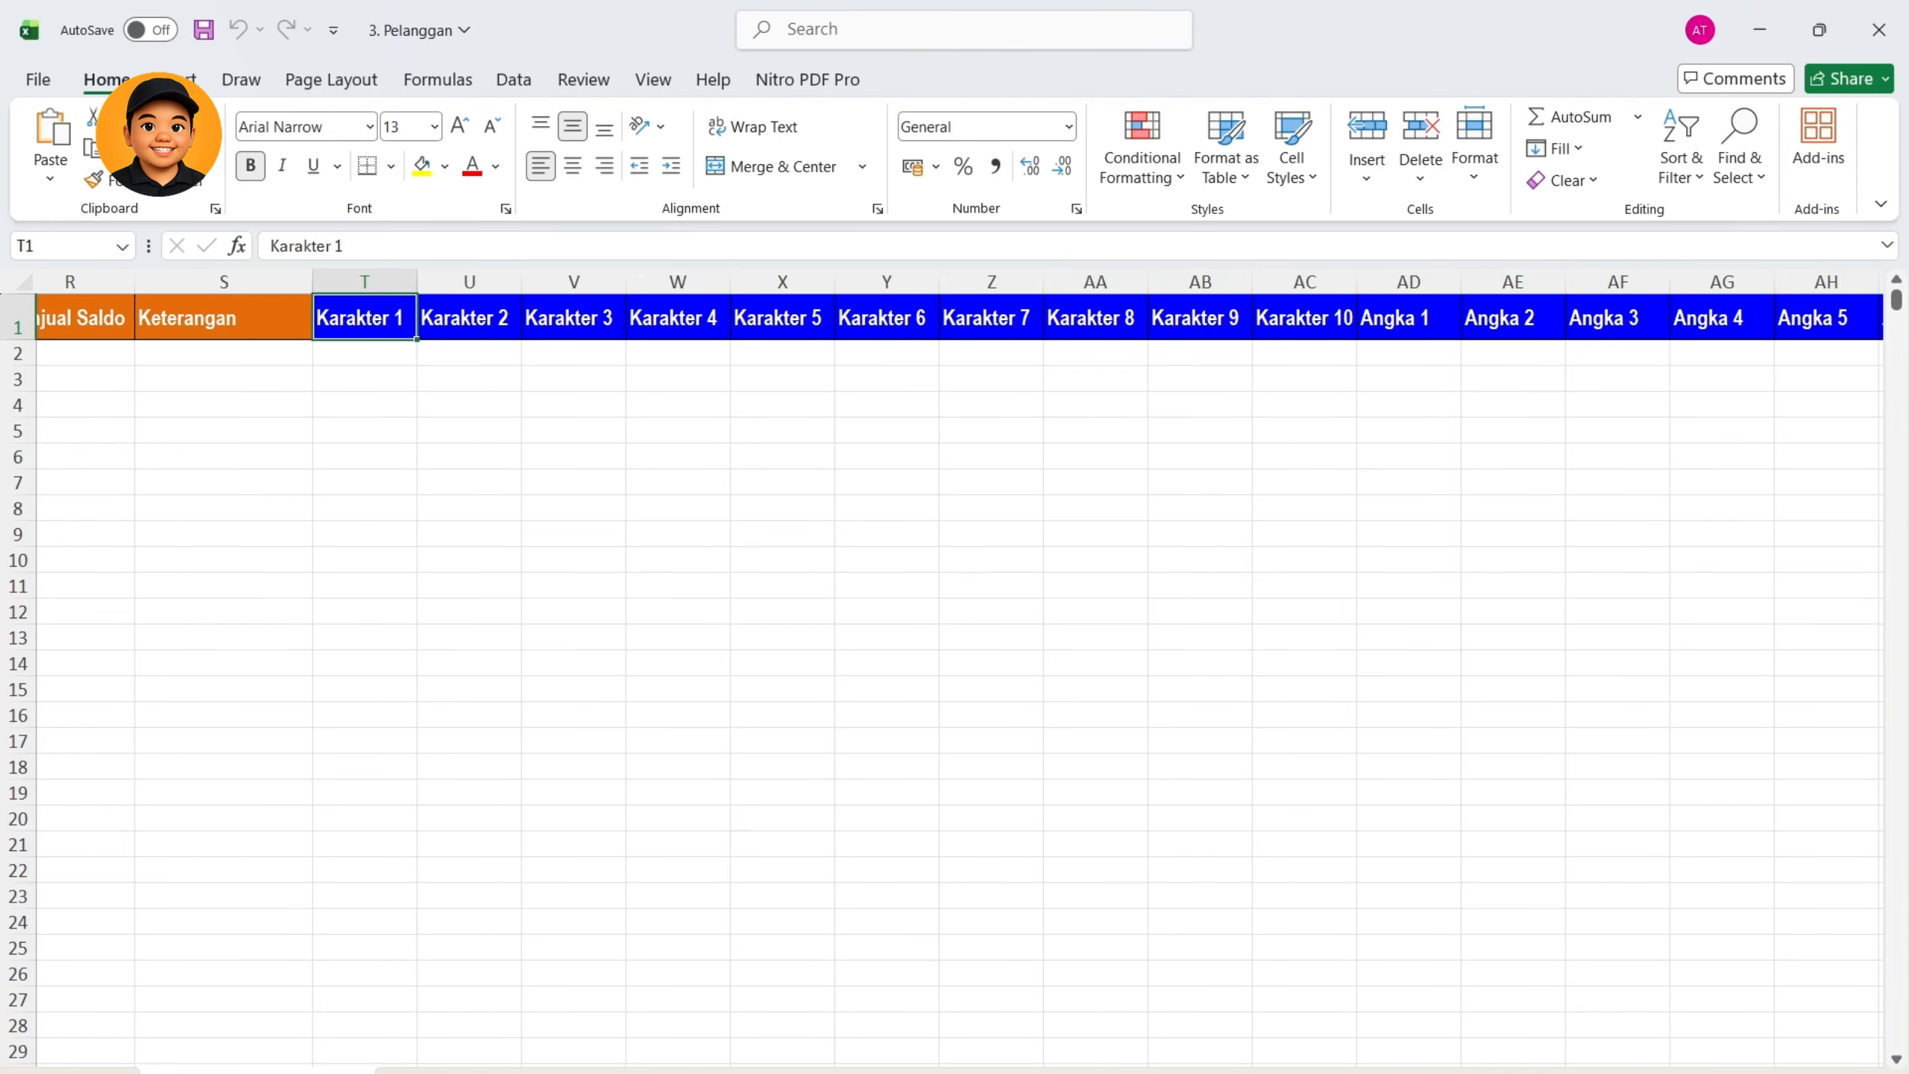
pyautogui.hscroll(5, 1361, 420)
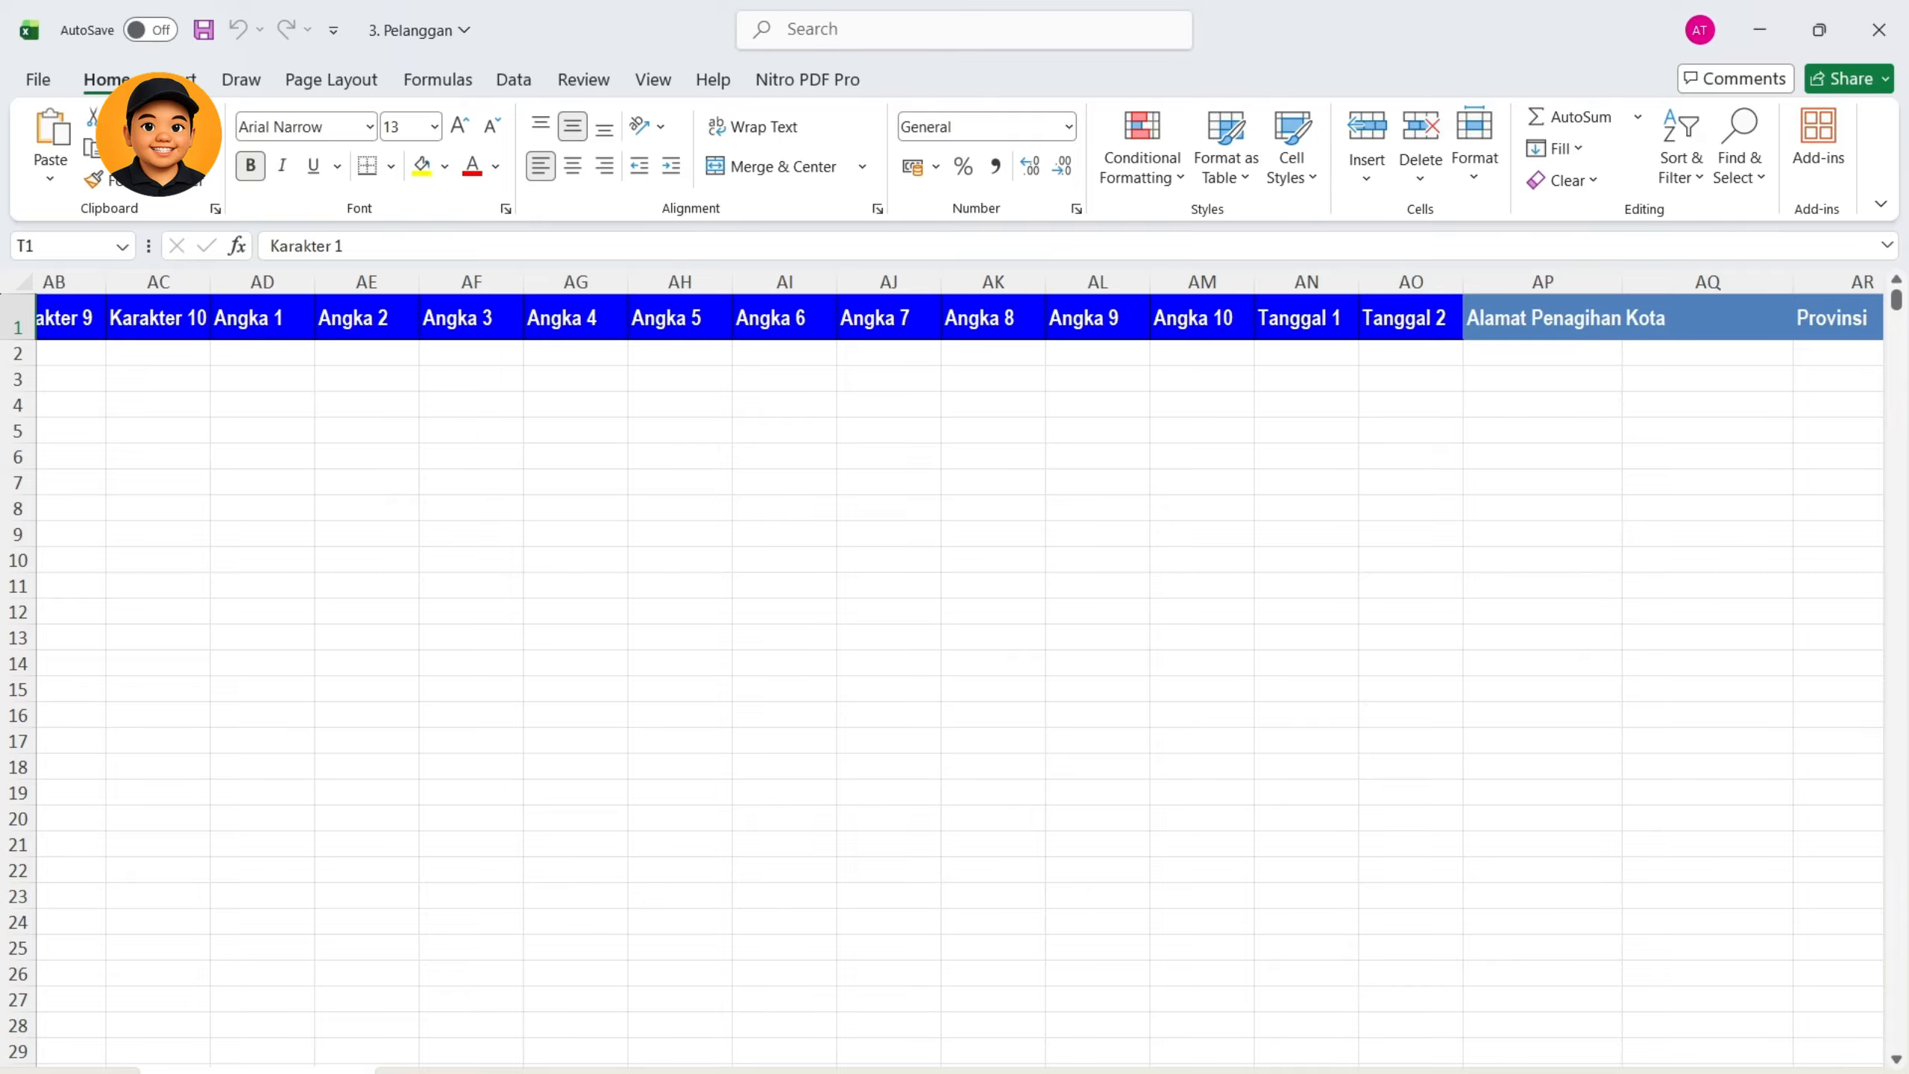
# Review the billing and shipping address columns from Alamat Penagihan through Kode Pos (Pengiriman)
pyautogui.hscroll(5, 322, 425)
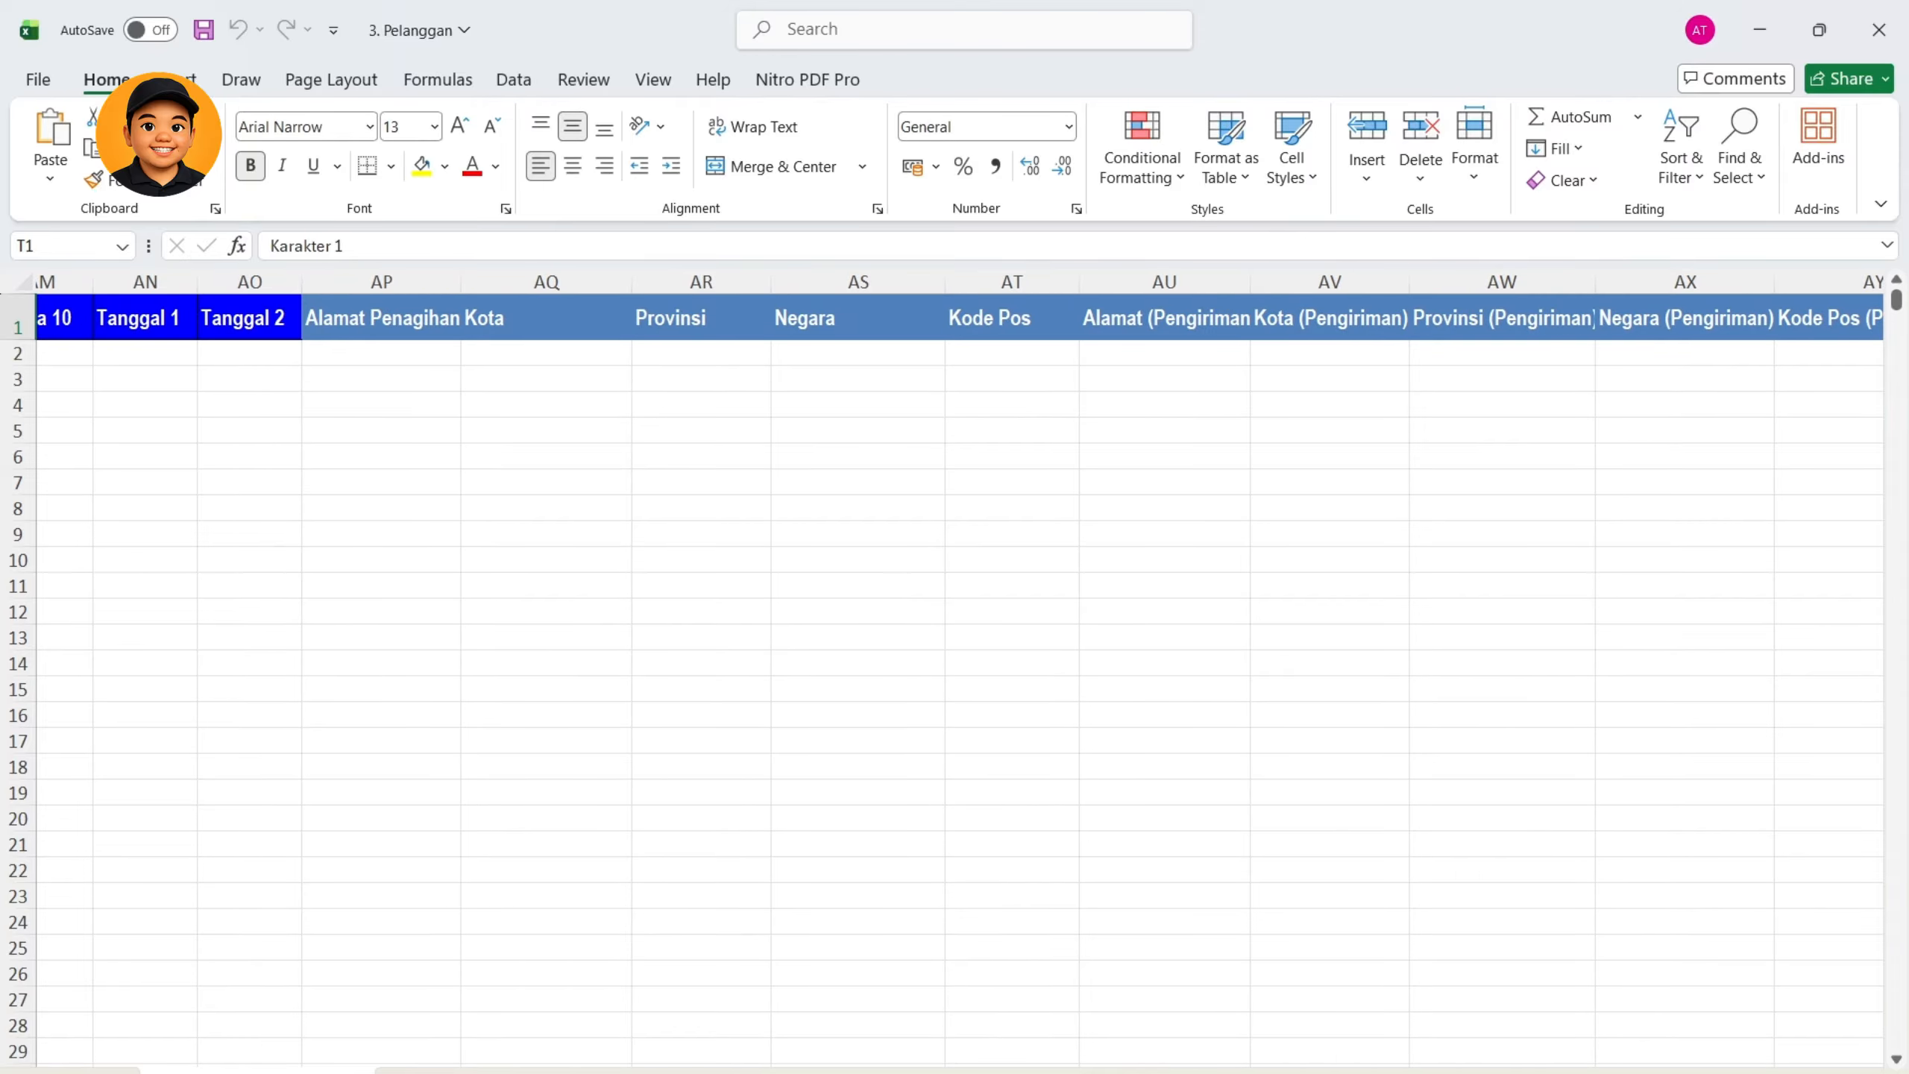
pyautogui.hscroll(5, 954, 602)
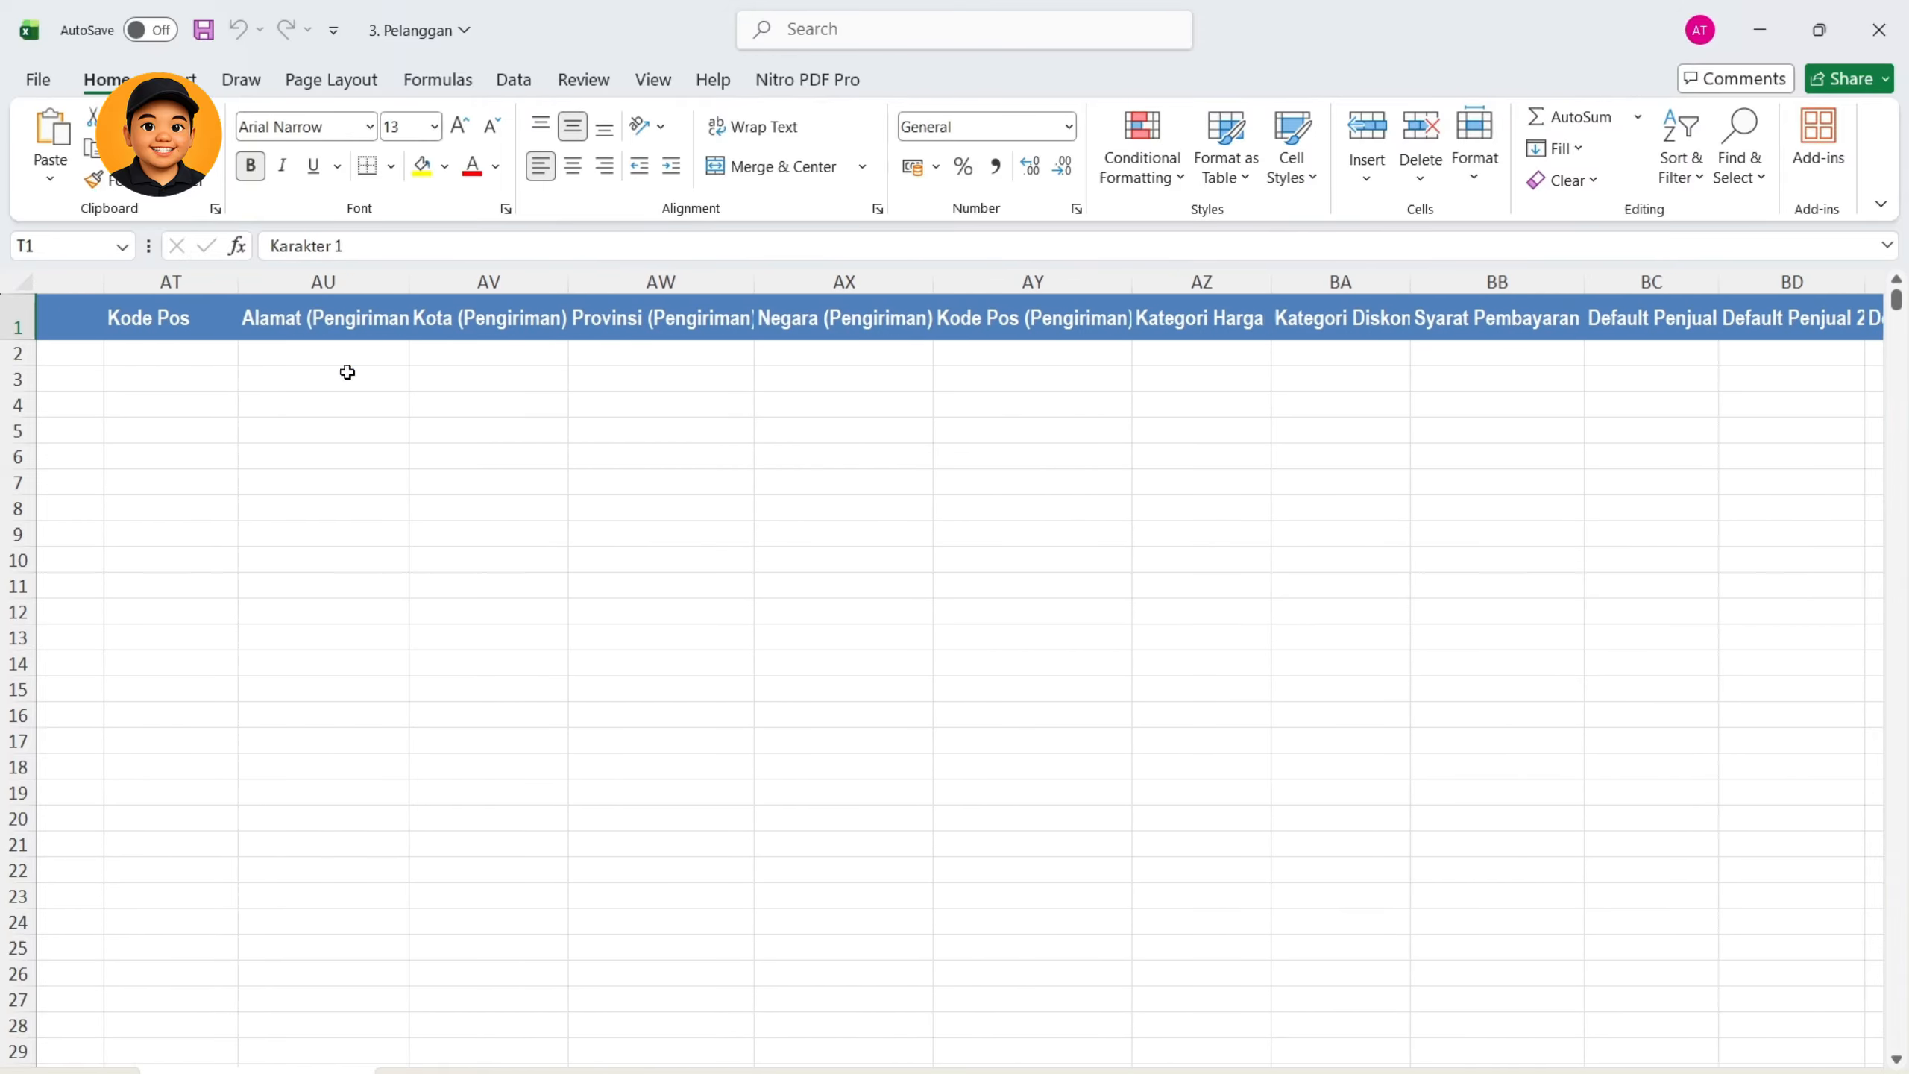
pyautogui.hscroll(6, 955, 602)
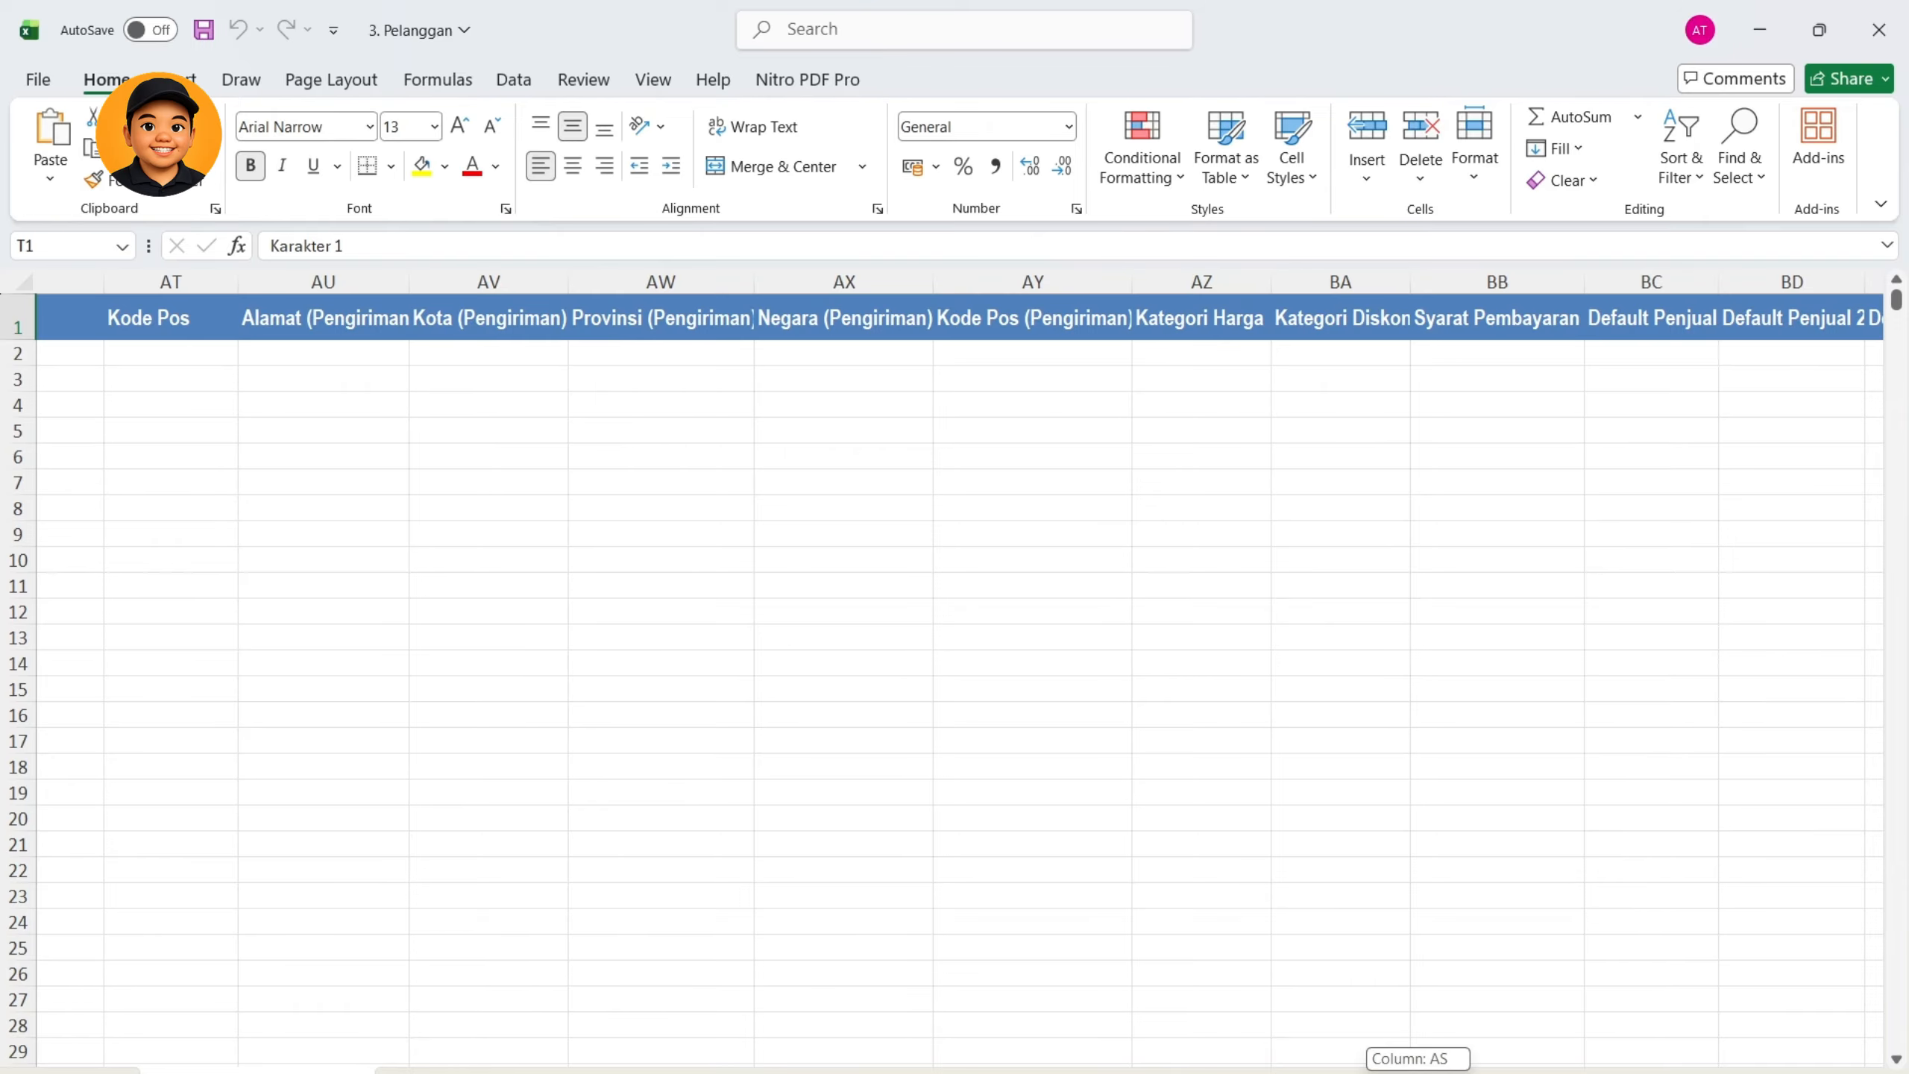
# Examine the default salesperson headers from Default Penjual 2 through Default Penjual 5
pyautogui.hscroll(1, 1045, 317)
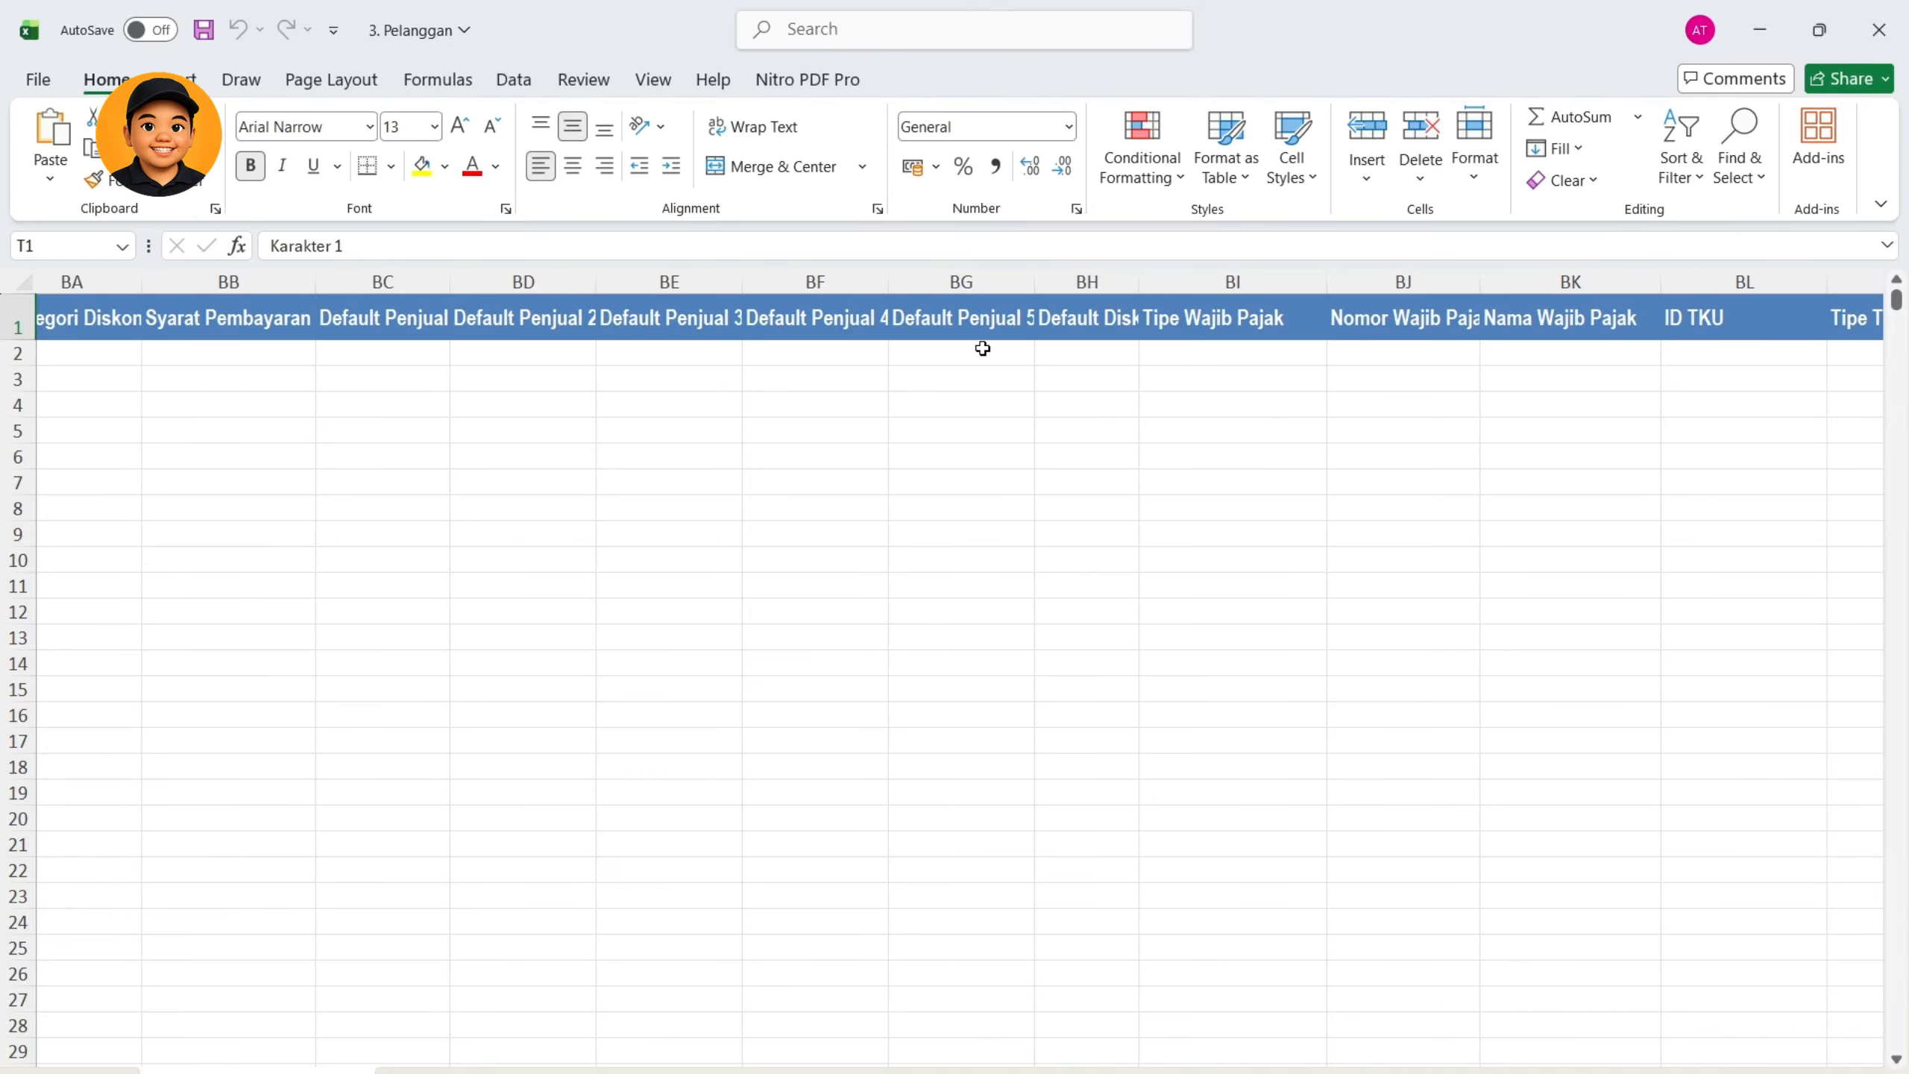
pyautogui.click(513, 337)
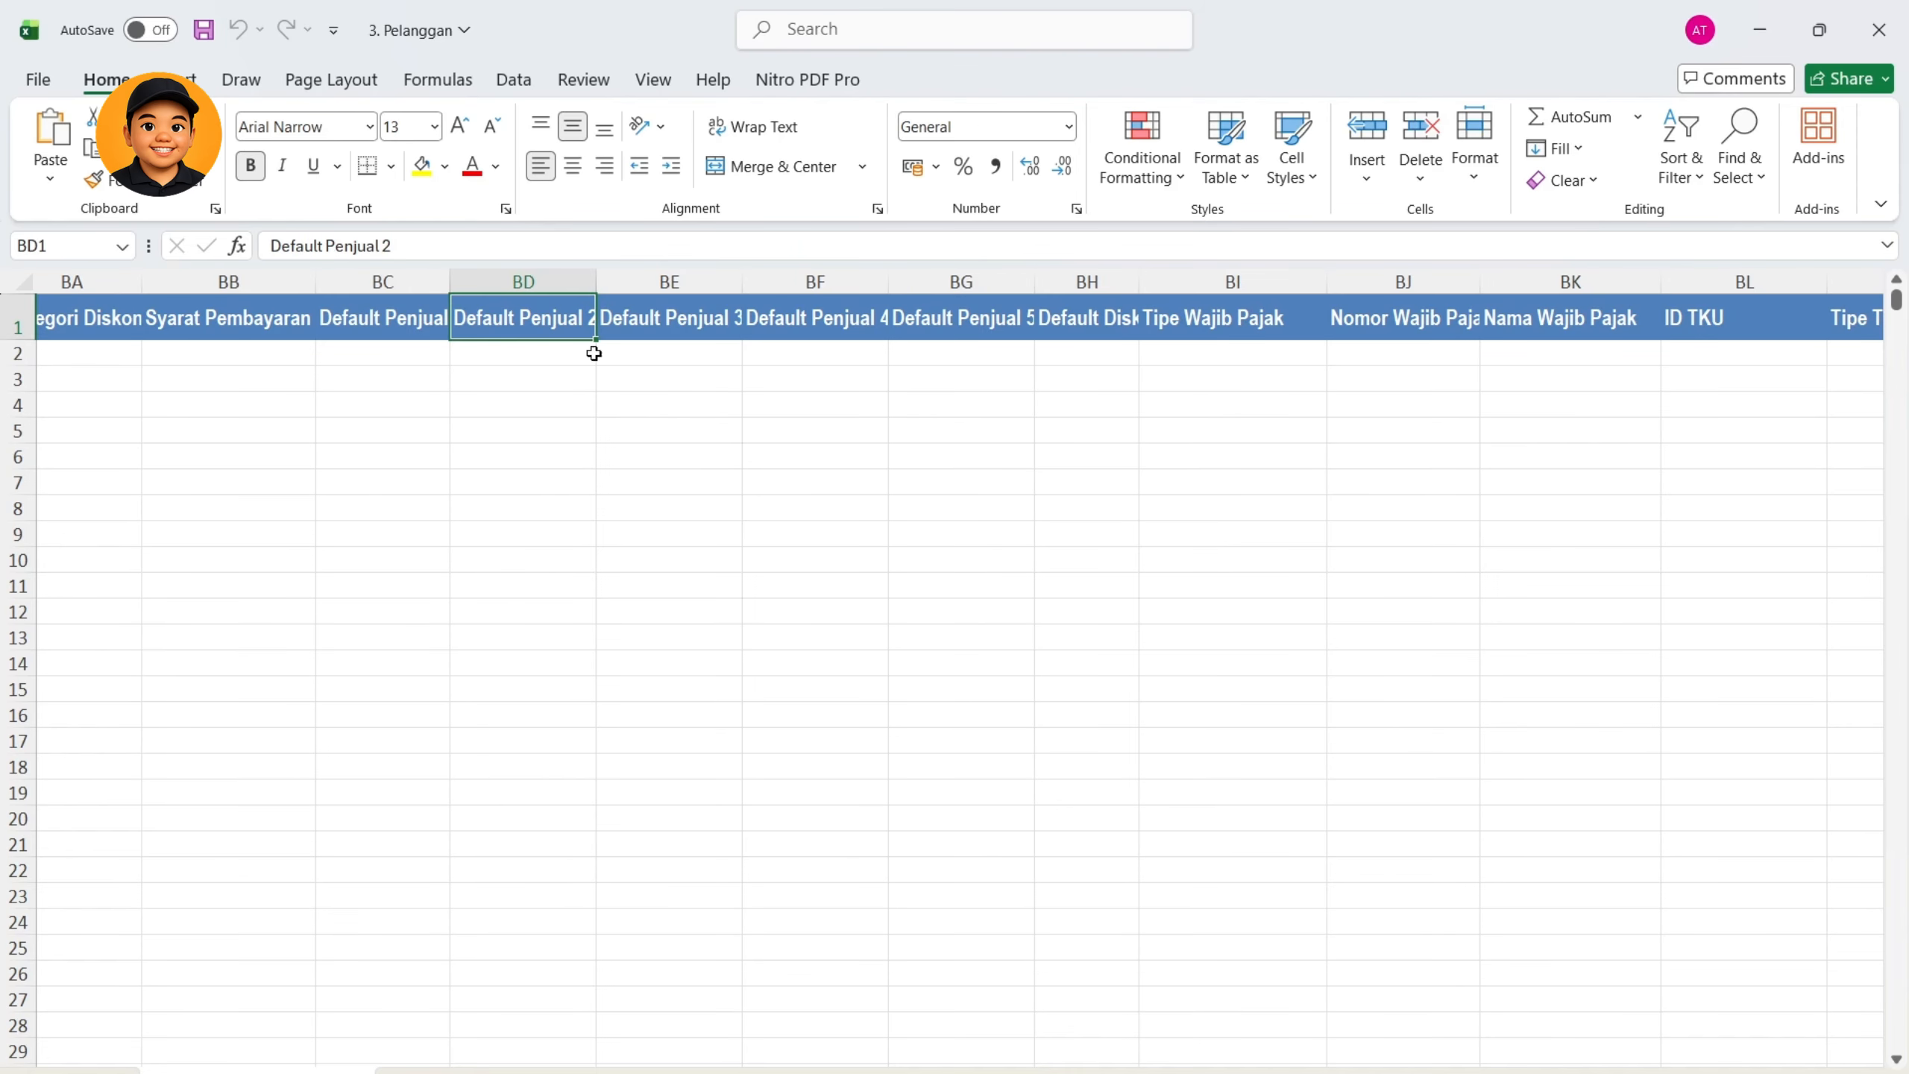
pyautogui.click(680, 325)
pyautogui.click(842, 324)
pyautogui.click(1017, 321)
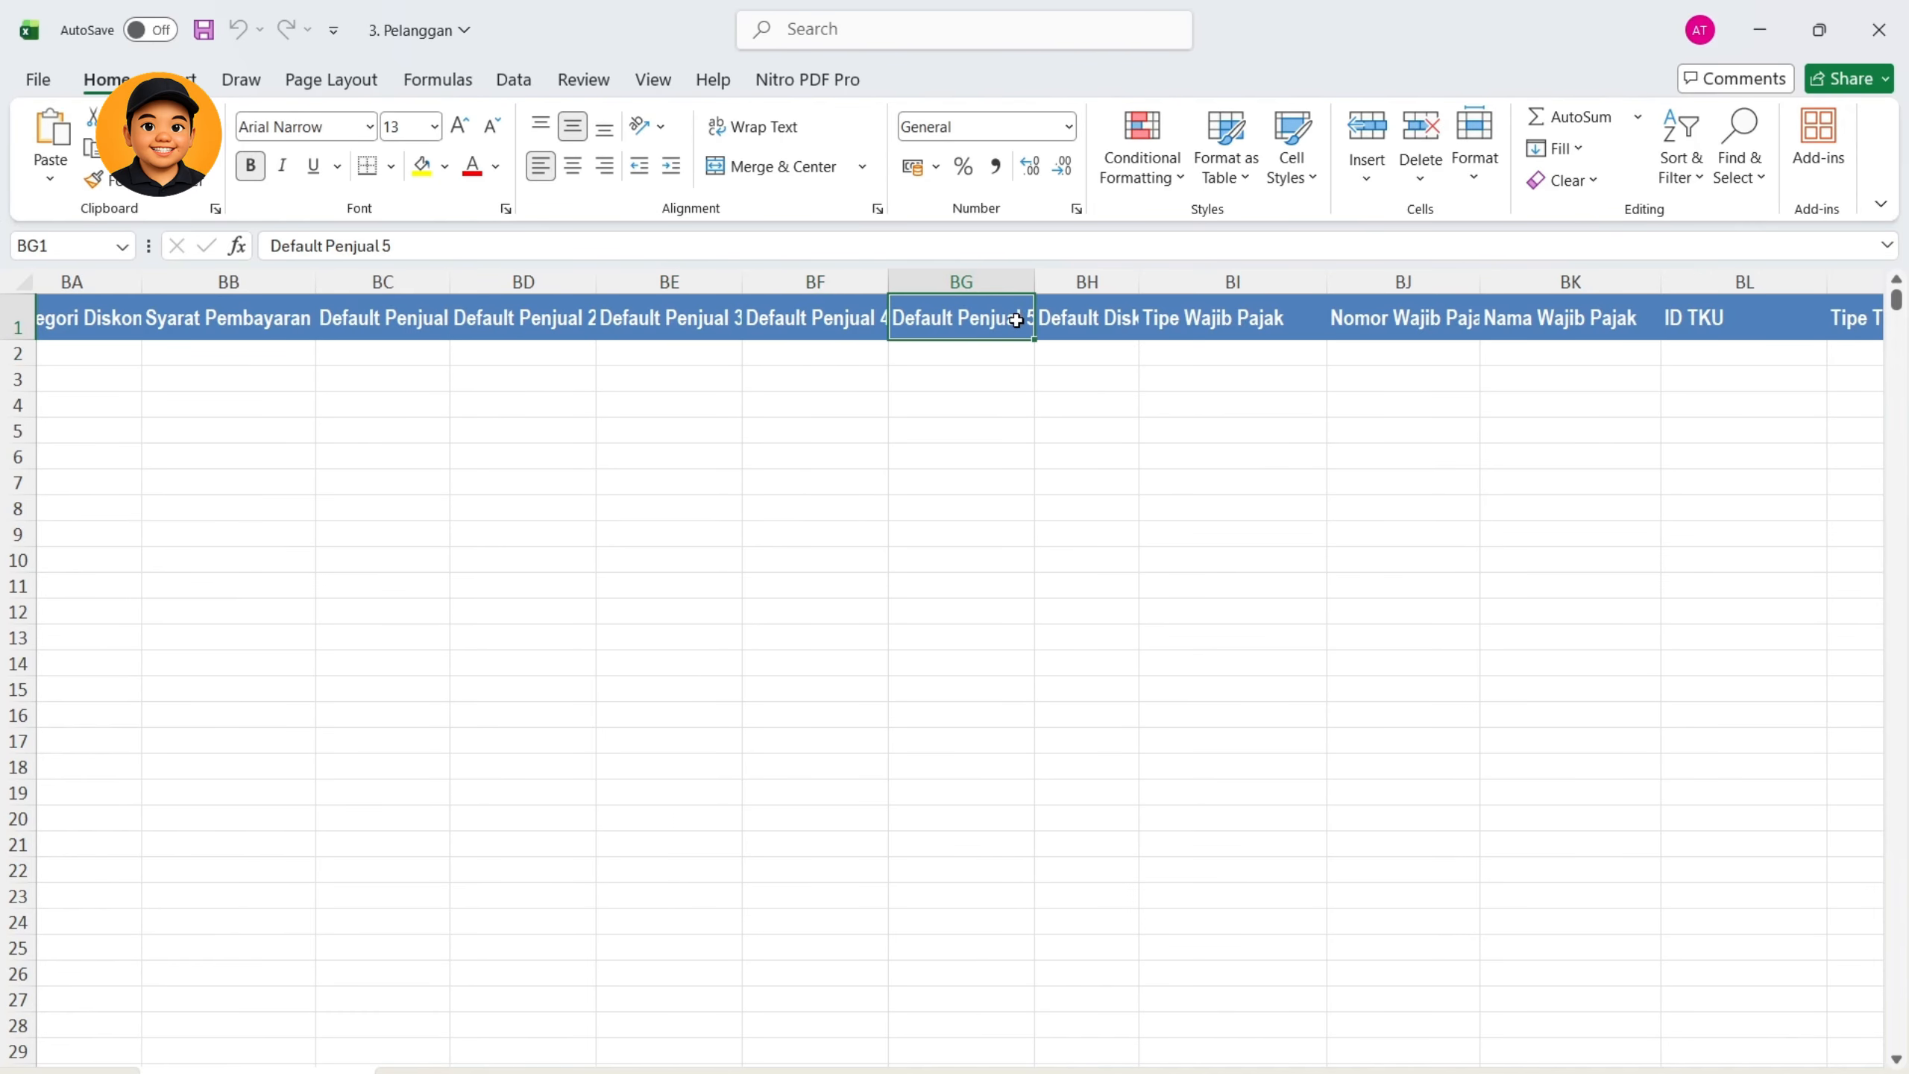
# Examine the default discount header followed by the Tipe Wajib Pajak and Nomor Wajib Pajak columns
pyautogui.click(1116, 317)
pyautogui.click(1314, 324)
pyautogui.click(1411, 328)
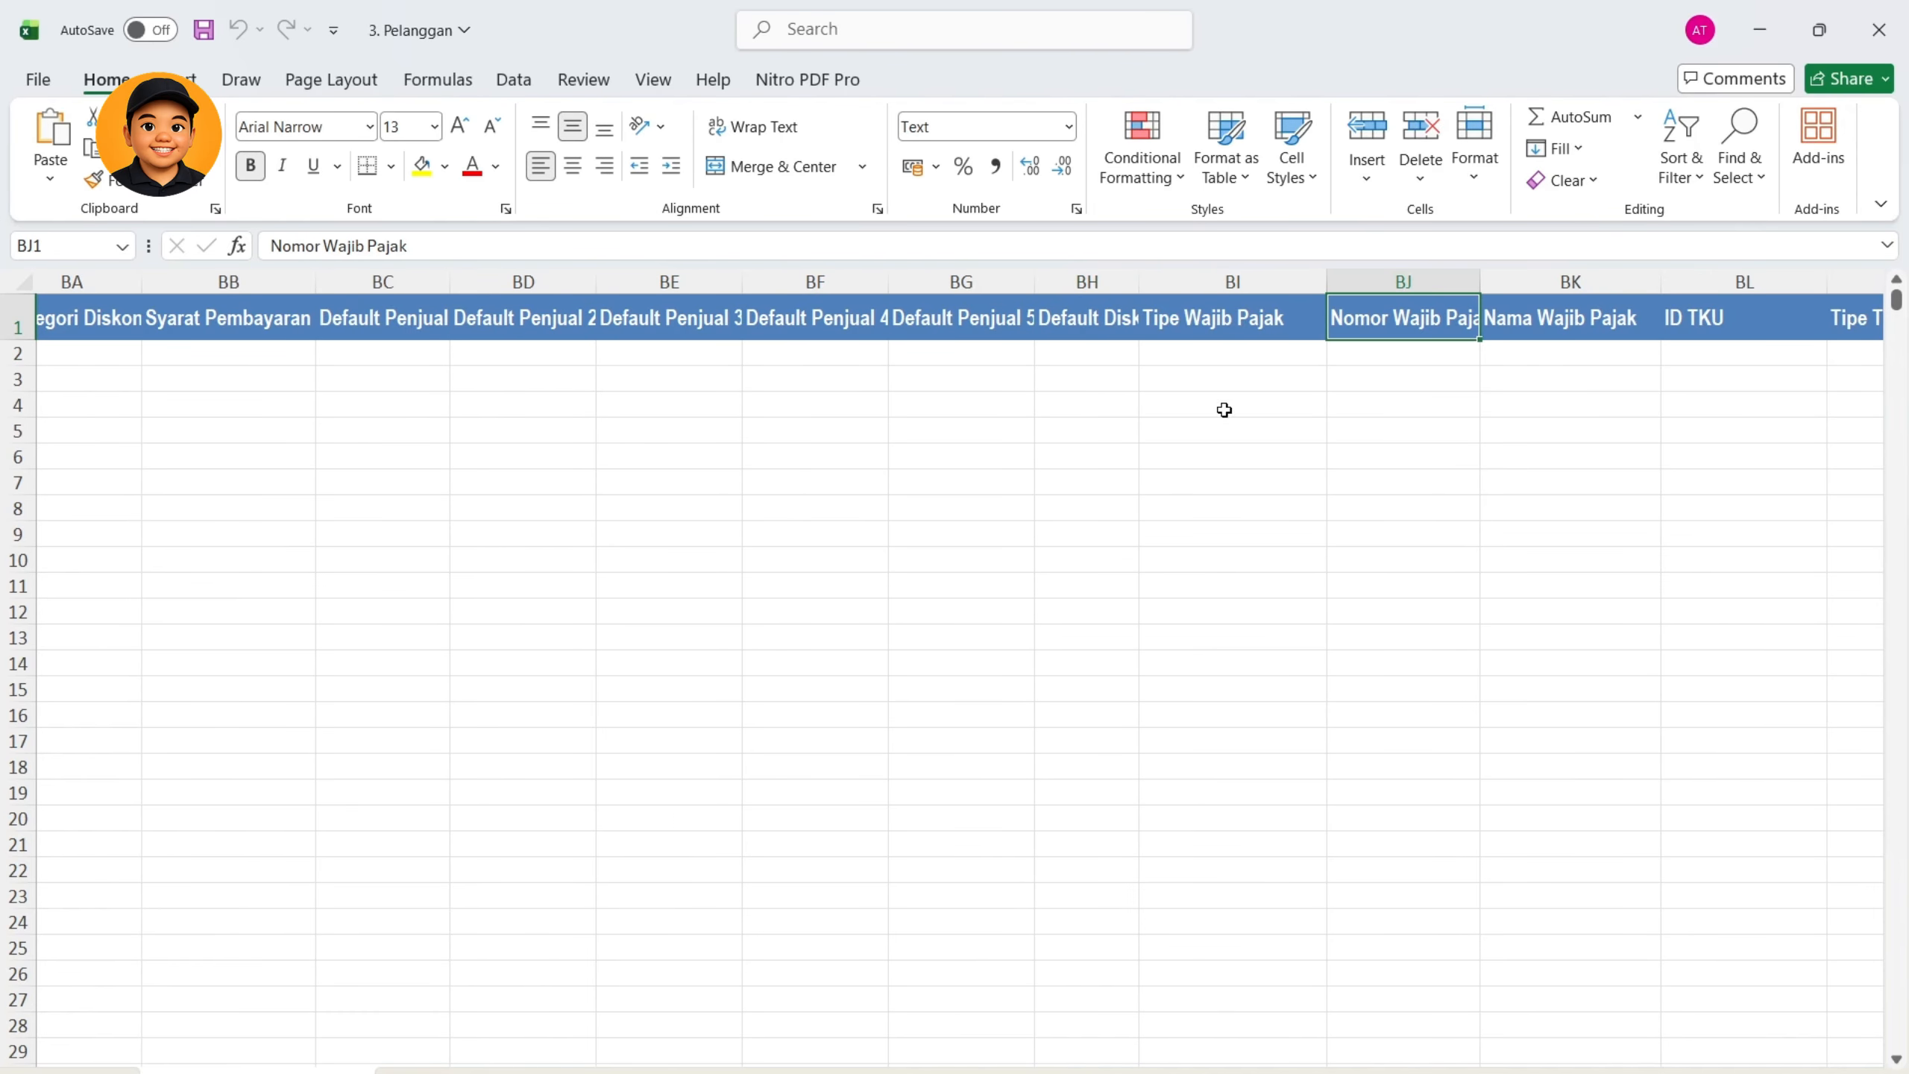
pyautogui.moveTo(1516, 1073); pyautogui.dragTo(1548, 1072)
# Consult the column explanation sheet for the allowed codes of Tipe Wajib Pajak, Tipe Transaksi and Detail Transaksi
pyautogui.click(443, 1072)
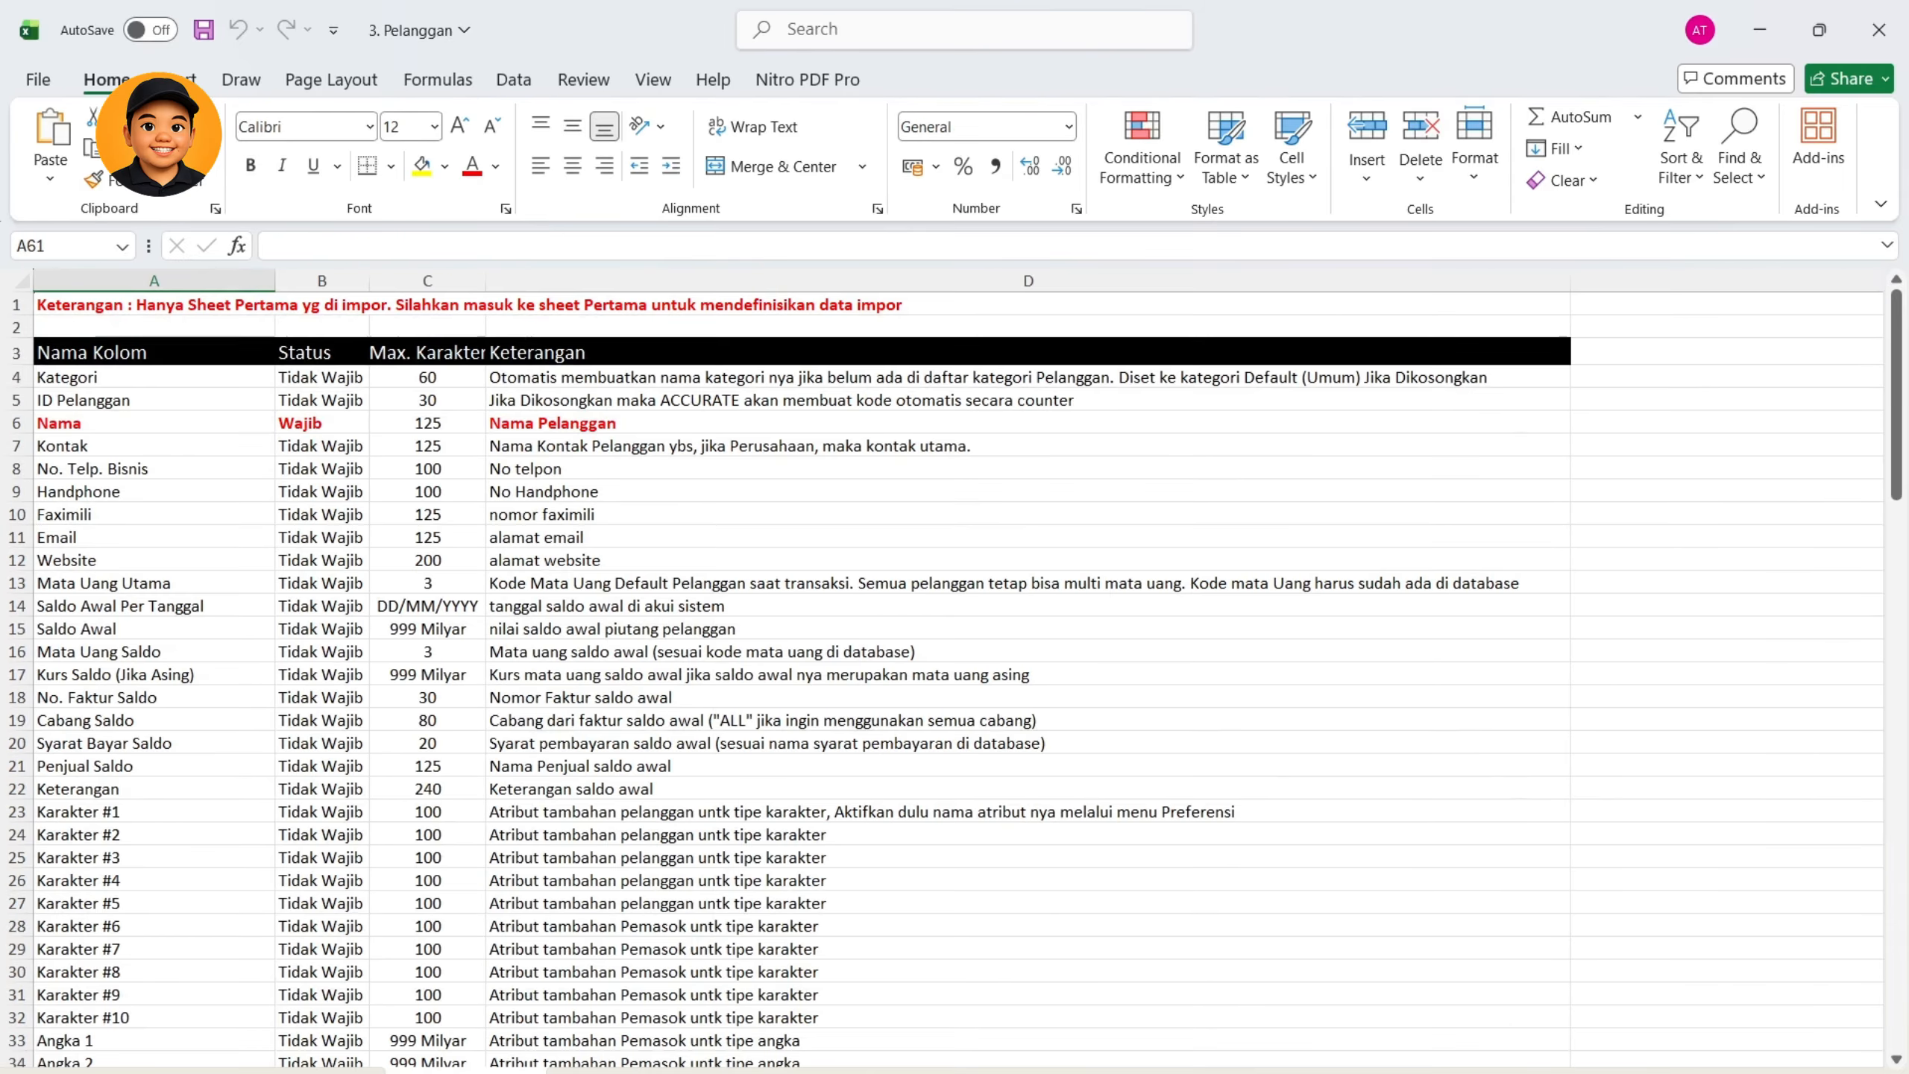
pyautogui.scroll(-2, 1556, 805)
pyautogui.moveTo(1906, 436); pyautogui.dragTo(1899, 727)
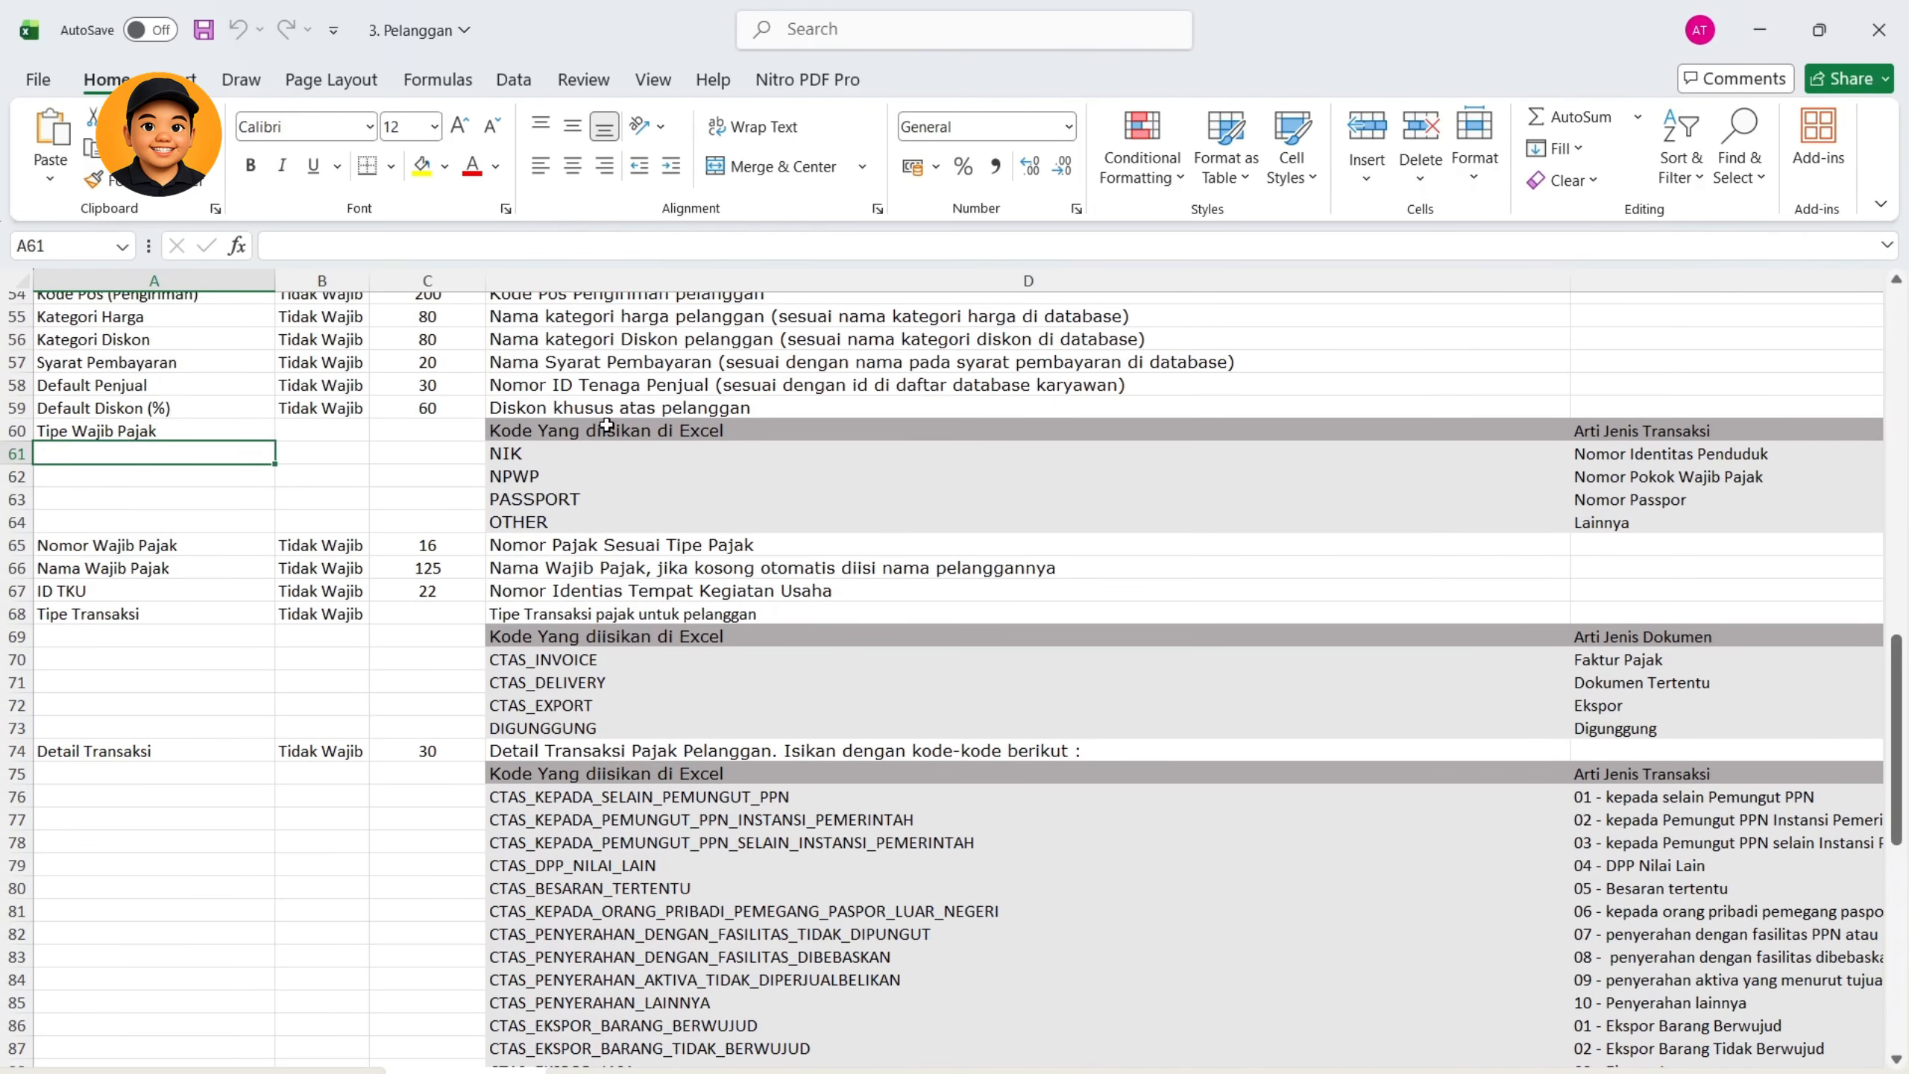
pyautogui.scroll(-2, 571, 723)
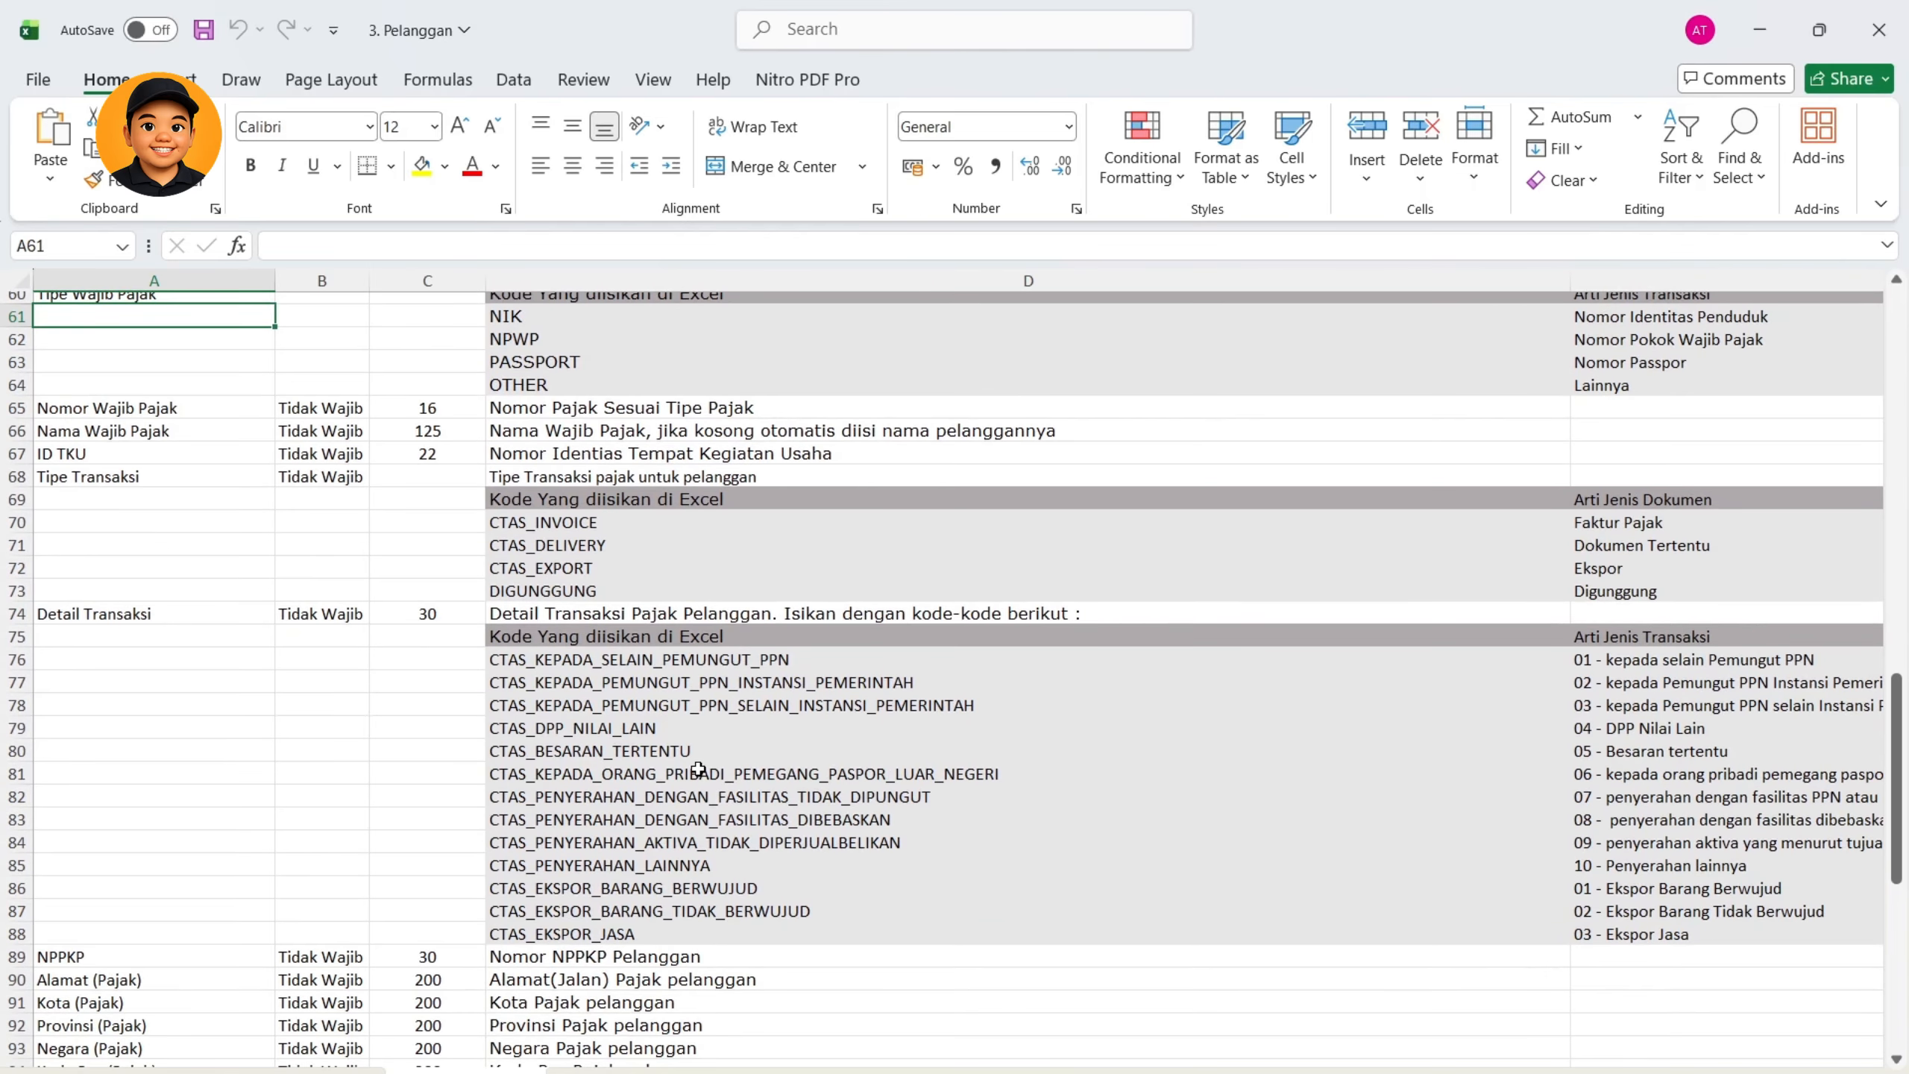
# Return to the customer data sheet and review the remaining columns from the tax address fields through Gudang Default
pyautogui.click(337, 1072)
pyautogui.moveTo(1569, 1072); pyautogui.dragTo(1630, 1072)
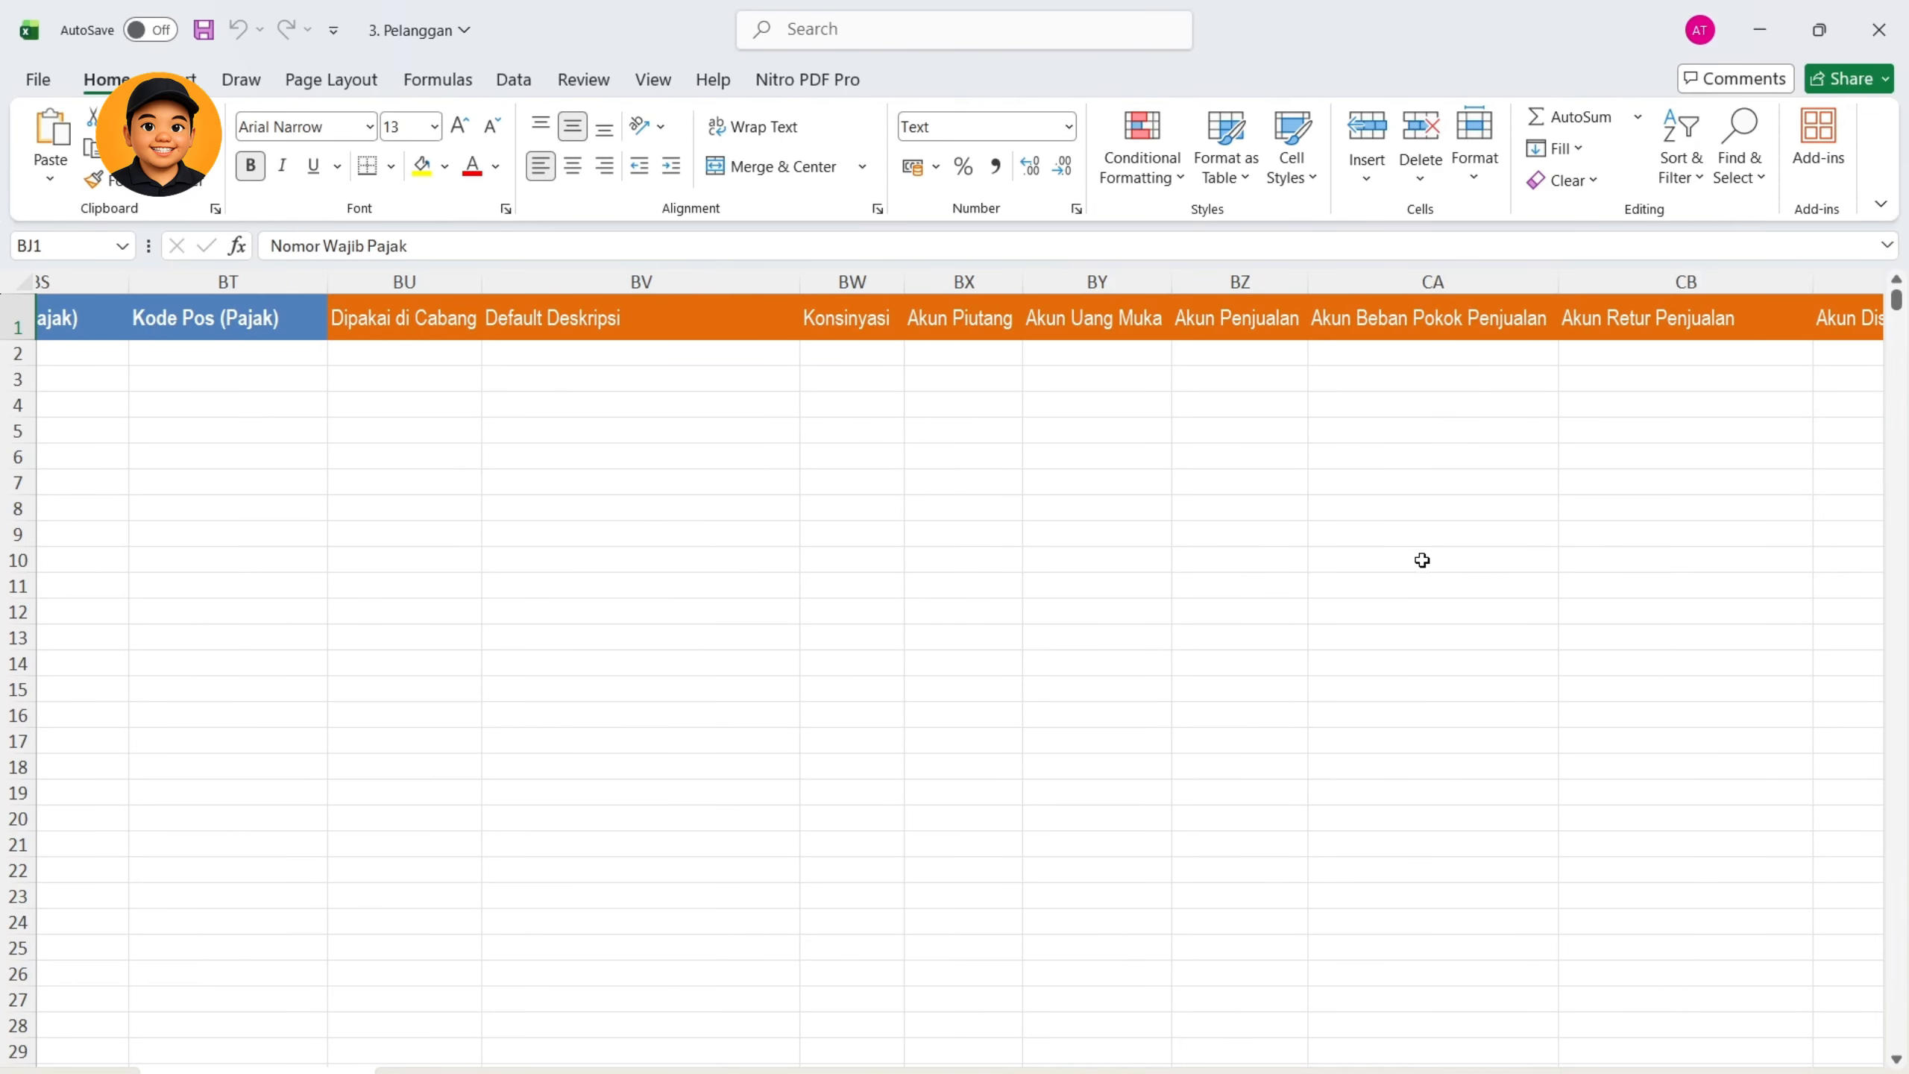
pyautogui.moveTo(1702, 1072); pyautogui.dragTo(1705, 1072)
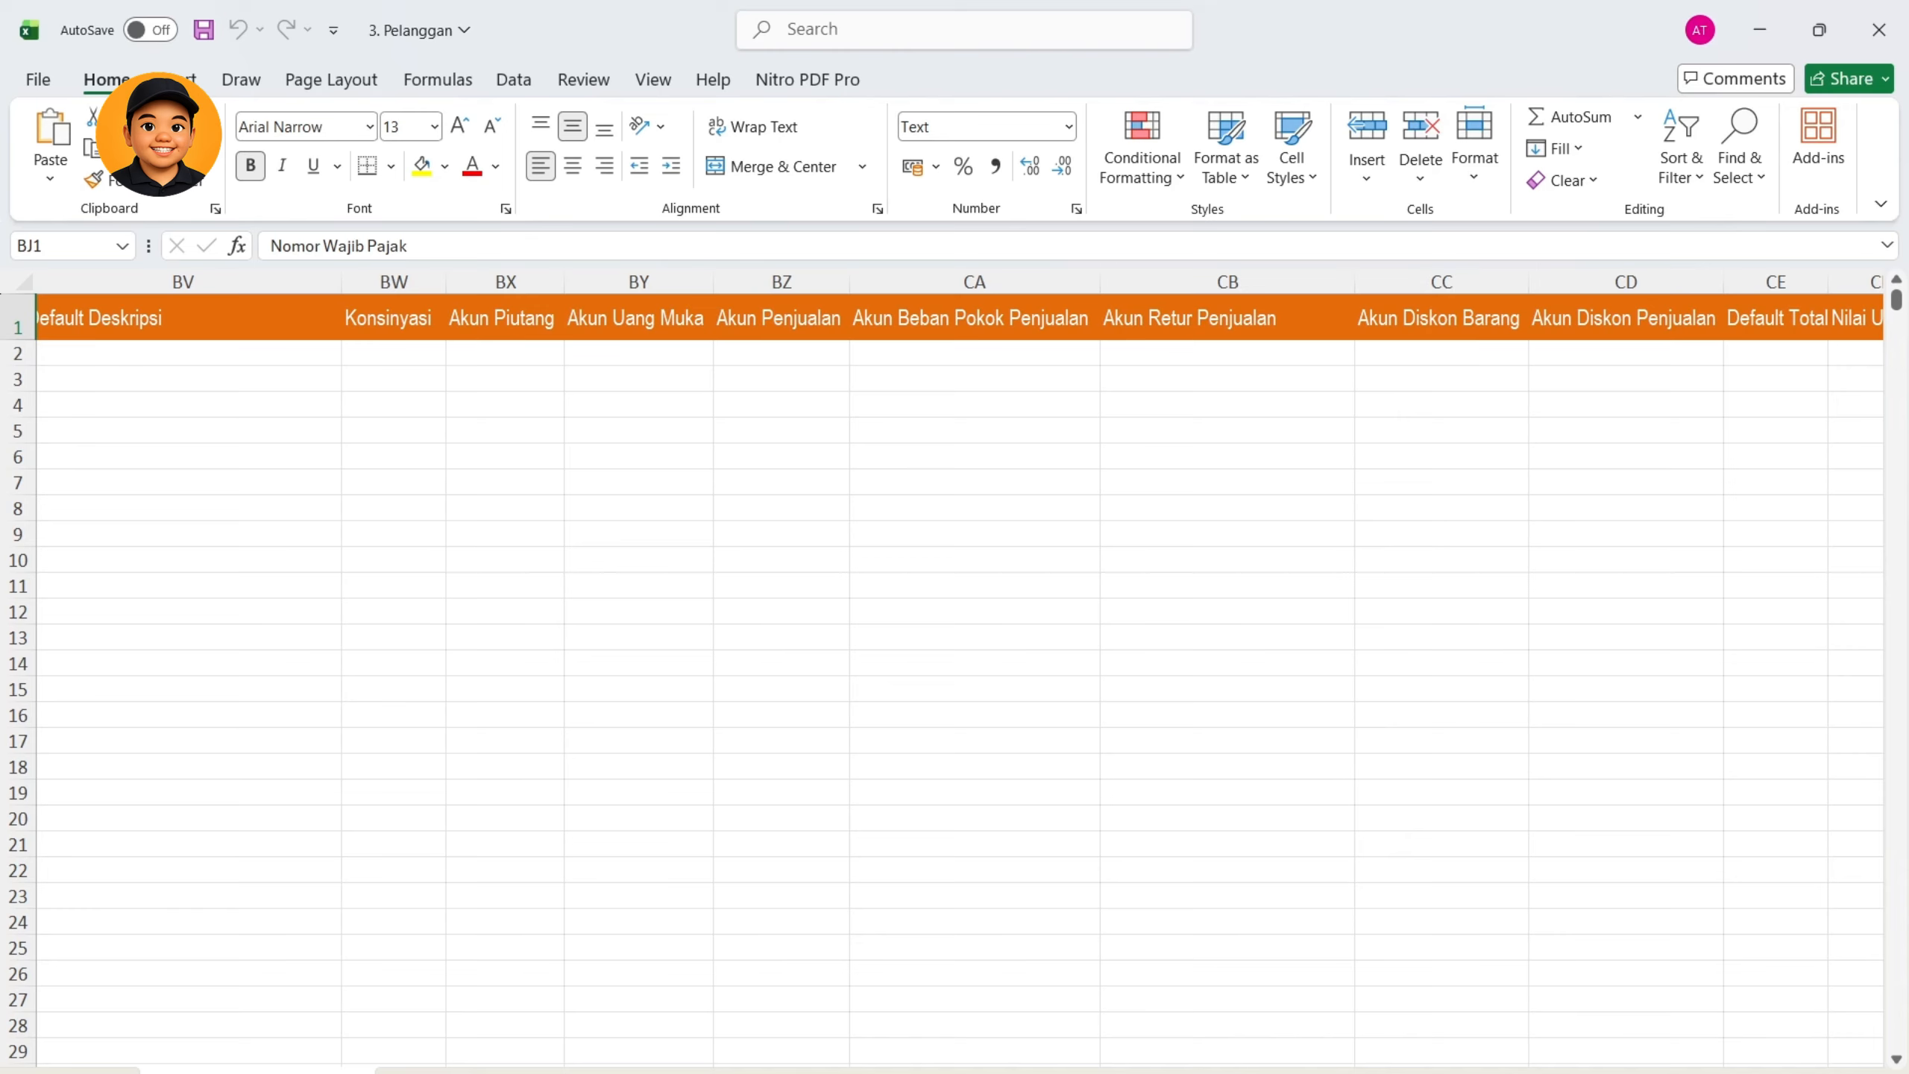
pyautogui.moveTo(1704, 1072); pyautogui.dragTo(1712, 1073)
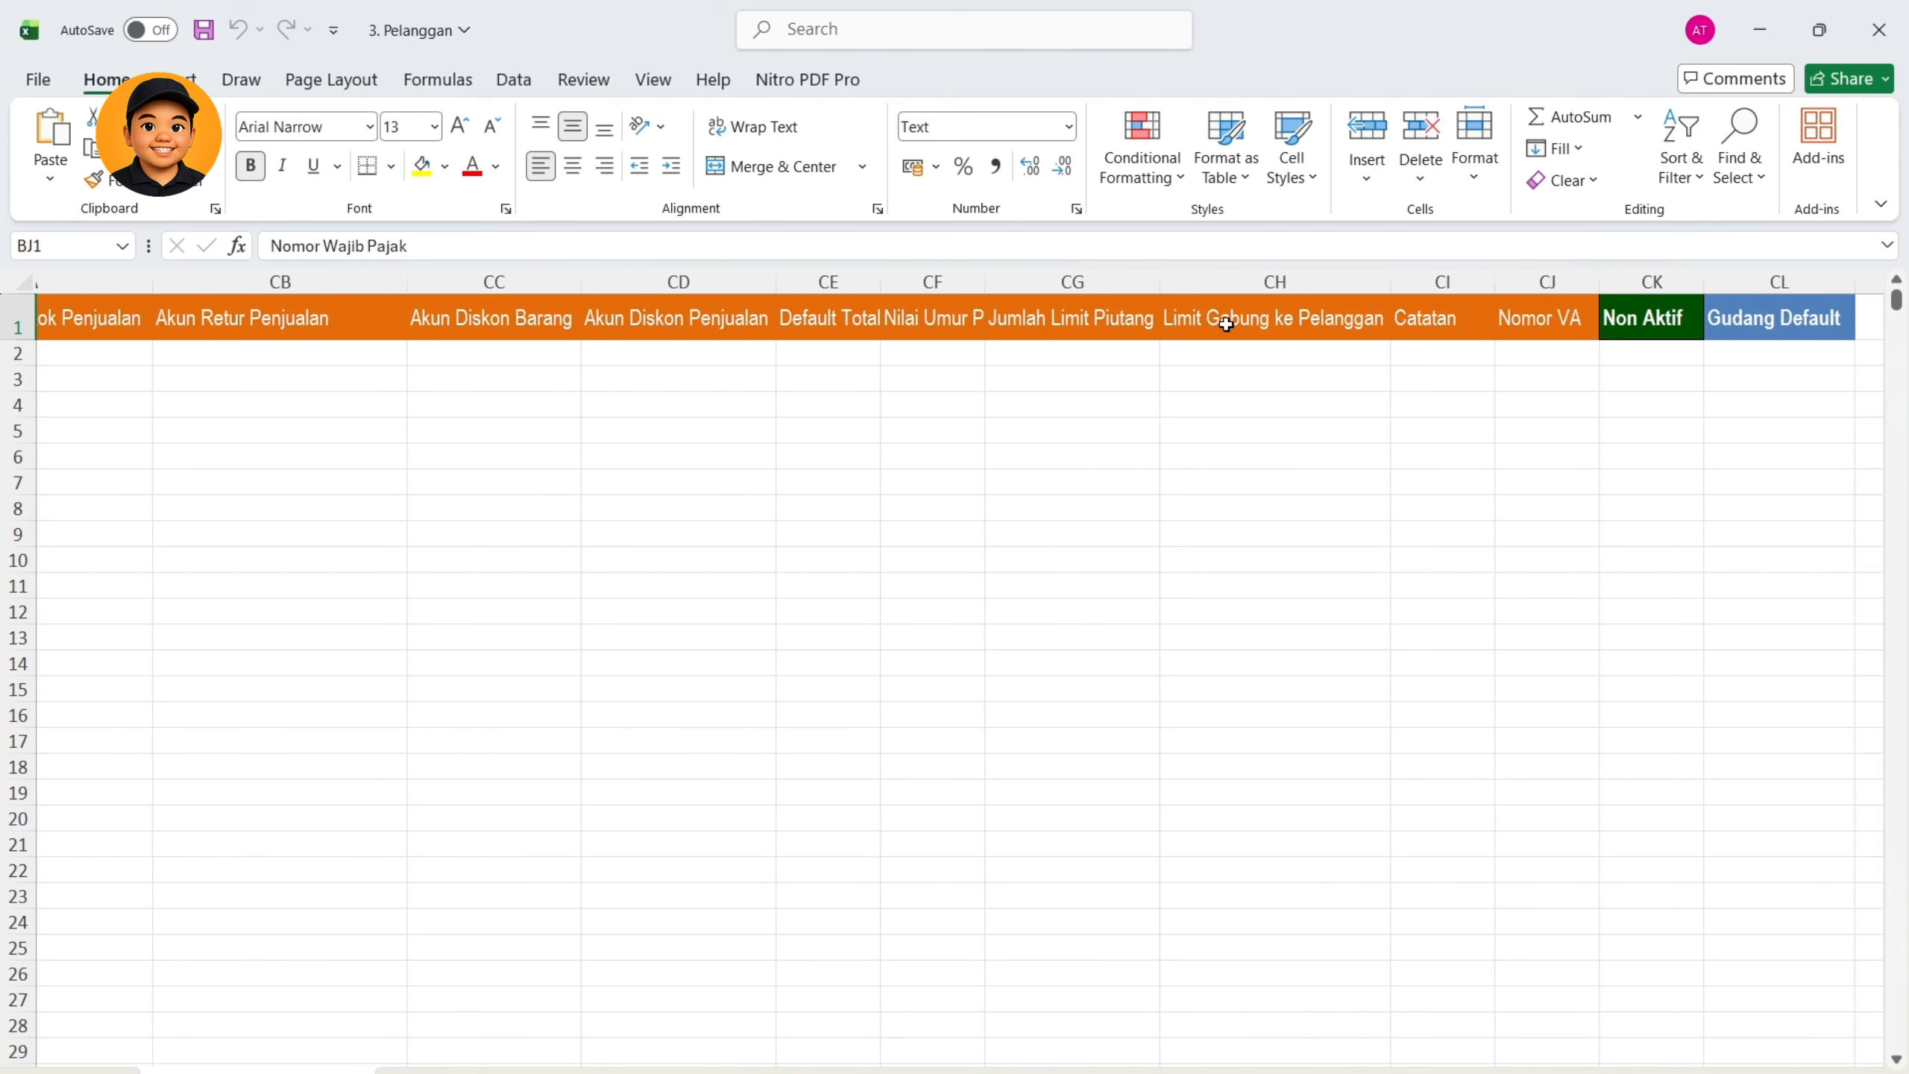
# Examine the Jumlah Limit Piutang and Limit Gabung ke Pelanggan headers, followed by the Gudang Default and Non Aktif columns
pyautogui.click(954, 329)
pyautogui.click(1036, 329)
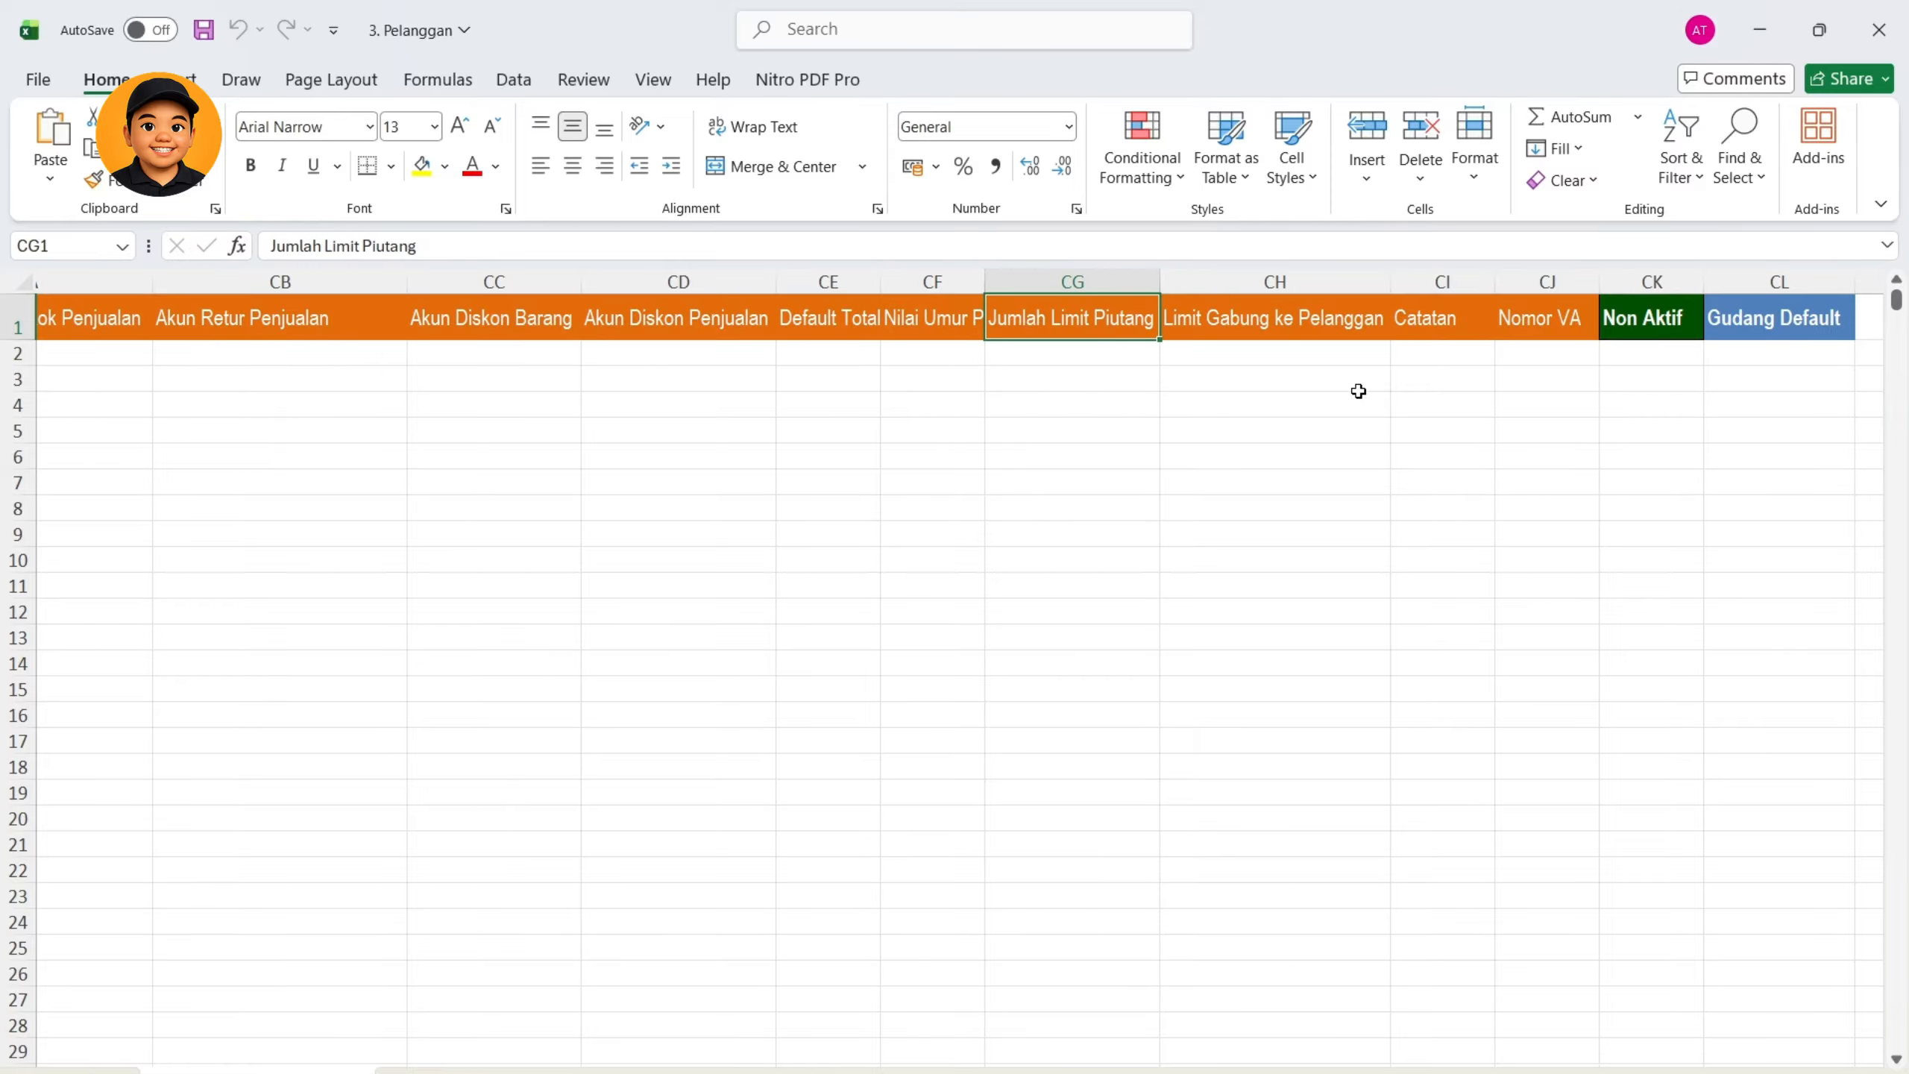
pyautogui.click(1301, 331)
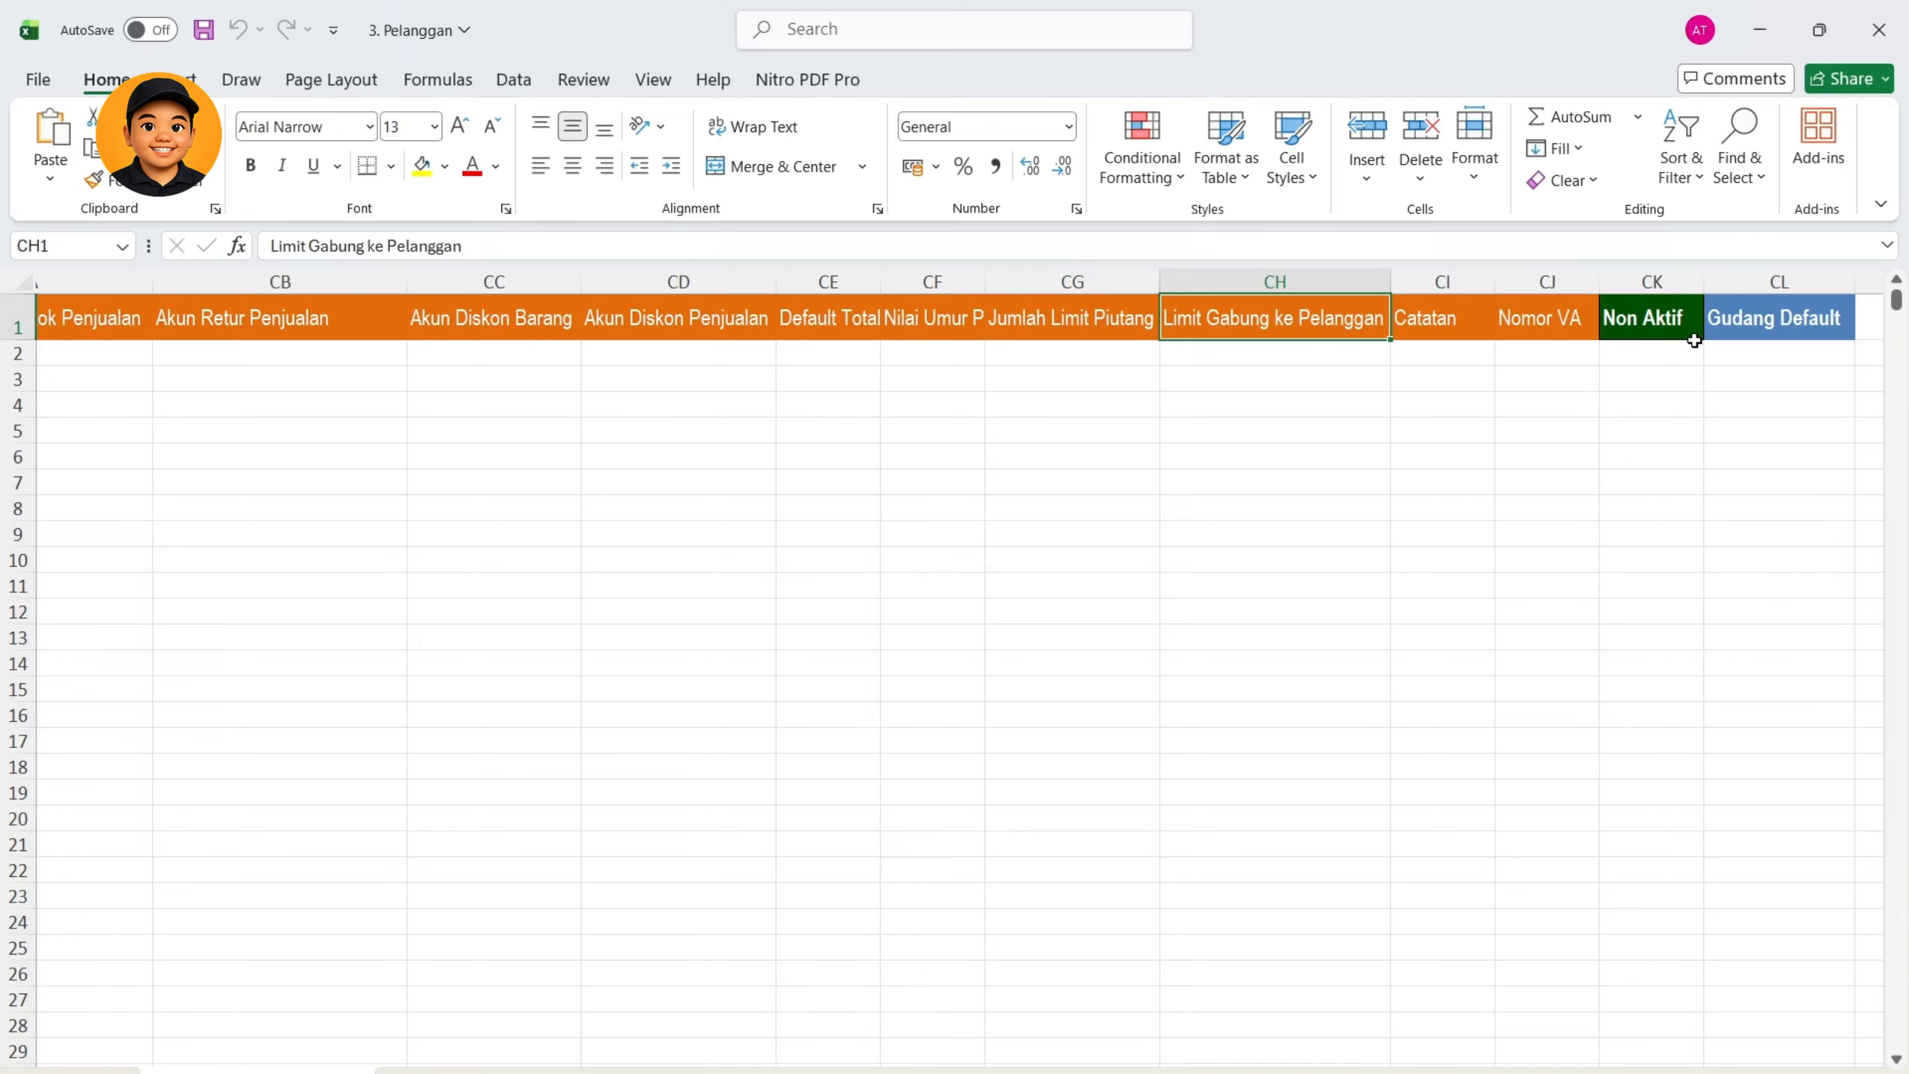
pyautogui.click(1721, 331)
pyautogui.click(1630, 352)
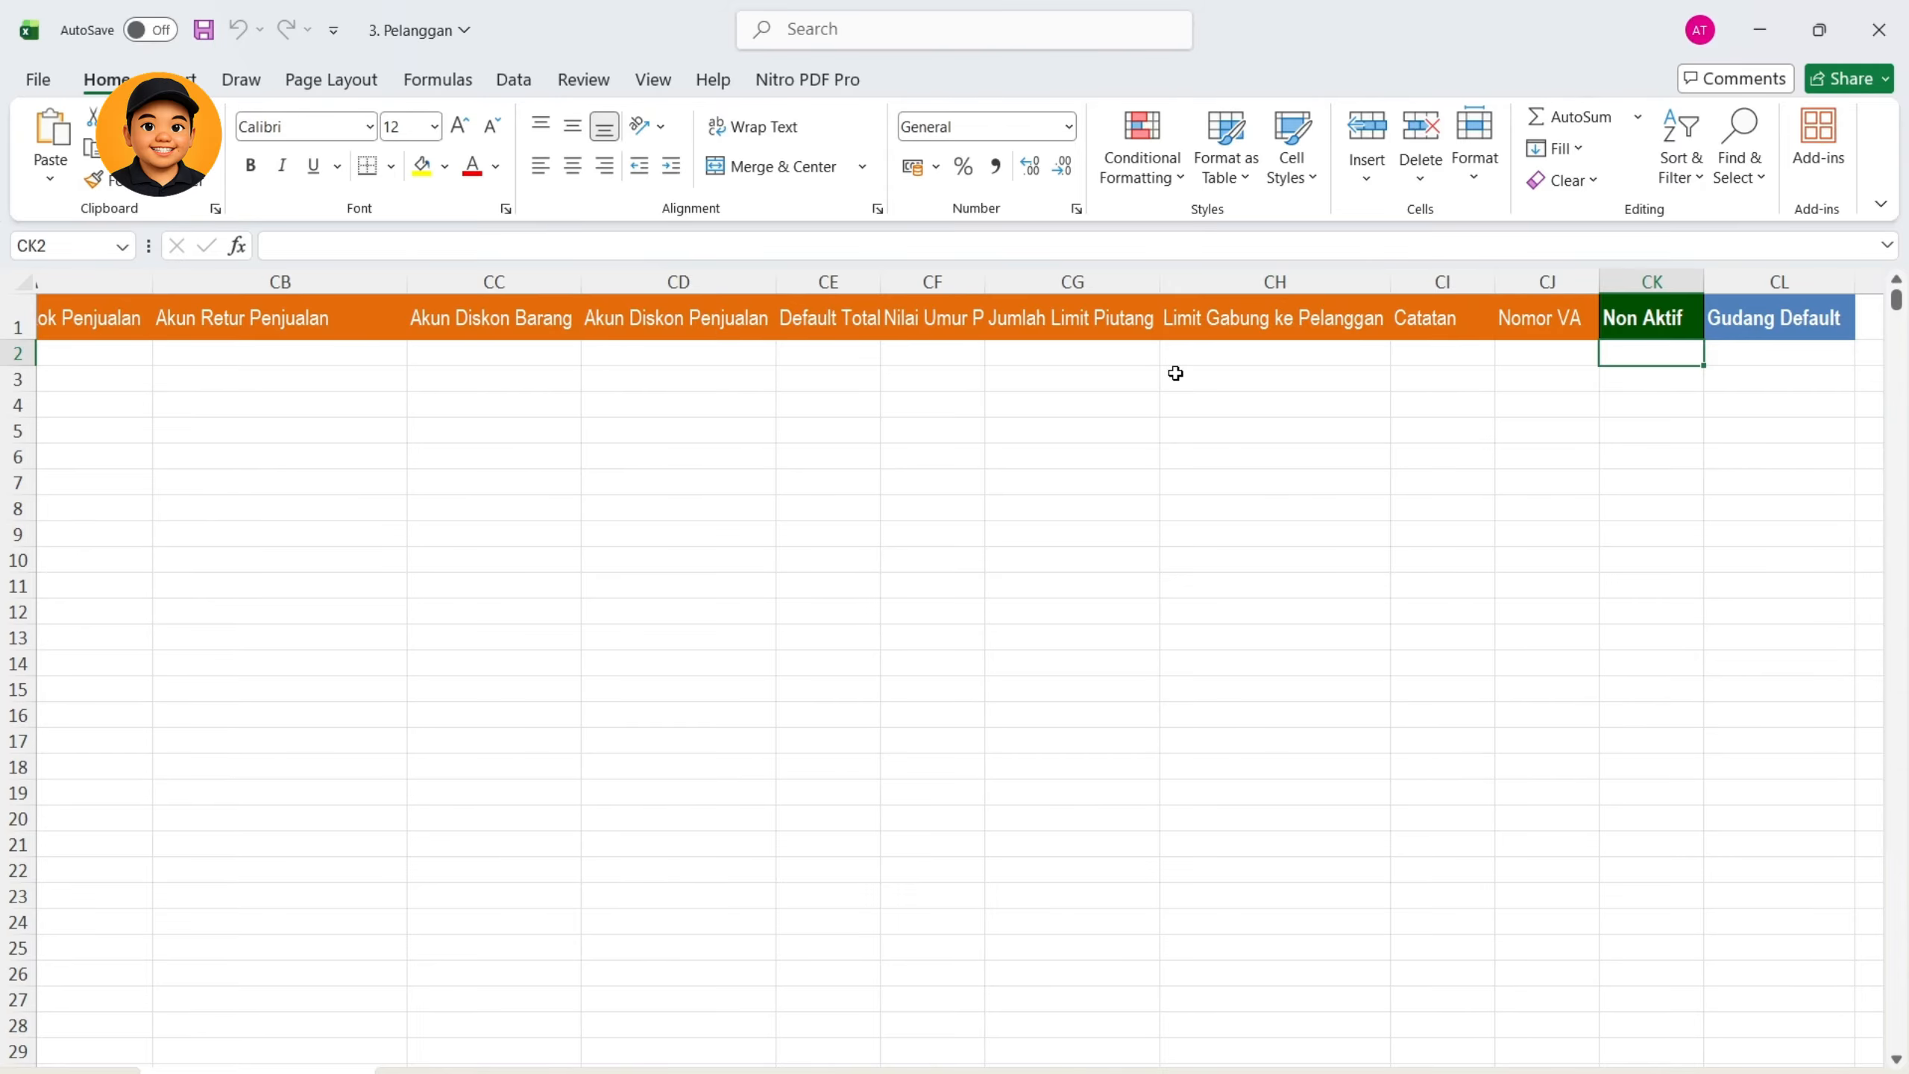
# Go back to the first columns of the customer sheet and save the 3. Pelanggan workbook
pyautogui.click(889, 419)
pyautogui.hscroll(-20, 890, 419)
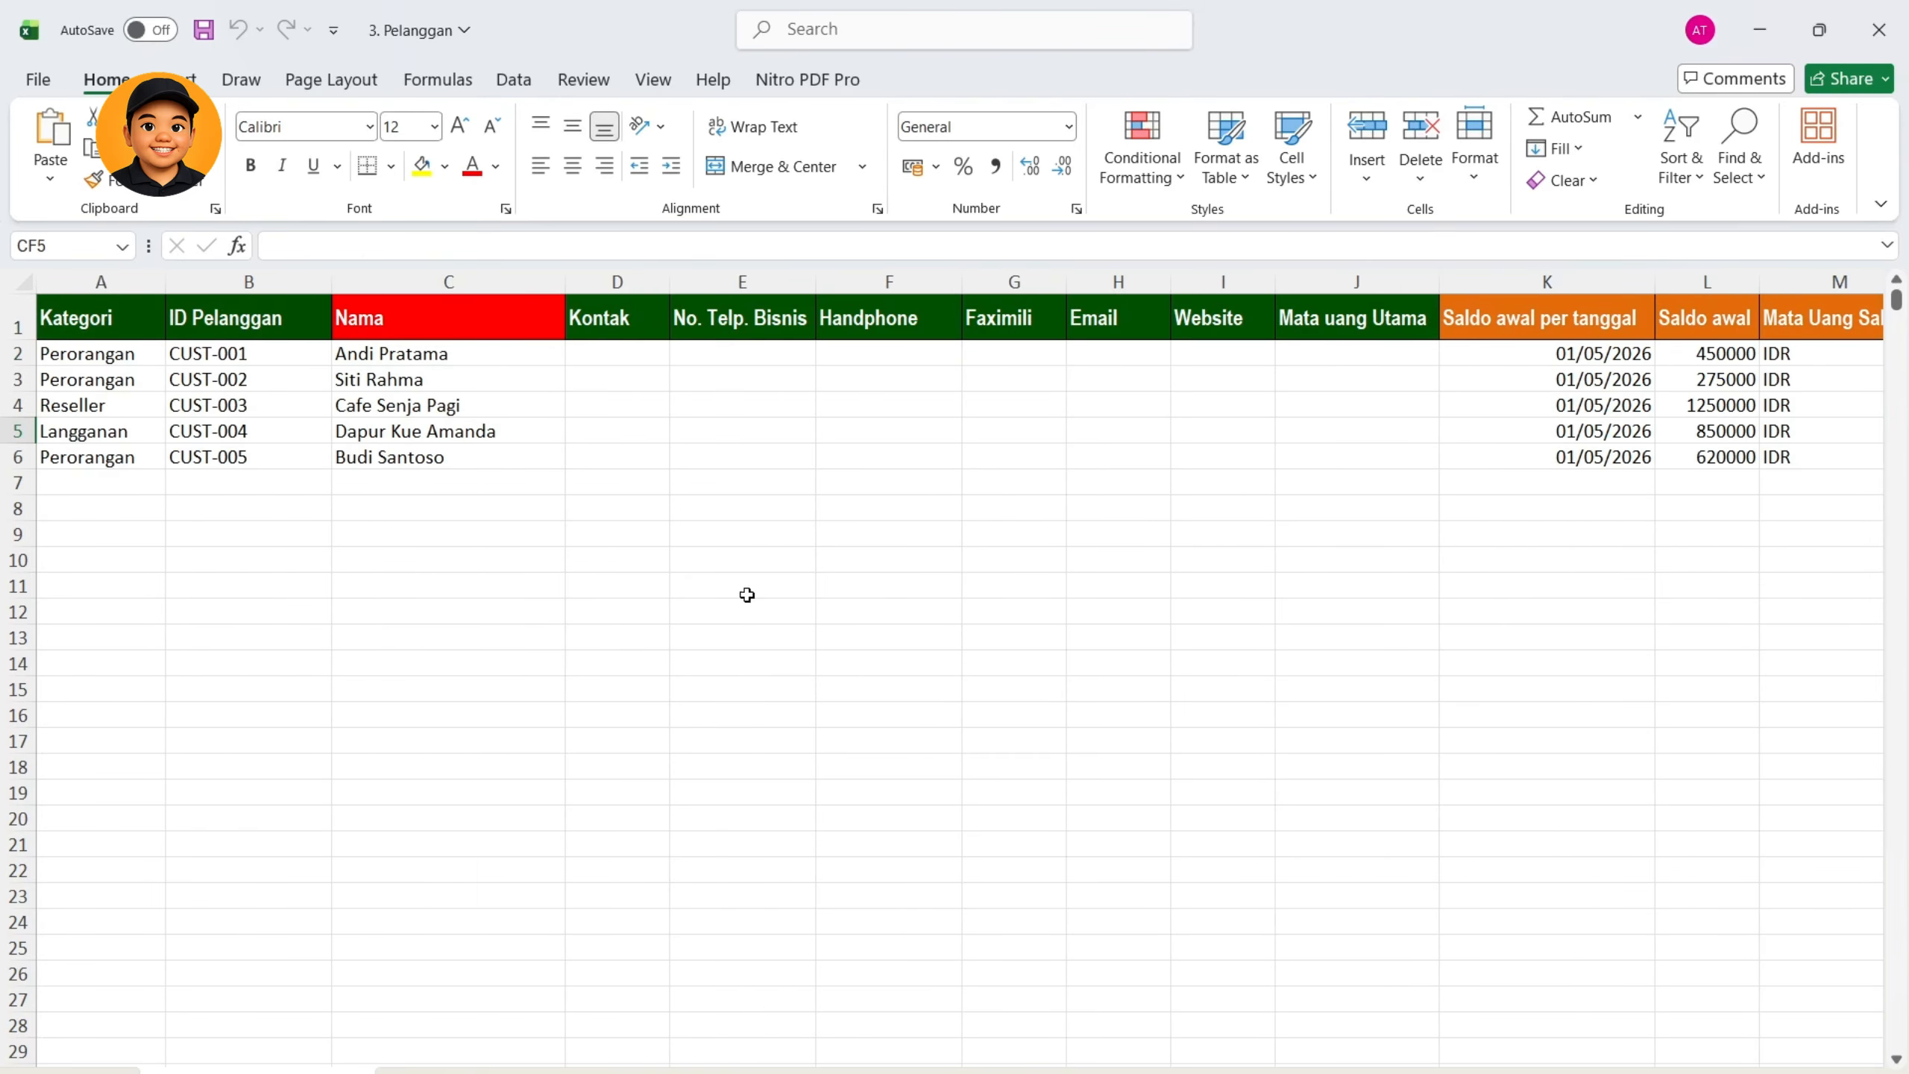
pyautogui.click(864, 407)
pyautogui.hotkey('ctrl', 's')
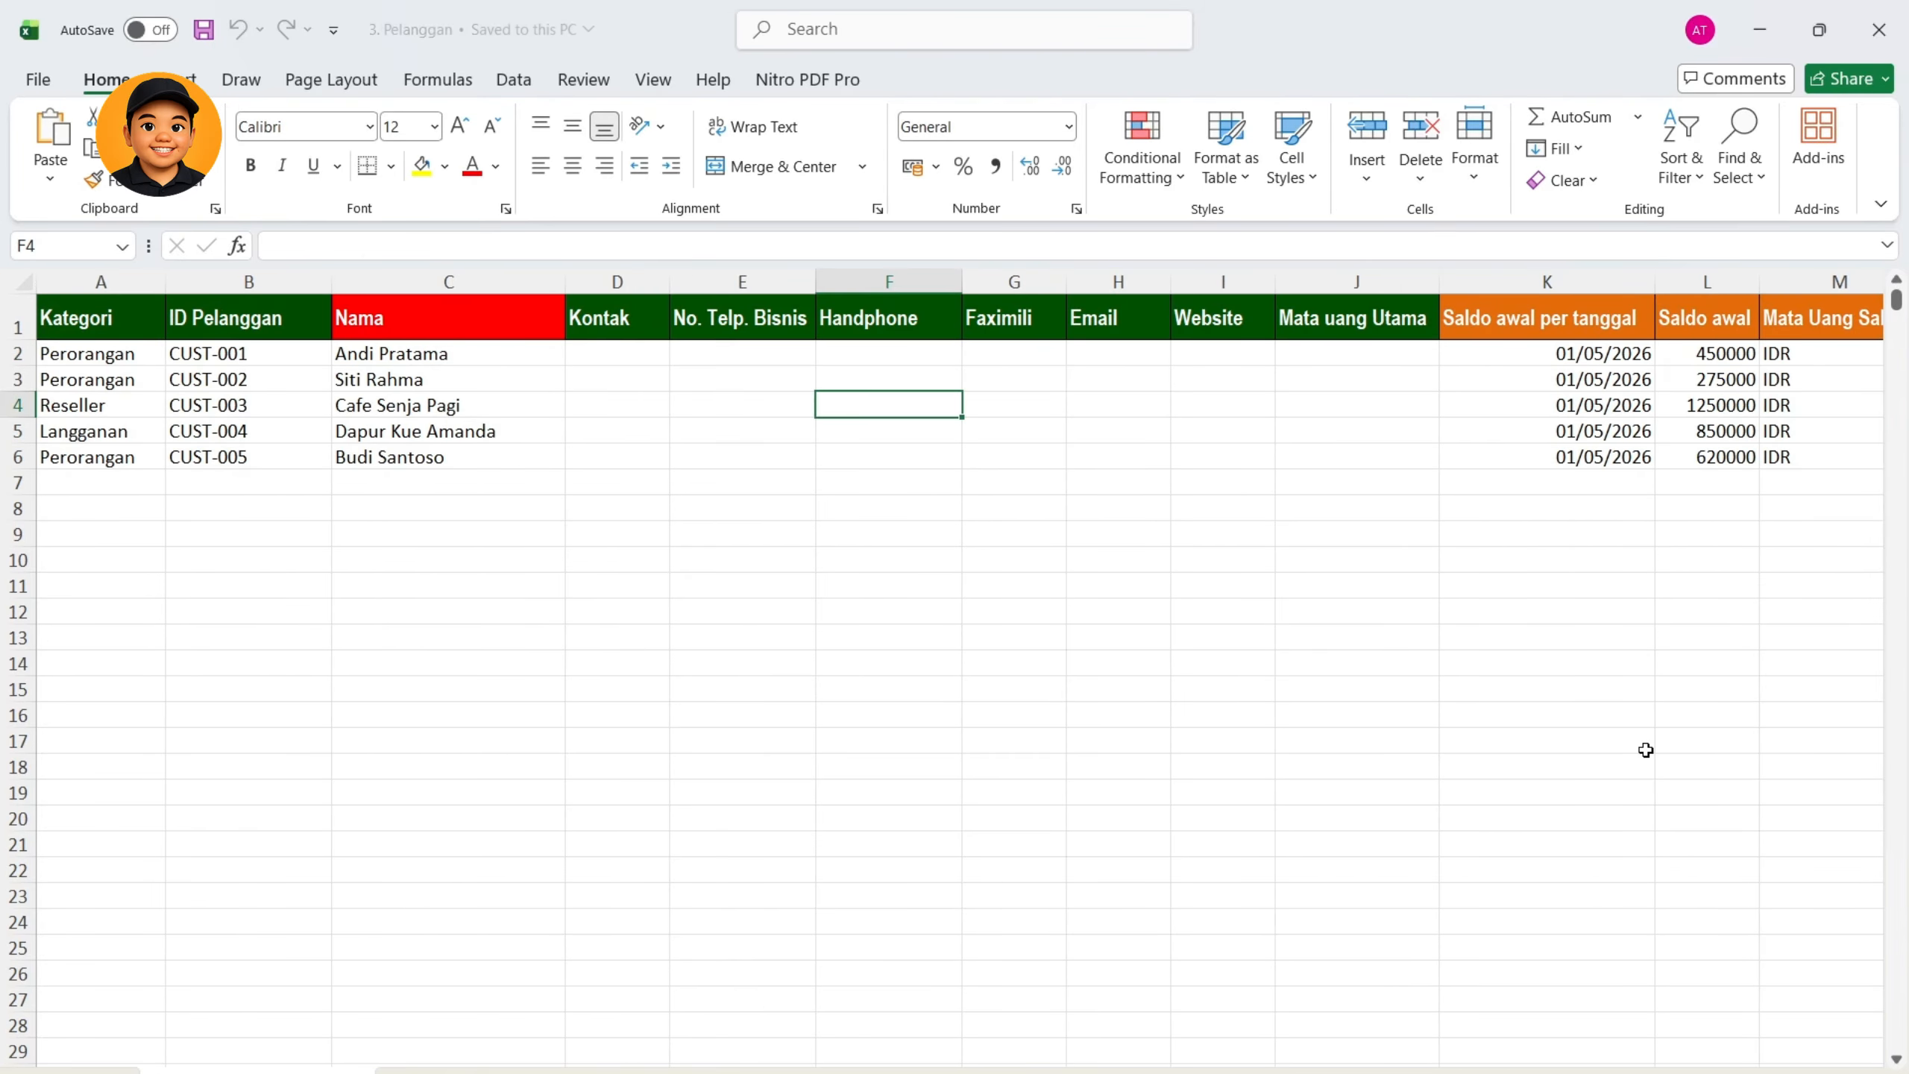
# Switch to Accurate Online in the browser and close the open Syarat Pembayaran and Pelanggan pages
pyautogui.hotkey('alt', 'Tab')
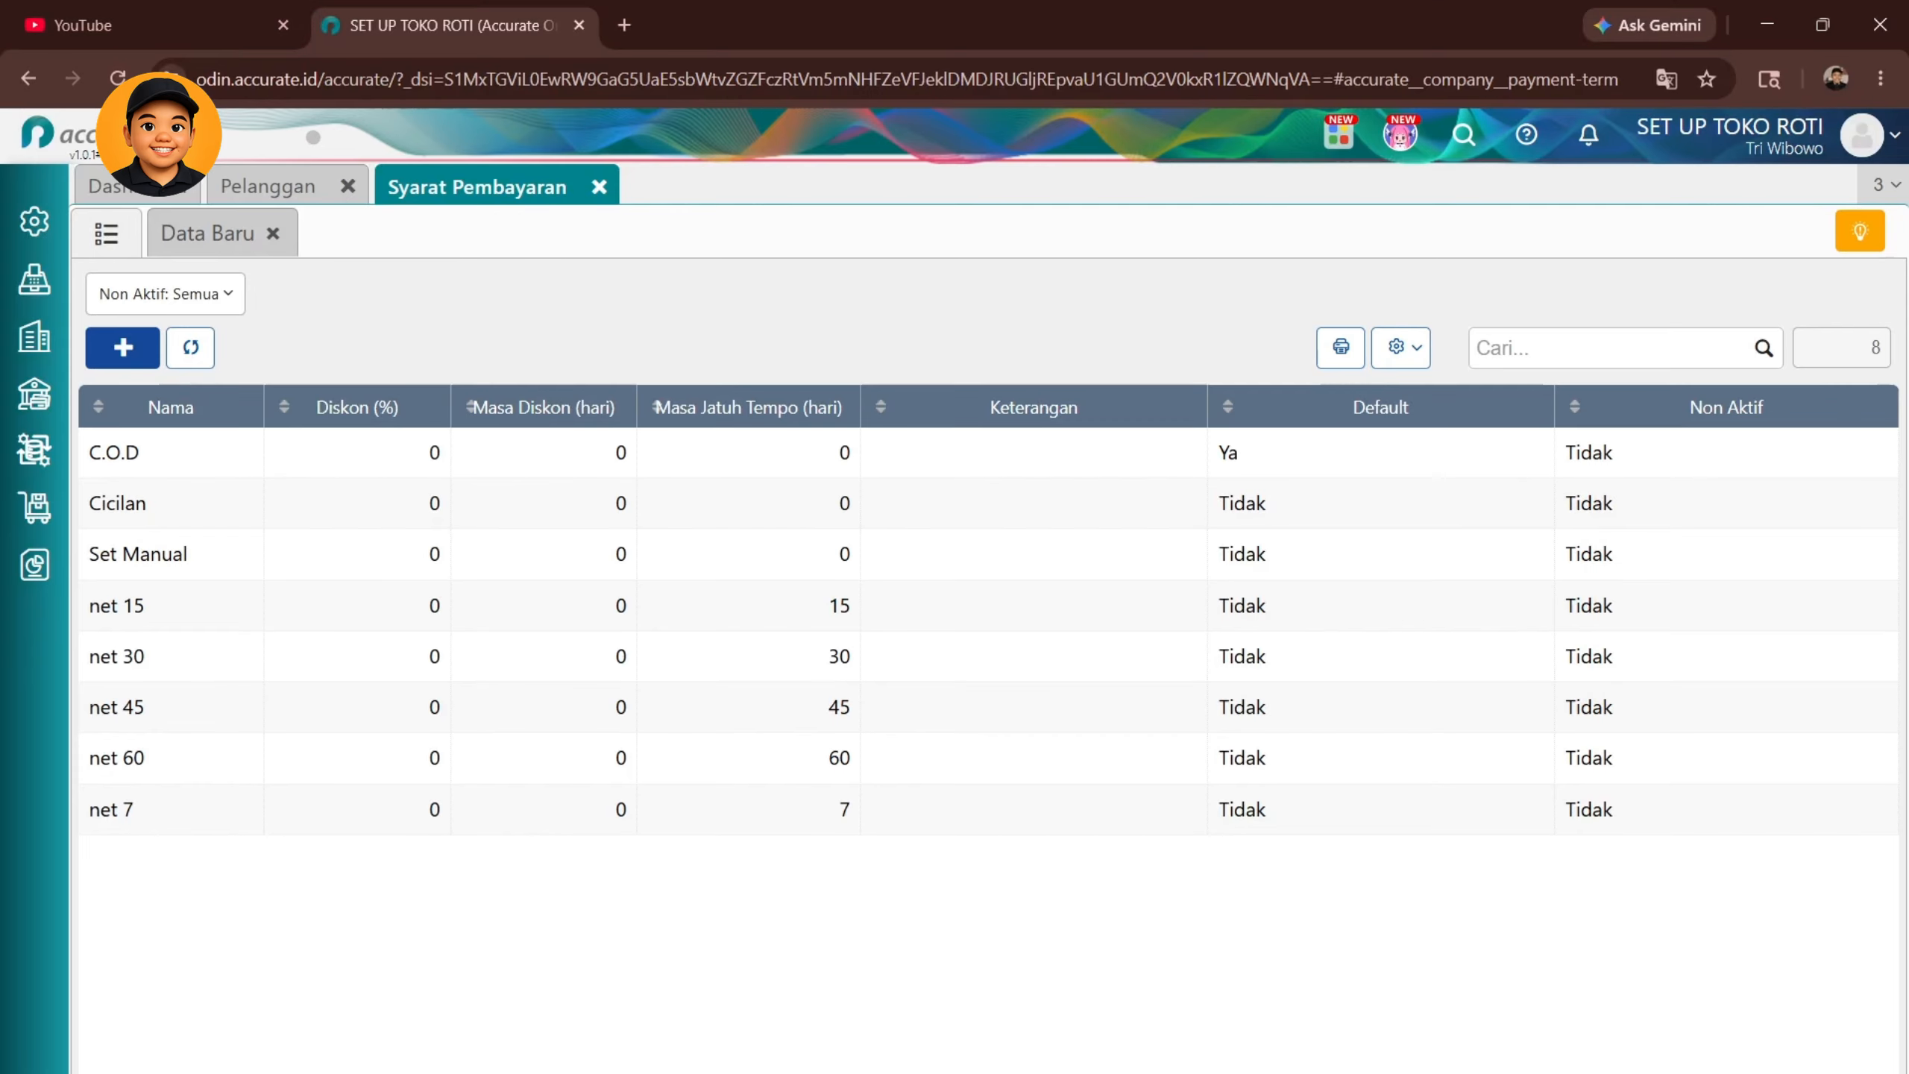
pyautogui.click(599, 186)
pyautogui.click(348, 186)
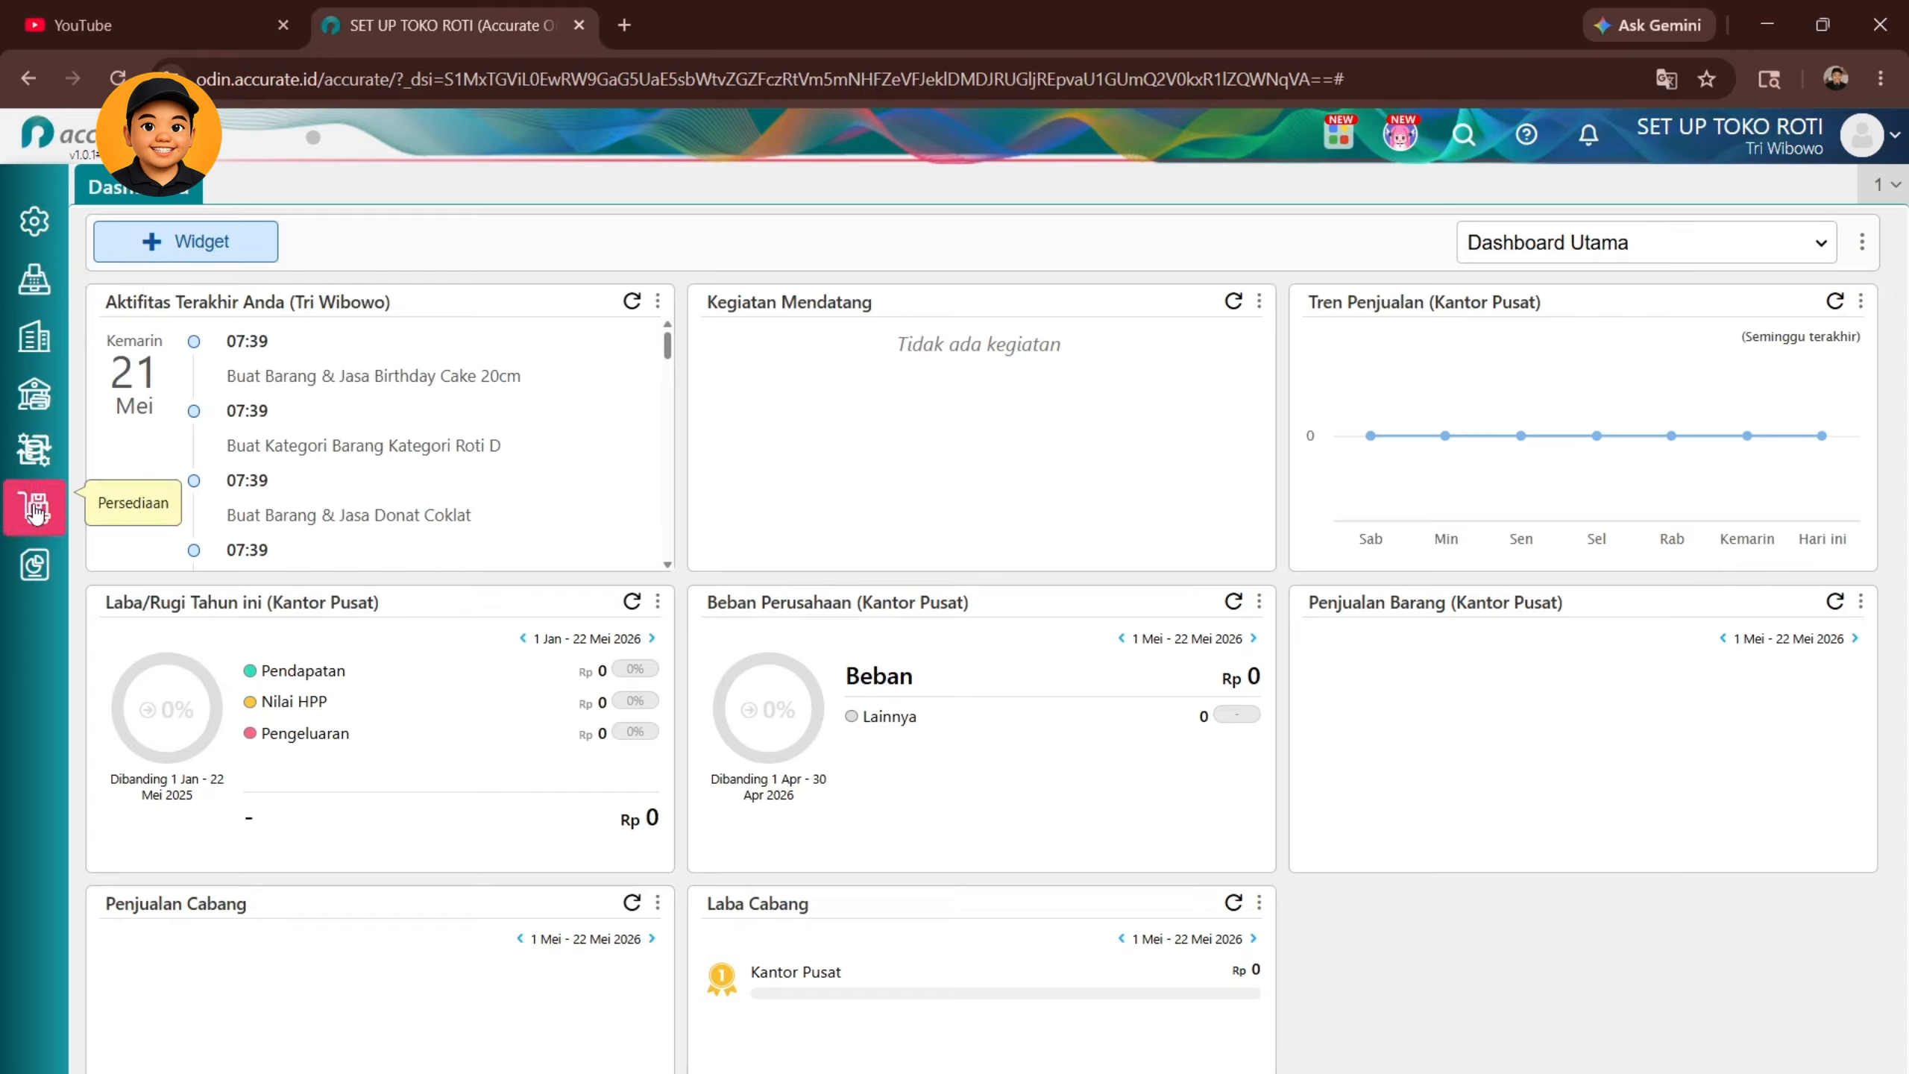
# Open Pelanggan from the Operasional references and show its customer list
pyautogui.click(35, 450)
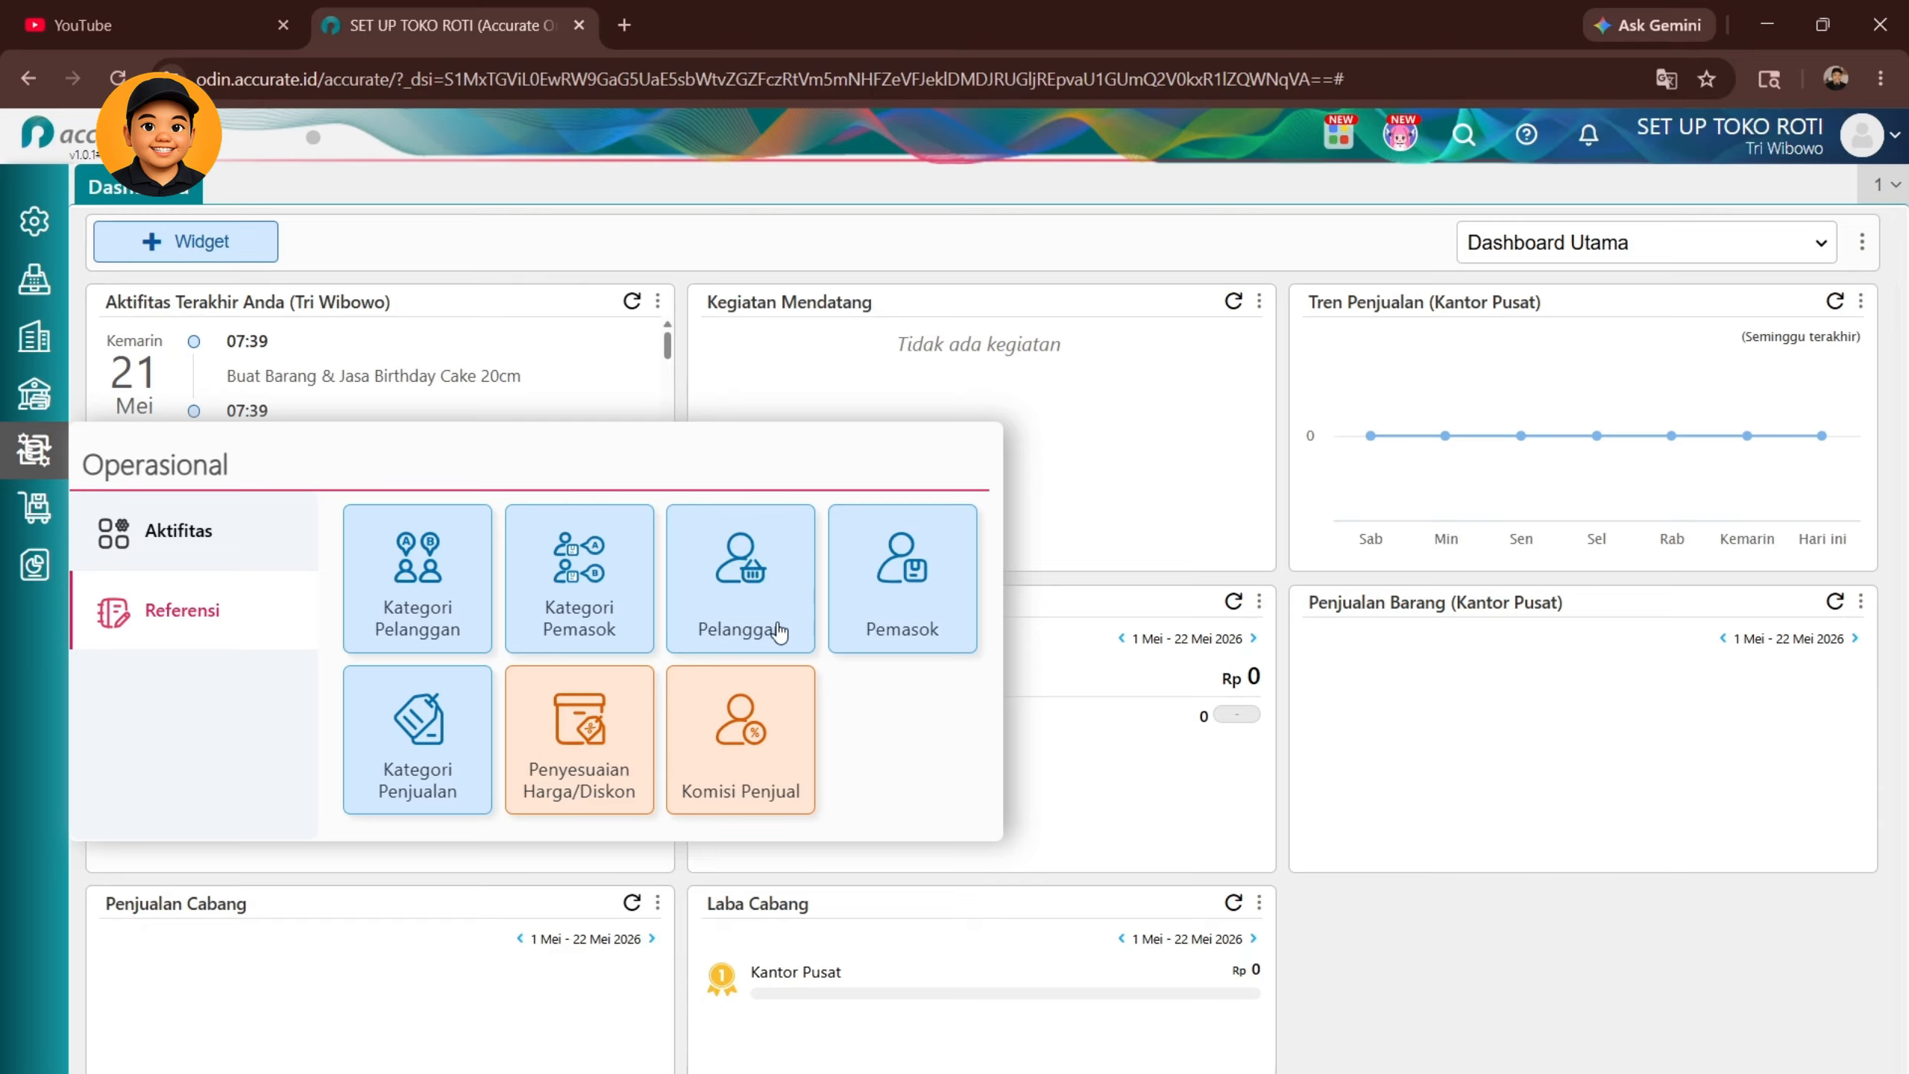
pyautogui.click(203, 556)
pyautogui.click(215, 623)
pyautogui.click(203, 545)
pyautogui.click(209, 610)
pyautogui.click(754, 610)
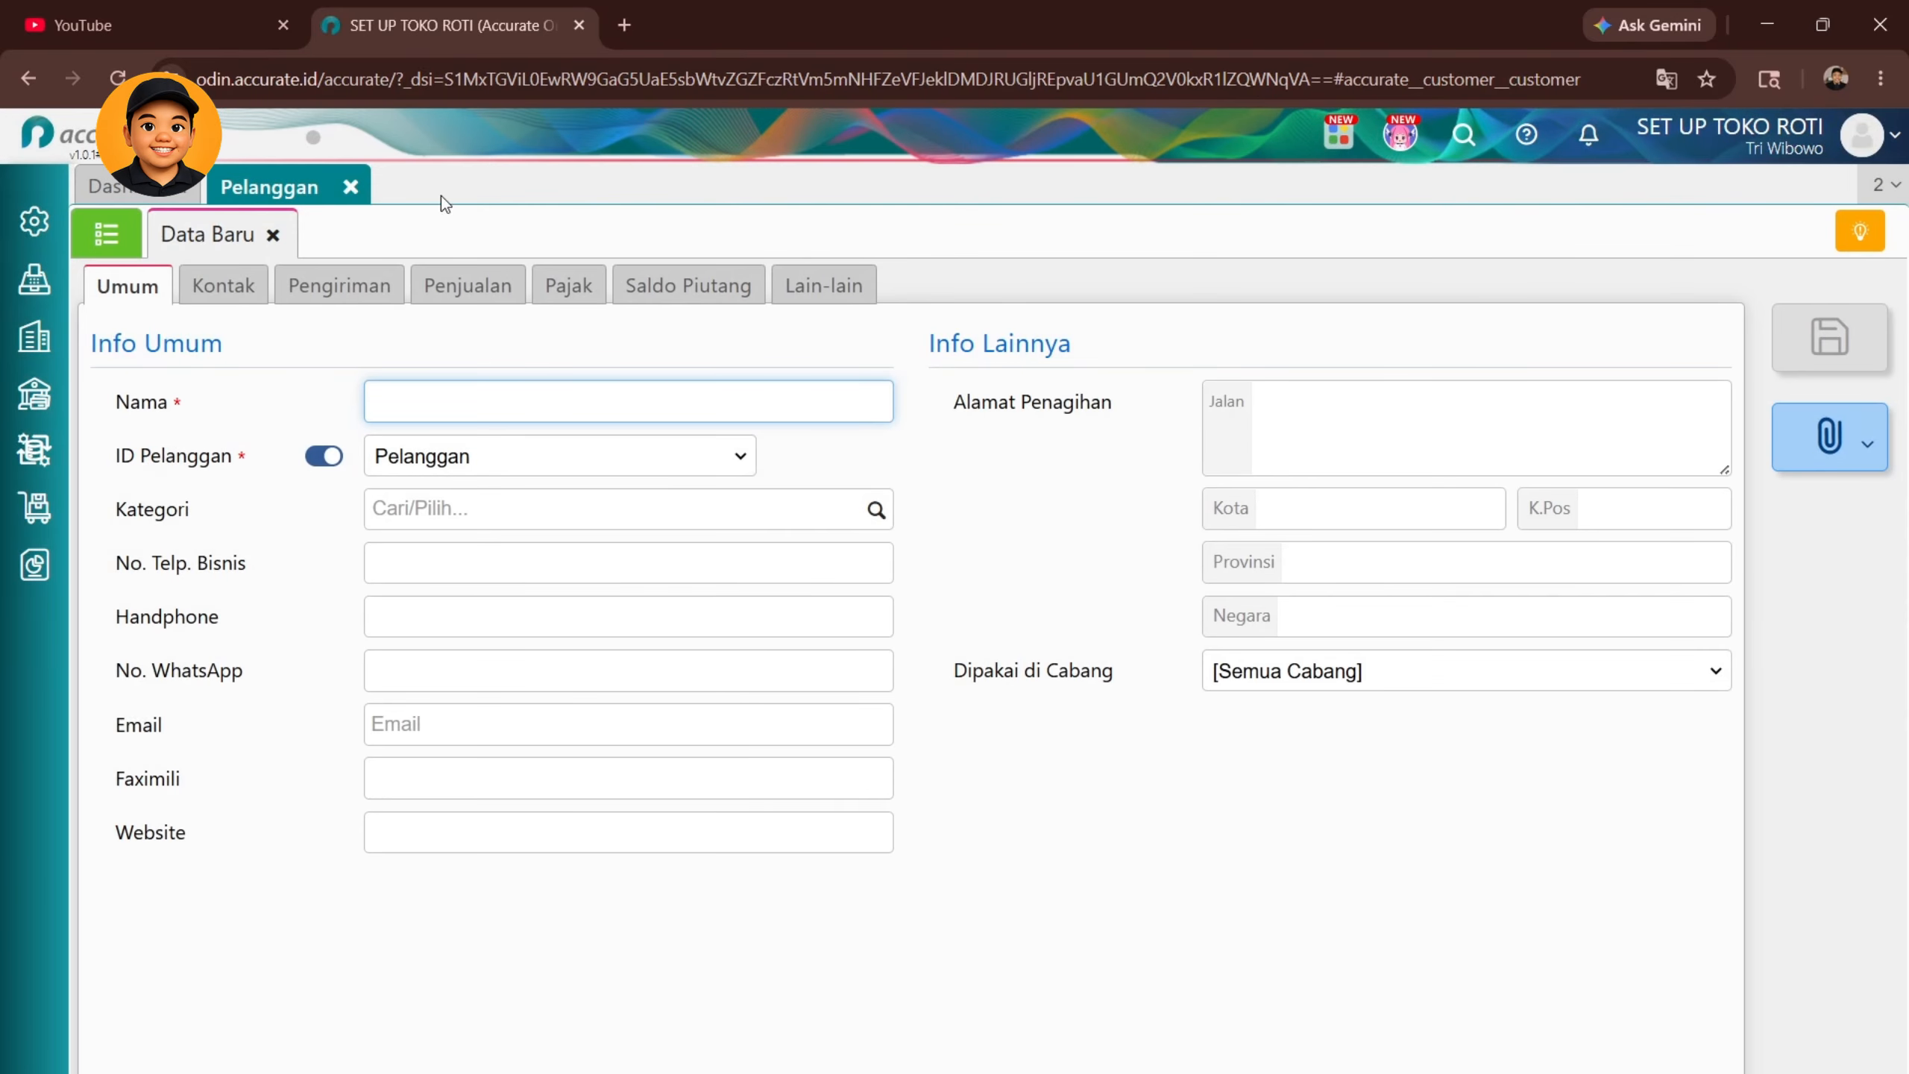
pyautogui.click(105, 234)
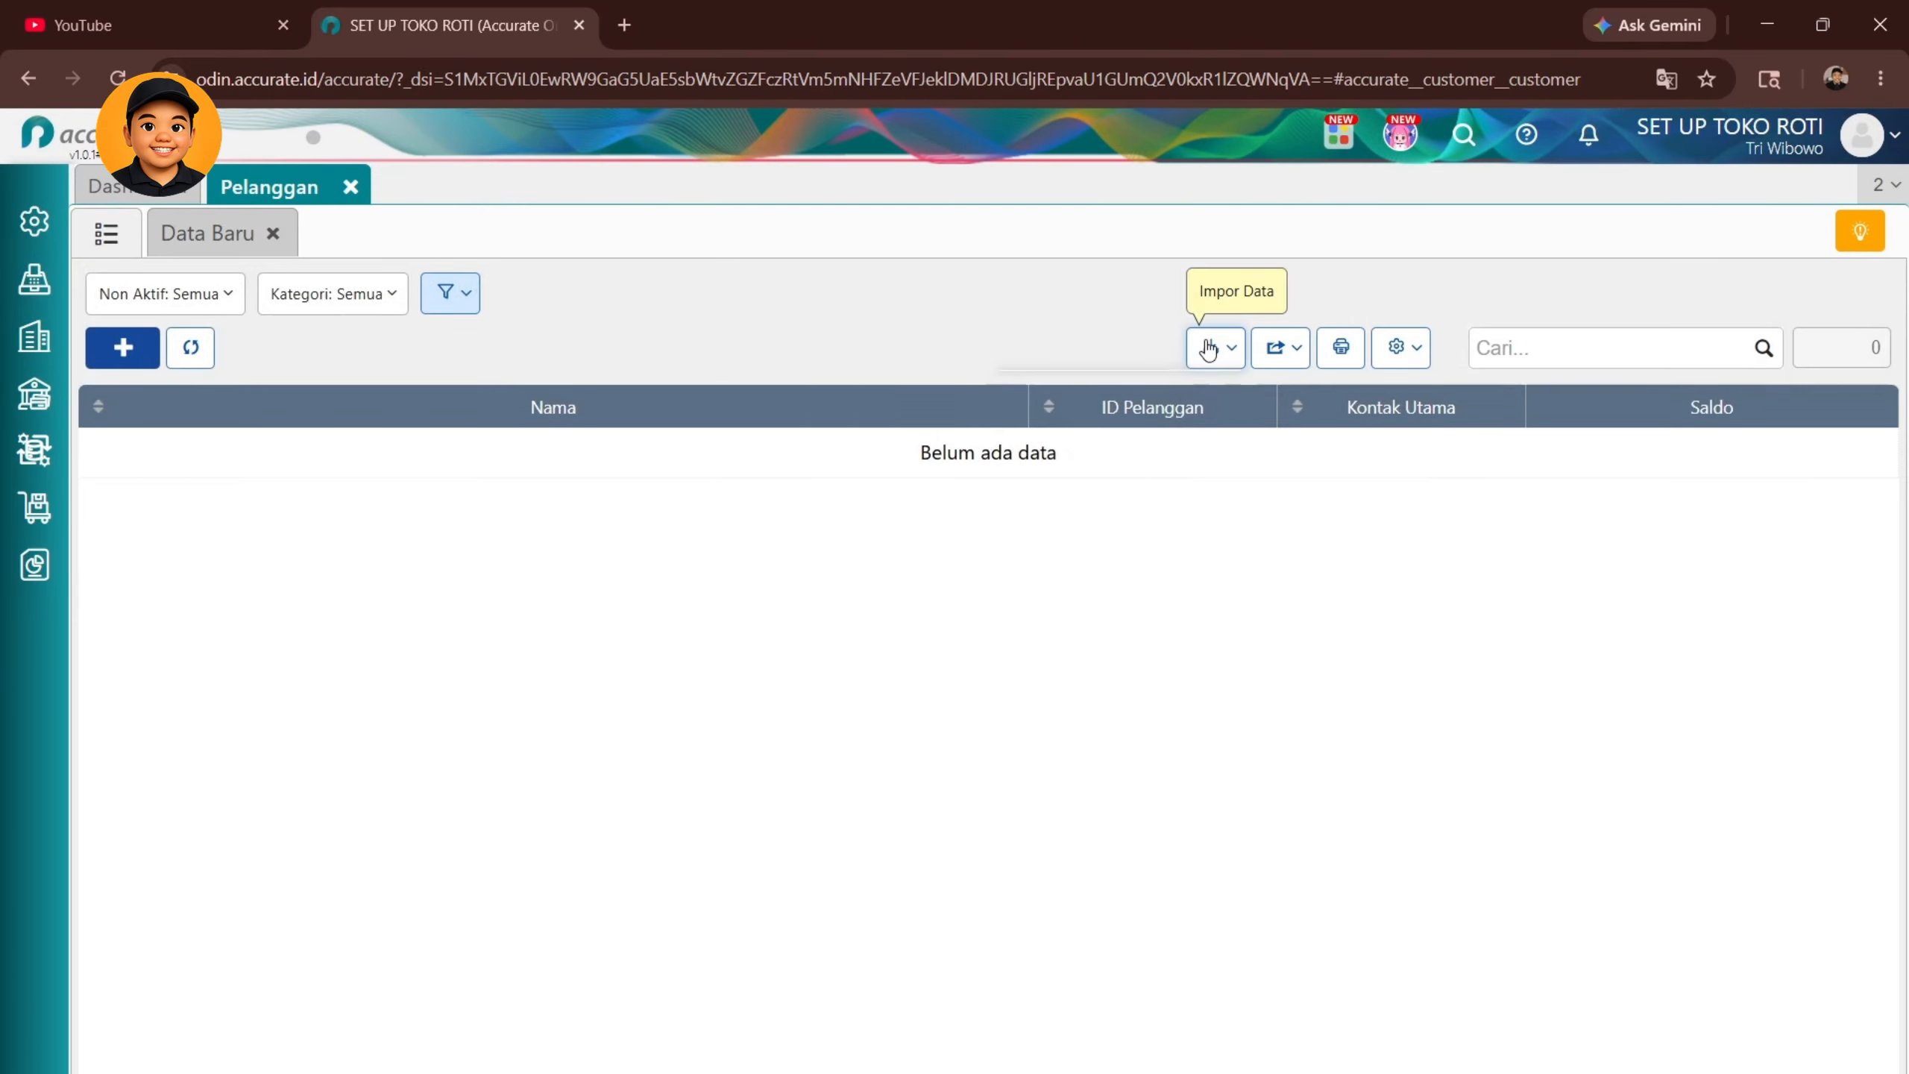
# Start the customer import from Excel and upload the file 3. Pelanggan from the Masterdata folder
pyautogui.click(1208, 350)
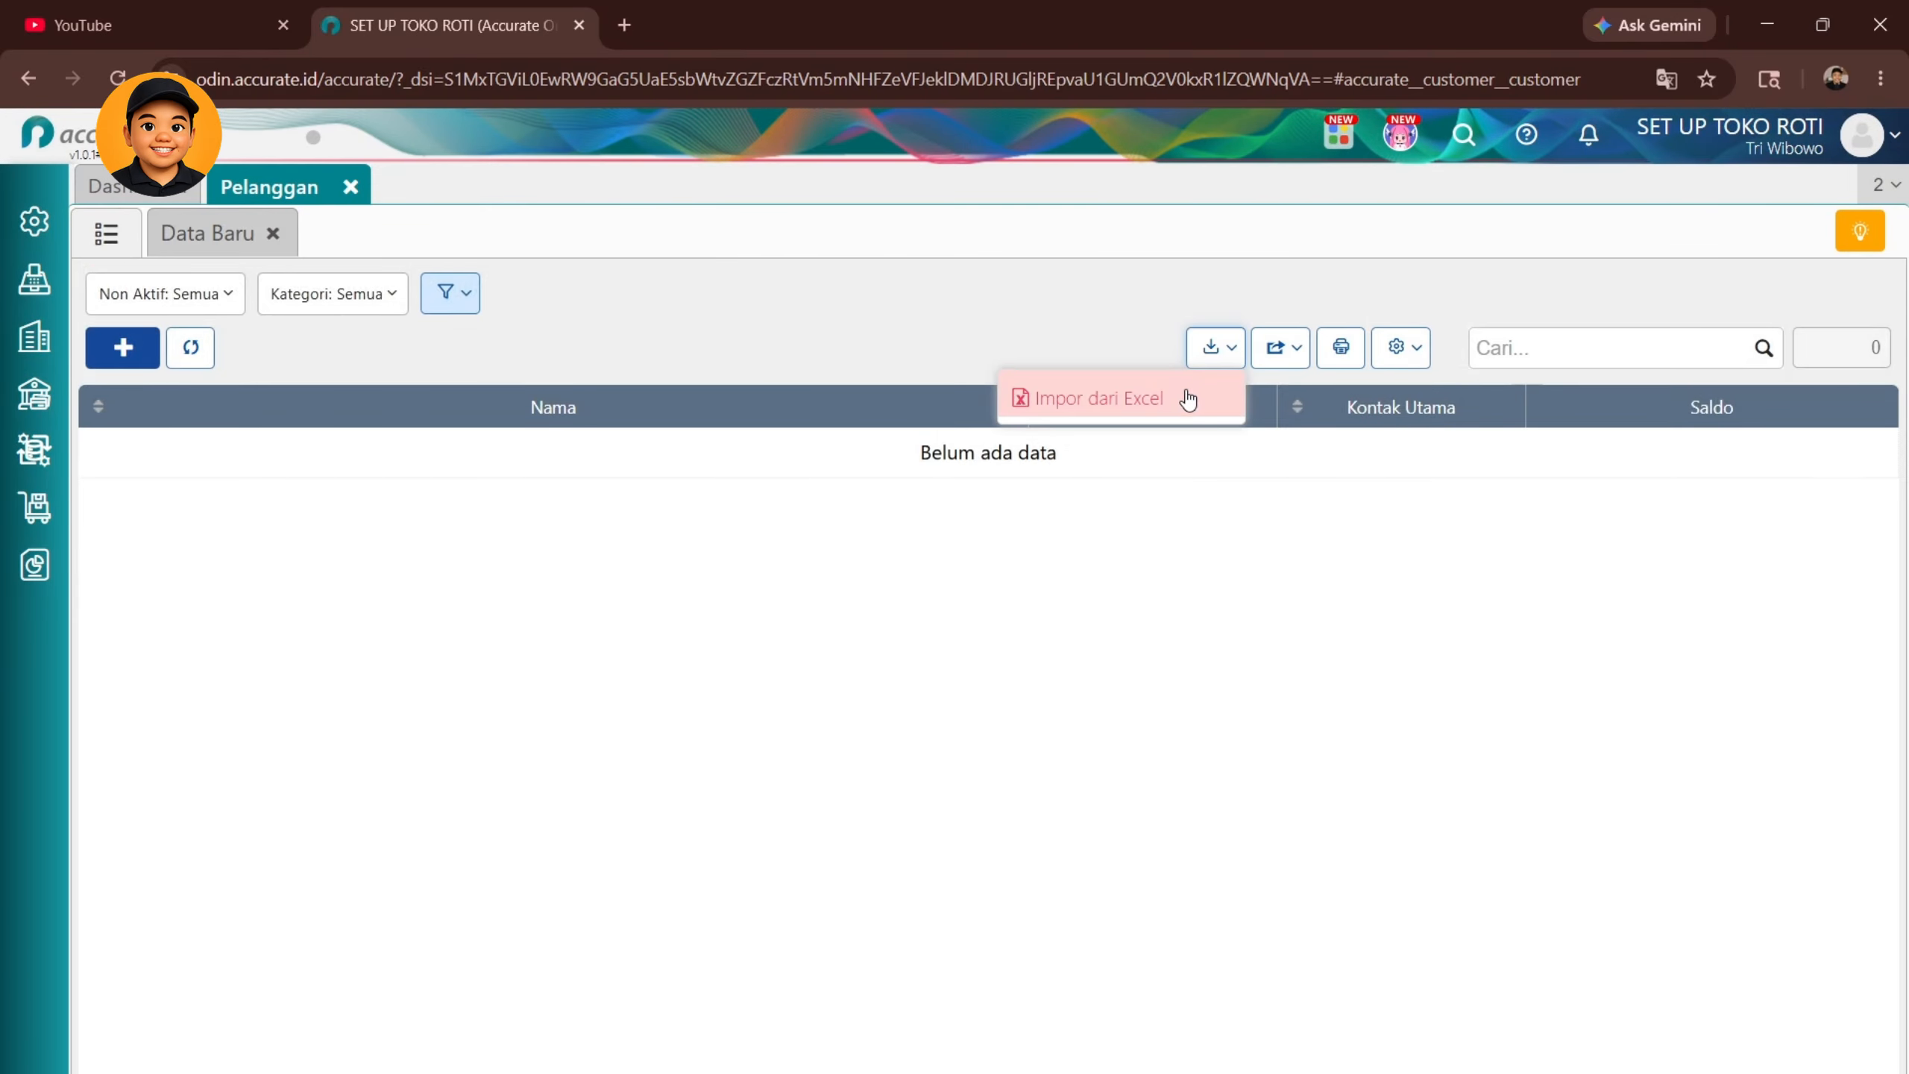
pyautogui.click(1185, 400)
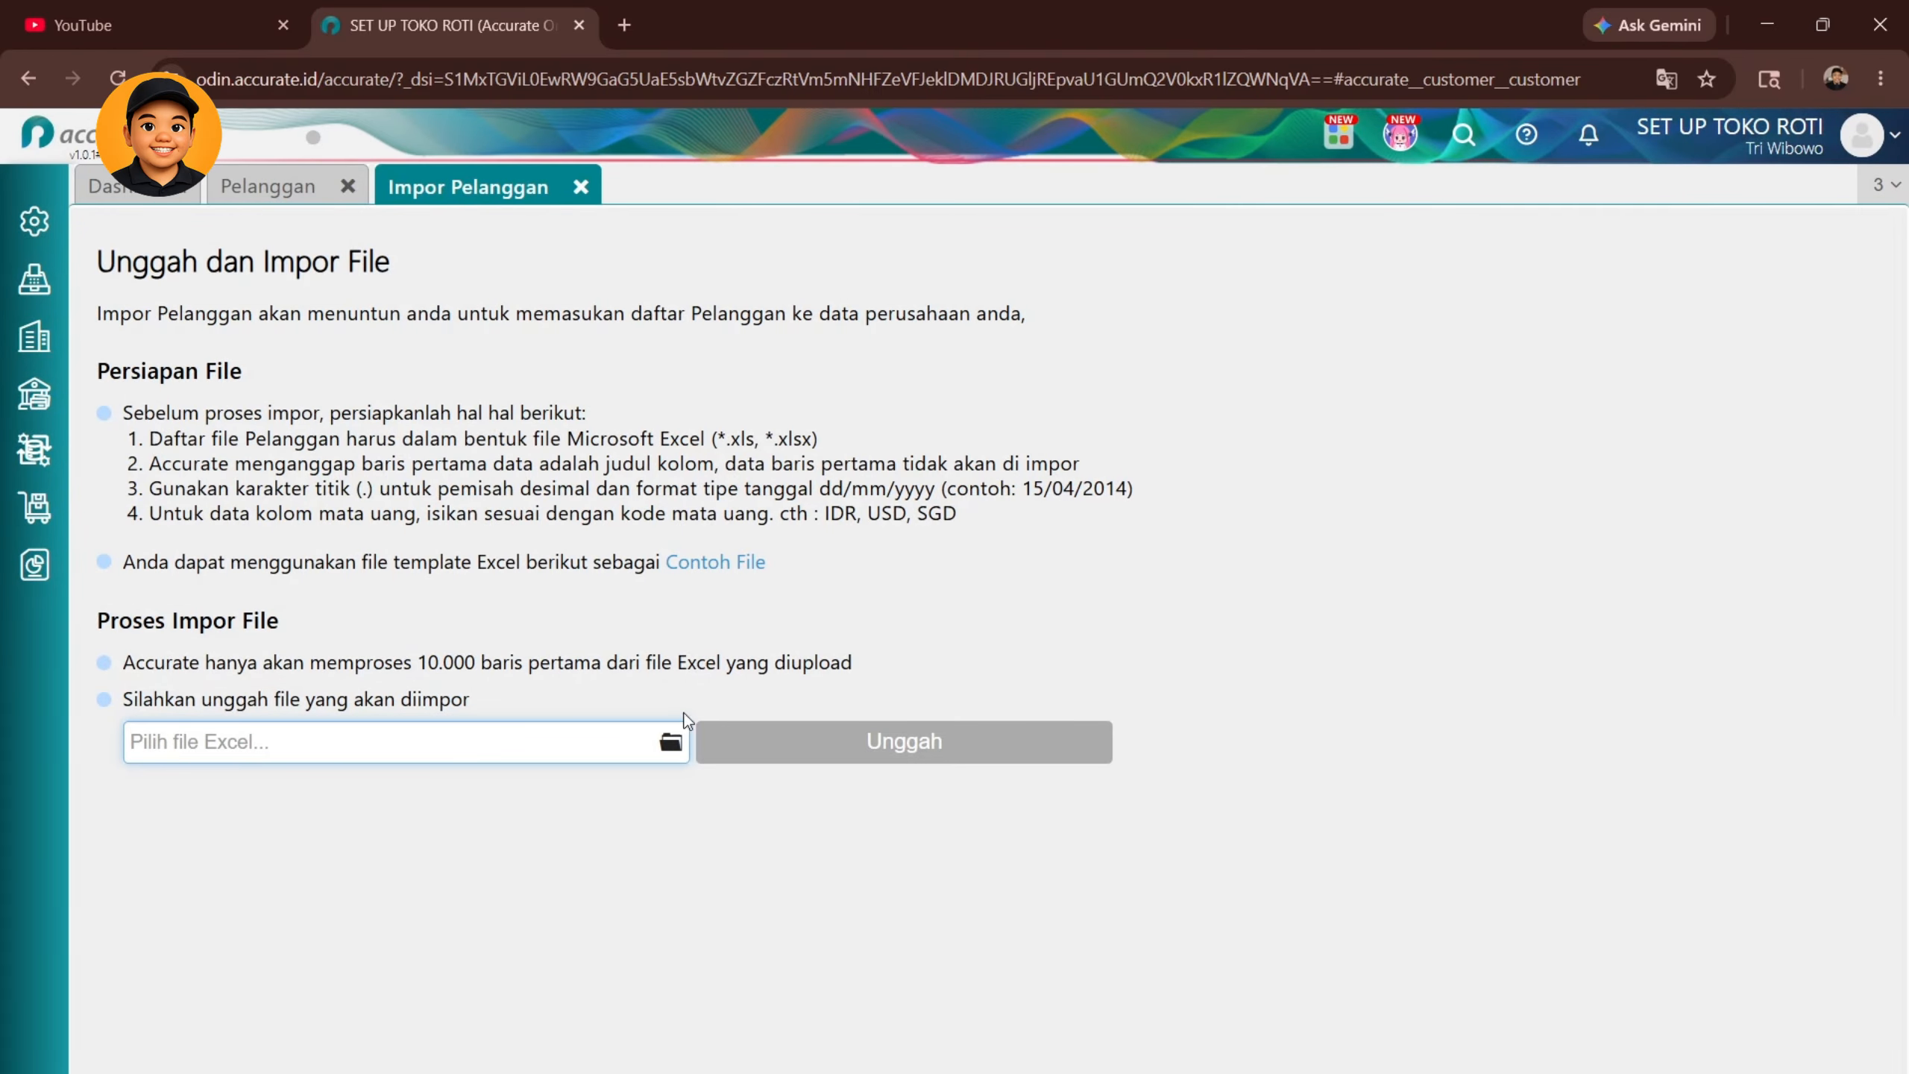
pyautogui.click(680, 732)
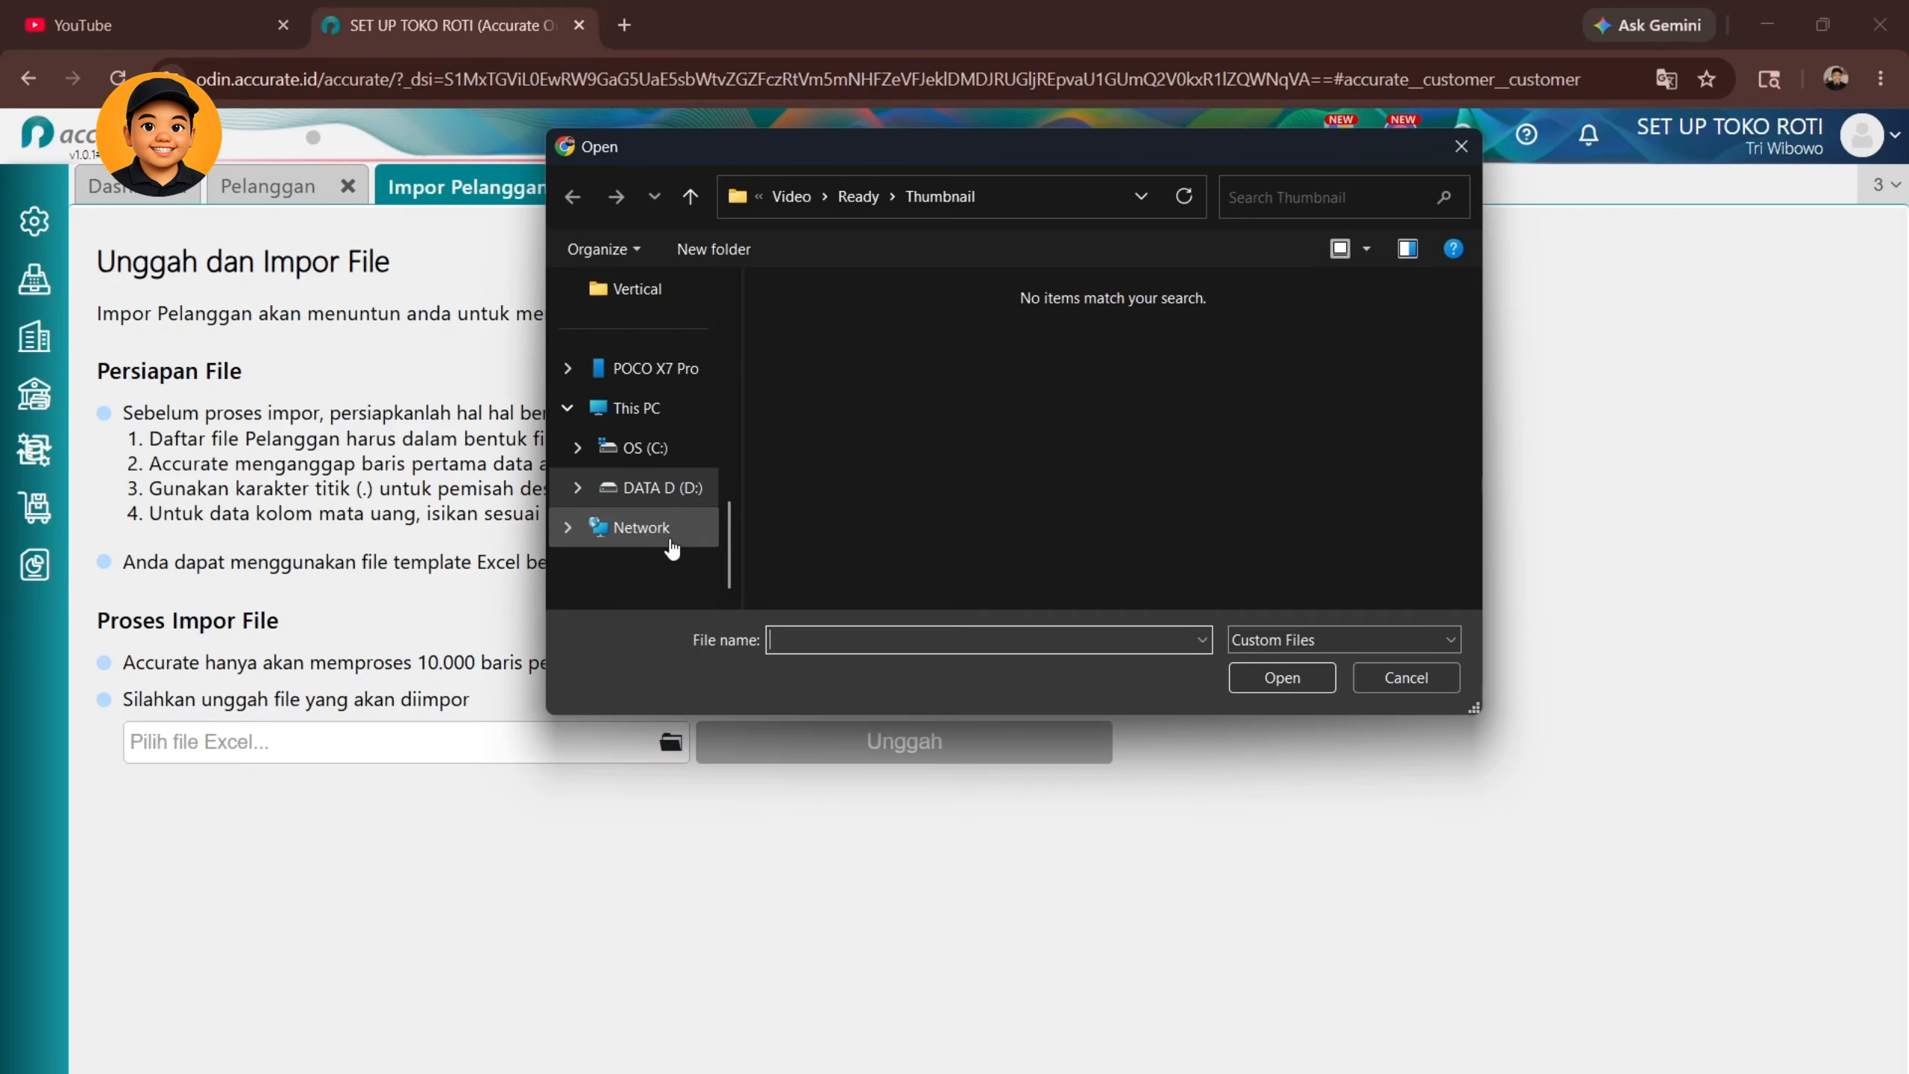
pyautogui.scroll(5, 671, 549)
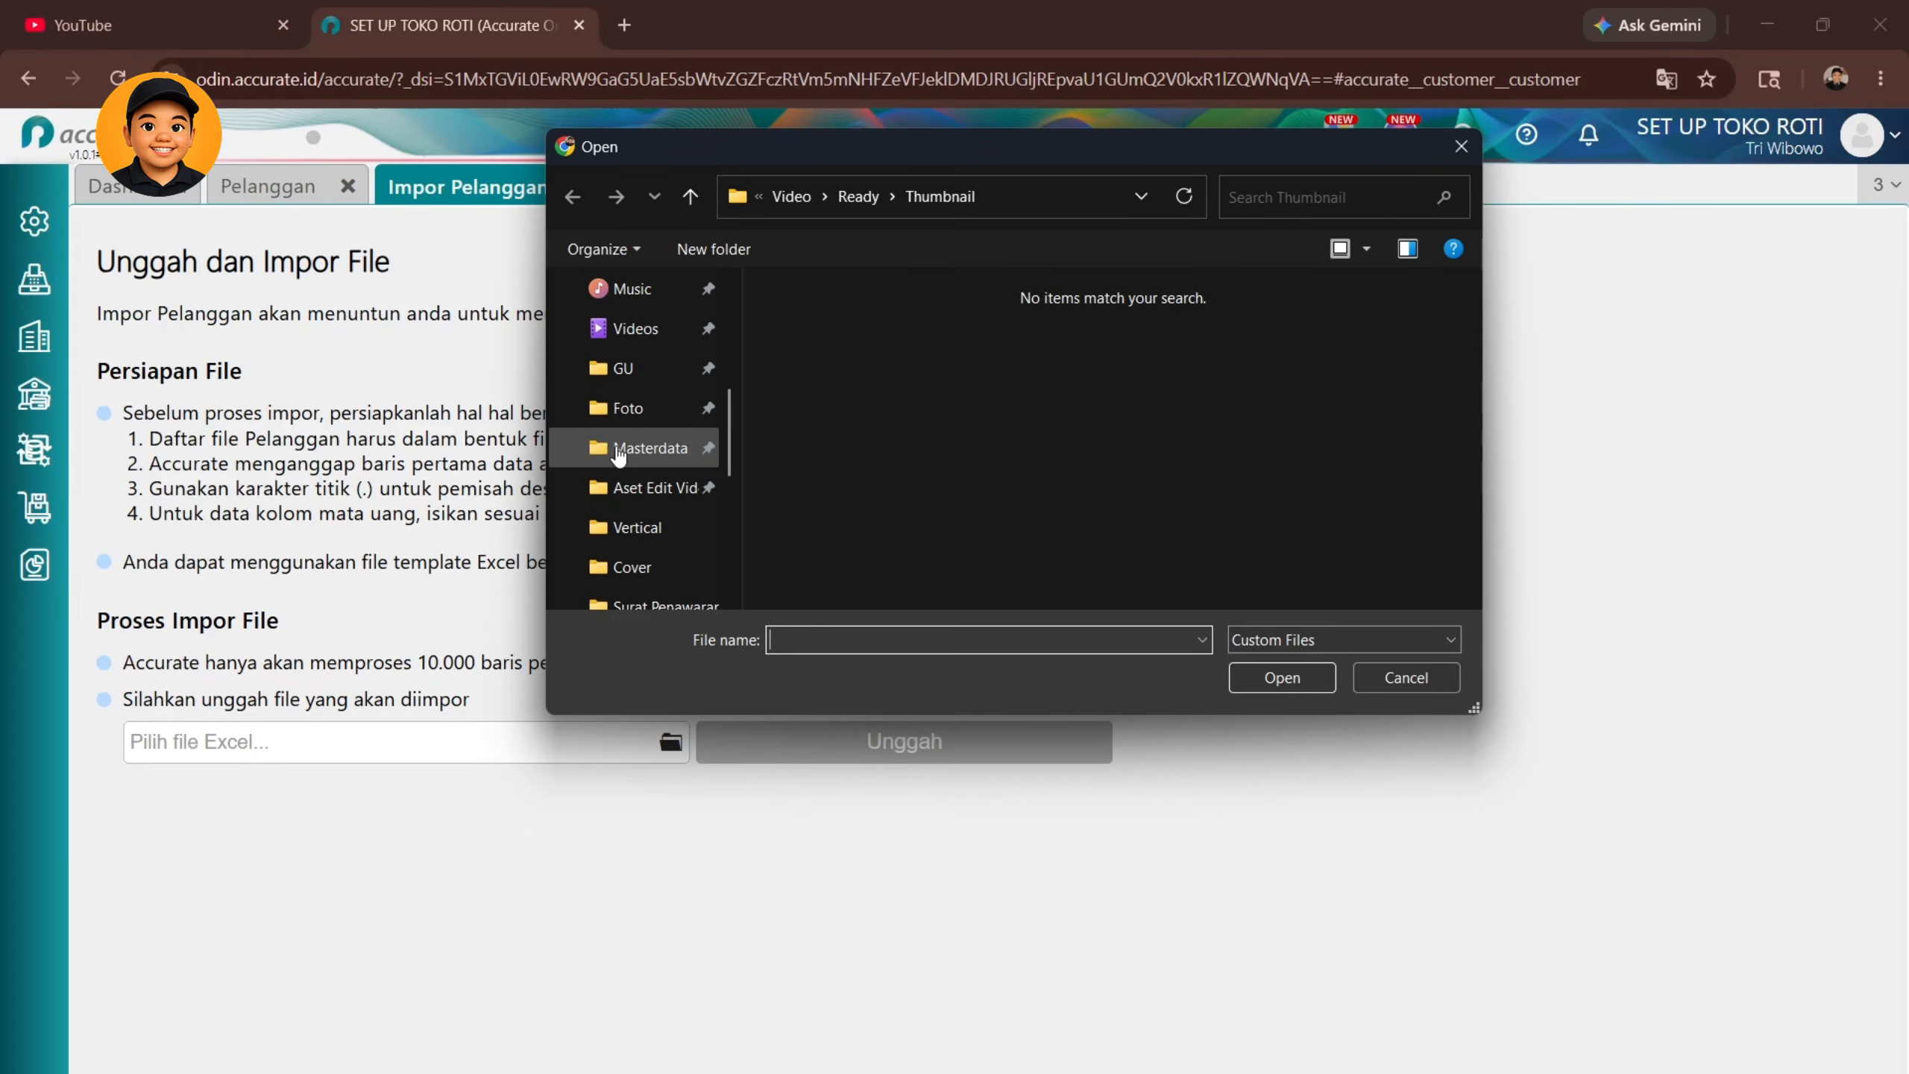
pyautogui.click(617, 449)
pyautogui.click(835, 397)
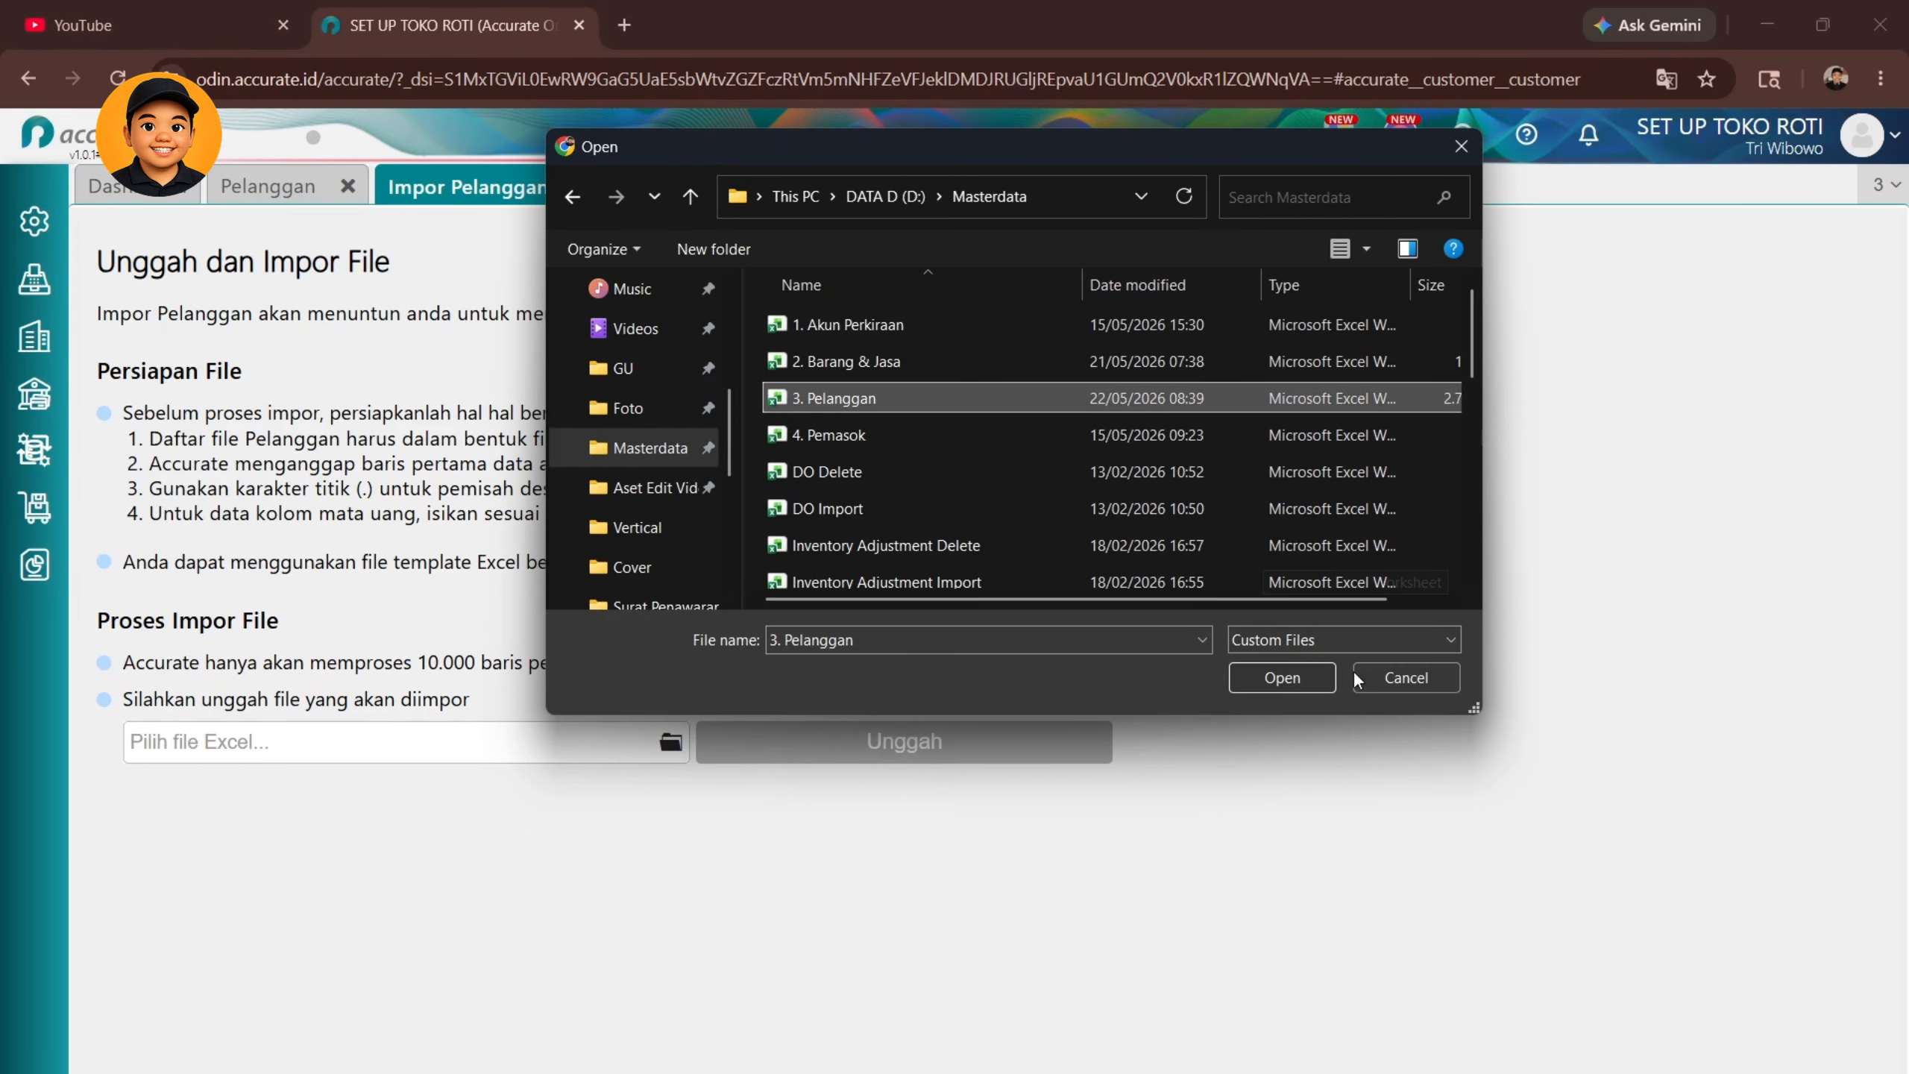
pyautogui.click(1281, 678)
pyautogui.click(868, 743)
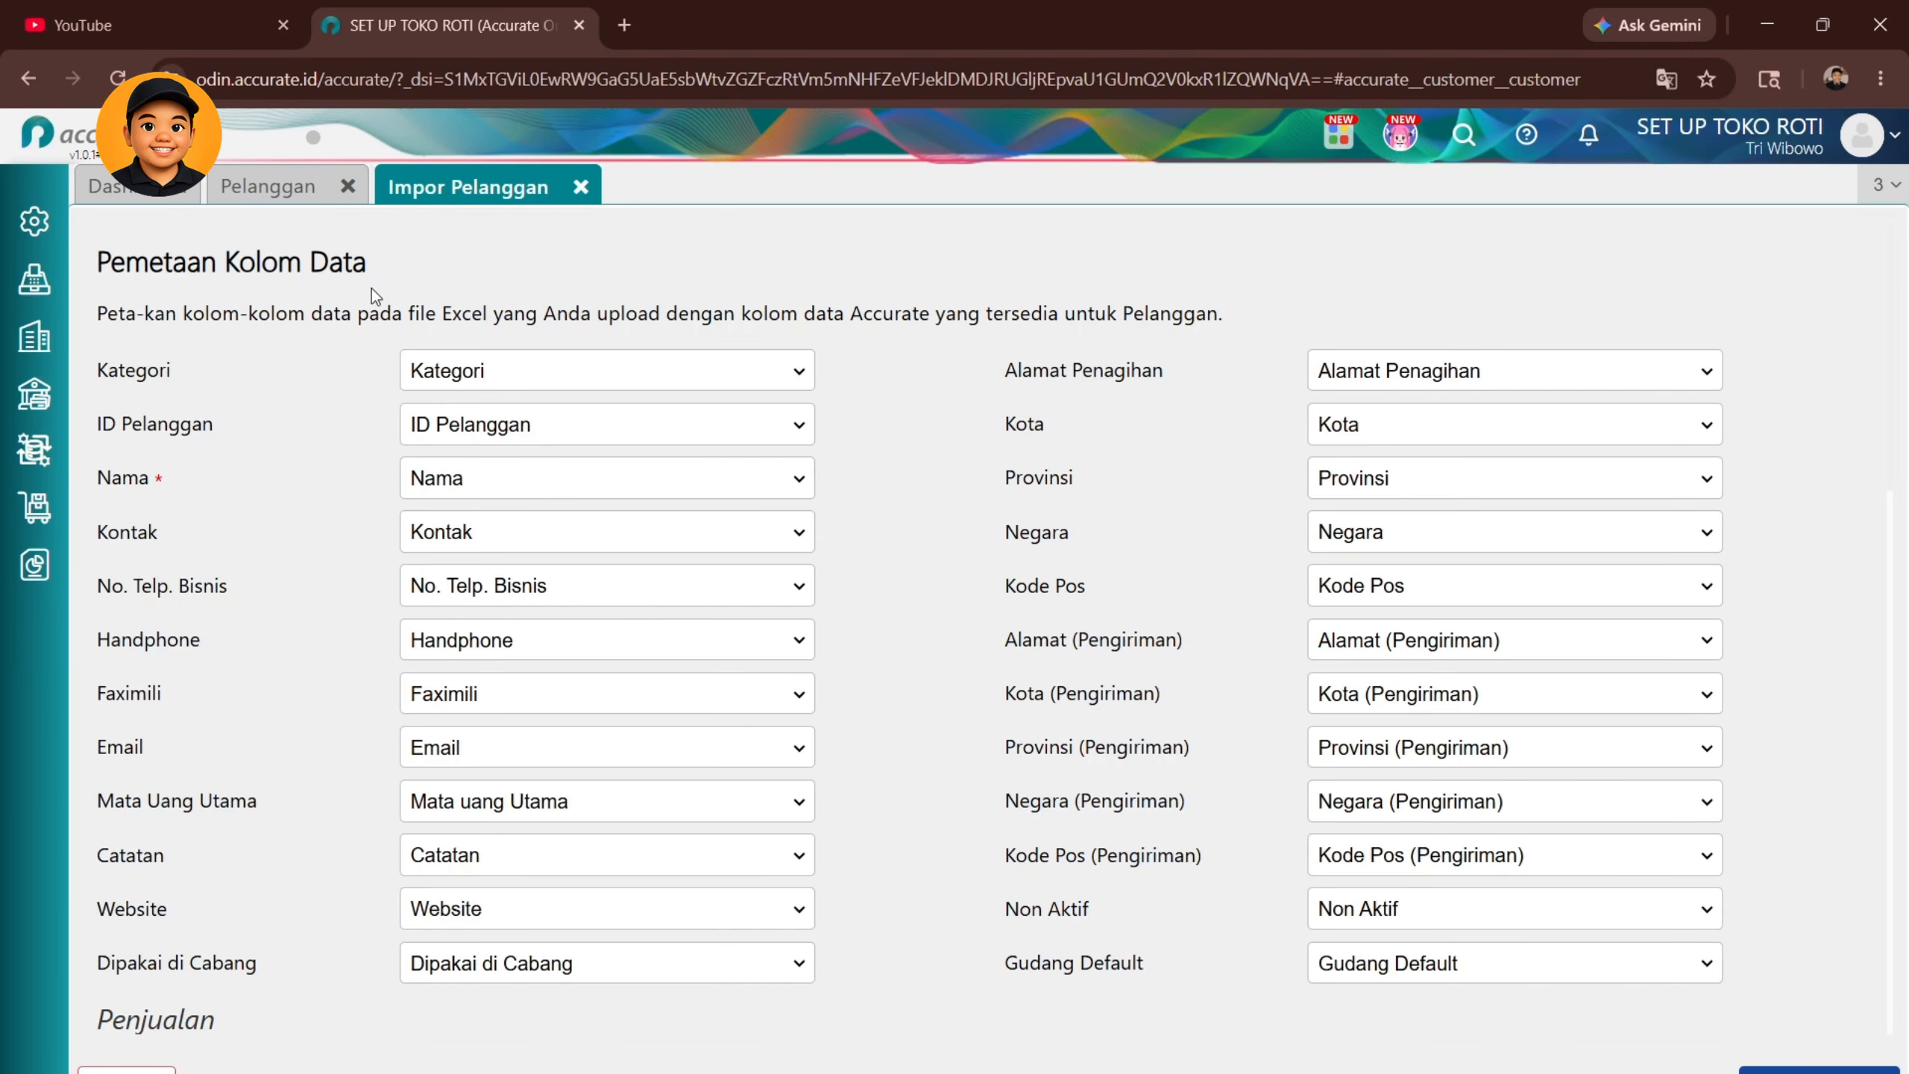
# Review the column mapping and the preview's opening balance data, and run the customer import
pyautogui.moveTo(372, 288); pyautogui.dragTo(125, 265)
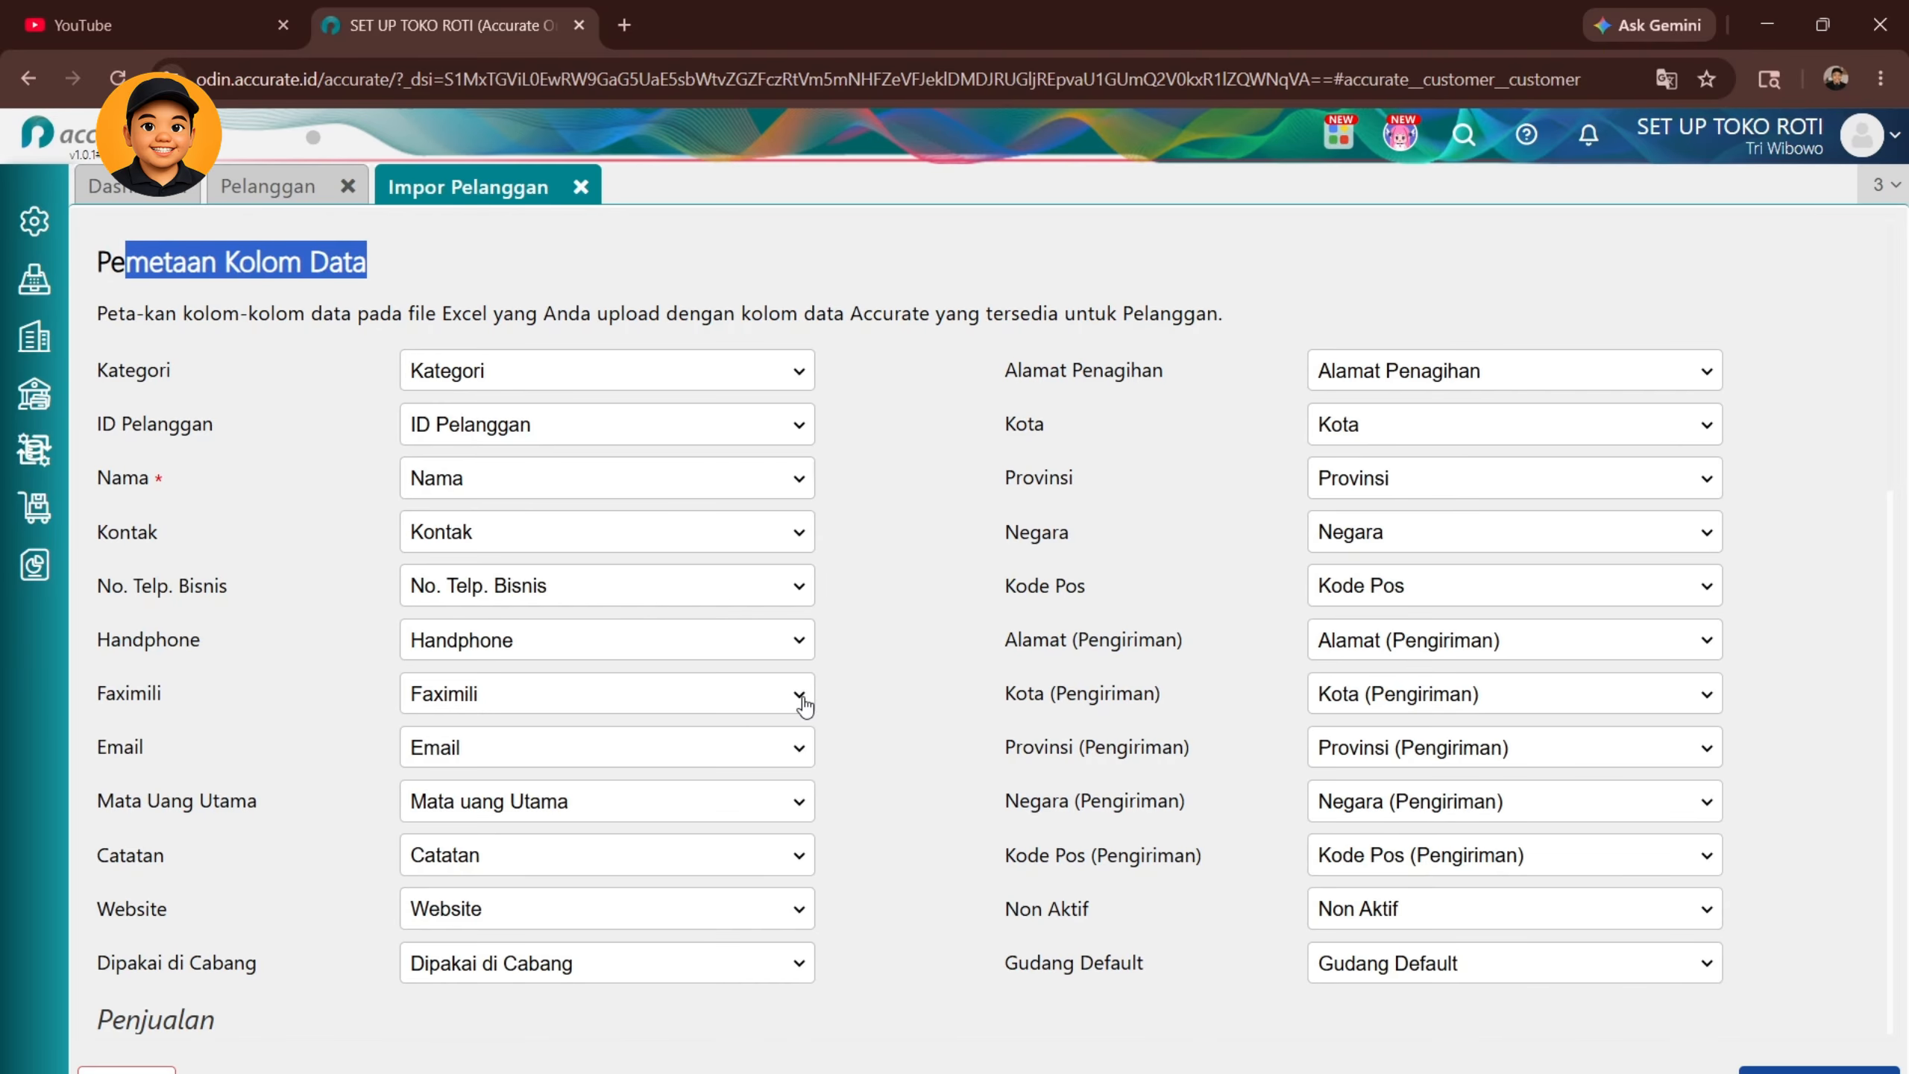
pyautogui.scroll(-15, 559, 935)
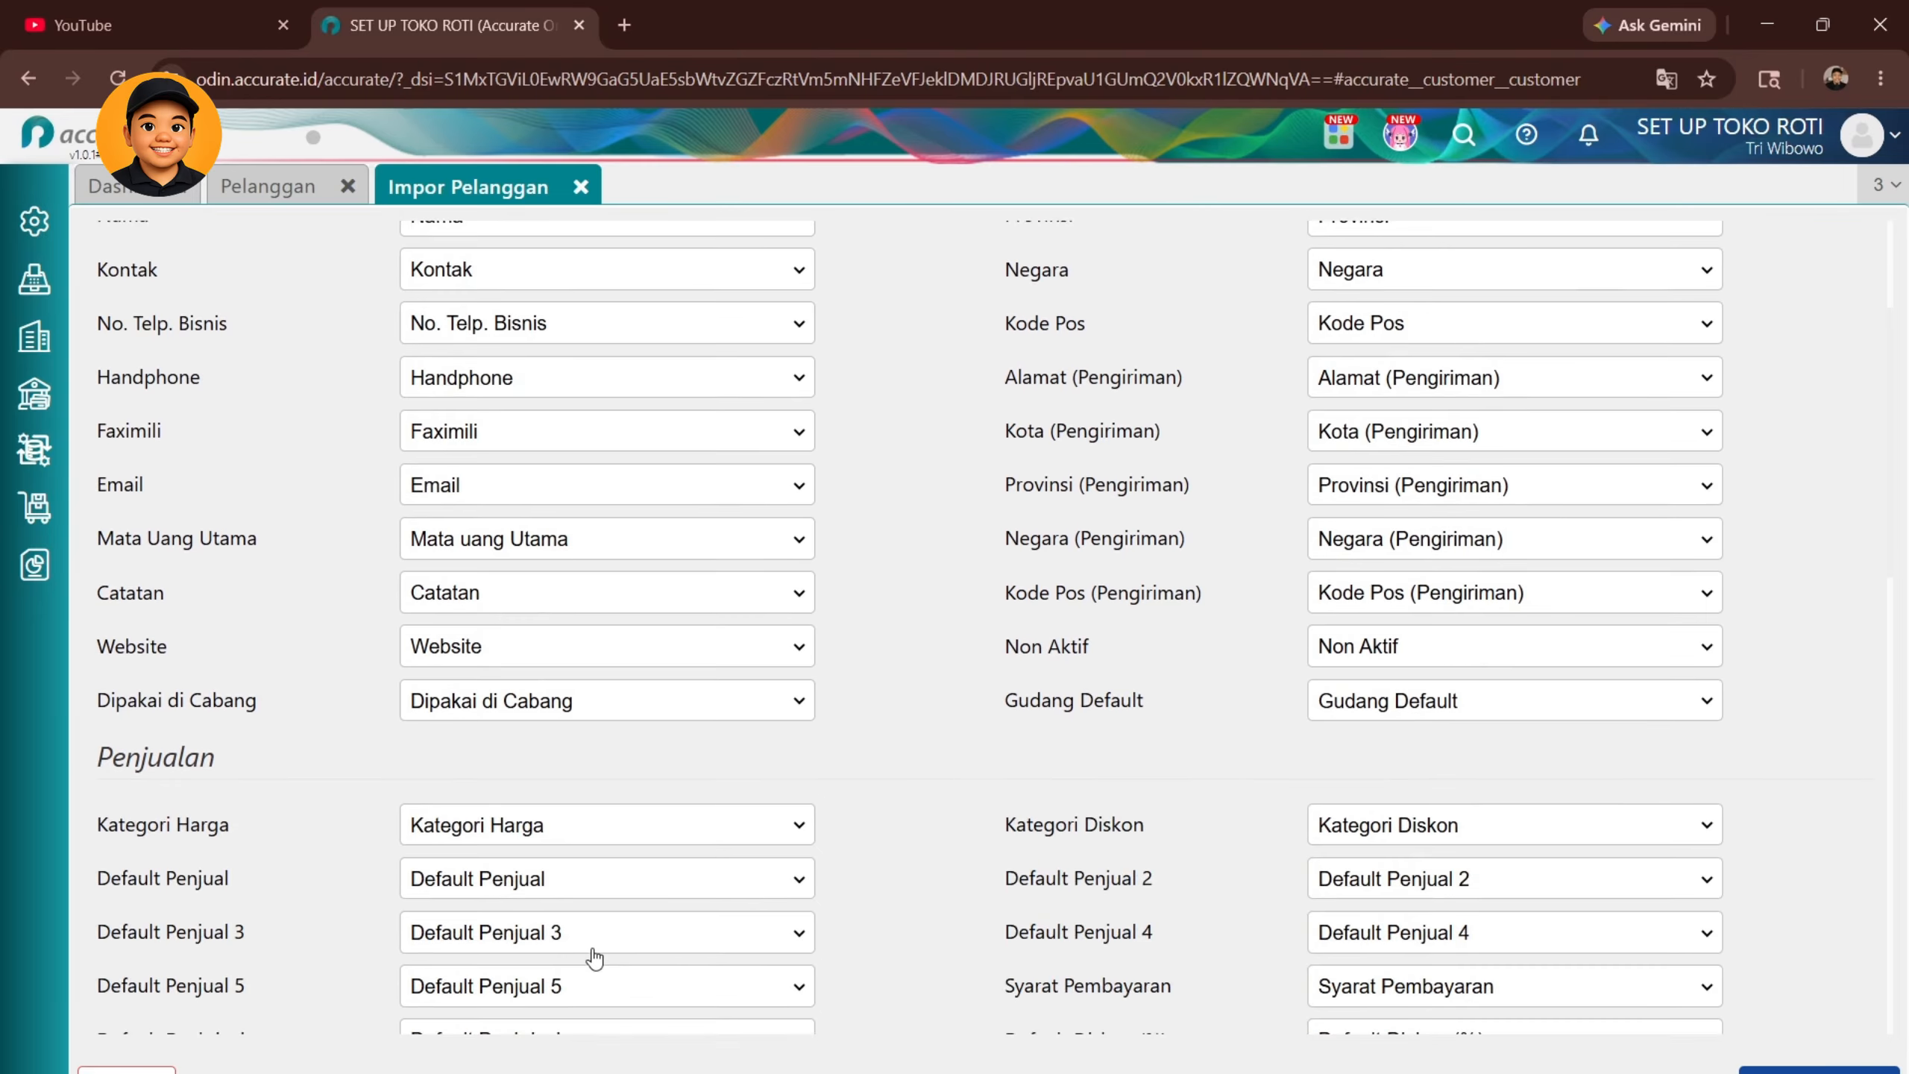
pyautogui.scroll(-5, 1026, 880)
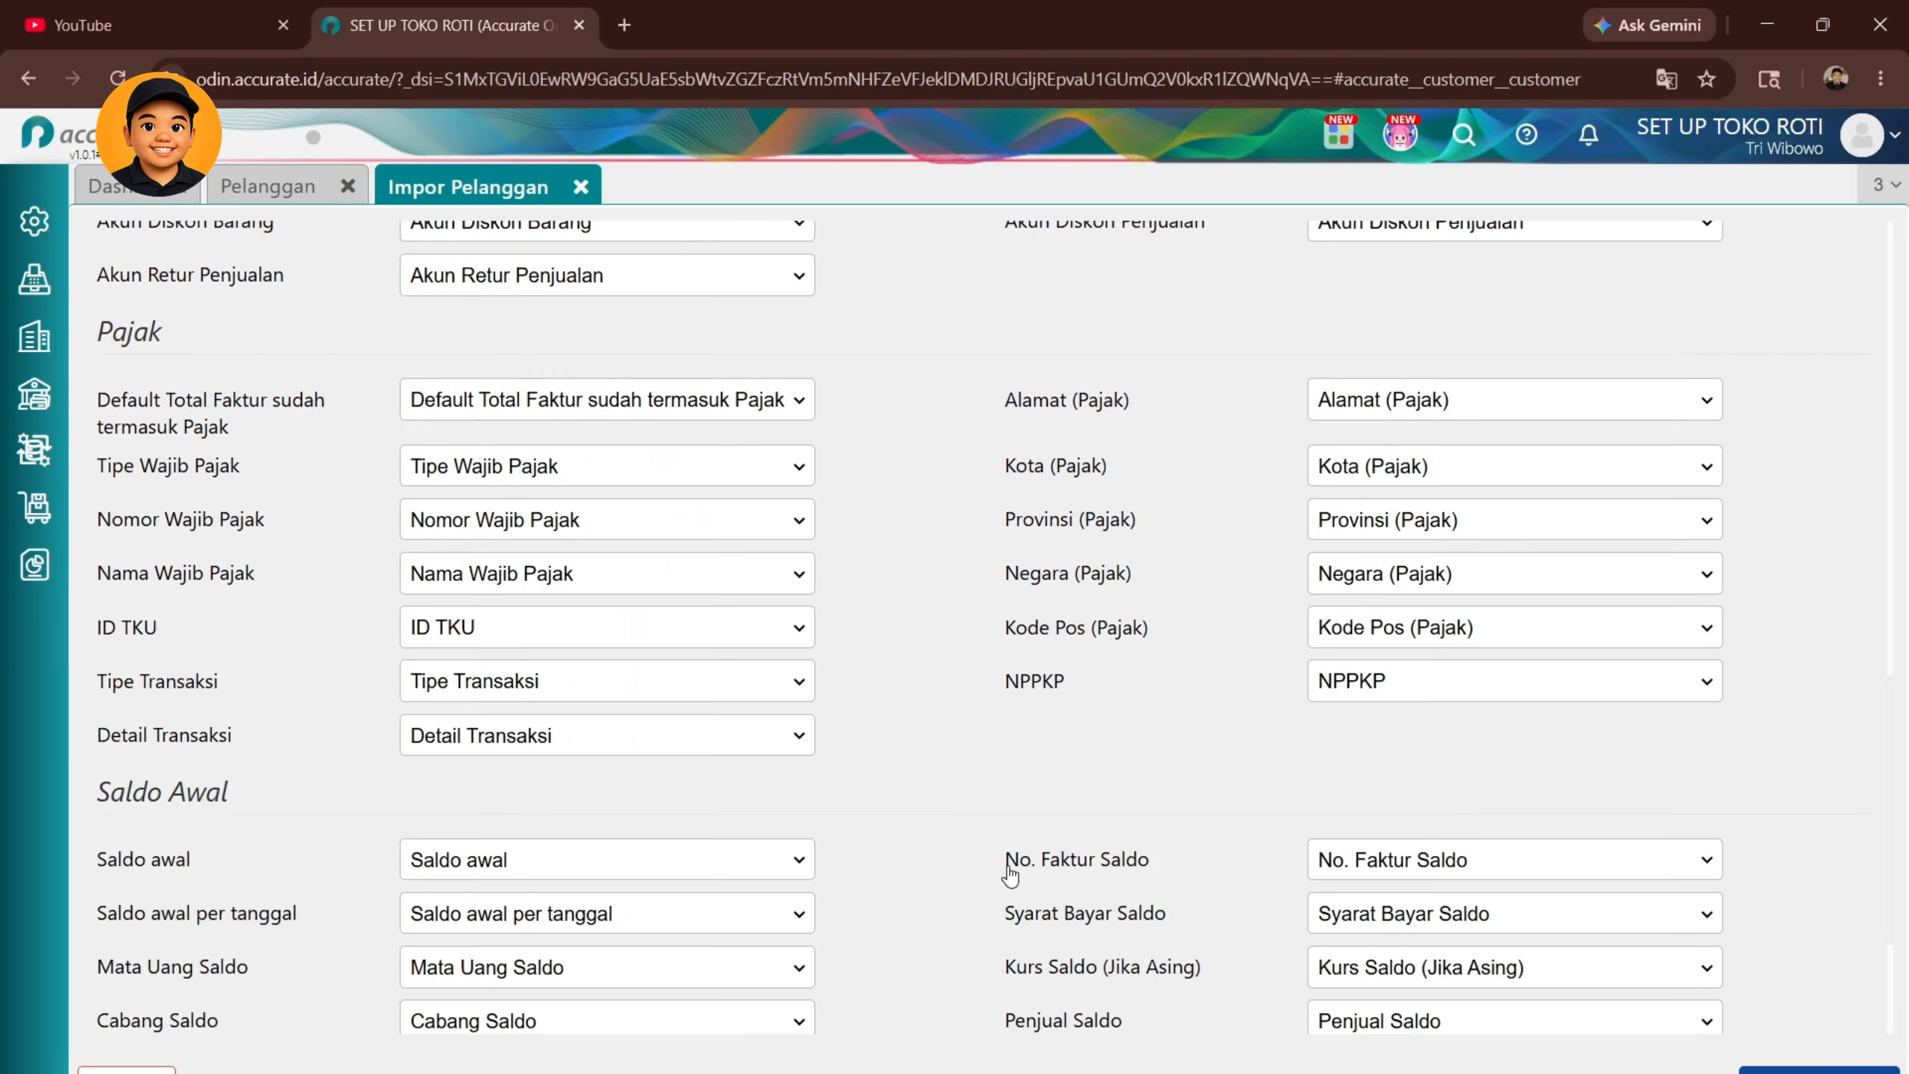
pyautogui.click(1819, 1069)
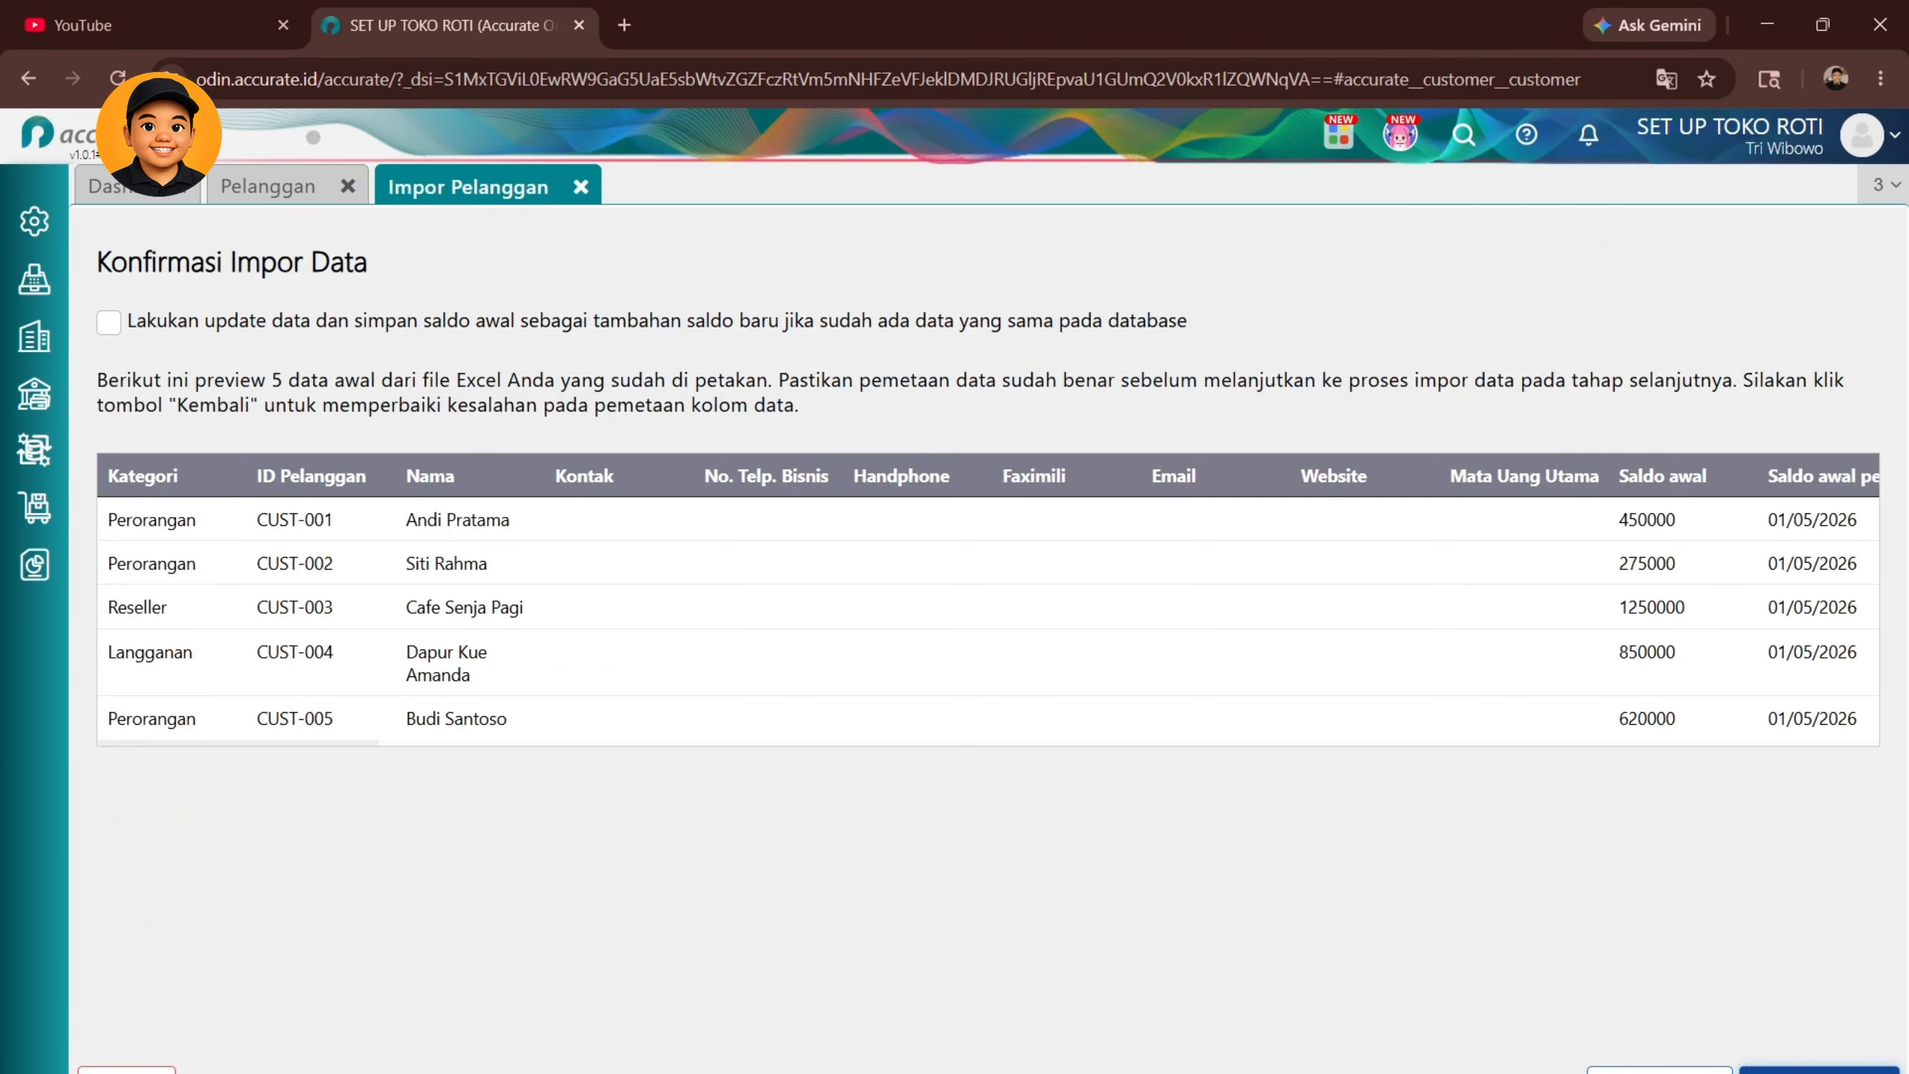
pyautogui.moveTo(293, 740); pyautogui.dragTo(671, 725)
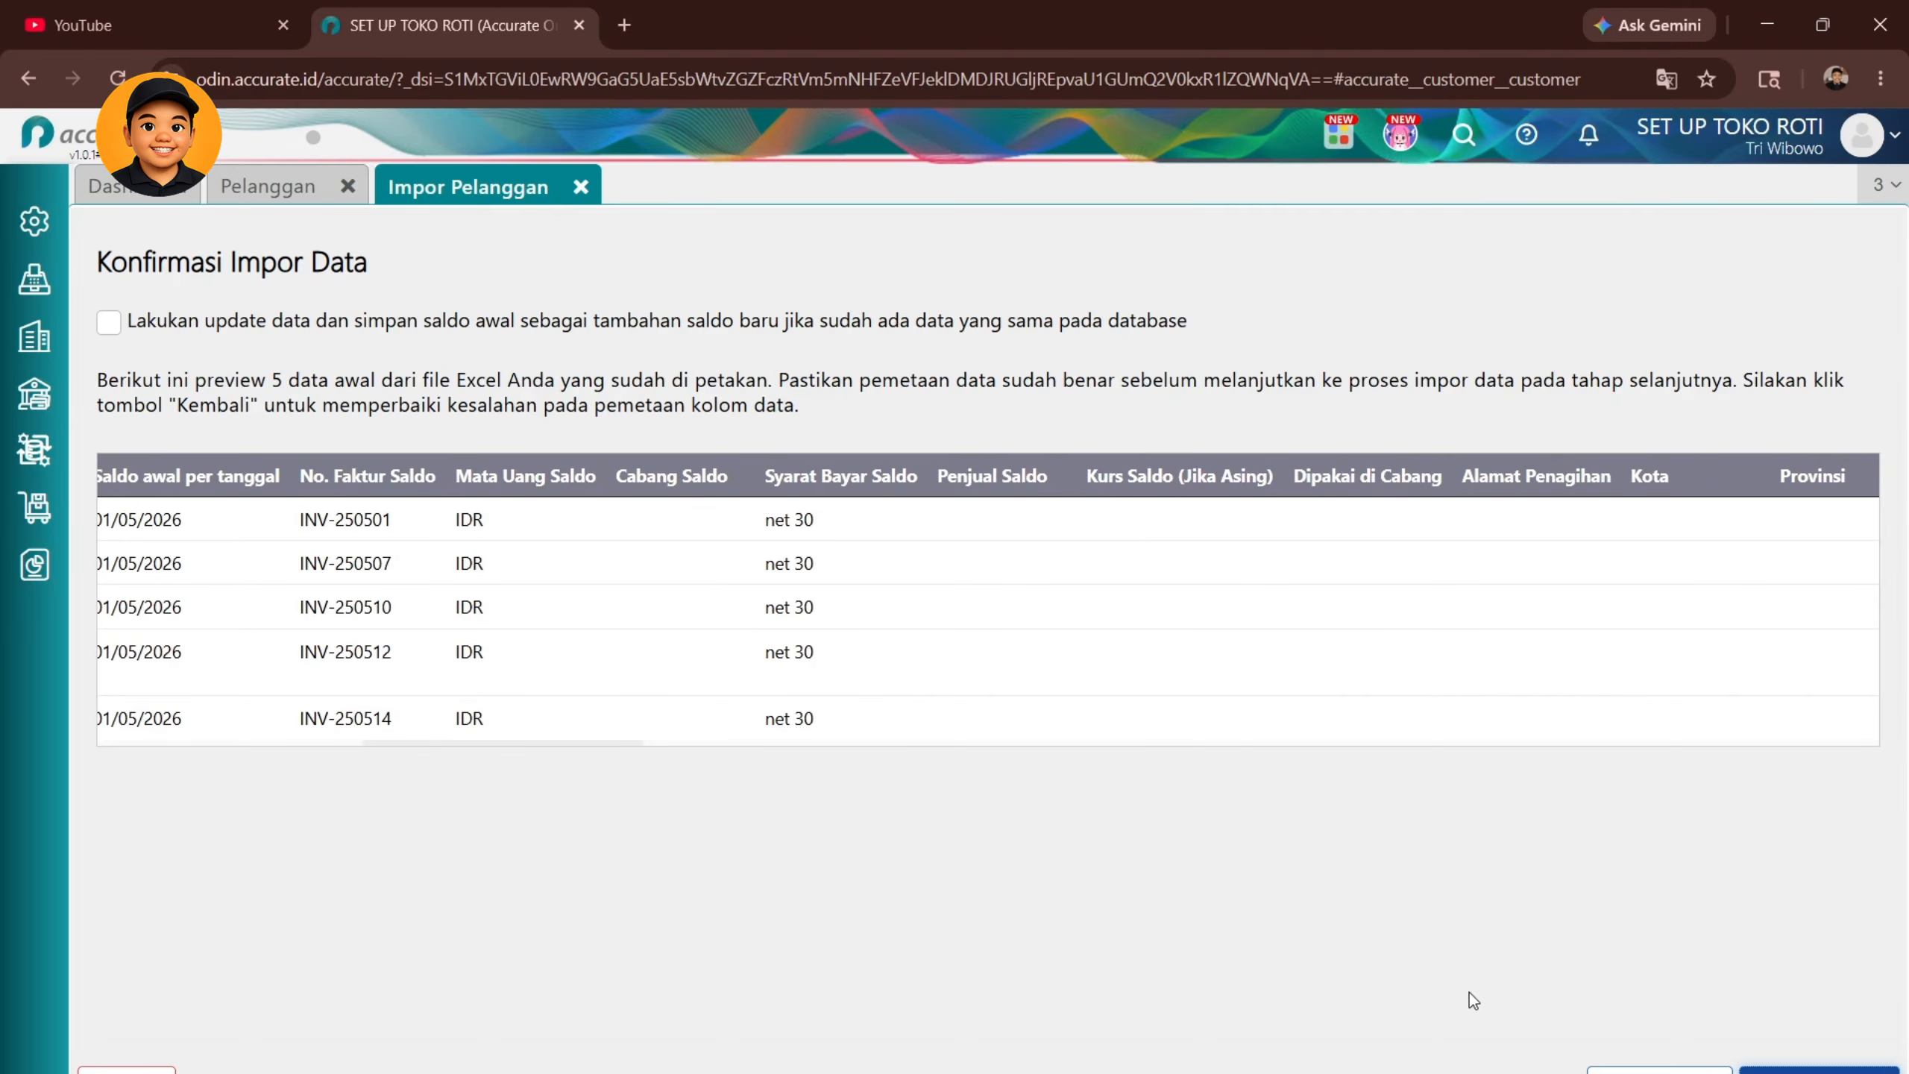
pyautogui.click(1819, 1070)
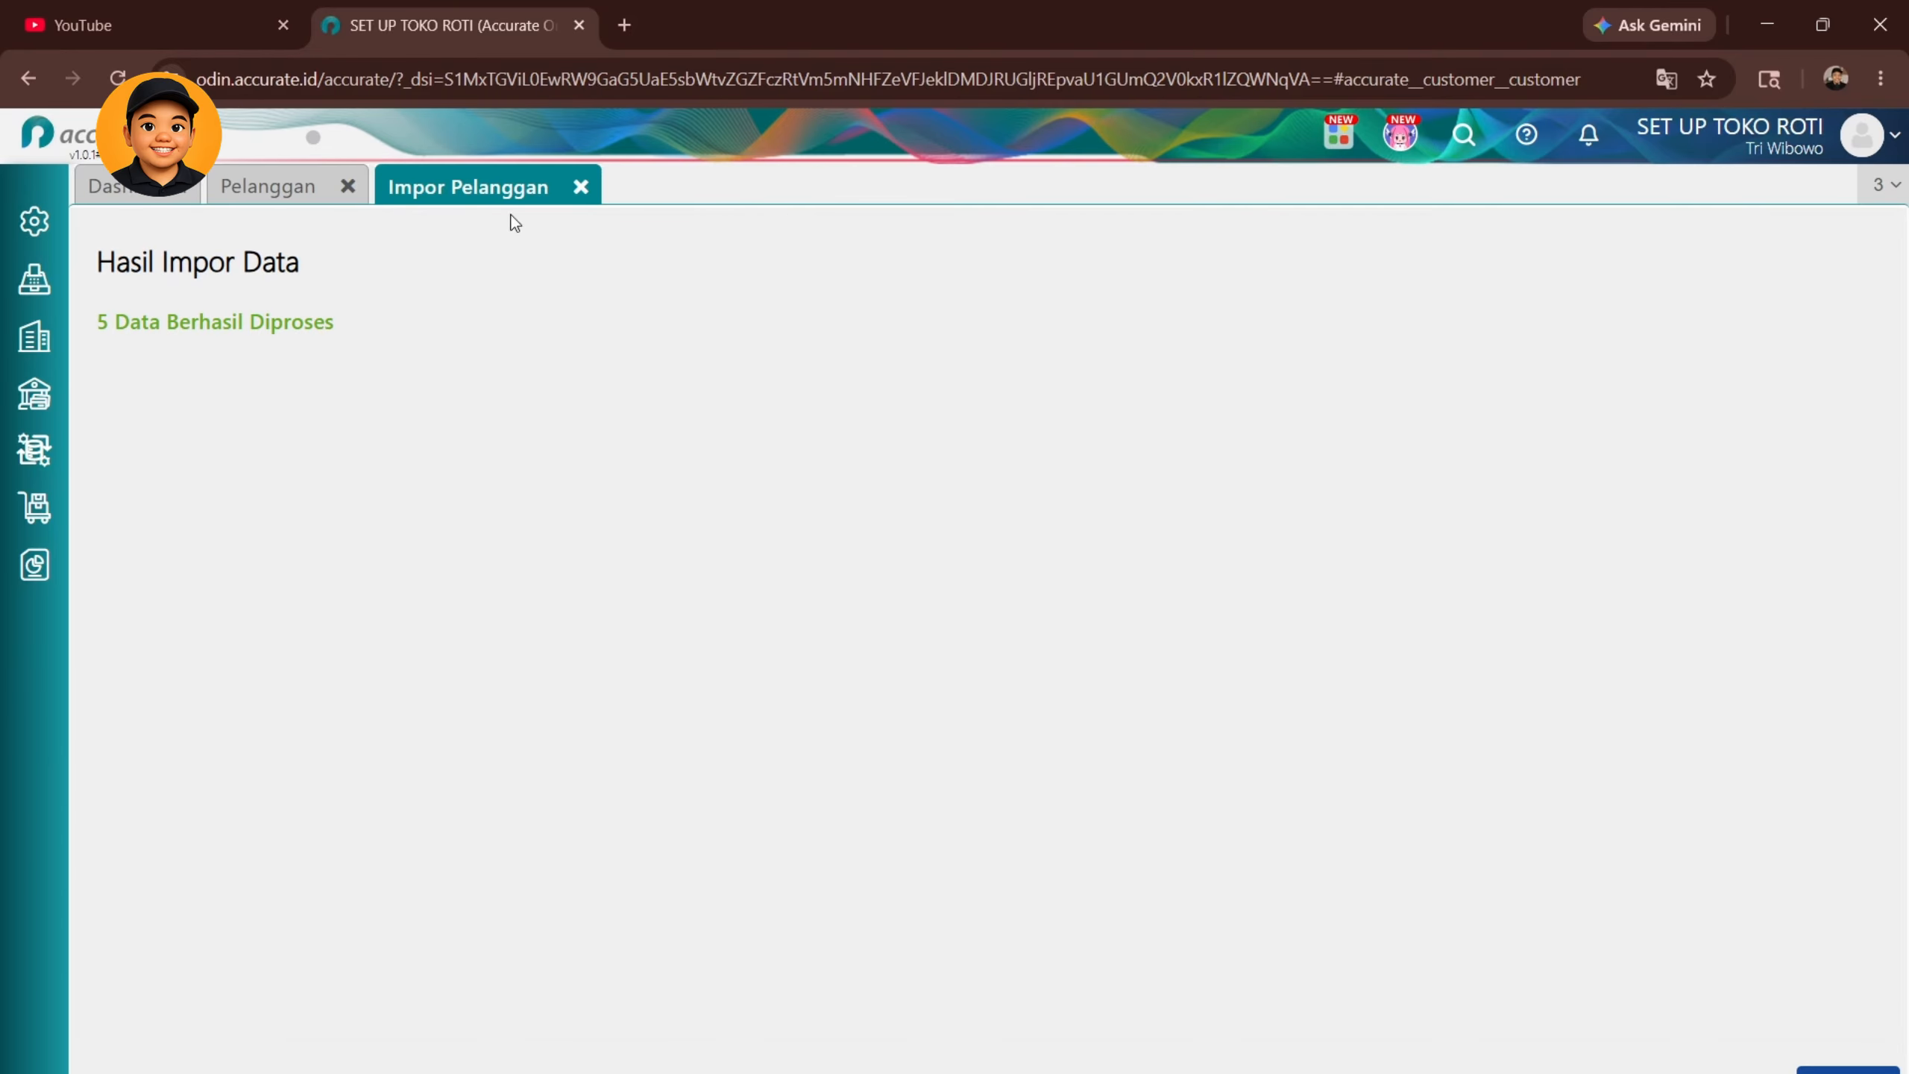
# Return to the Pelanggan list and sort the imported customers by ID Pelanggan in ascending order
pyautogui.click(261, 186)
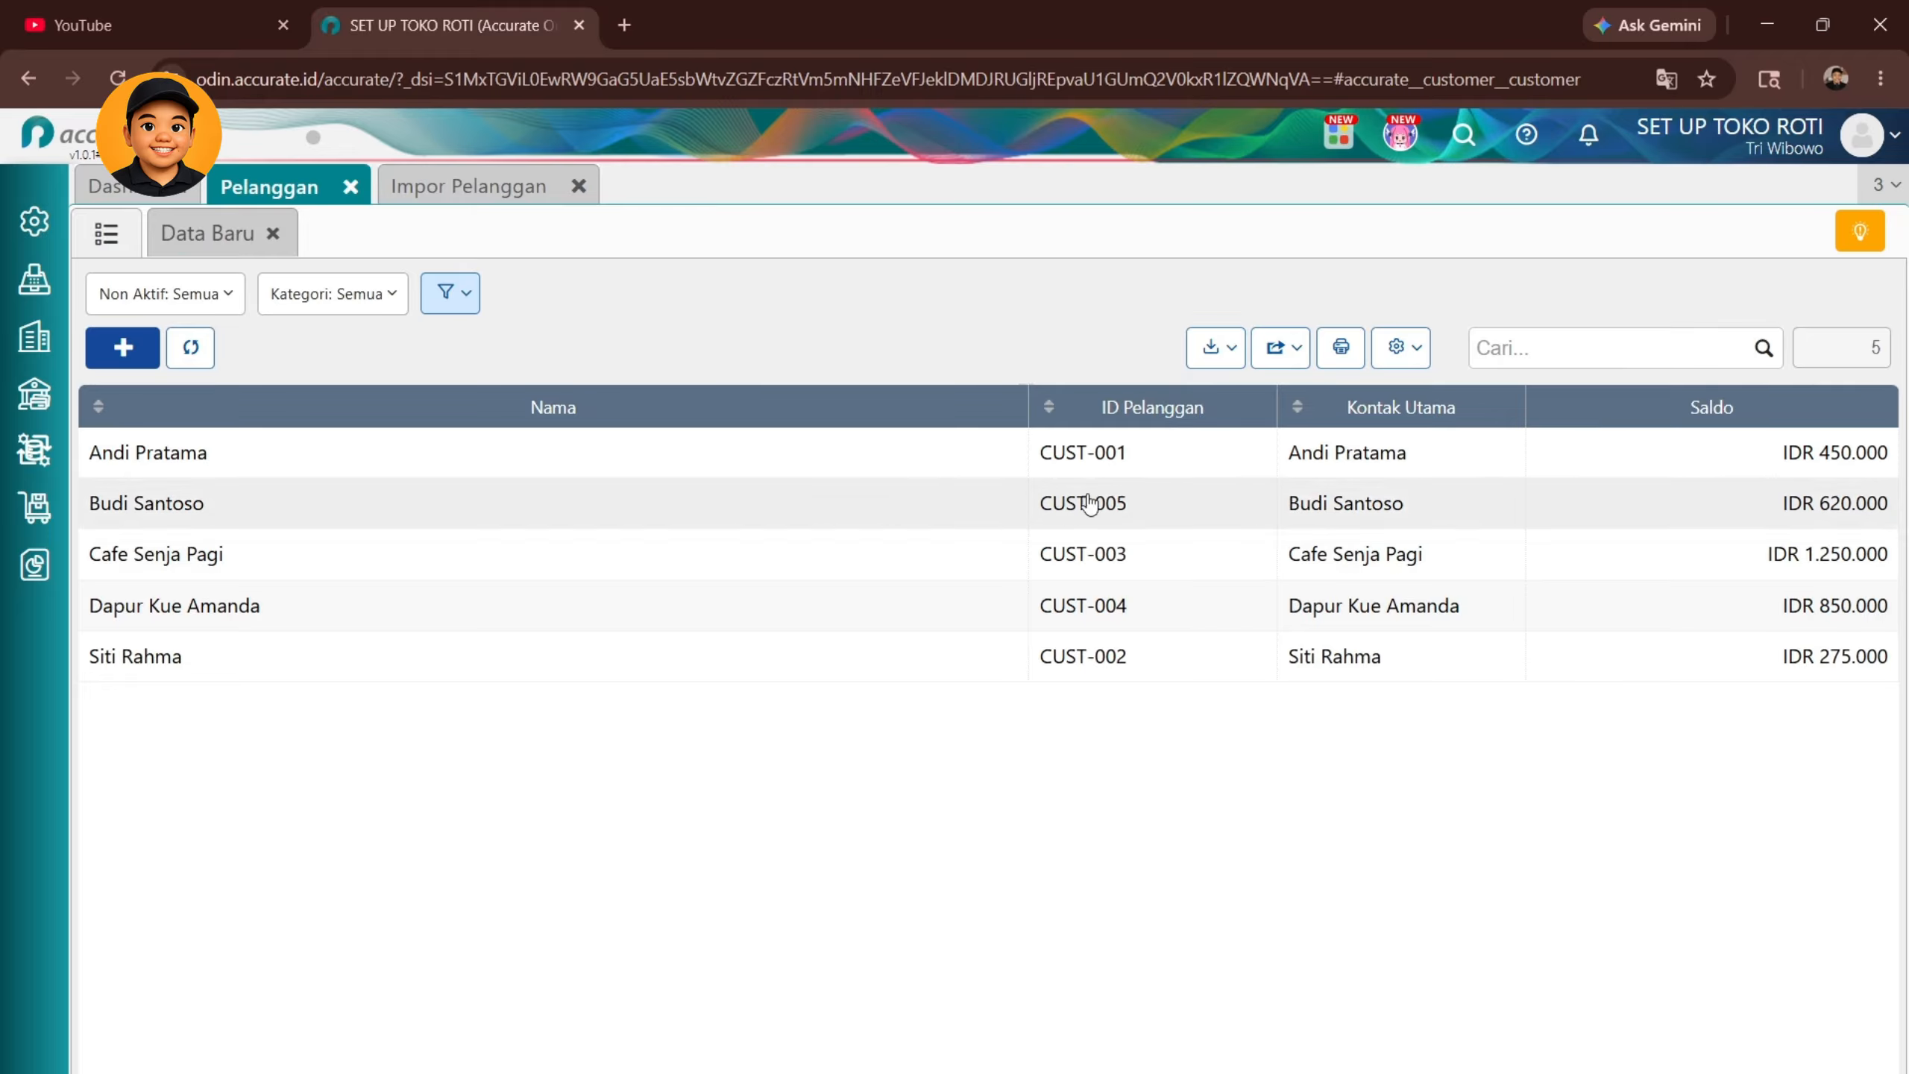
pyautogui.click(1196, 412)
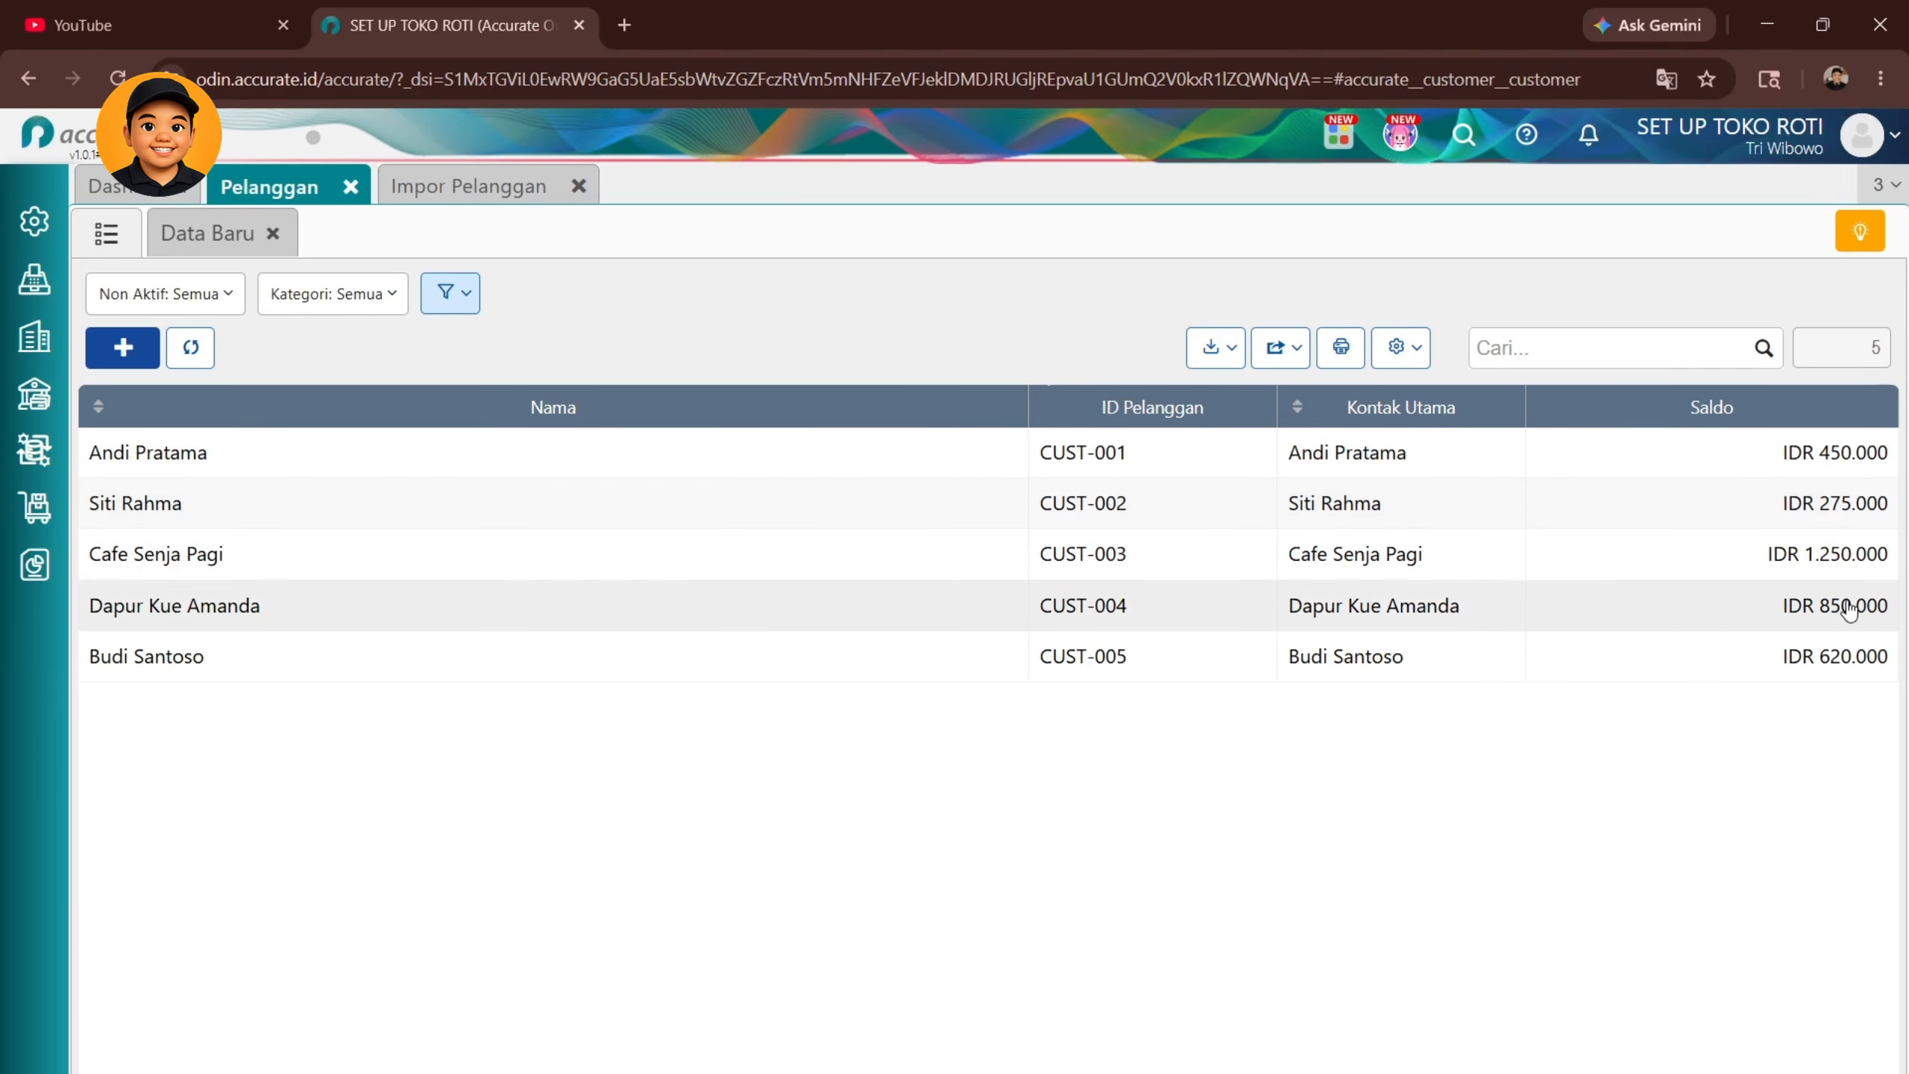
# Generate the Faktur Belum Lunas report from Piutang dan Penjualan as of 22/05/2026 for all branches
pyautogui.click(15, 587)
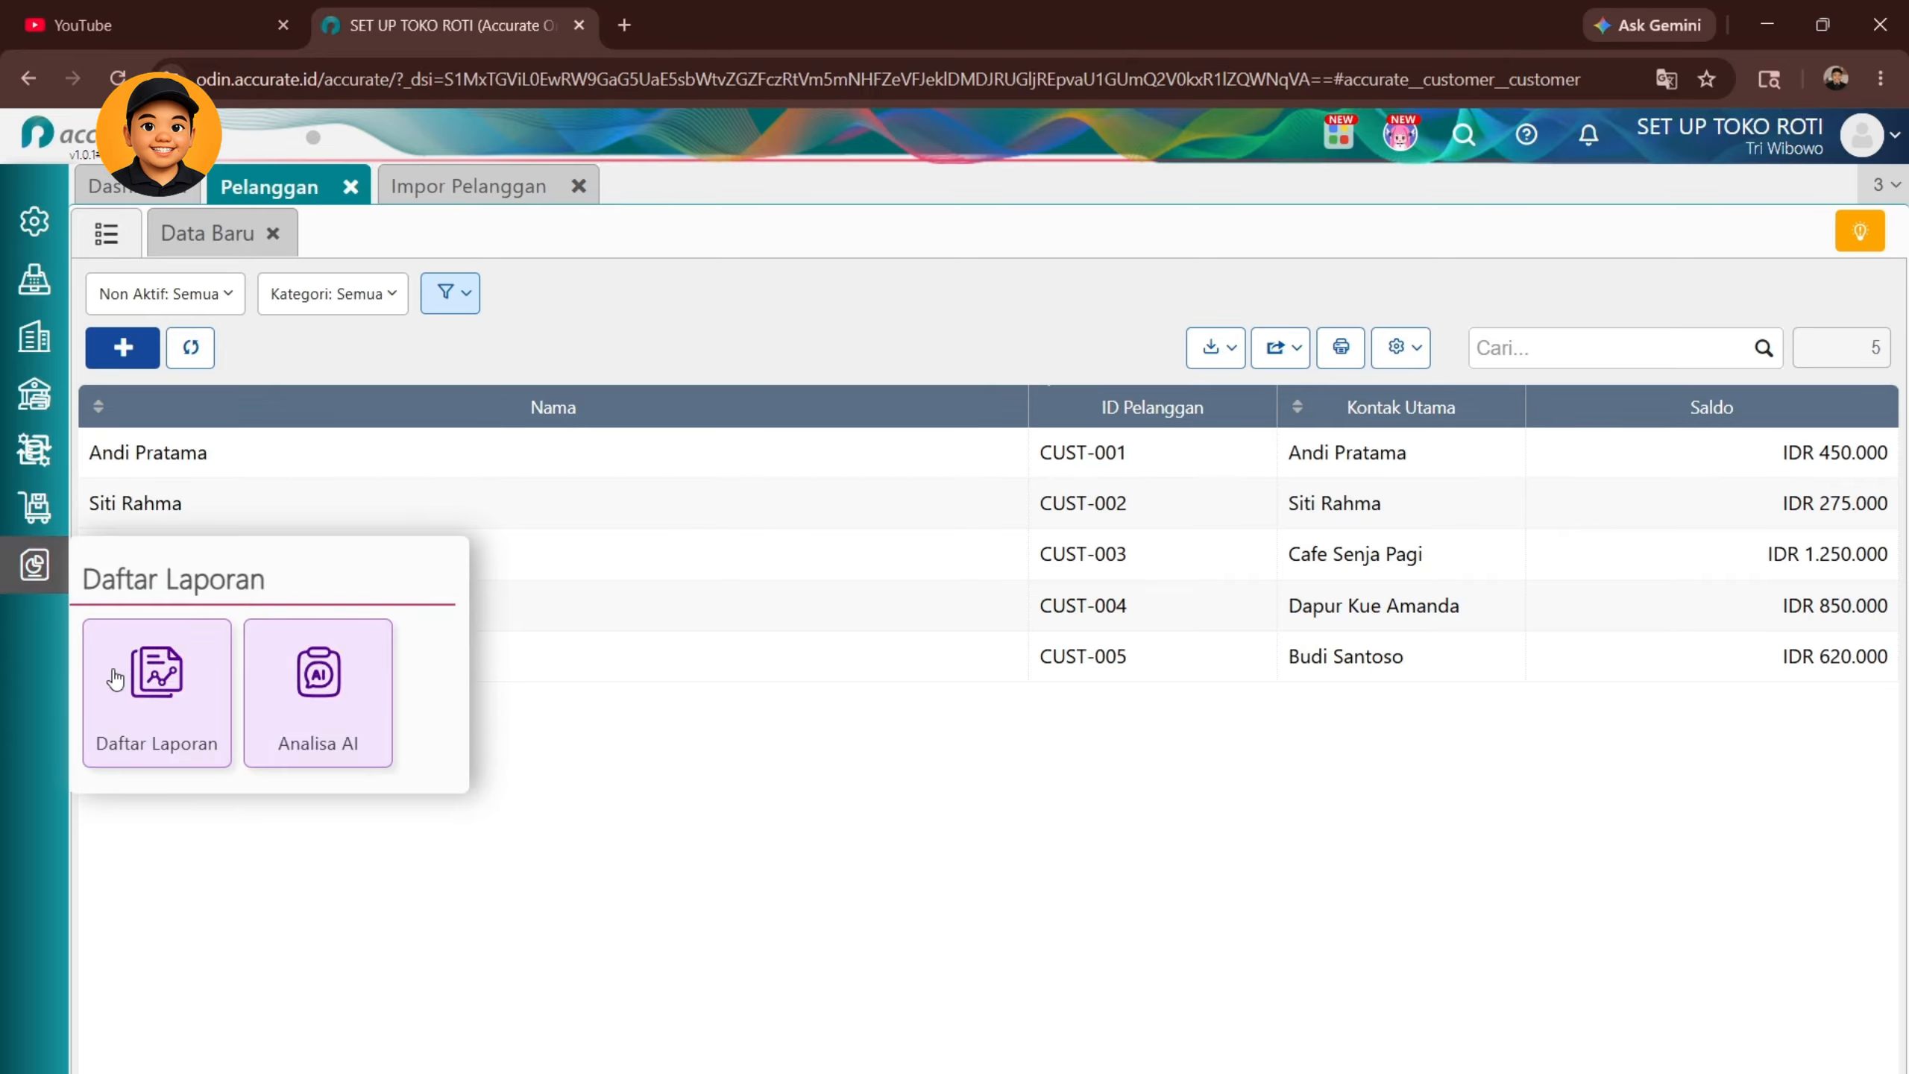
pyautogui.click(158, 677)
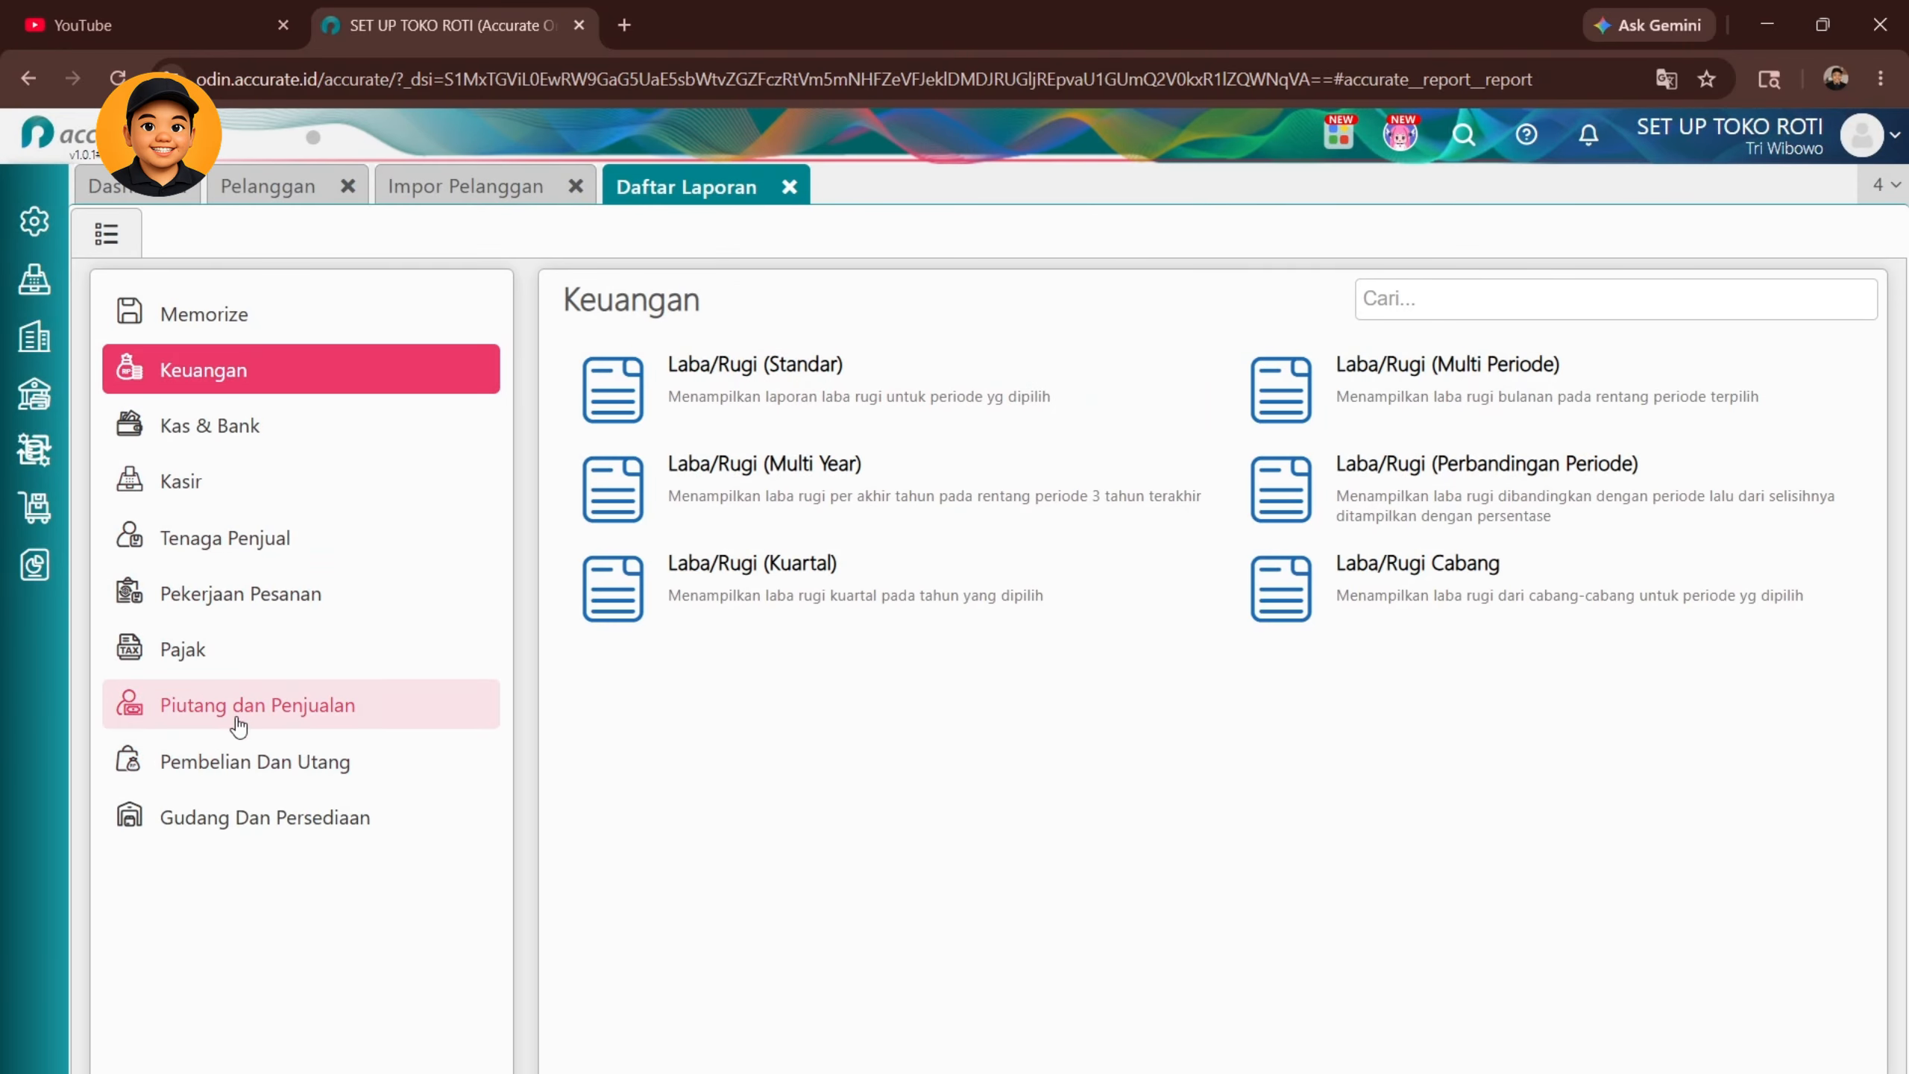
pyautogui.click(277, 705)
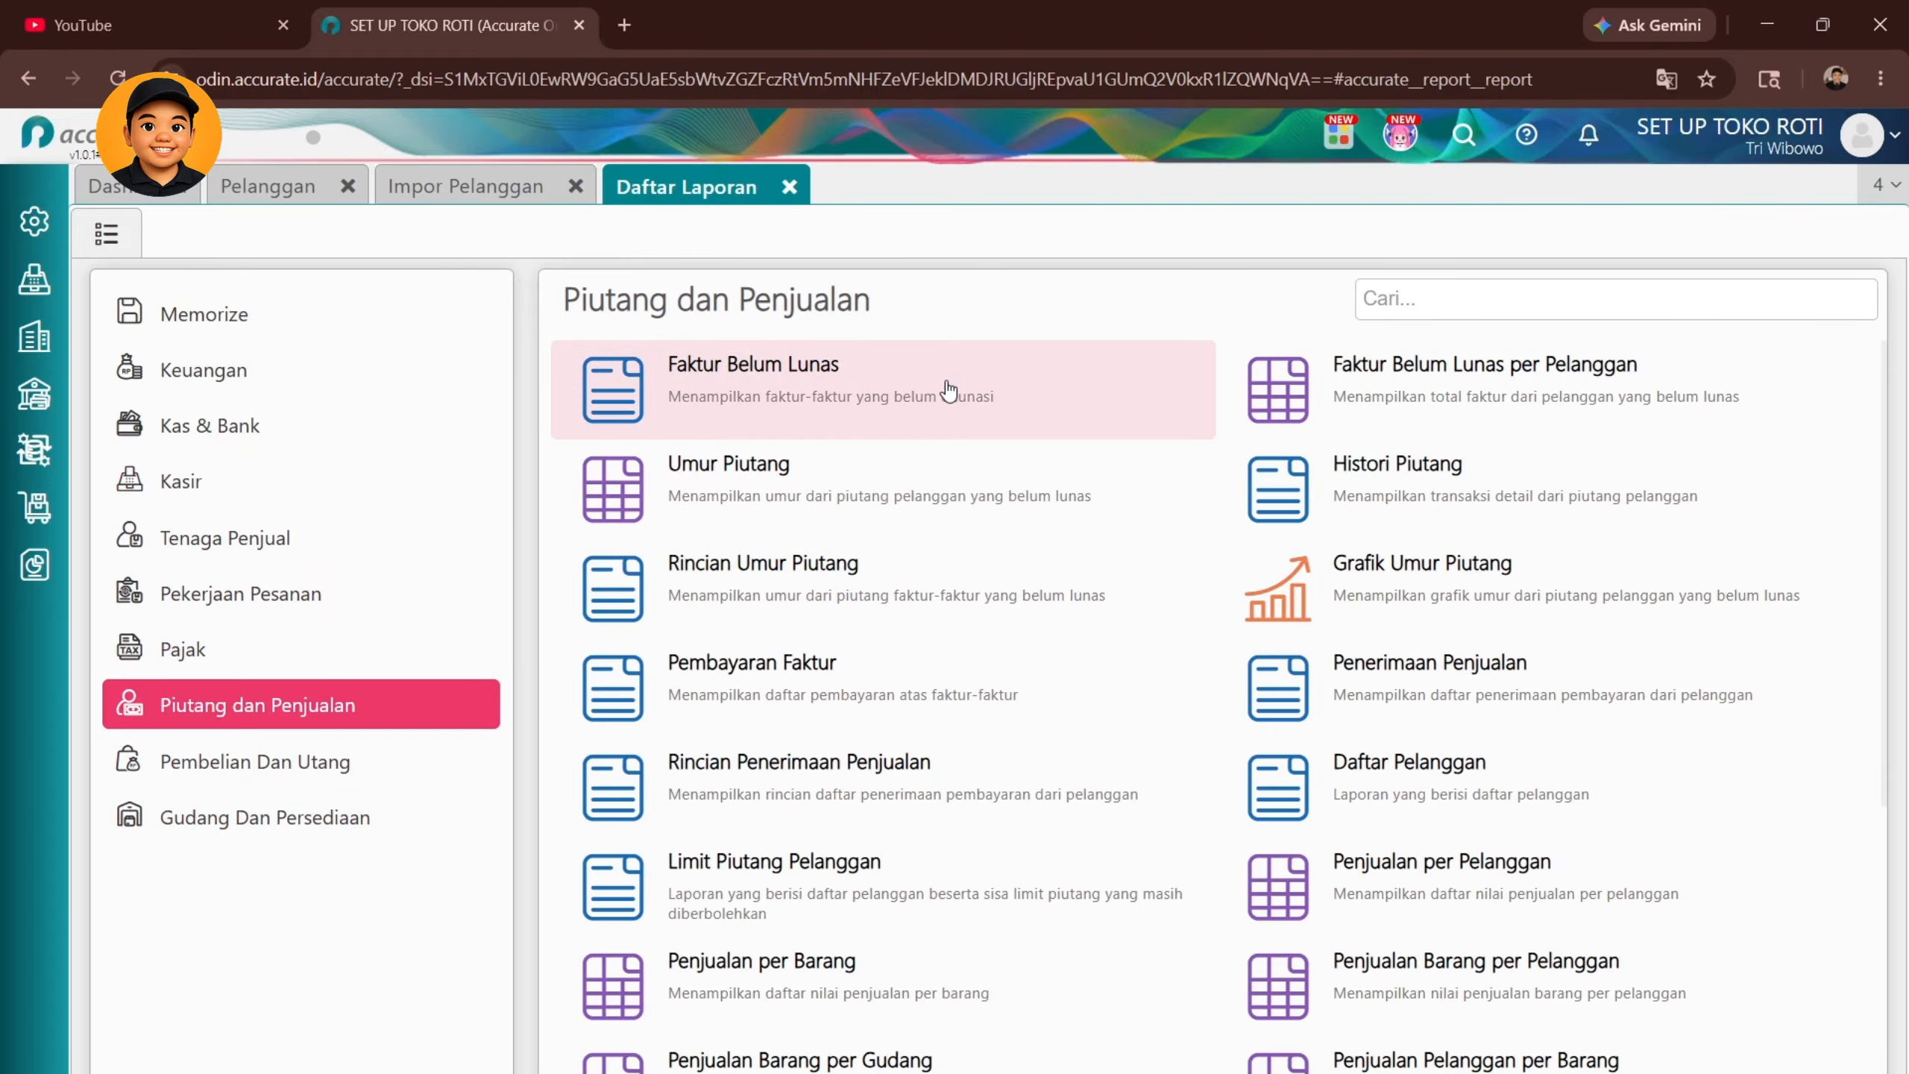
pyautogui.click(946, 410)
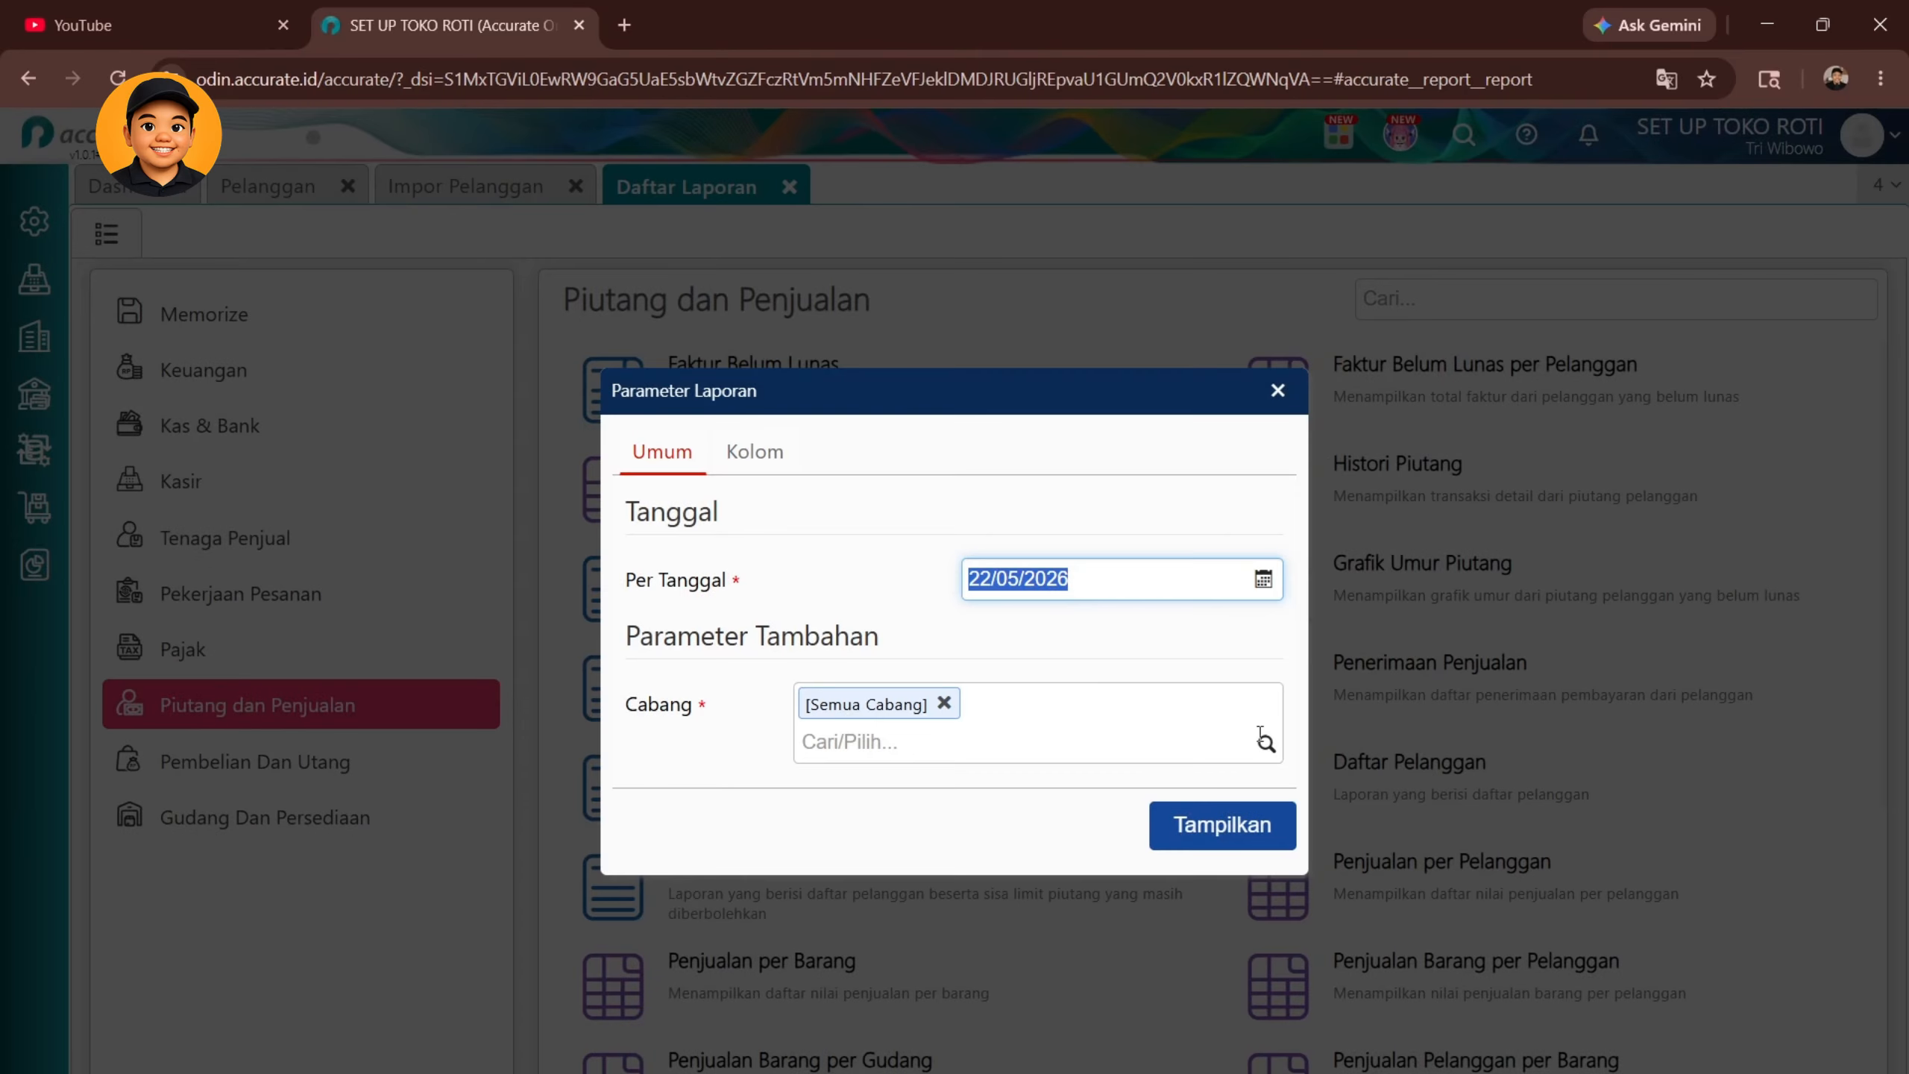
pyautogui.click(1270, 825)
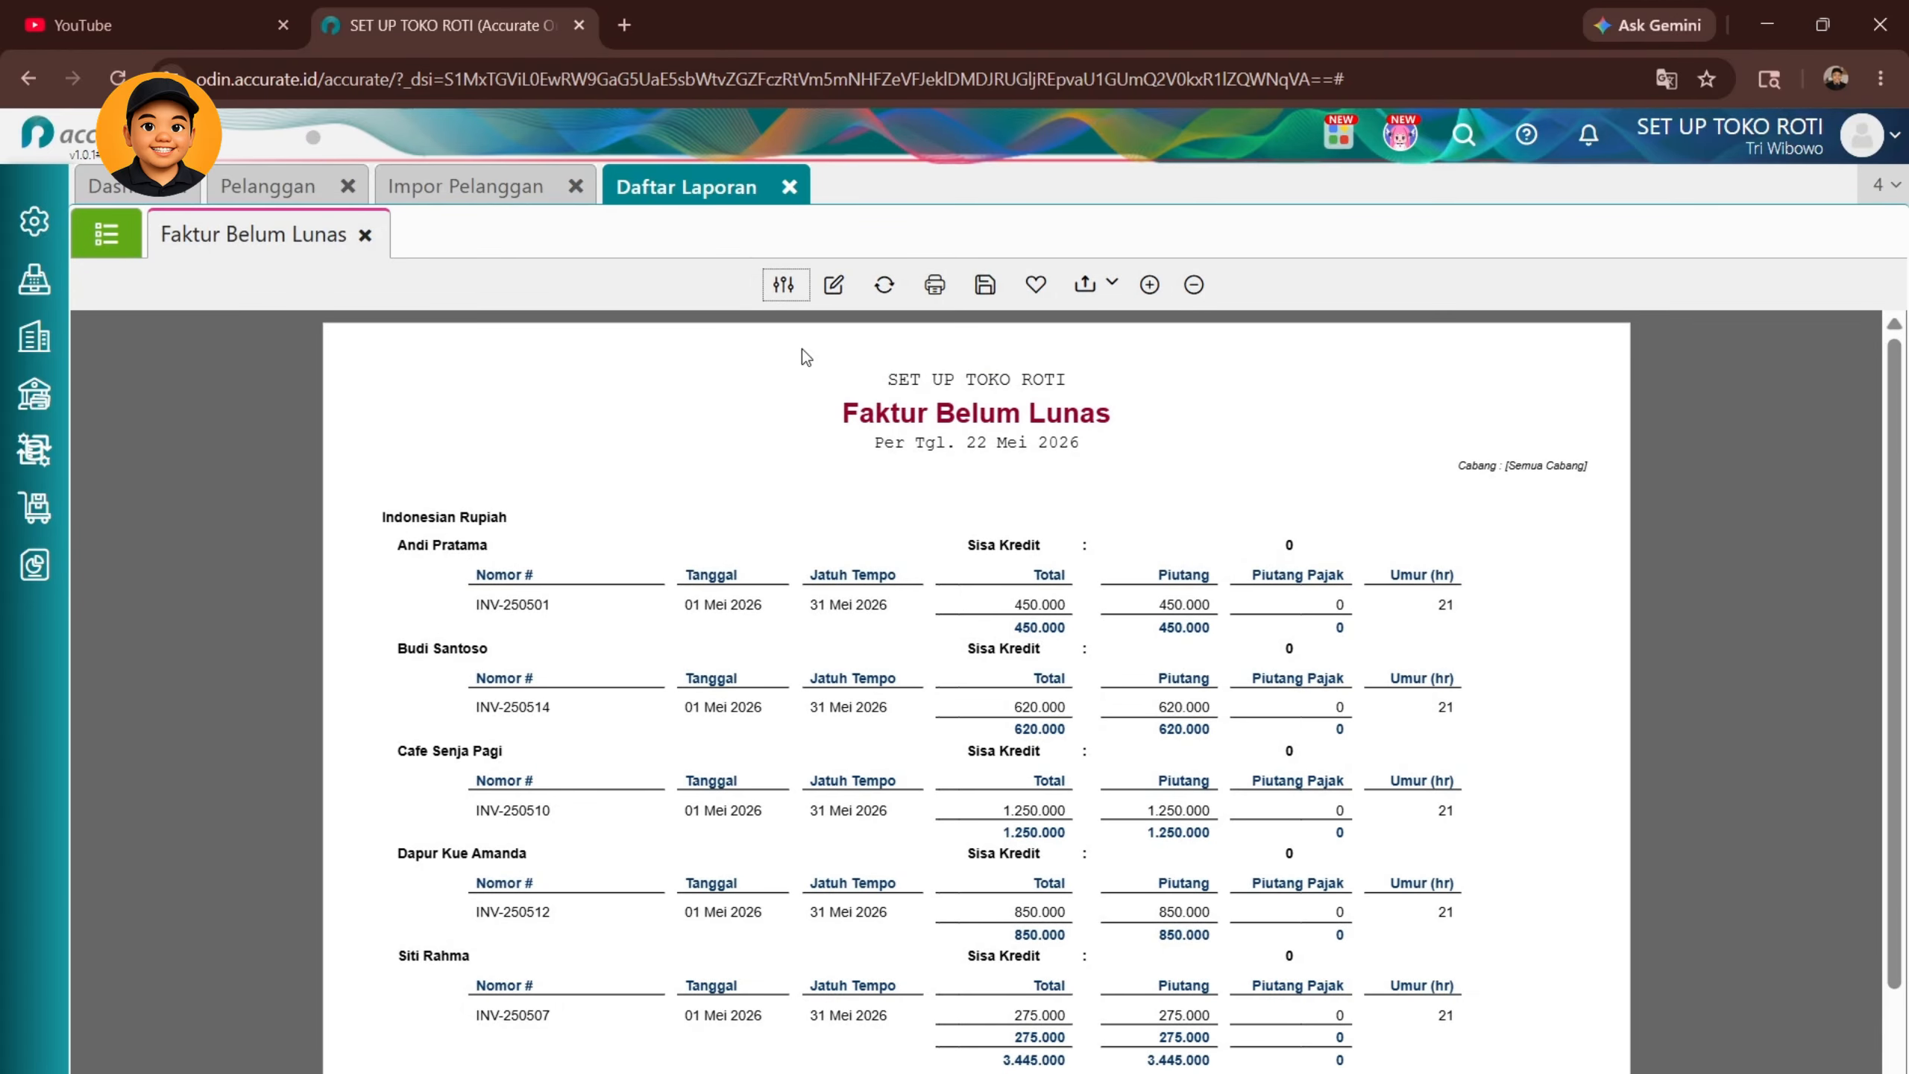
# Check the imported customers' invoice numbers, due dates and outstanding amounts in the Faktur Belum Lunas report
pyautogui.scroll(-2, 739, 952)
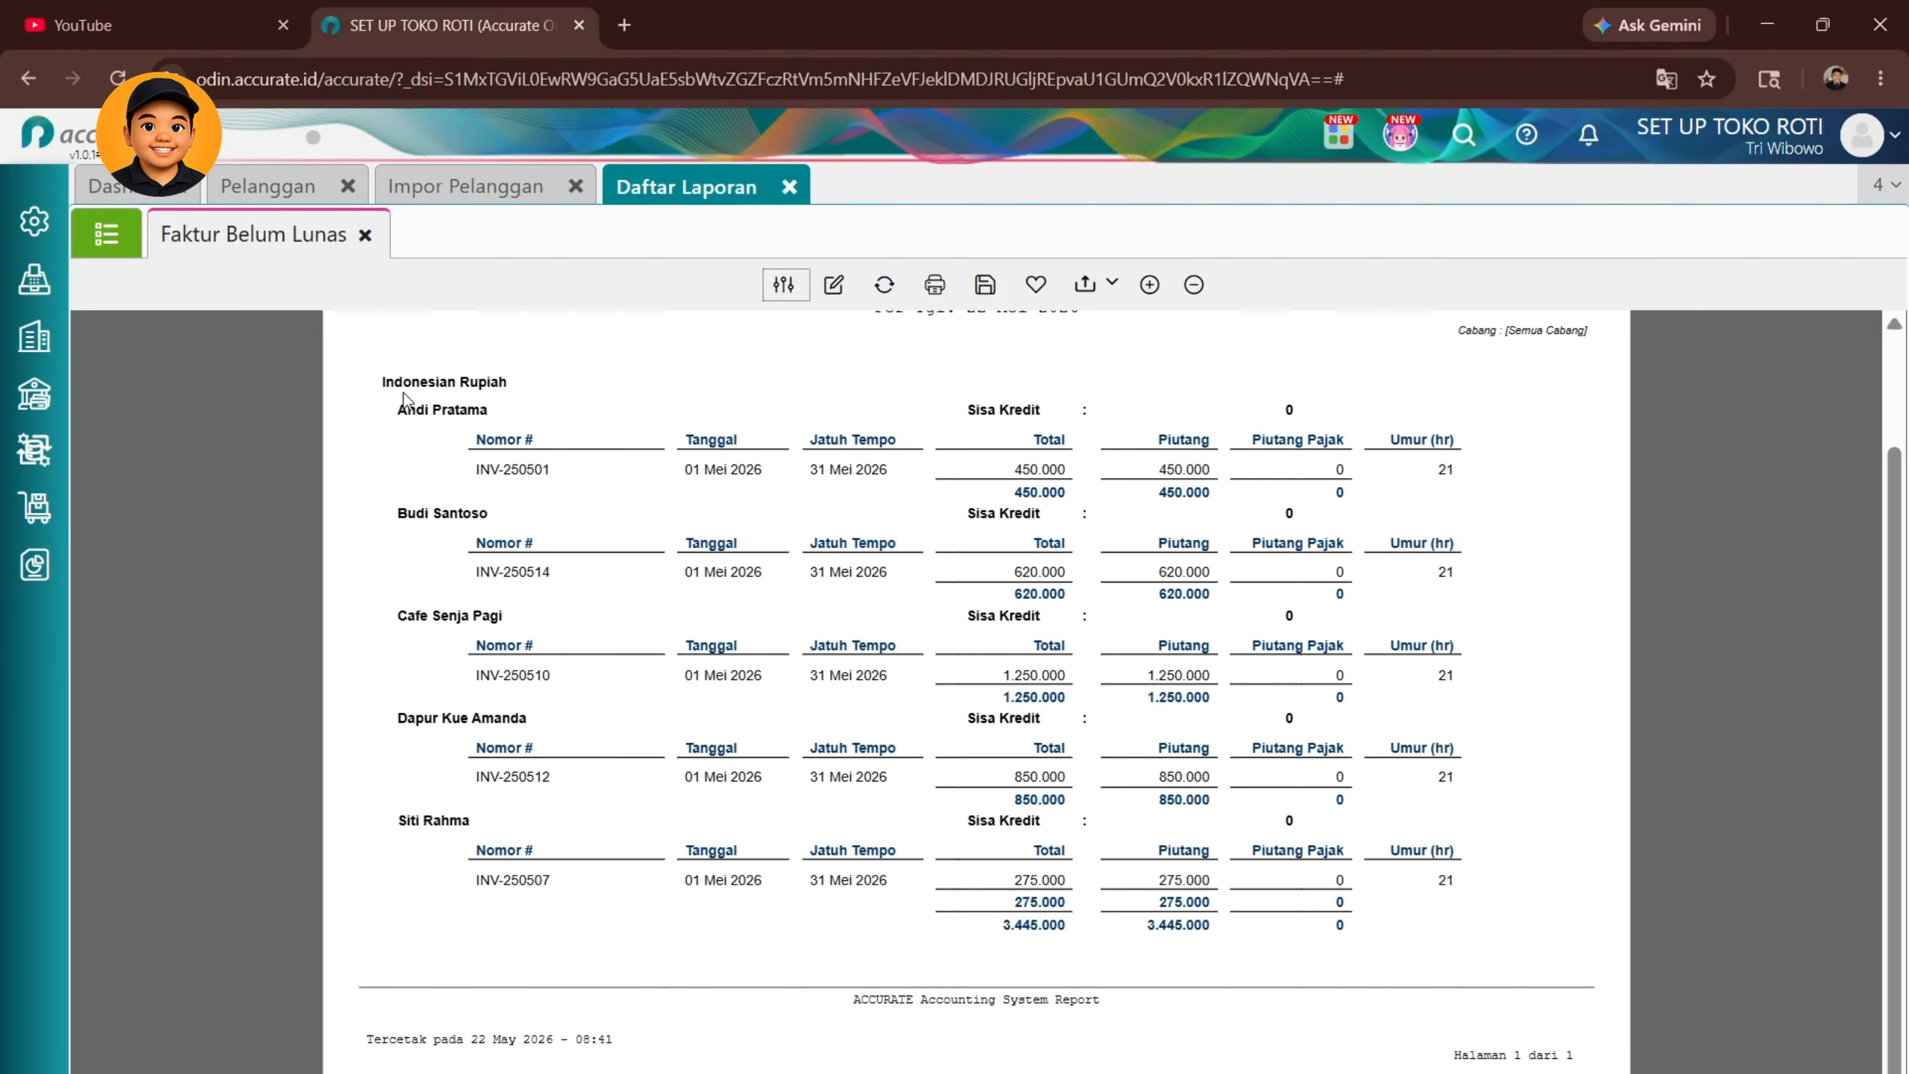
pyautogui.moveTo(605, 467); pyautogui.dragTo(474, 469)
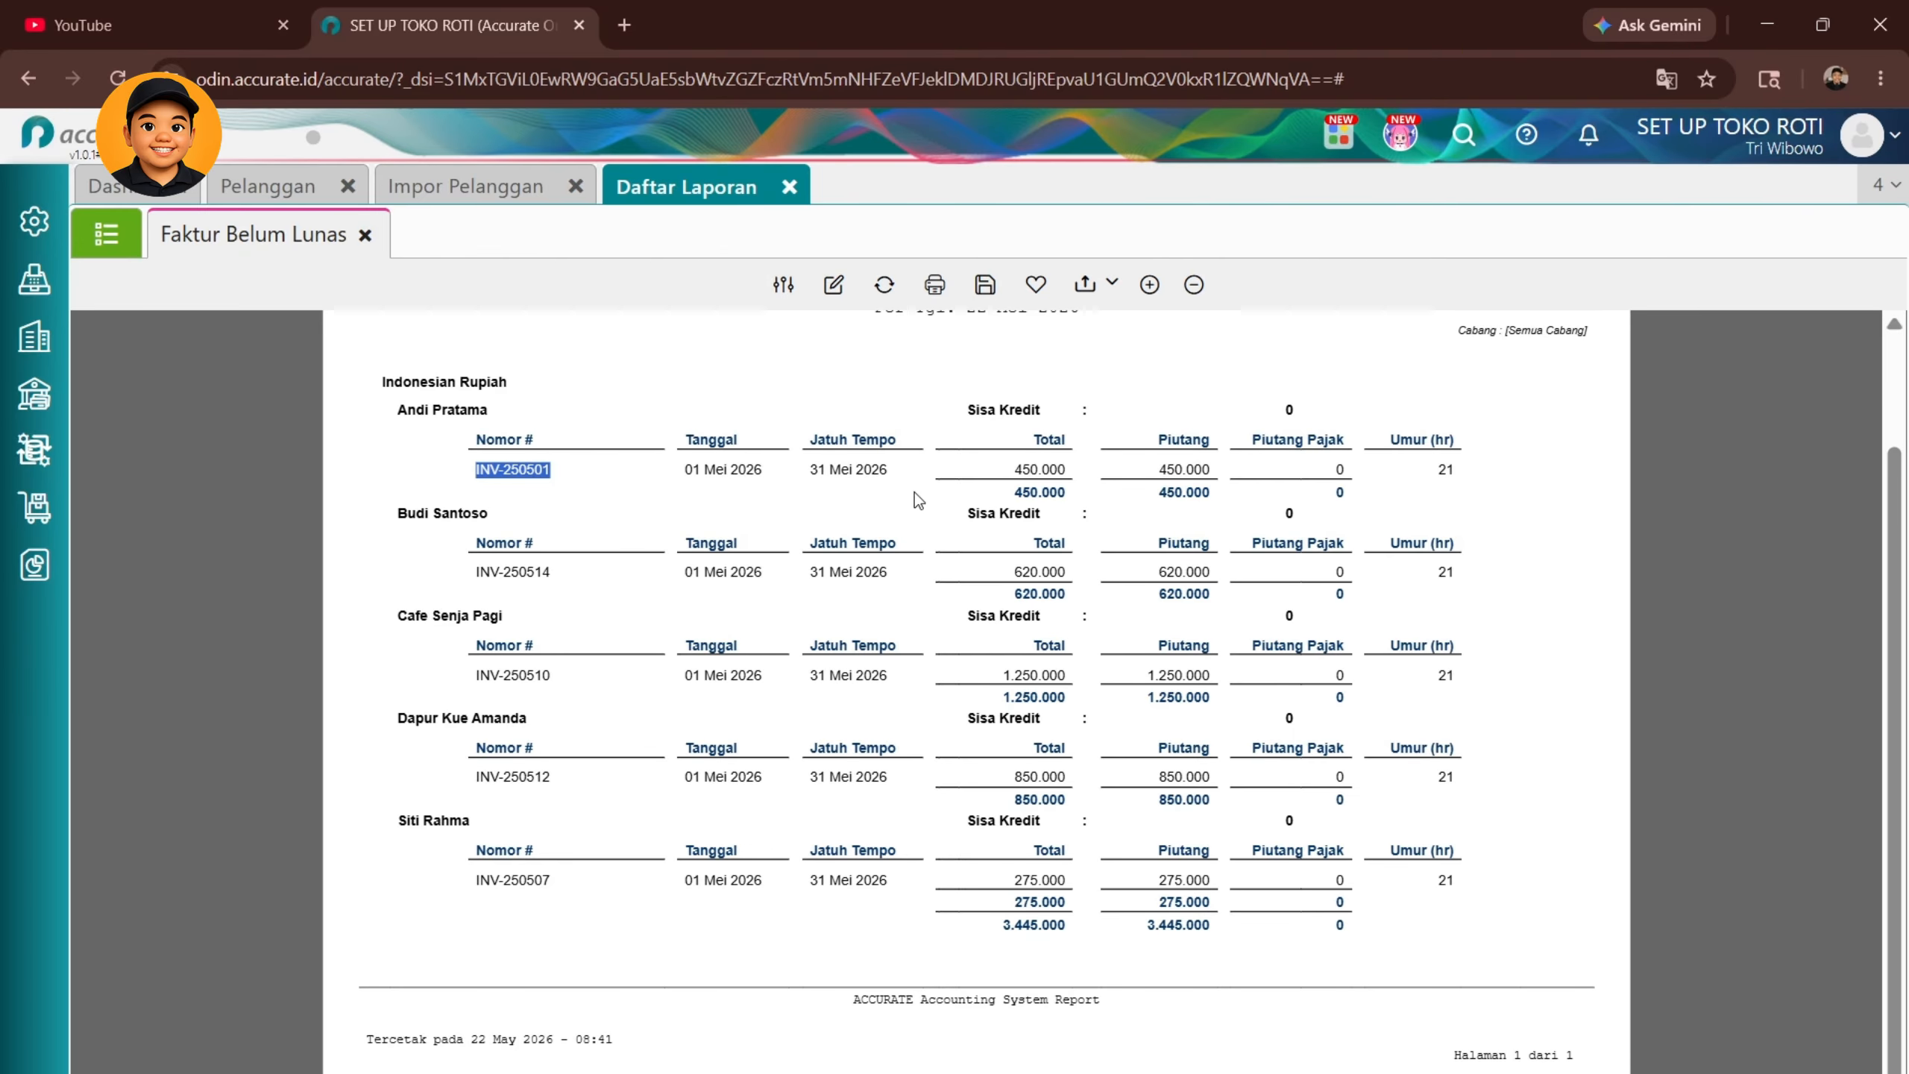
pyautogui.moveTo(891, 502); pyautogui.dragTo(784, 464)
pyautogui.click(953, 477)
pyautogui.moveTo(984, 474); pyautogui.dragTo(1197, 489)
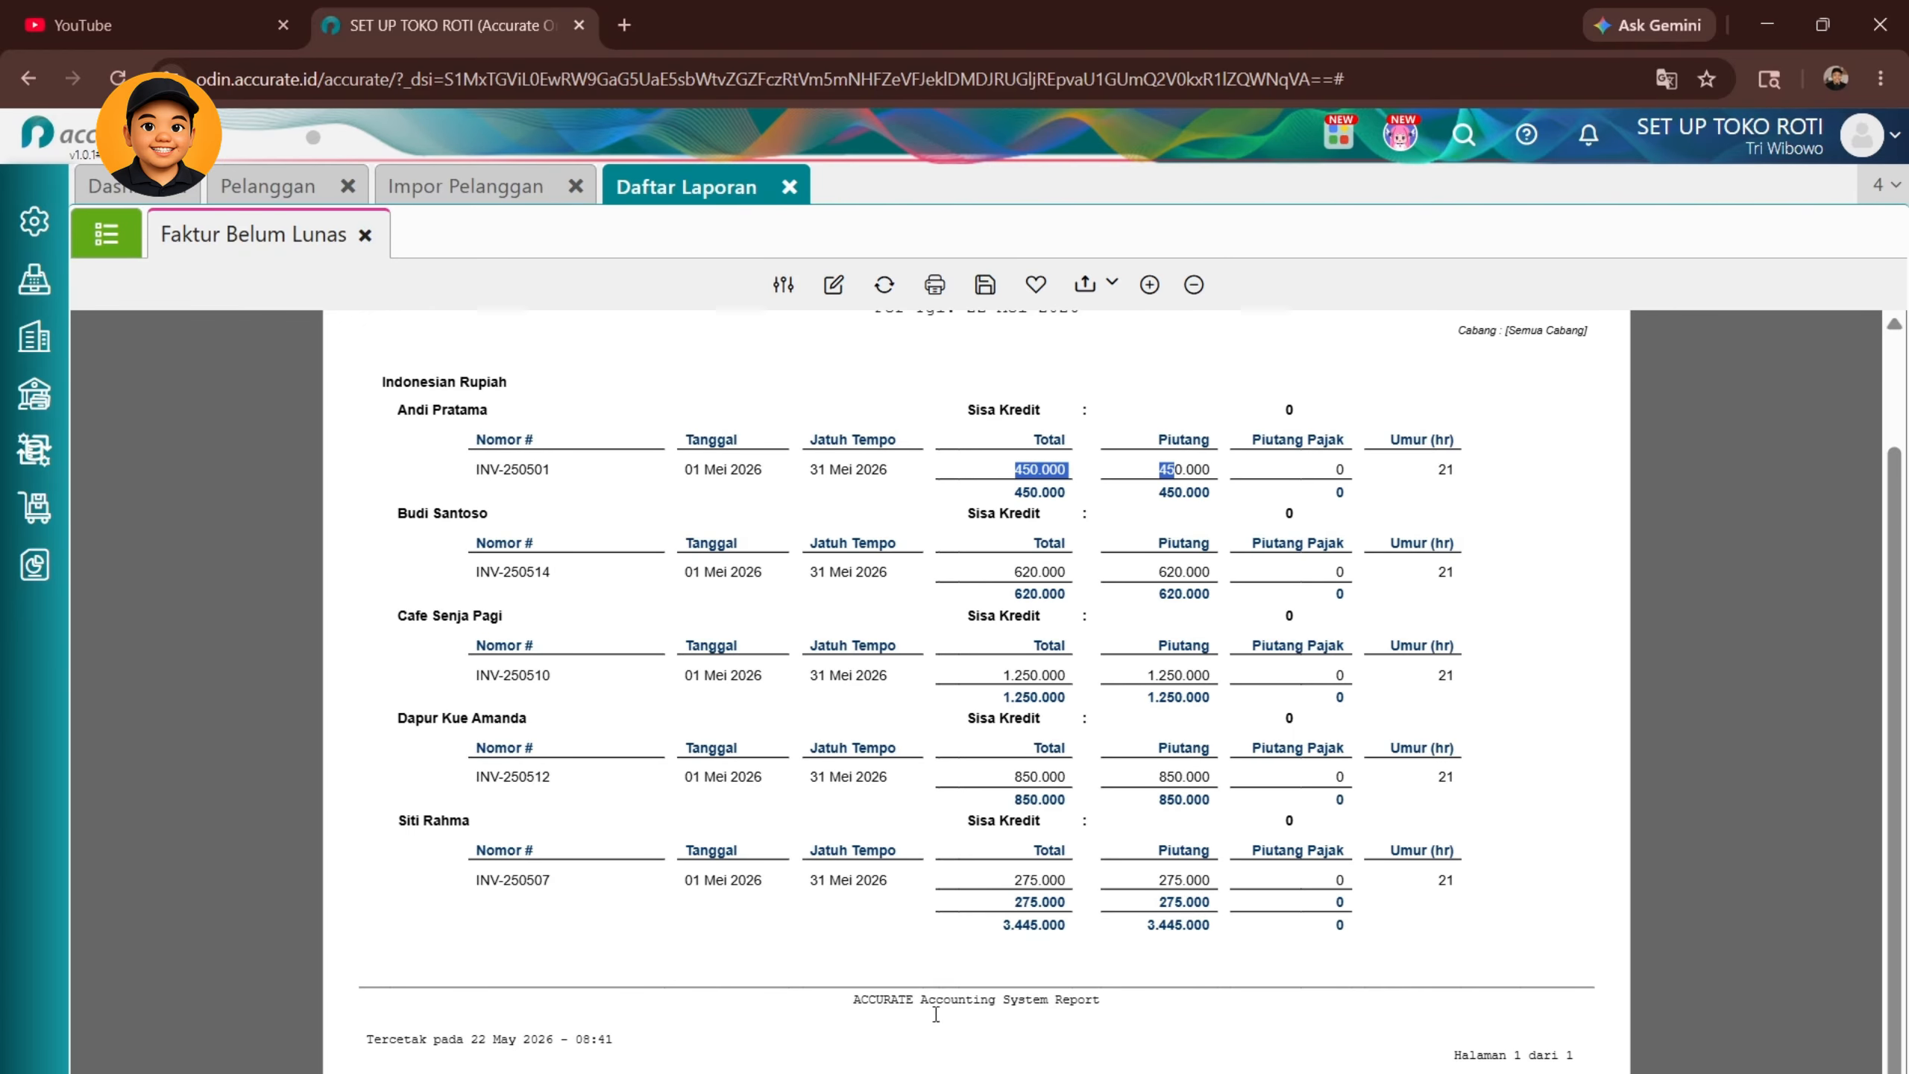
# Refresh the dashboard's Kegiatan Mendatang widget and set its Rentang Waktu to 3 bulan kedepan
pyautogui.click(124, 197)
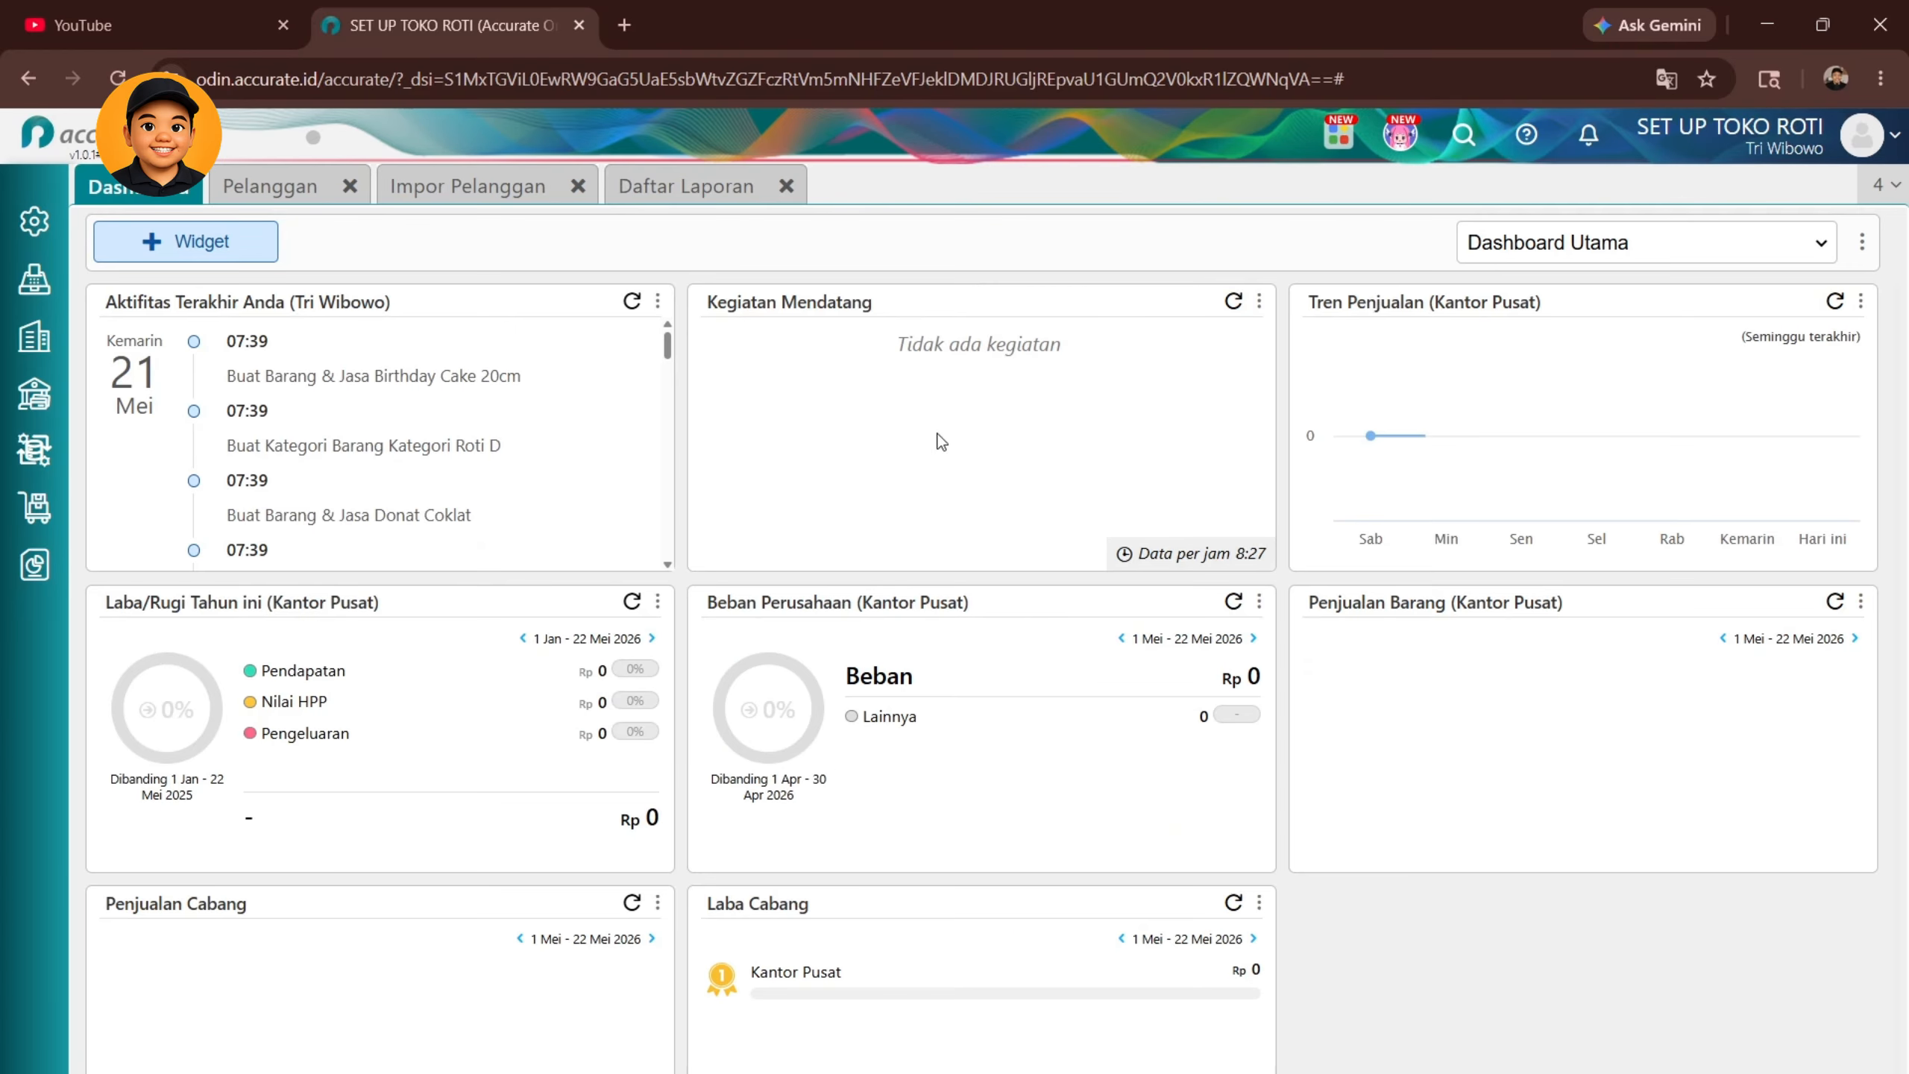
pyautogui.click(1233, 301)
pyautogui.click(1259, 301)
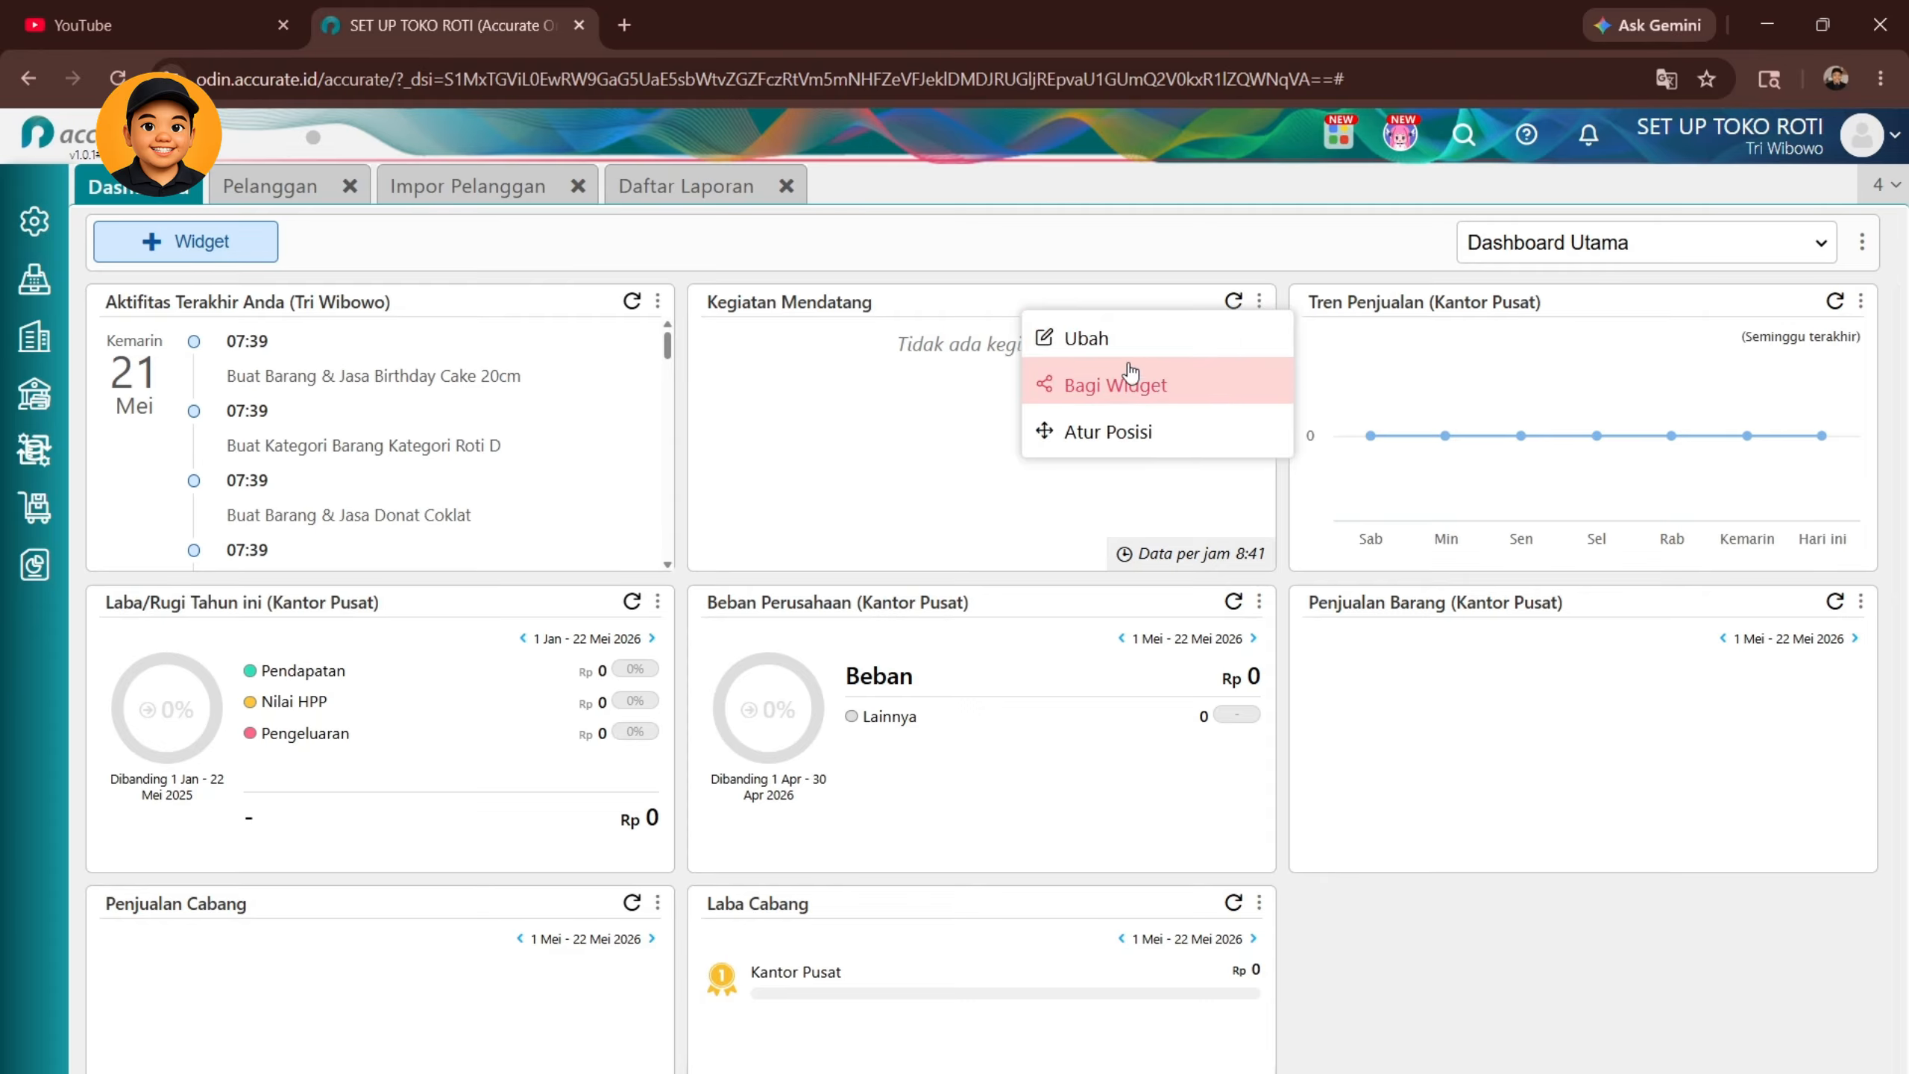
pyautogui.click(1117, 382)
pyautogui.click(1175, 624)
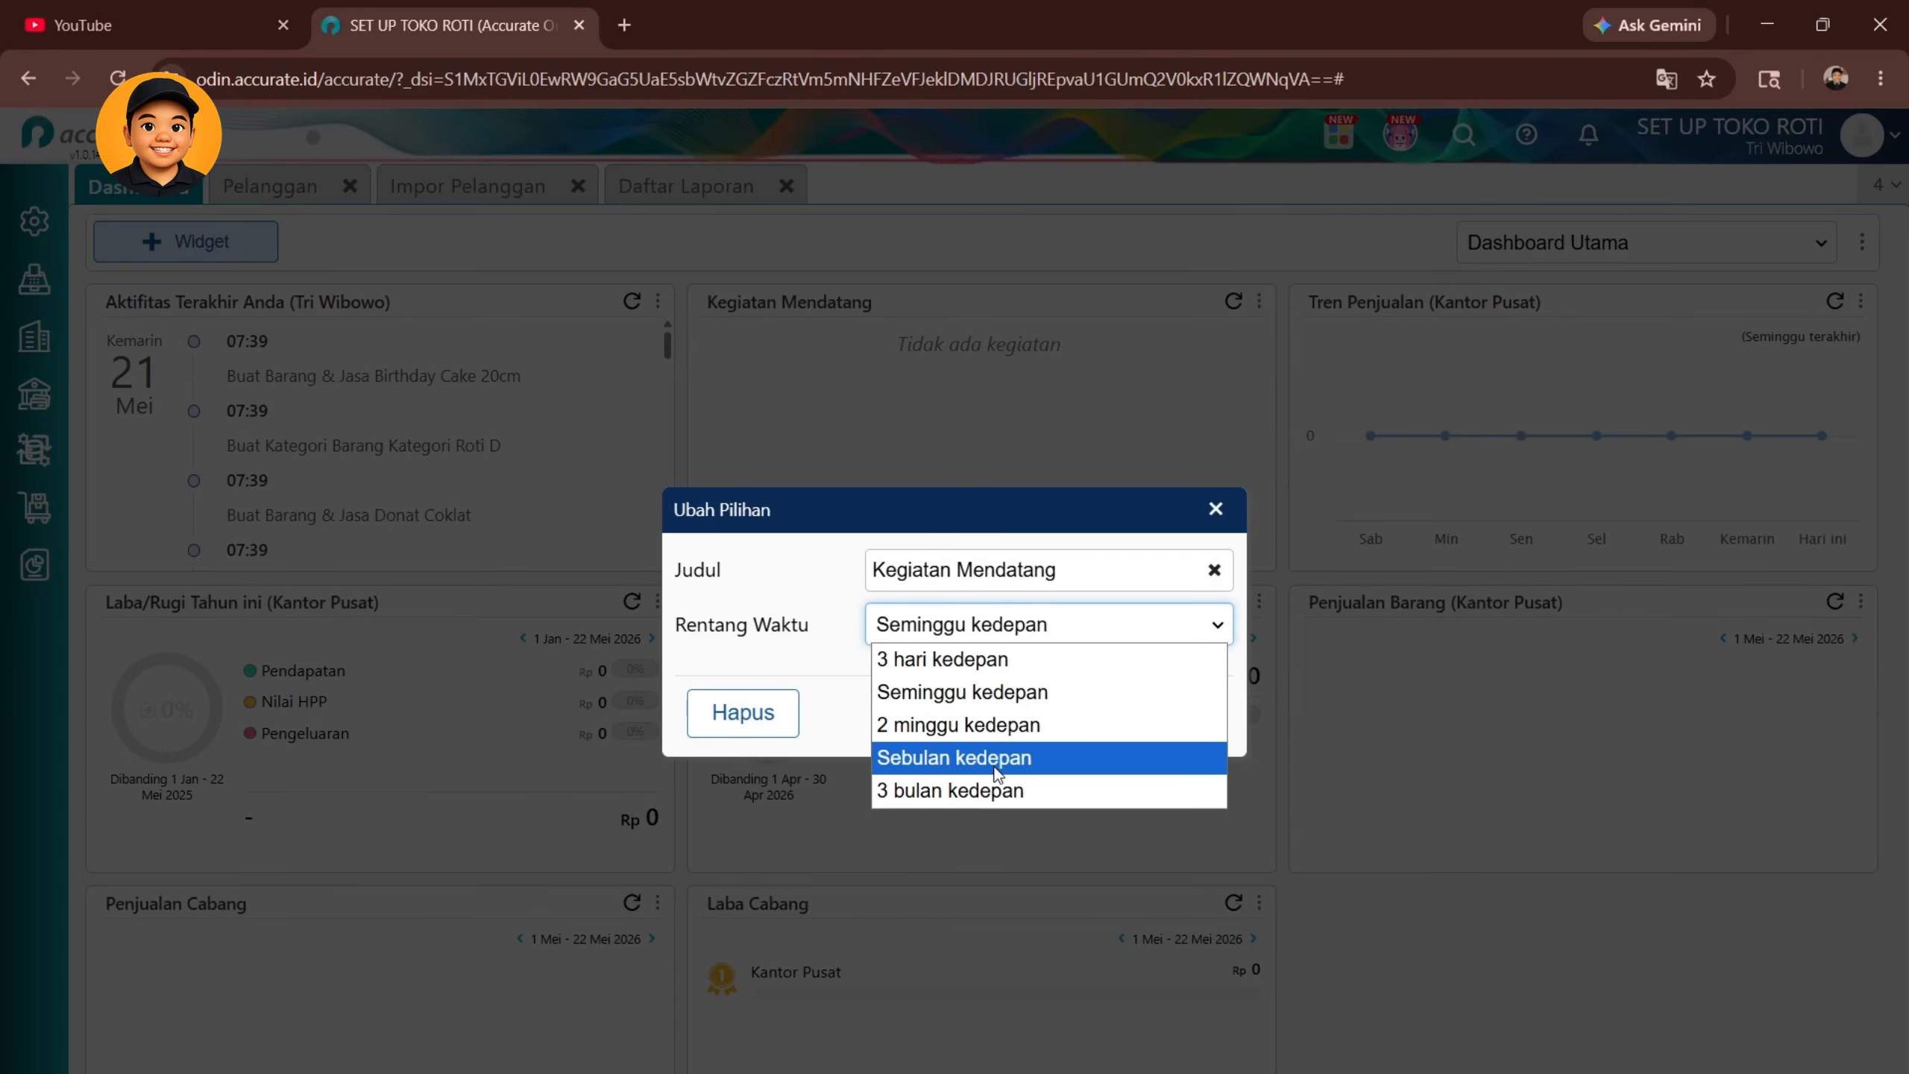
pyautogui.click(977, 790)
pyautogui.click(1180, 713)
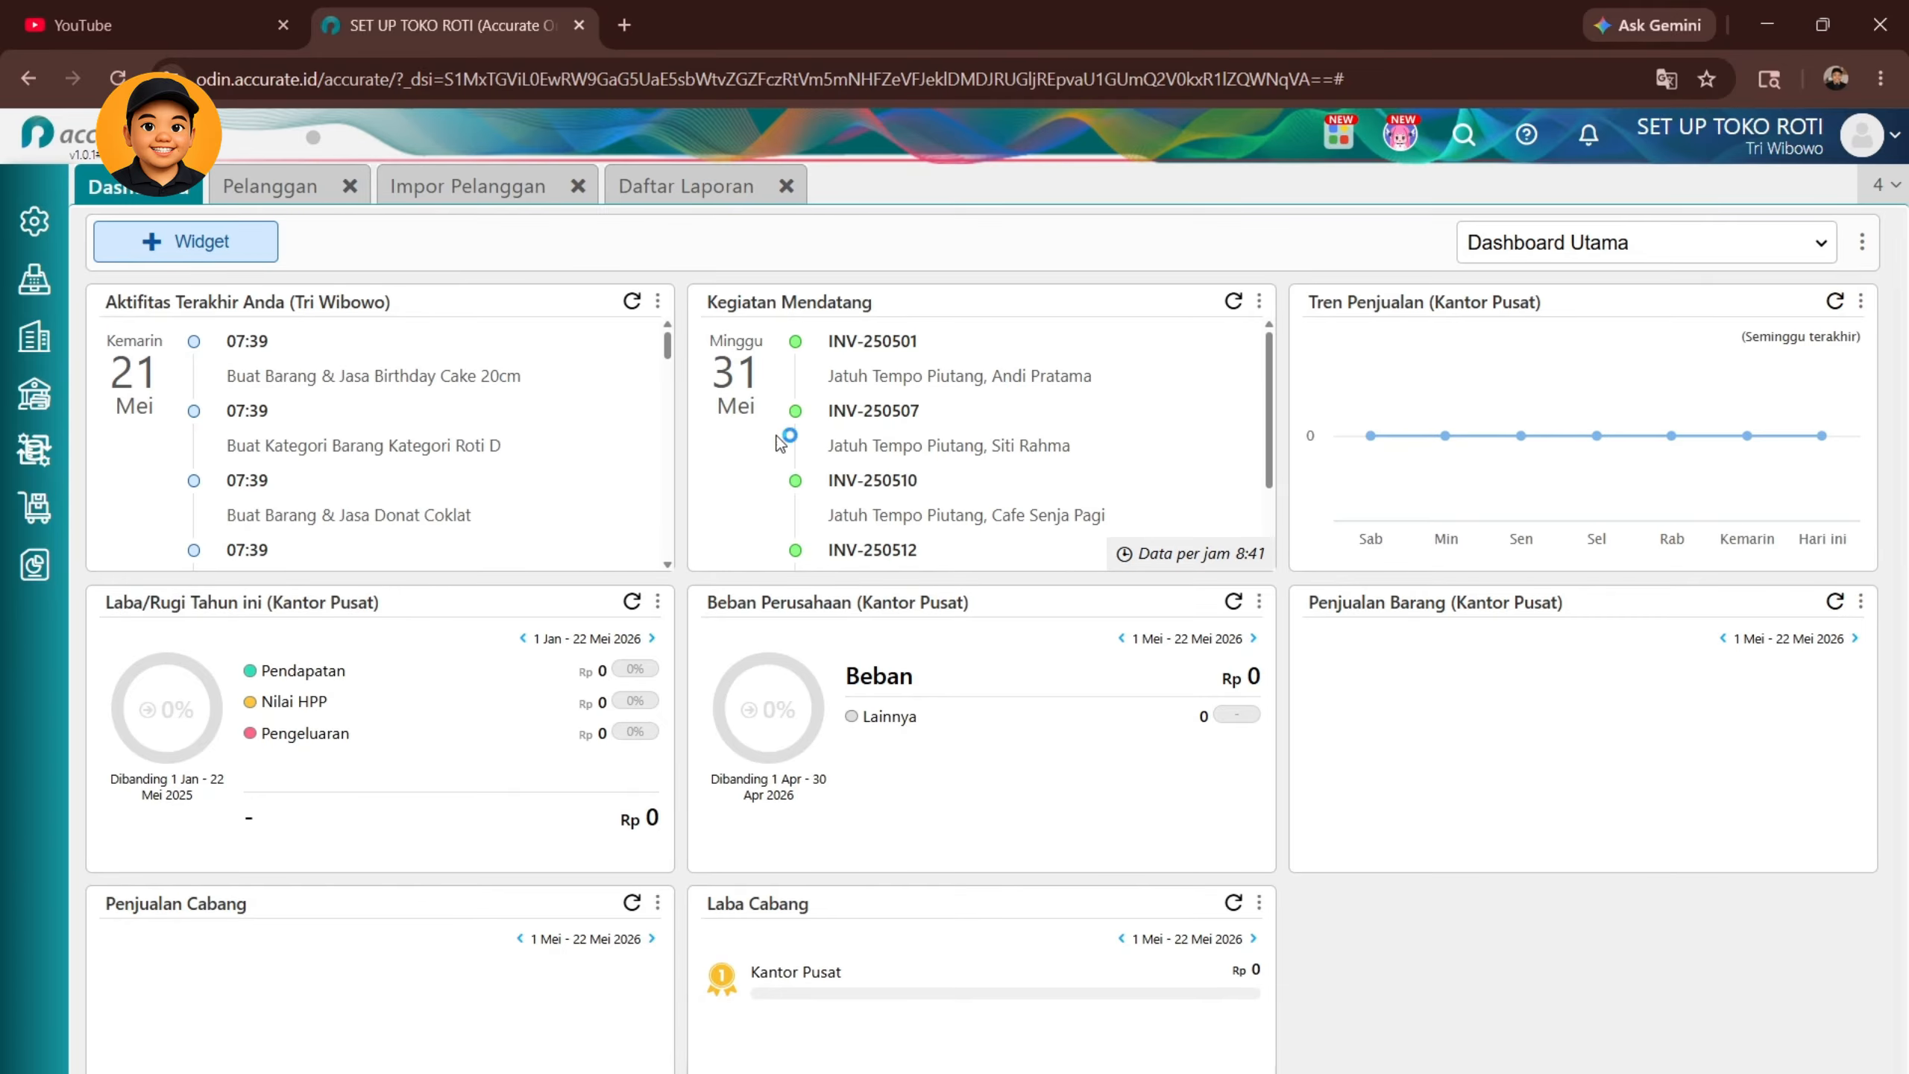
# Review the upcoming receivable due dates listed in the Kegiatan Mendatang widget
pyautogui.scroll(-4, 973, 443)
pyautogui.scroll(2, 1012, 453)
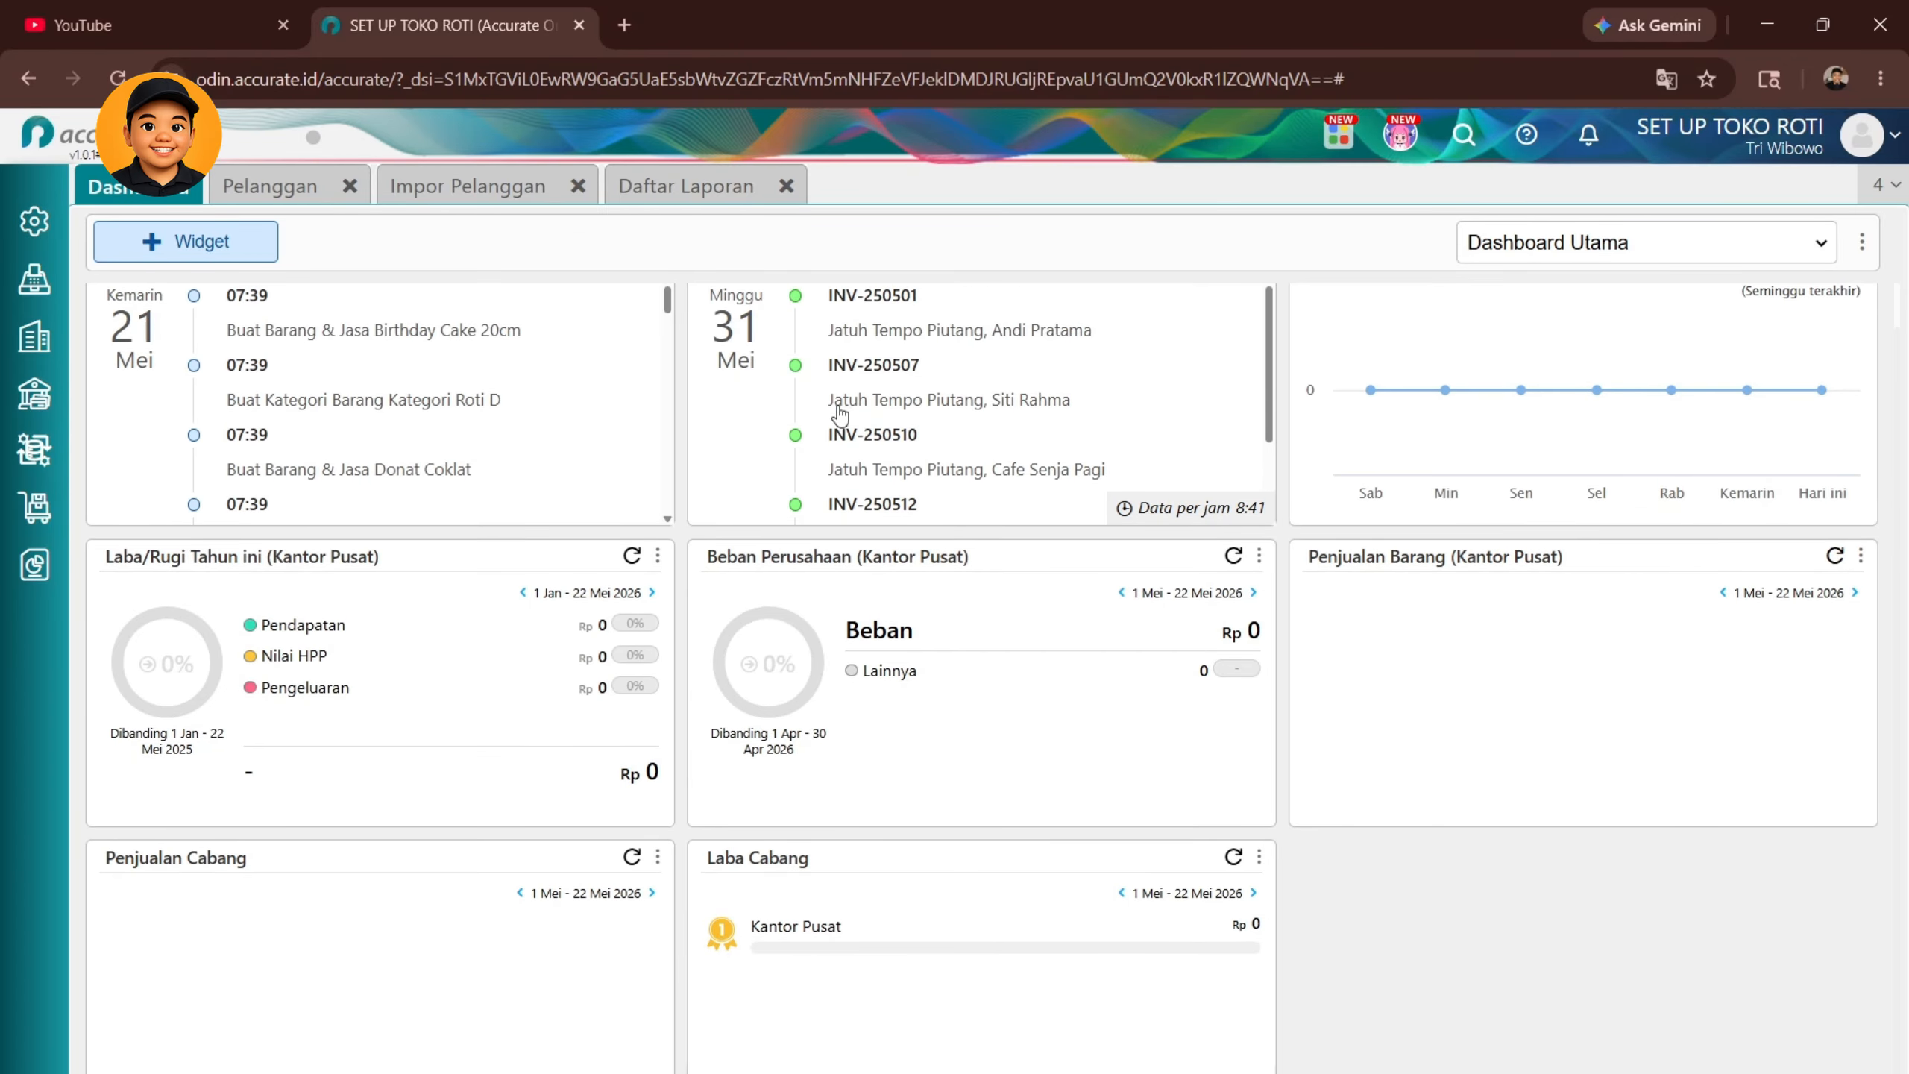
pyautogui.scroll(-1, 1071, 445)
pyautogui.scroll(-1, 601, 459)
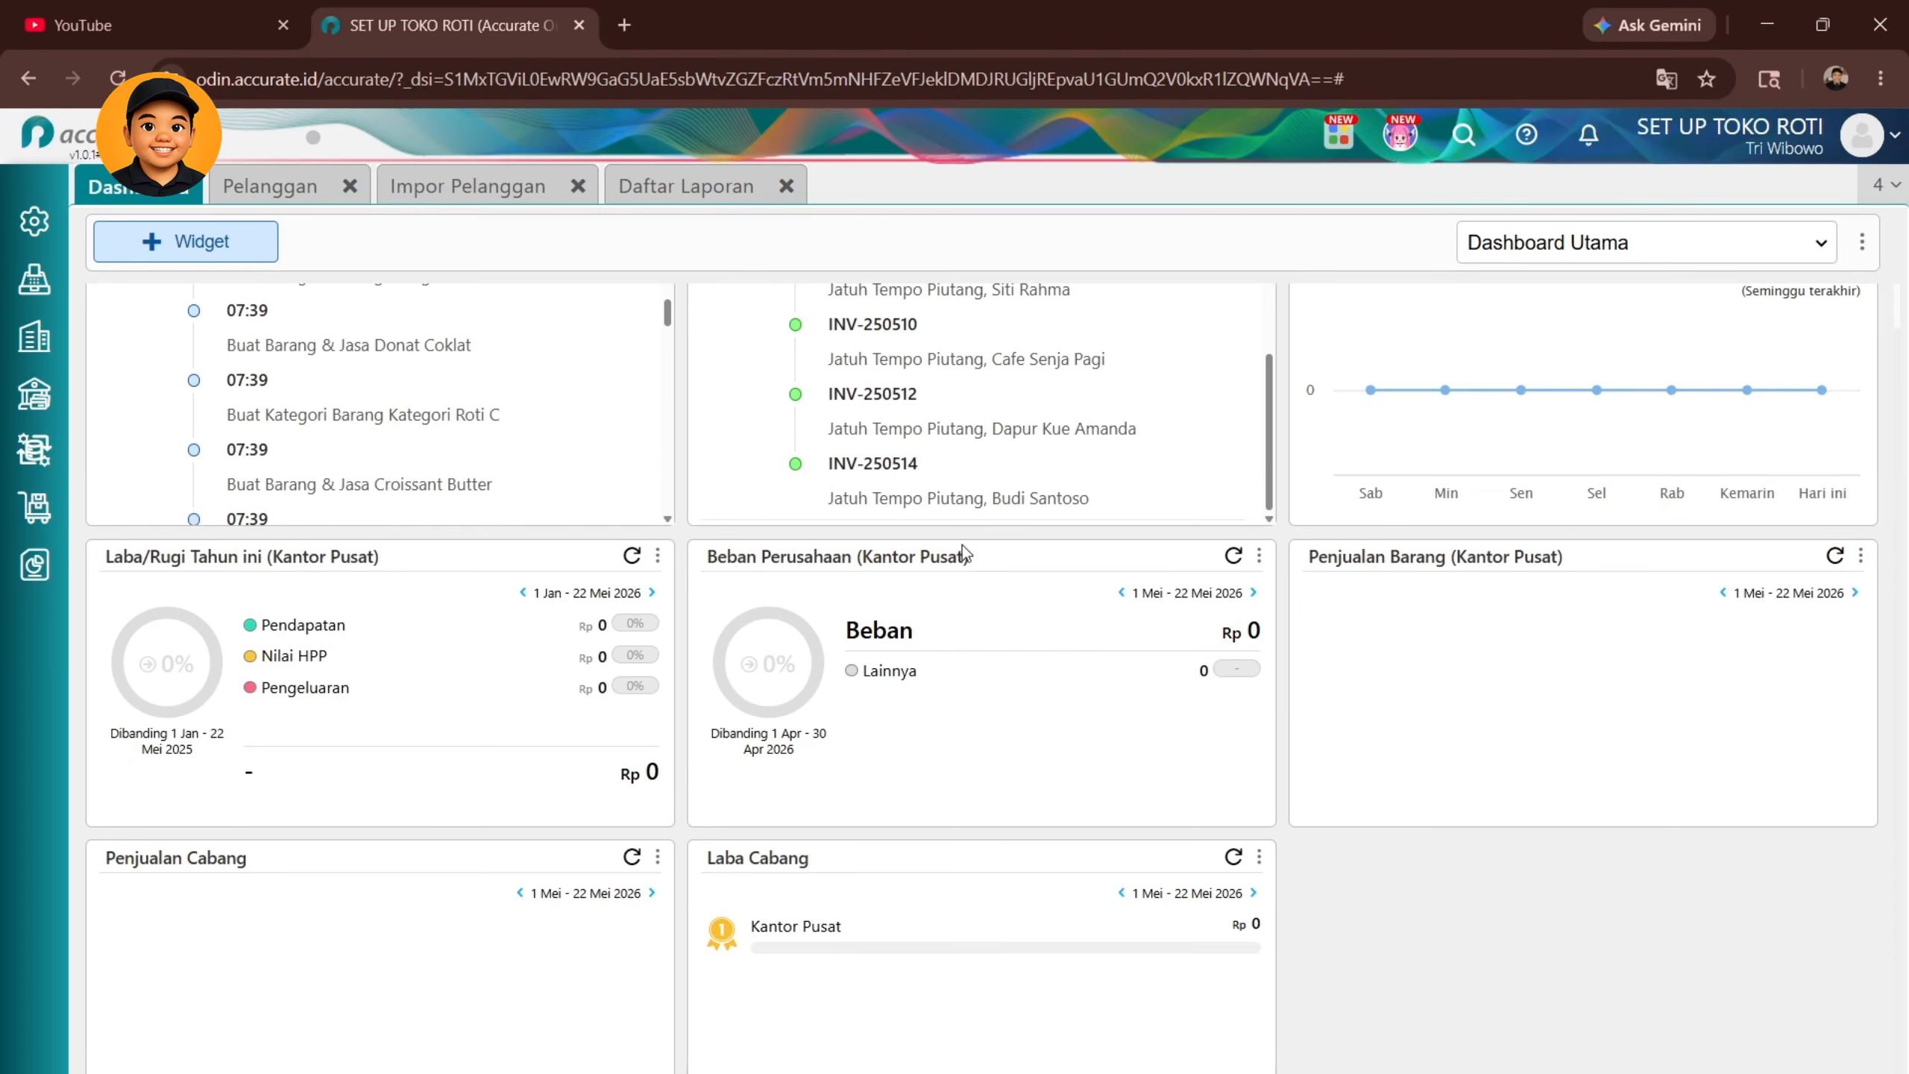
pyautogui.scroll(1, 1308, 896)
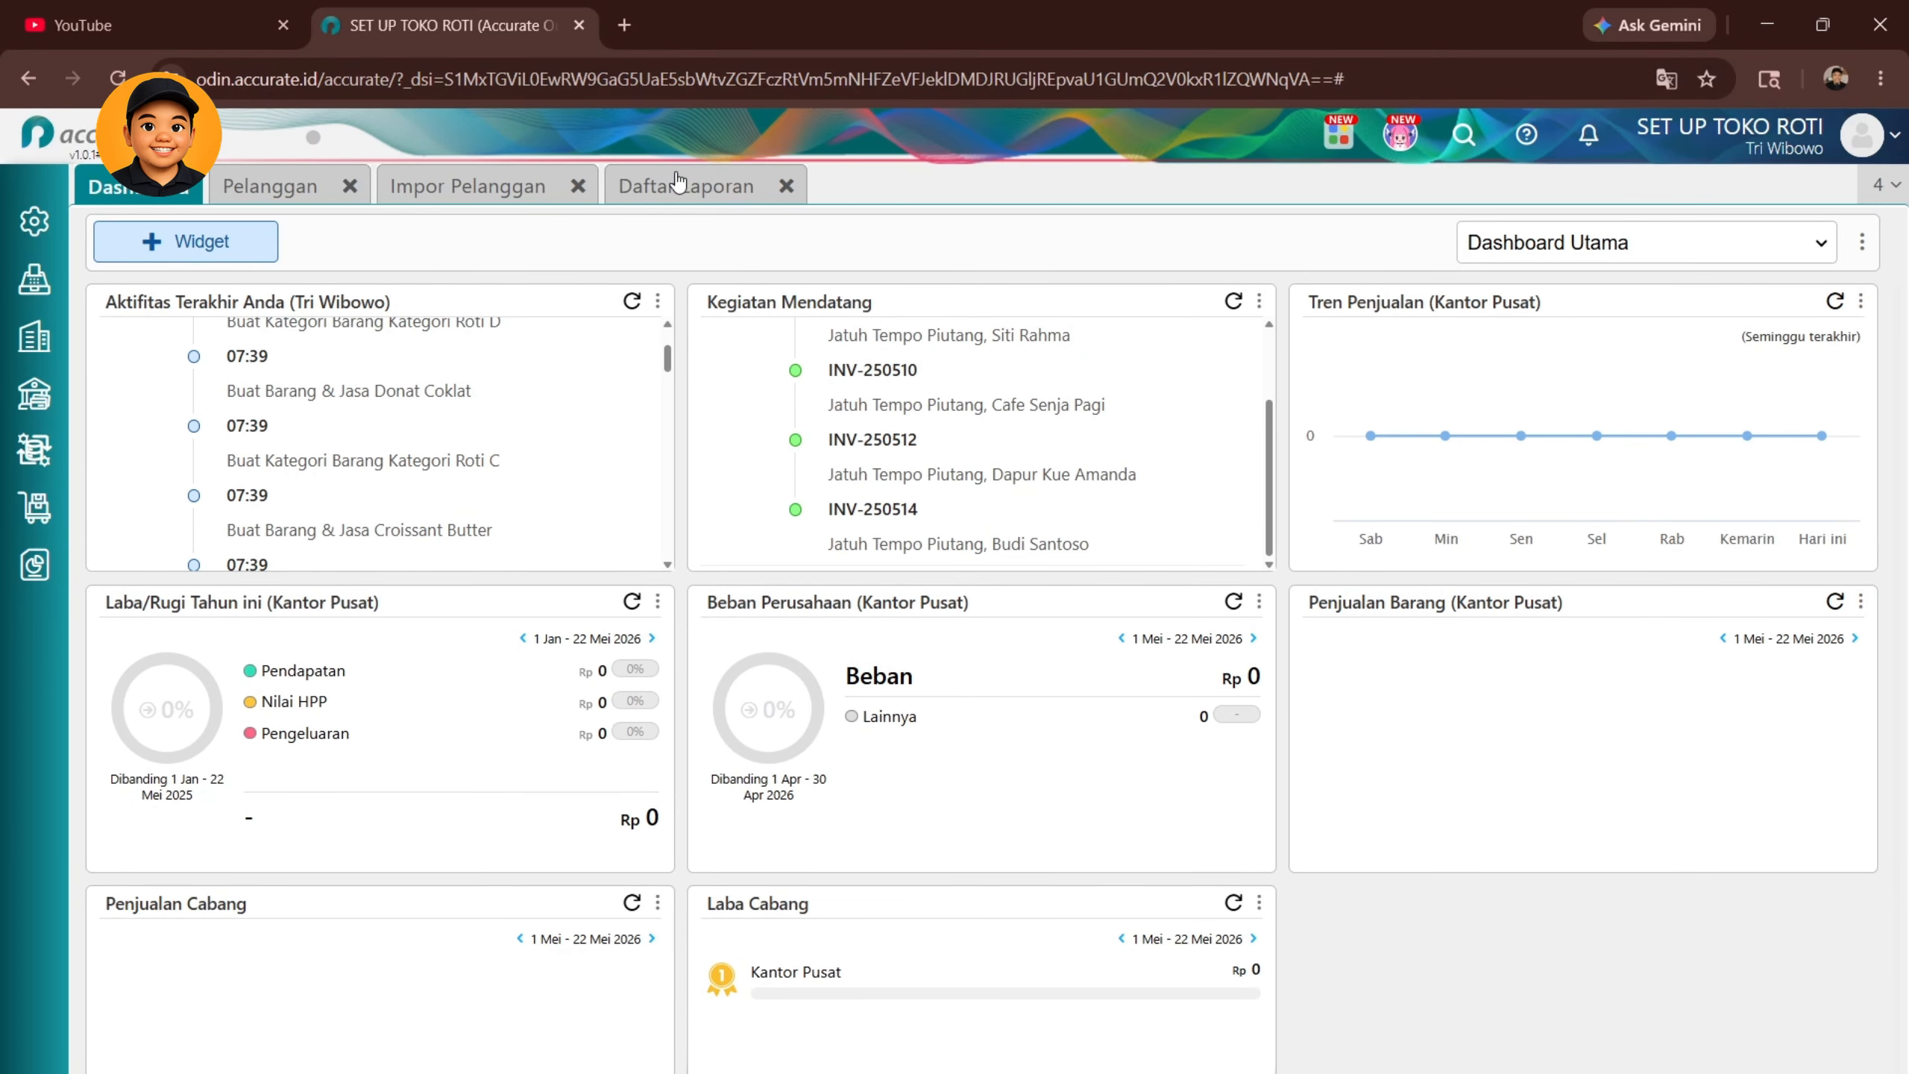
# Generate the Umur Piutang report as of 22/05/2026 for all branches, and dismiss the pop-up advertisement covering it
pyautogui.click(678, 182)
pyautogui.click(132, 250)
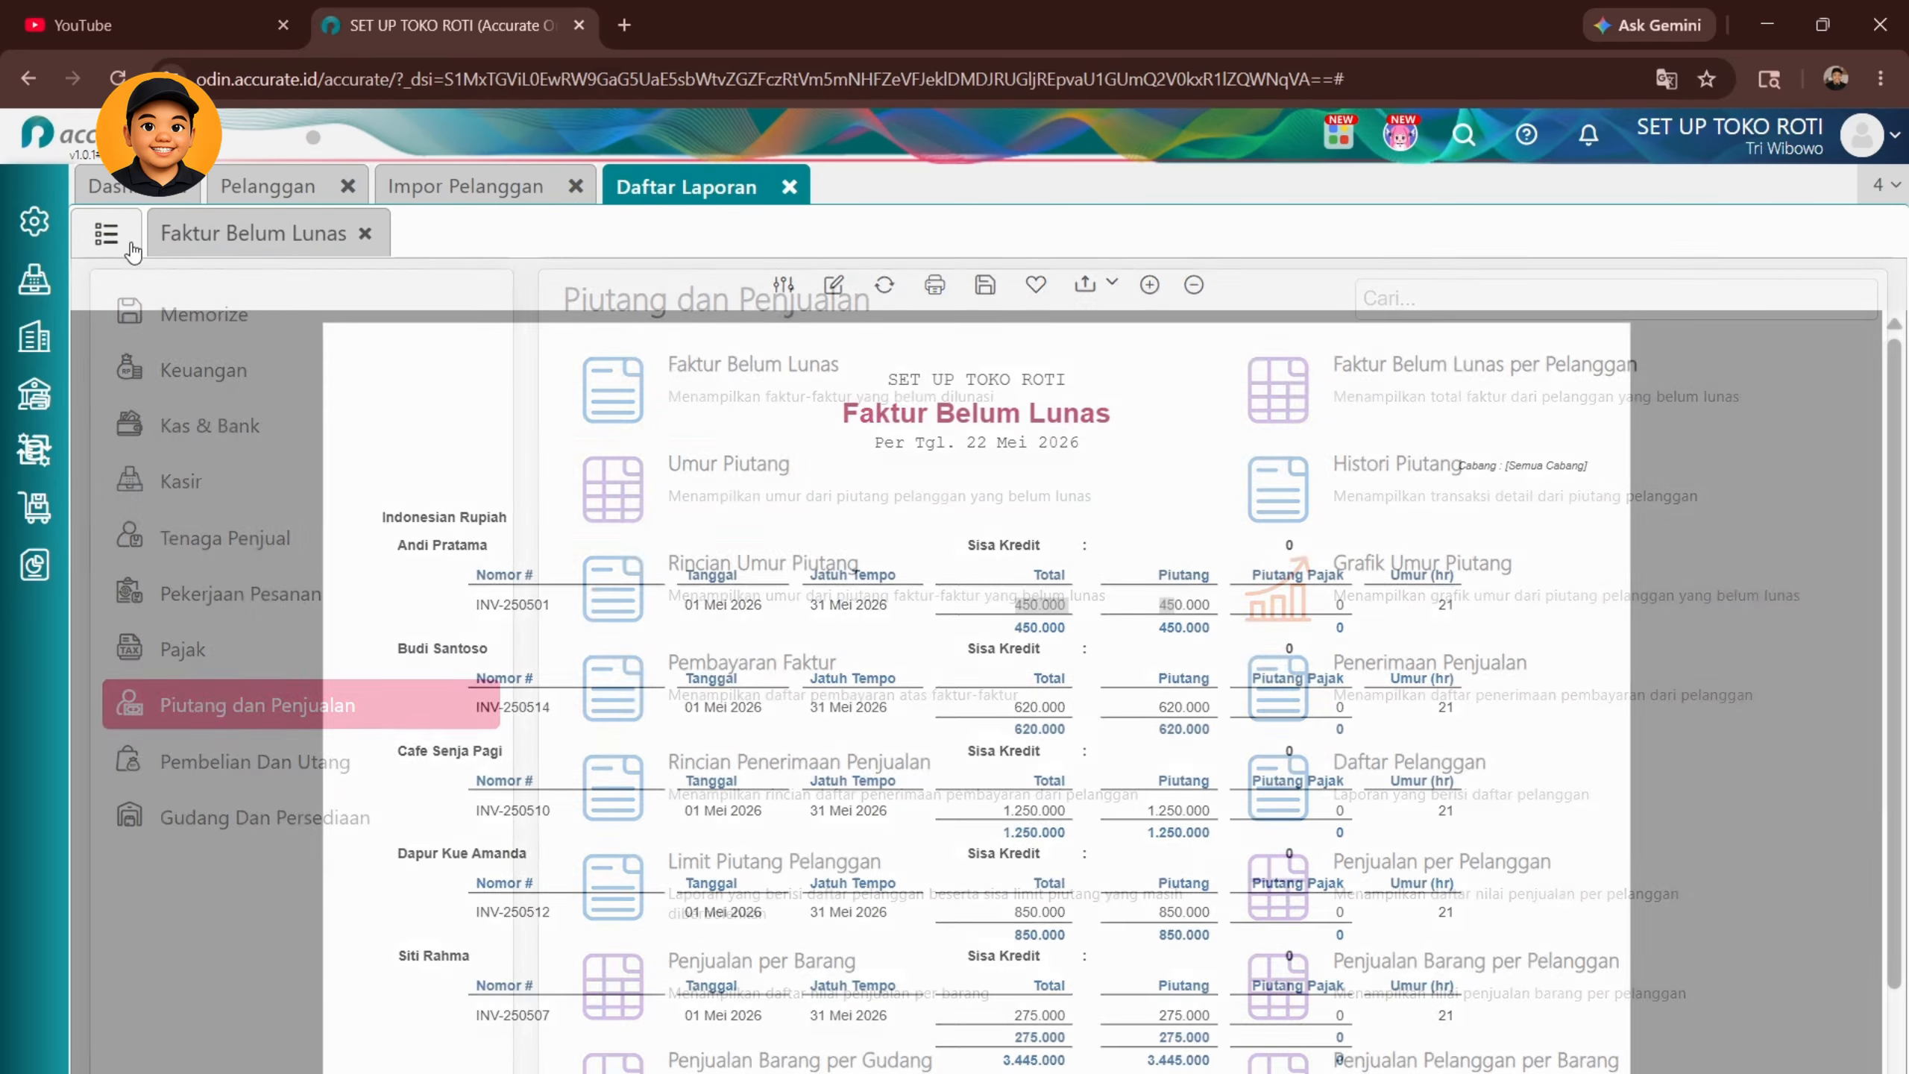
pyautogui.click(895, 497)
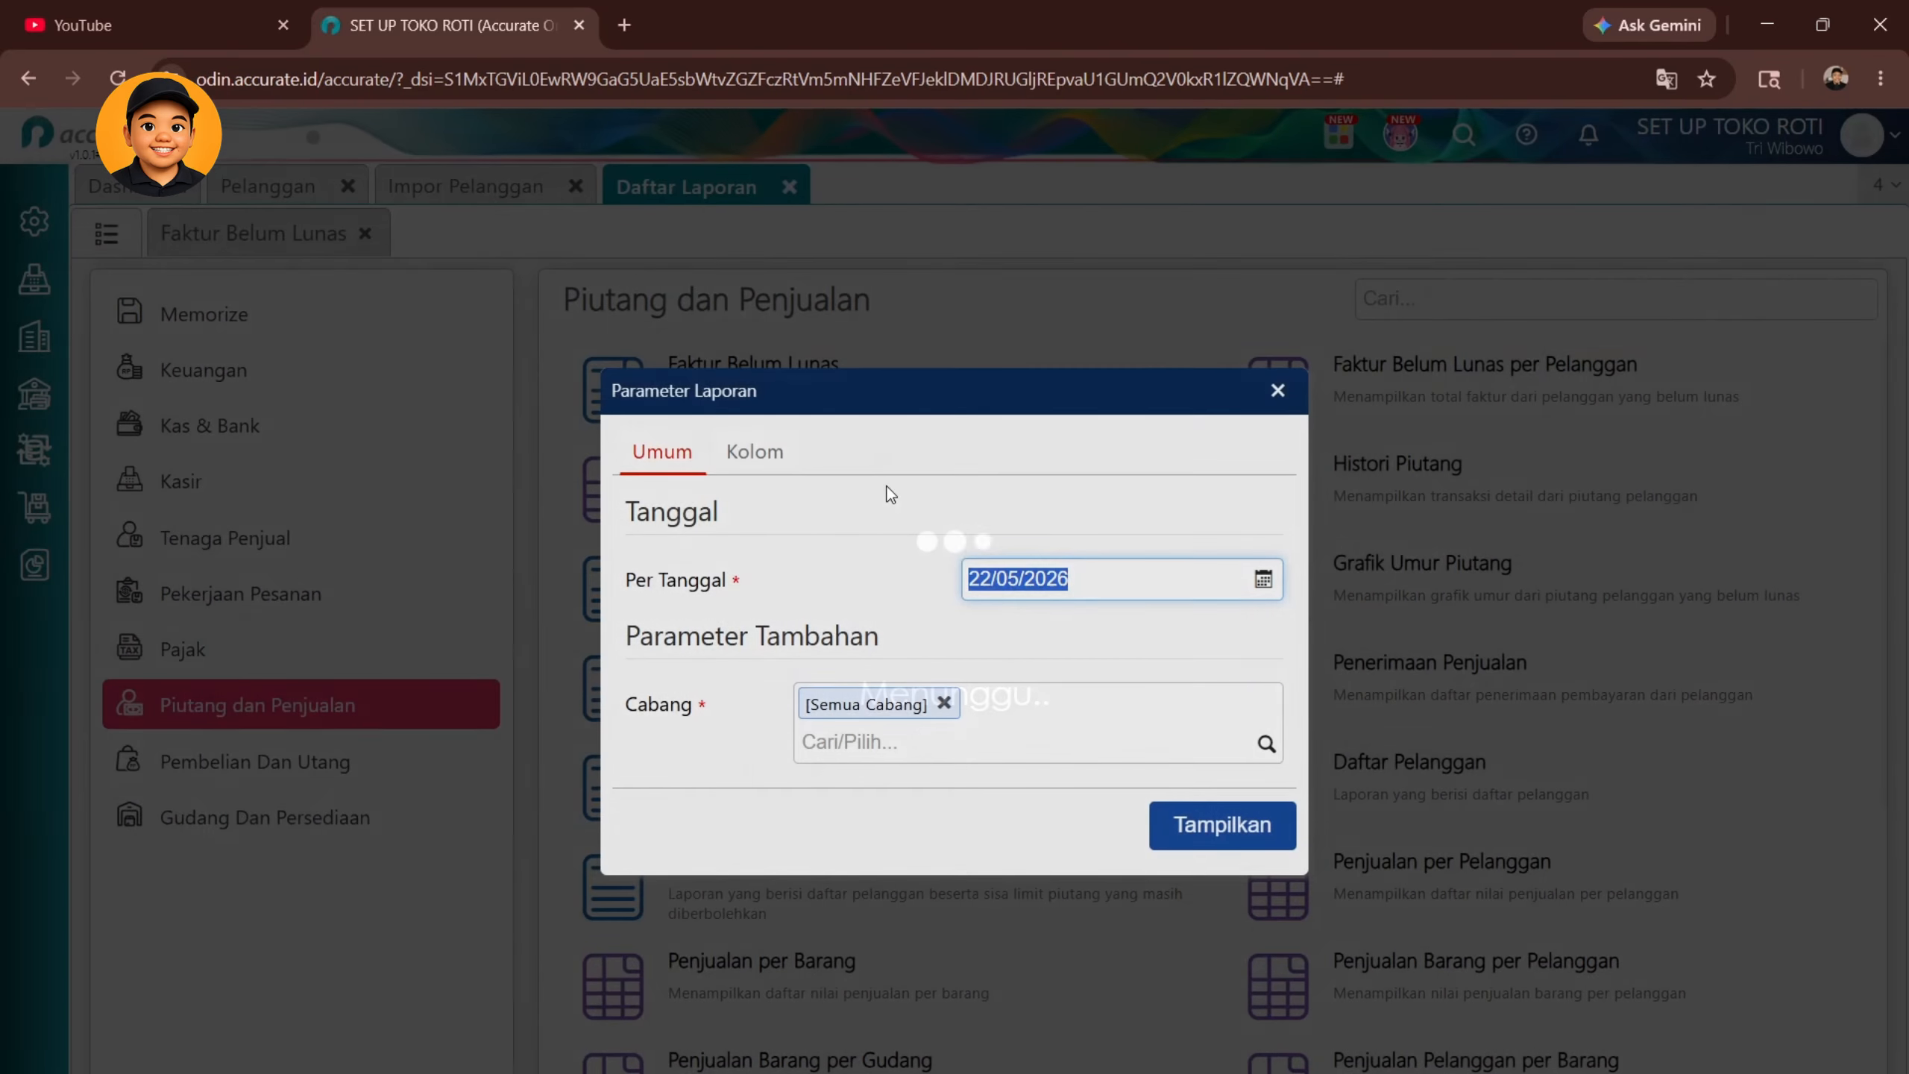
pyautogui.click(1170, 827)
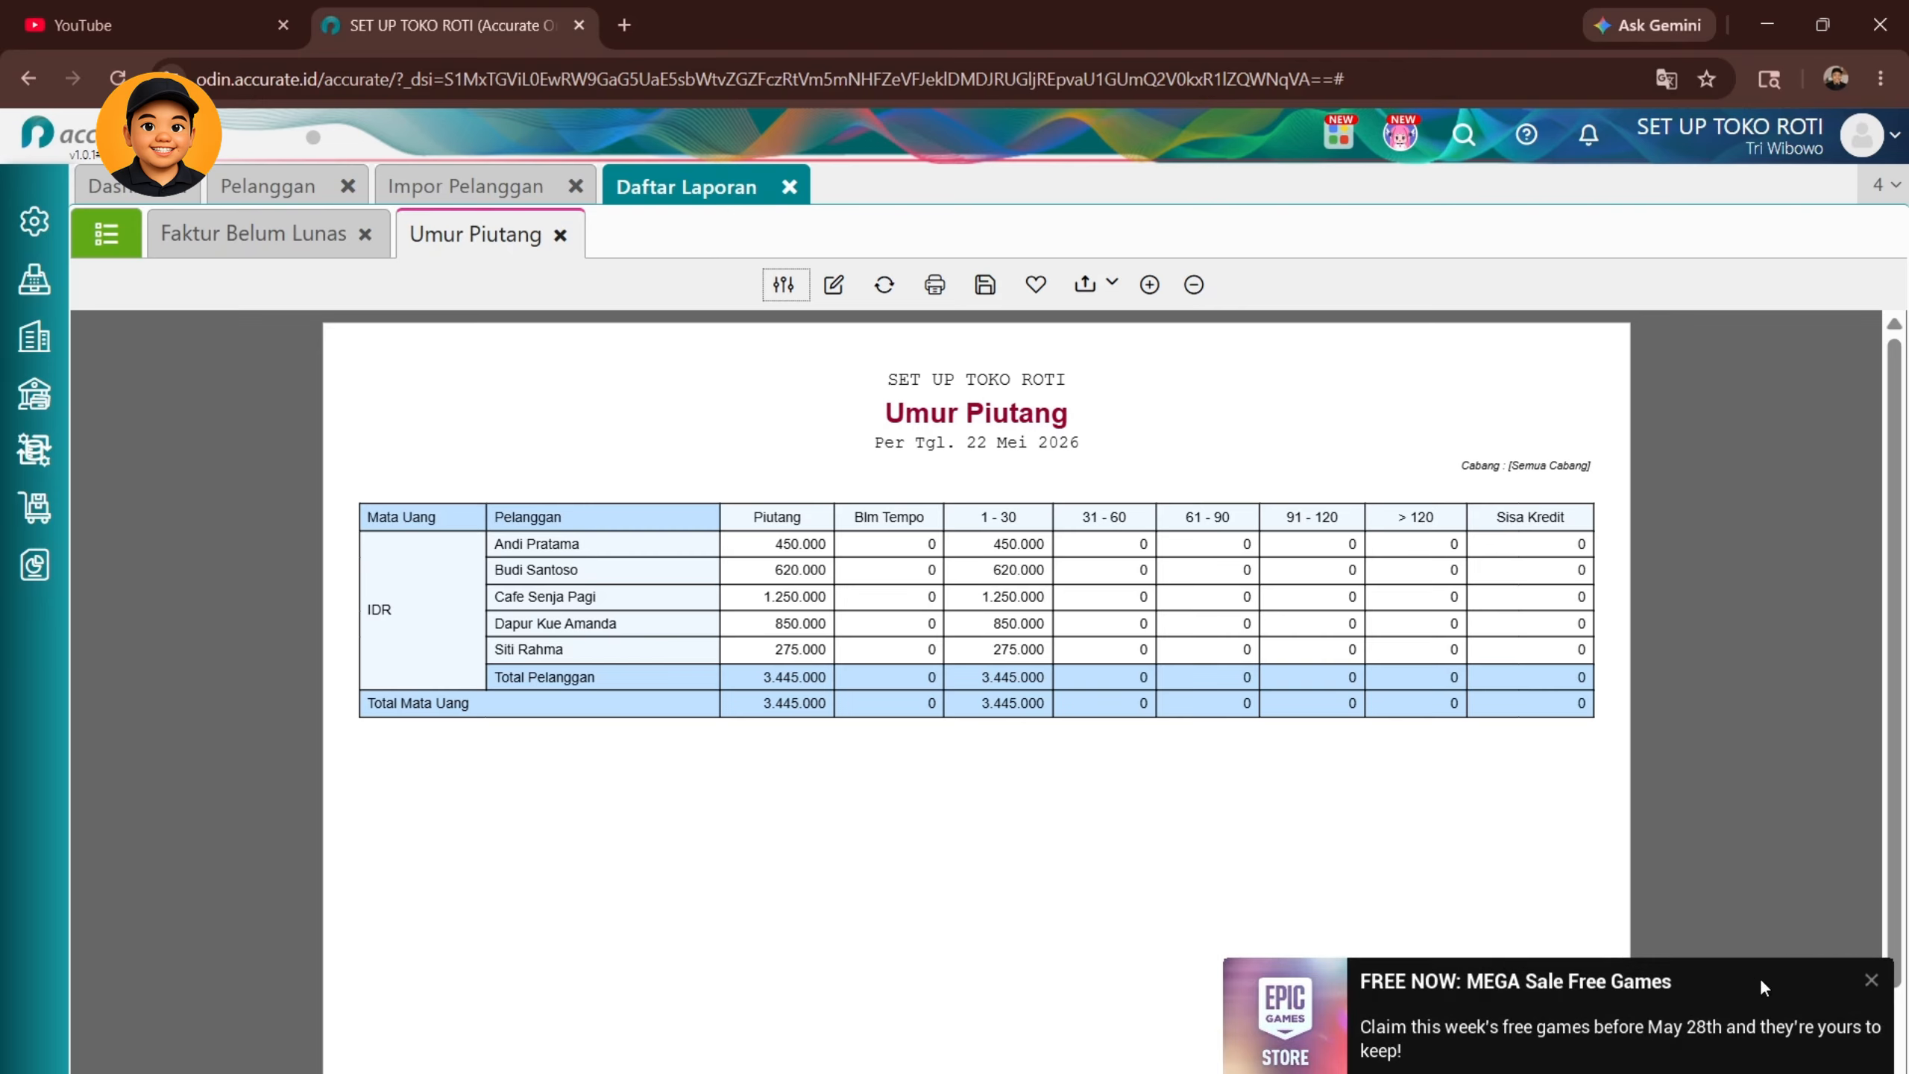
pyautogui.click(1870, 982)
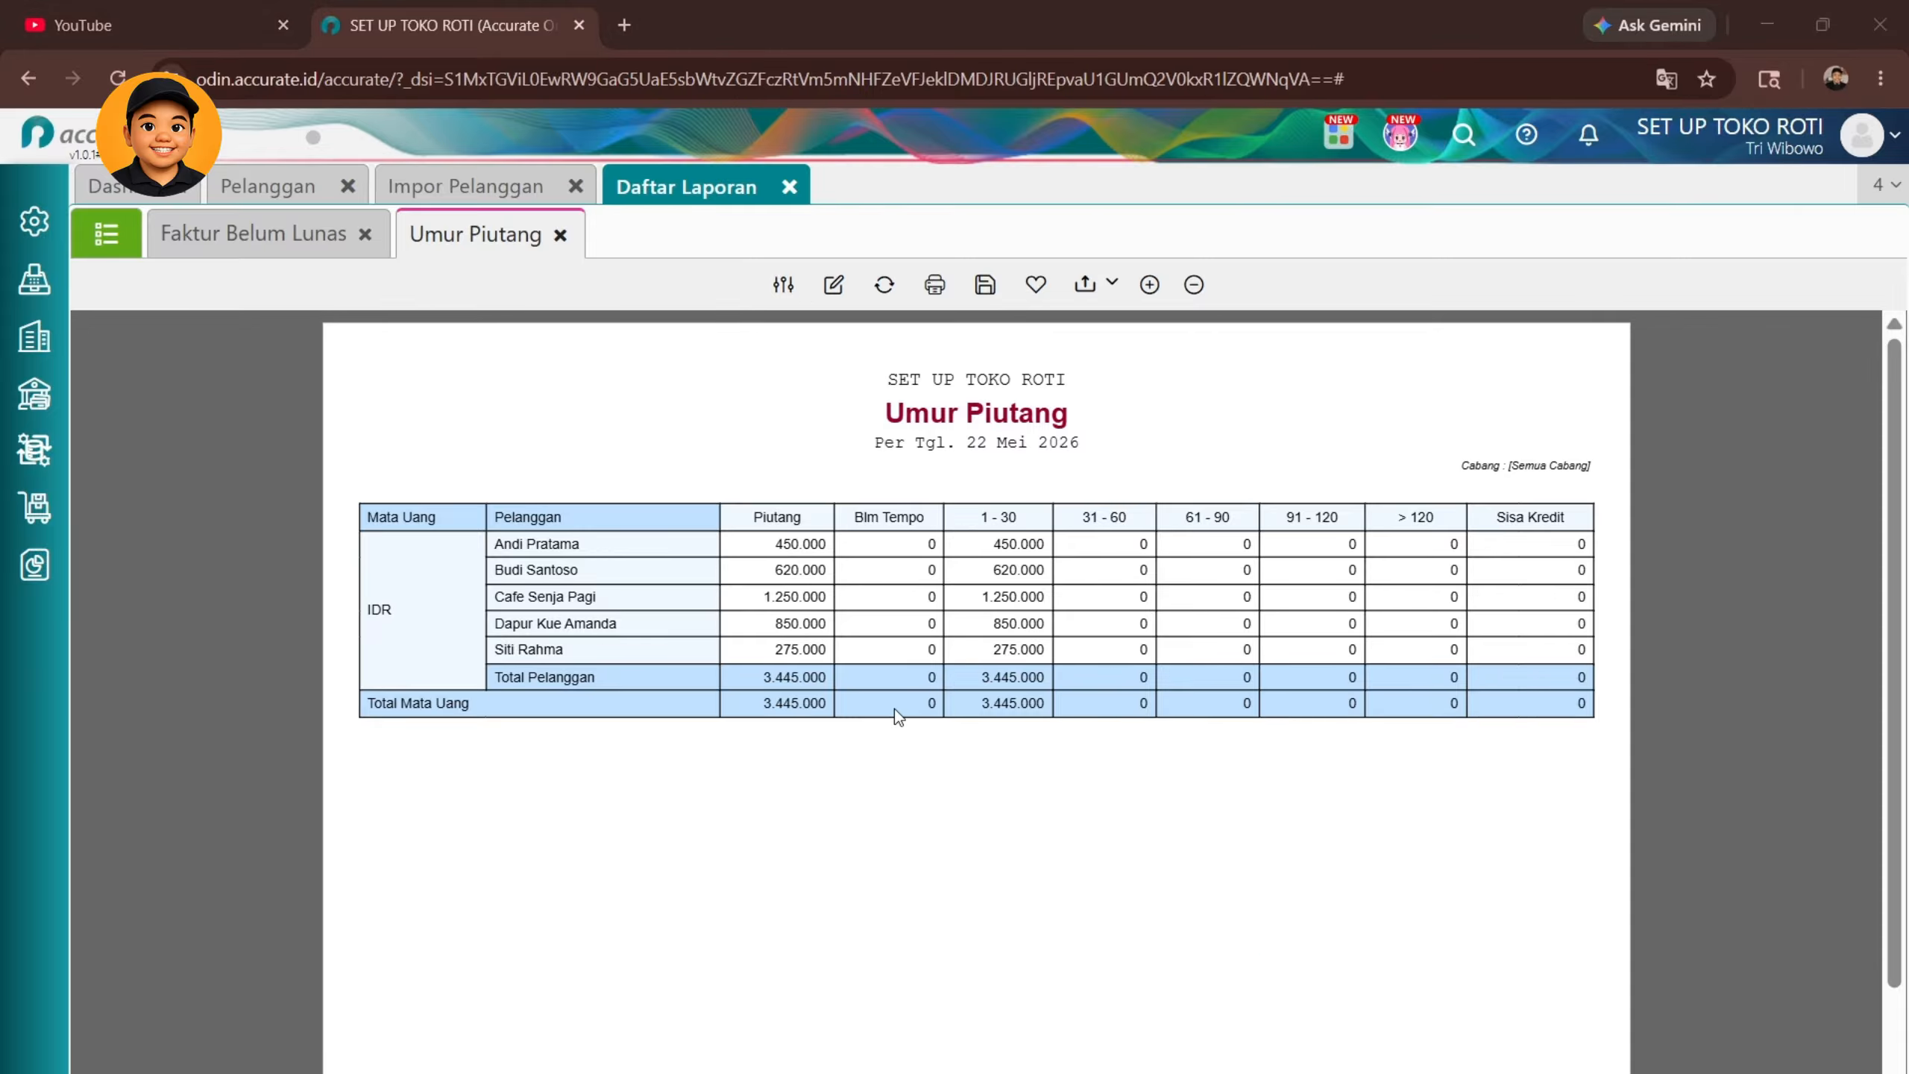